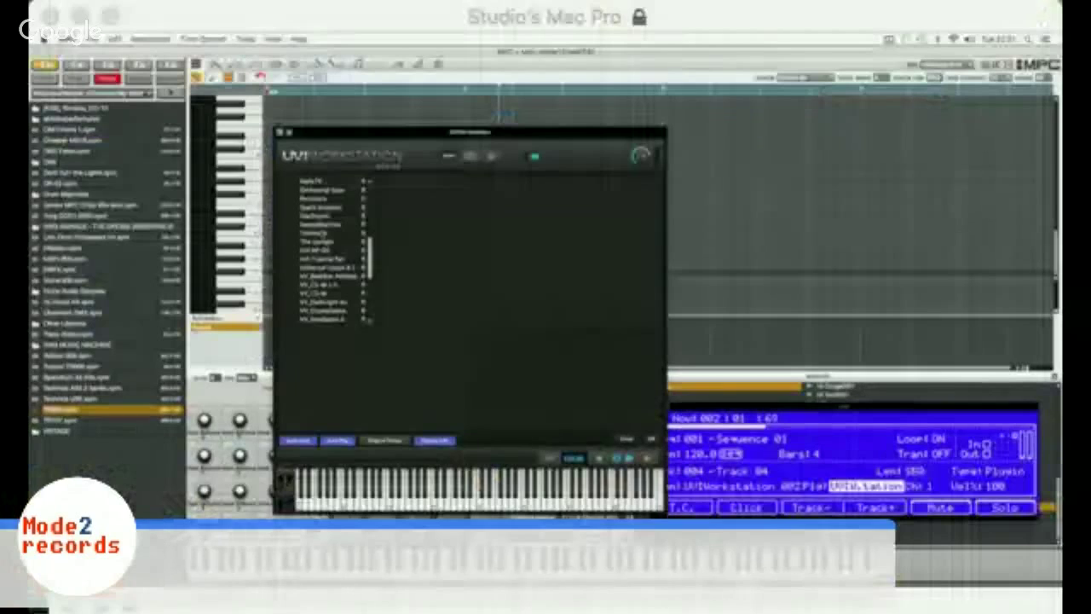
Step: Load the Power Piano preset from the Keys category of the Digital Synsations DS1 soundbank and reposition the plugin window
{"action": "scroll", "coordinate": [314, 217], "scroll_direction": "up", "scroll_amount": 5}
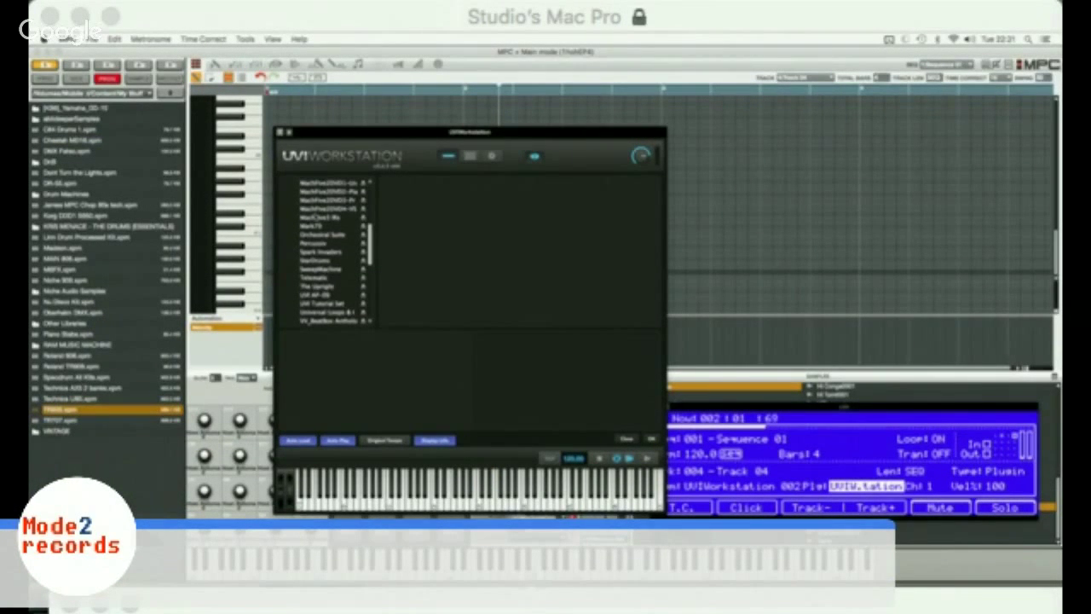
{"action": "scroll", "coordinate": [313, 218], "scroll_direction": "up", "scroll_amount": 6}
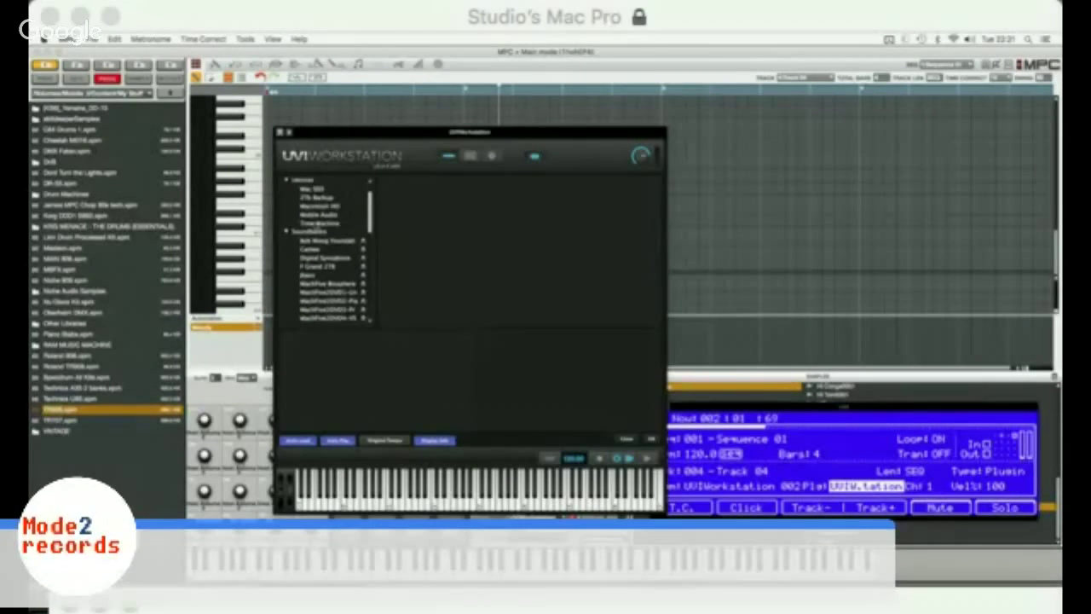
{"action": "left_click", "coordinate": [324, 256]}
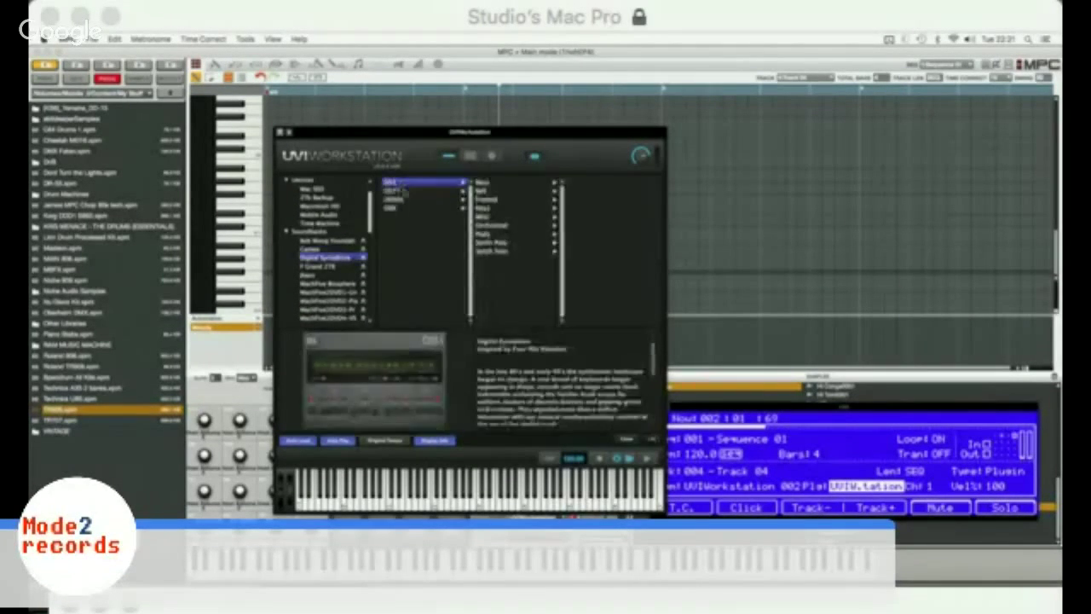
{"action": "left_click", "coordinate": [403, 201]}
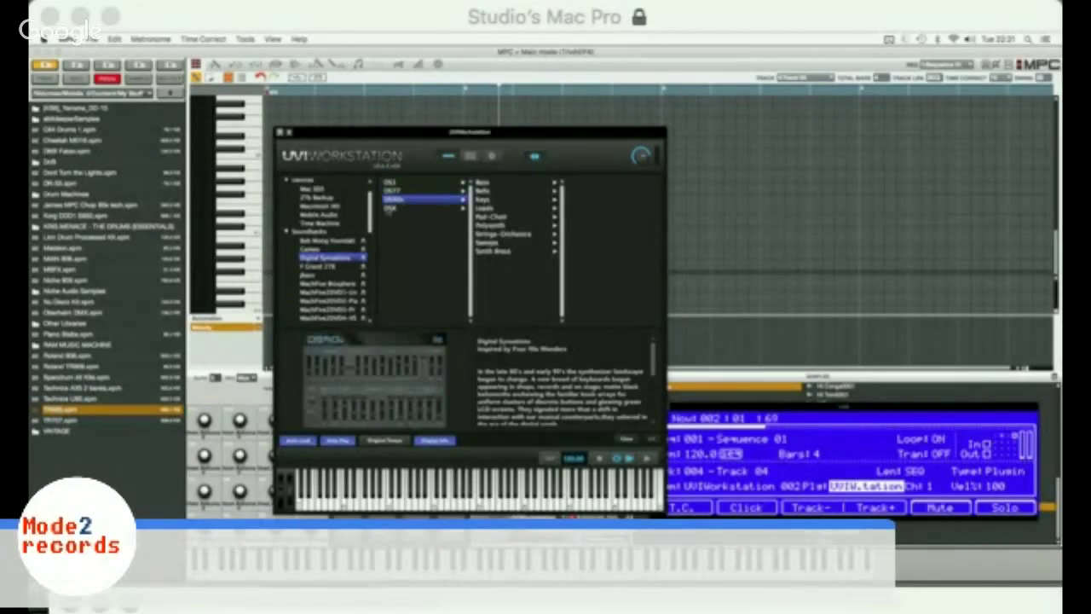
{"action": "left_click", "coordinate": [390, 209]}
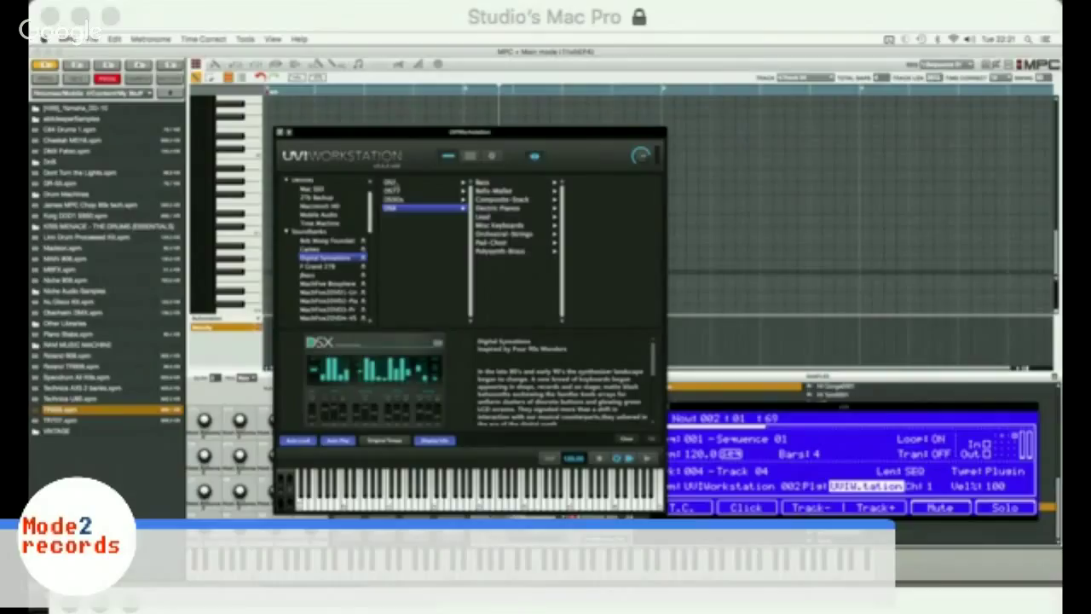
{"action": "left_click", "coordinate": [390, 183]}
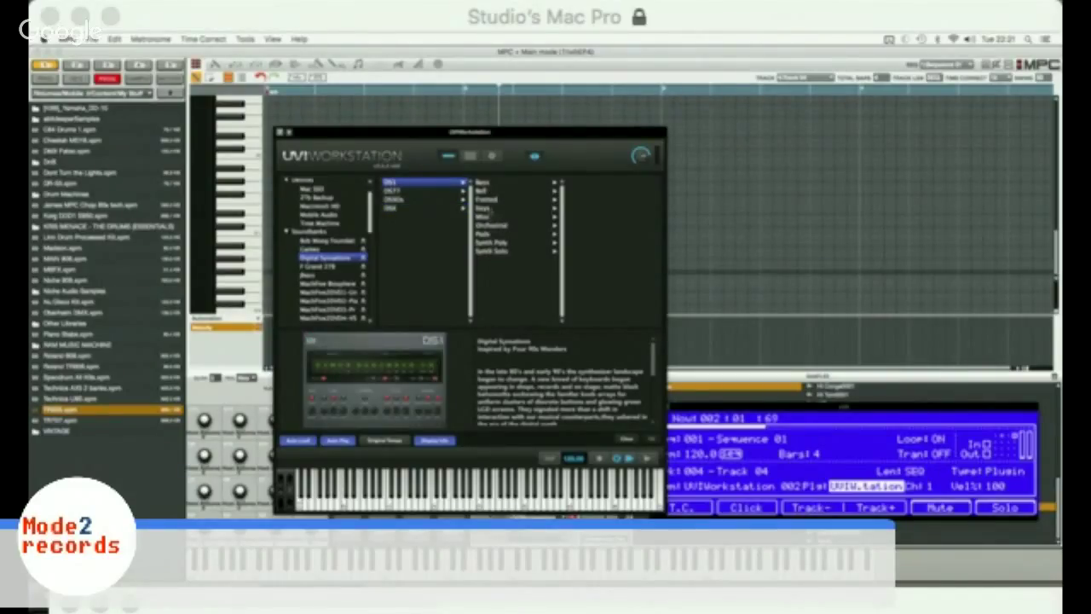
{"action": "left_click", "coordinate": [488, 208]}
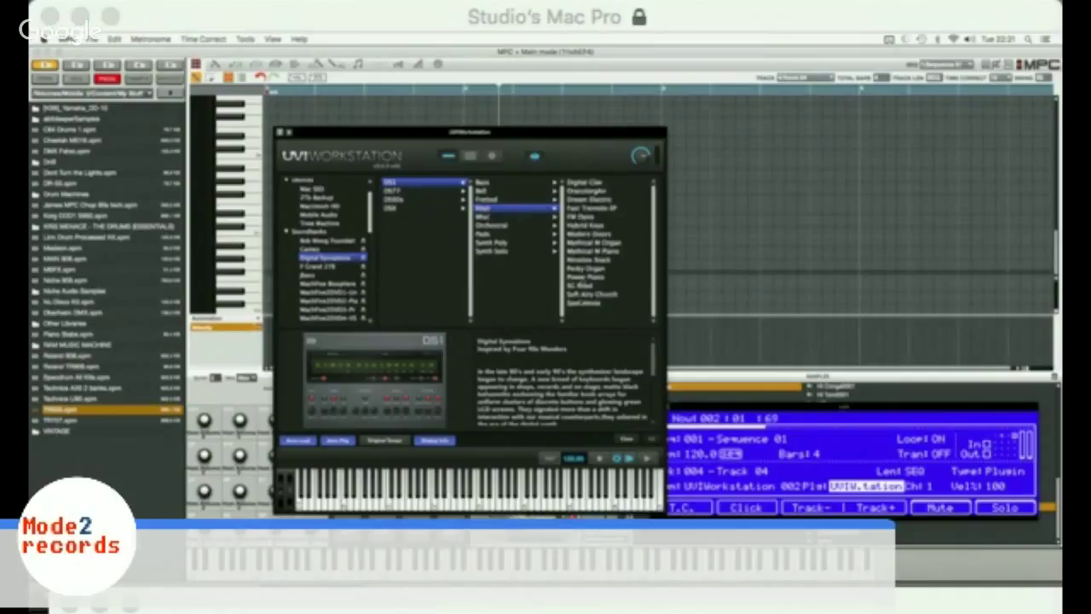
{"action": "left_click", "coordinate": [588, 276]}
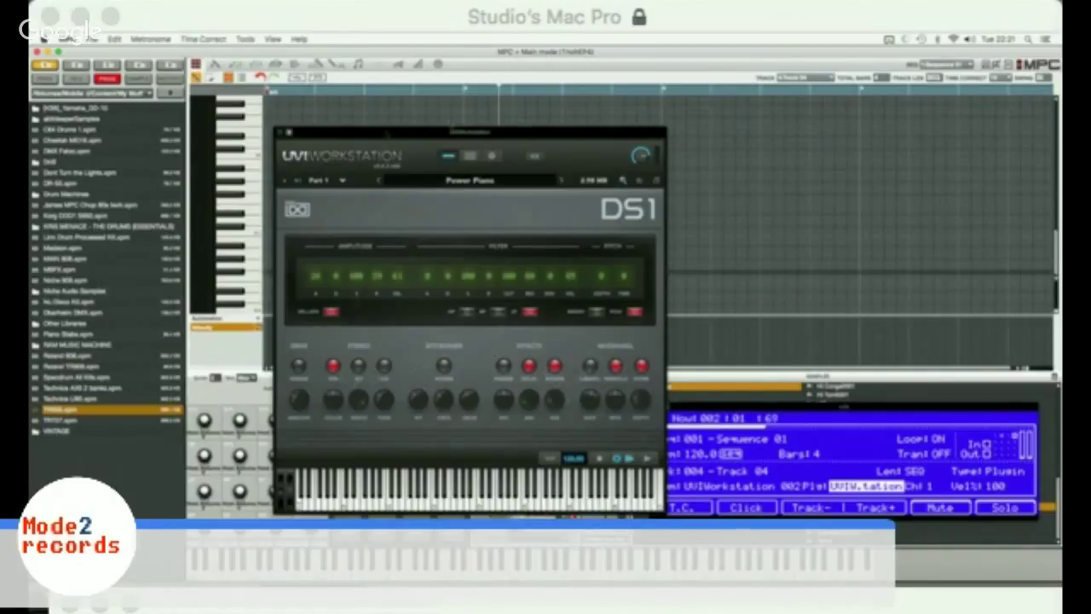
{"action": "left_click_drag", "start_coordinate": [358, 135], "coordinate": [468, 113]}
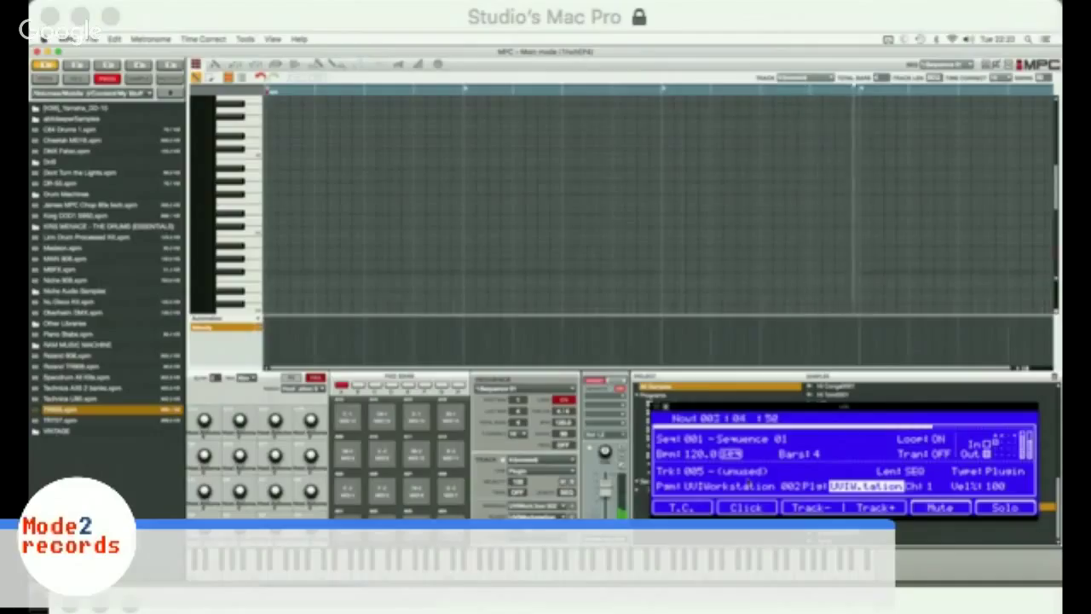
Step: Create a new plugin-type program for the unused track 5, keeping the default program name
{"action": "left_click", "coordinate": [748, 483]}
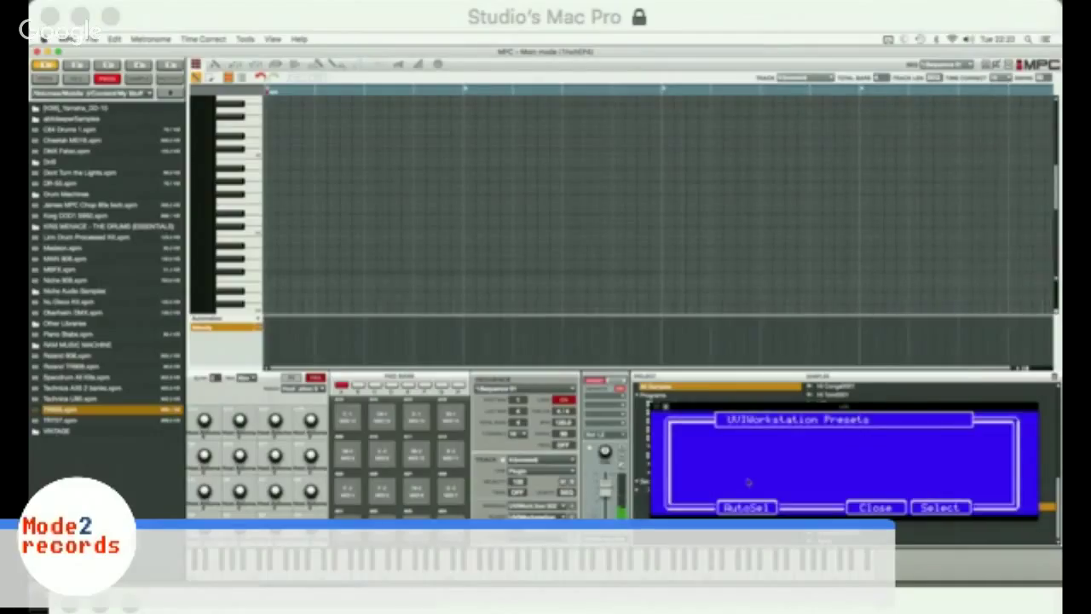
{"action": "key", "text": "Escape"}
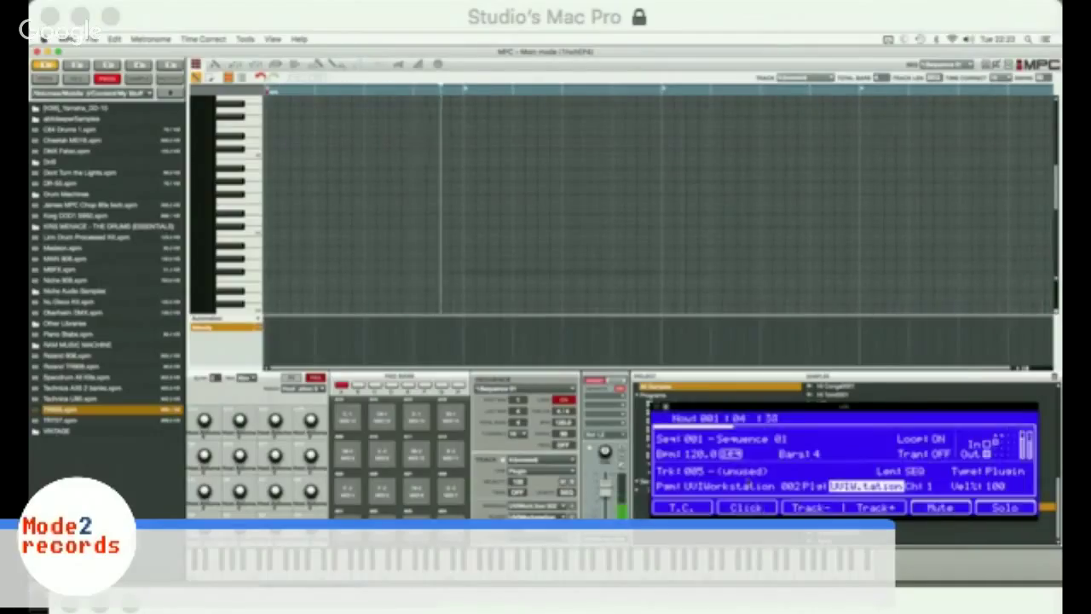
{"action": "left_click", "coordinate": [748, 484]}
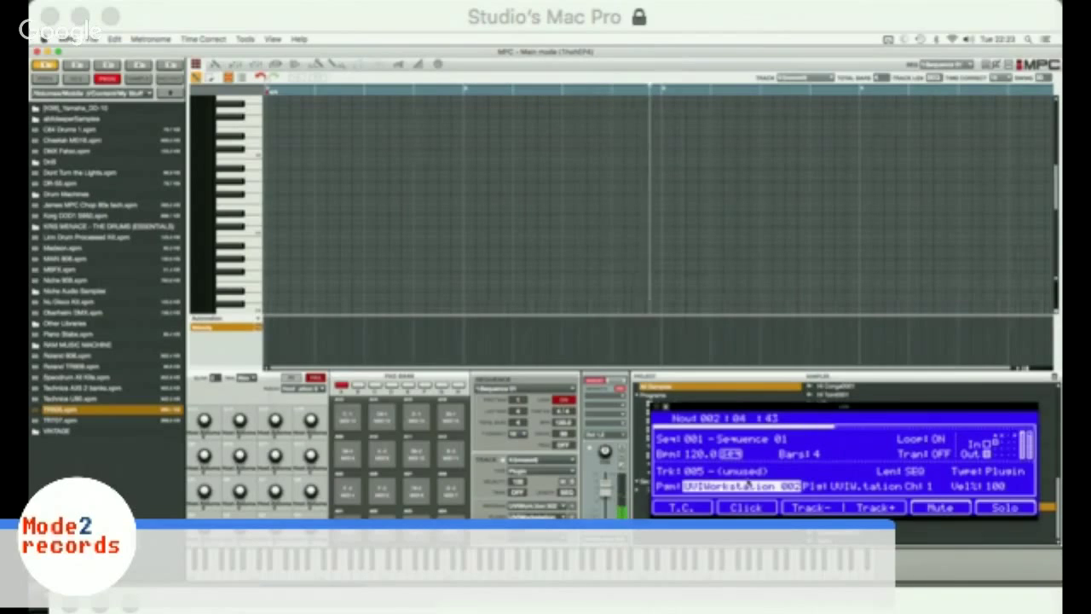
{"action": "double_click", "coordinate": [748, 483]}
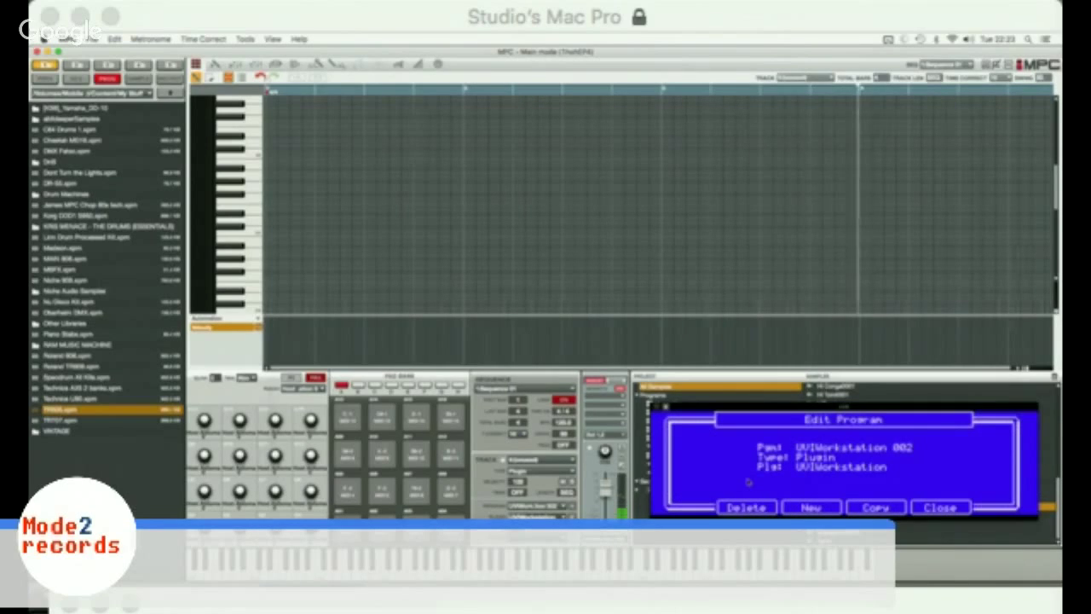
{"action": "key", "text": "F3"}
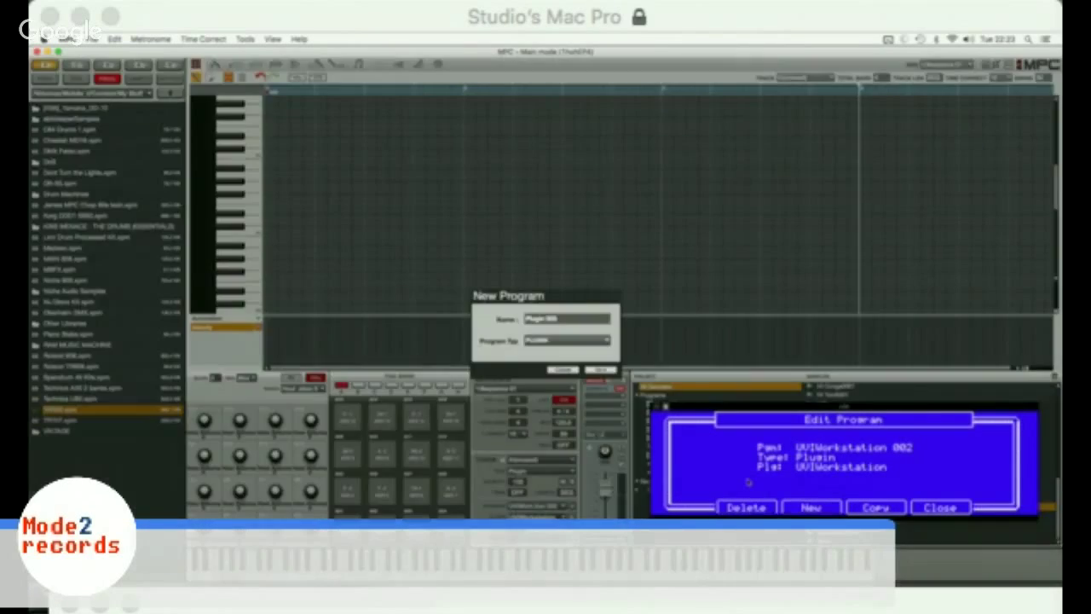
{"action": "key", "text": "Return"}
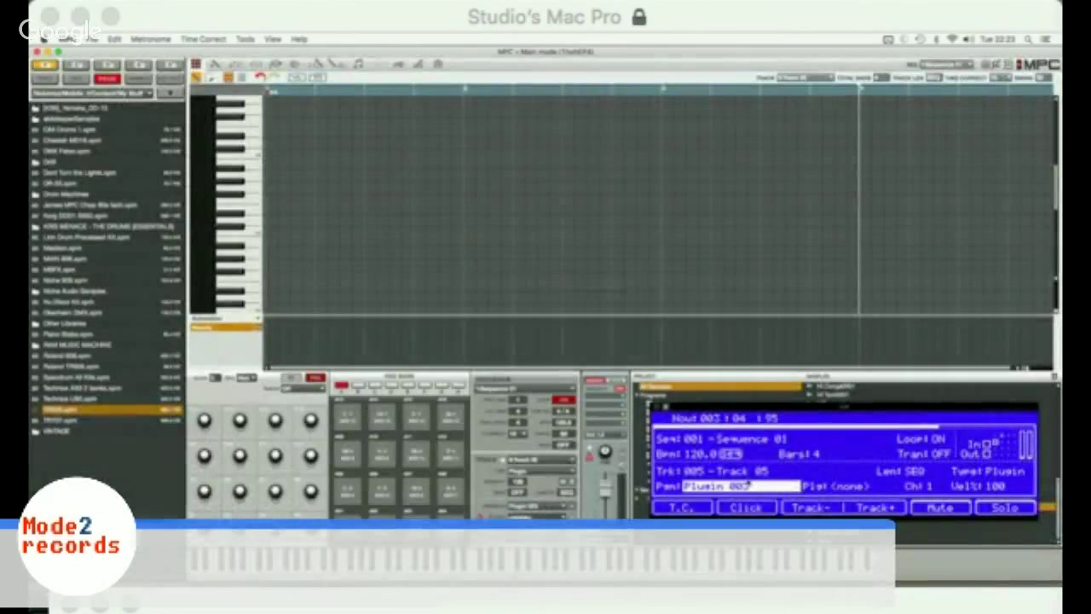
Step: Open the plugin selection for the new program and look through the available instrument plugins
{"action": "key", "text": "Right"}
{"action": "key", "text": "Return"}
{"action": "key", "text": "Down"}
{"action": "key", "text": "Down"}
{"action": "key", "text": "Down"}
{"action": "key", "text": "Down"}
{"action": "key", "text": "Down"}
{"action": "key", "text": "Down"}
{"action": "key", "text": "Down"}
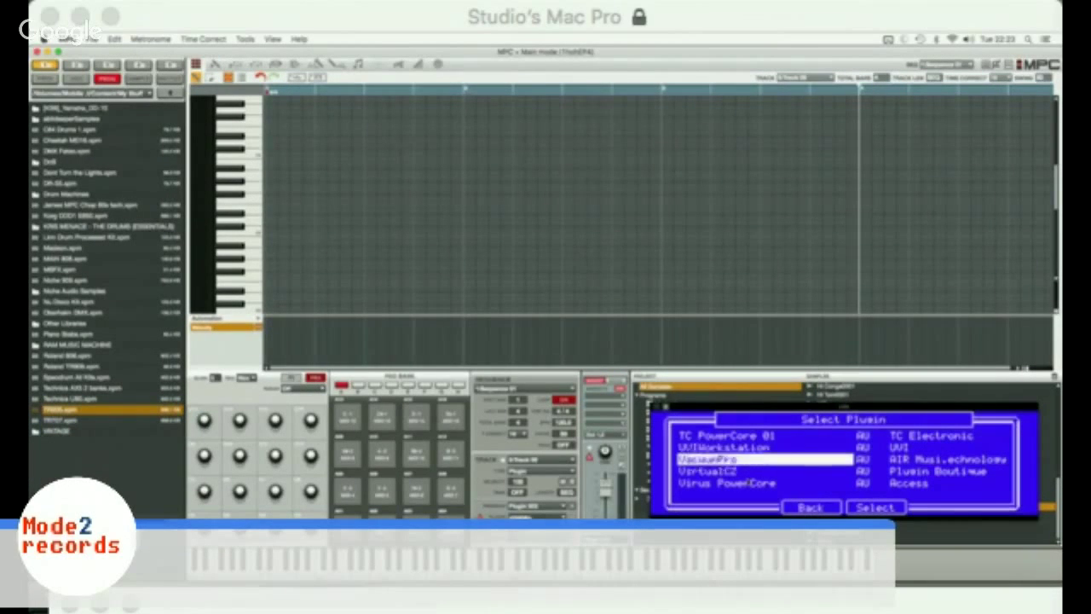
{"action": "key", "text": "Up"}
{"action": "key", "text": "Up"}
{"action": "key", "text": "Up"}
{"action": "key", "text": "Up"}
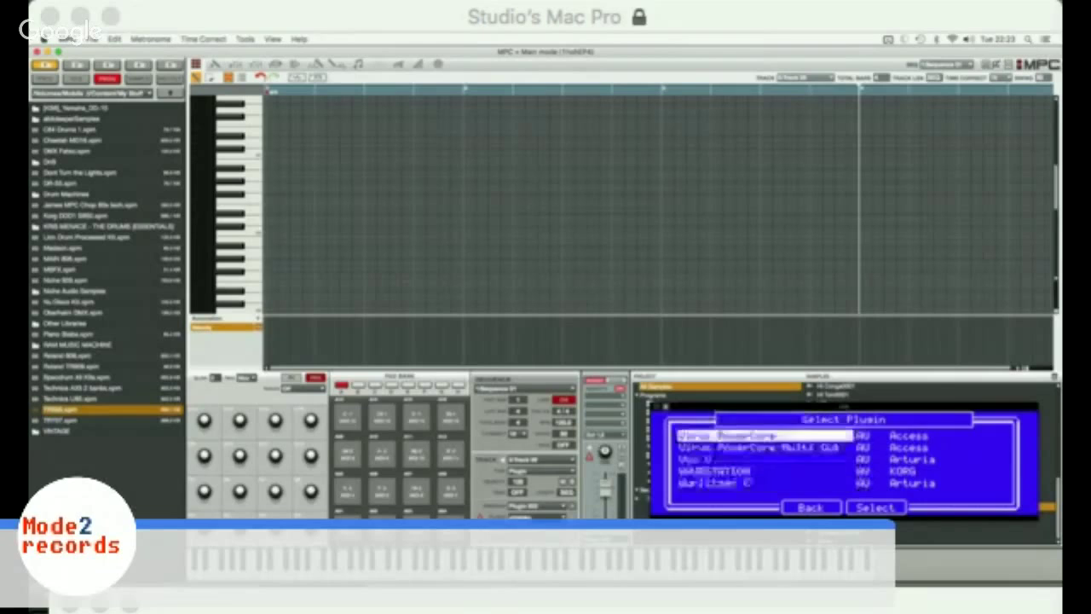
{"action": "key", "text": "Up"}
{"action": "key", "text": "Up"}
{"action": "key", "text": "Up"}
{"action": "key", "text": "Down"}
{"action": "key", "text": "Down"}
{"action": "key", "text": "Down"}
{"action": "key", "text": "Down"}
{"action": "key", "text": "Down"}
{"action": "key", "text": "Down"}
{"action": "key", "text": "Down"}
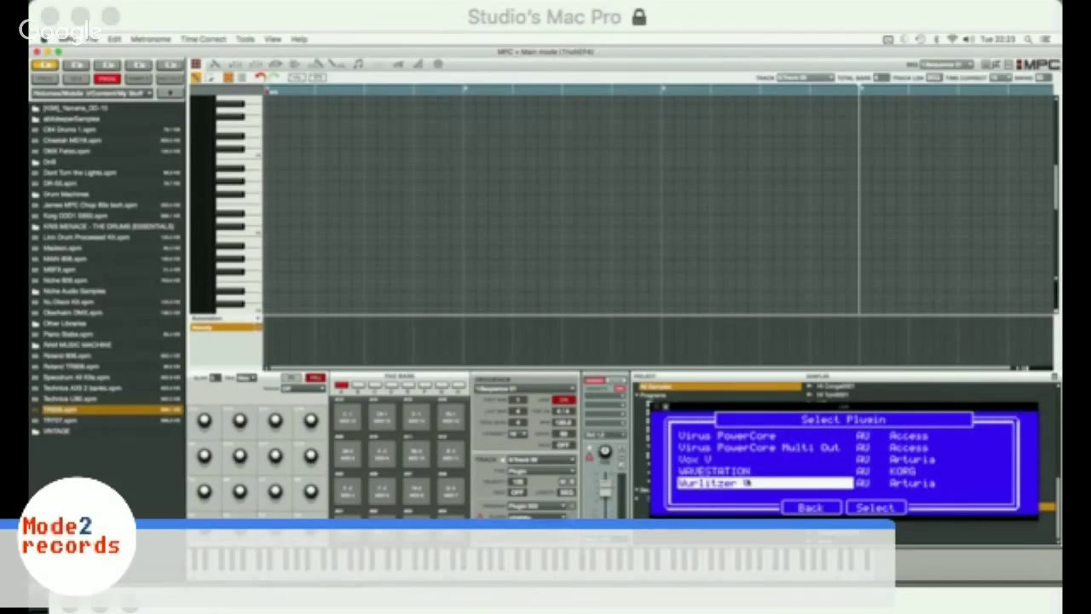
{"action": "key", "text": "Up"}
{"action": "key", "text": "Up"}
{"action": "key", "text": "Up"}
{"action": "key", "text": "Up"}
{"action": "key", "text": "Up"}
{"action": "key", "text": "Up"}
{"action": "key", "text": "Up"}
{"action": "key", "text": "Up"}
{"action": "key", "text": "Up"}
{"action": "key", "text": "Up"}
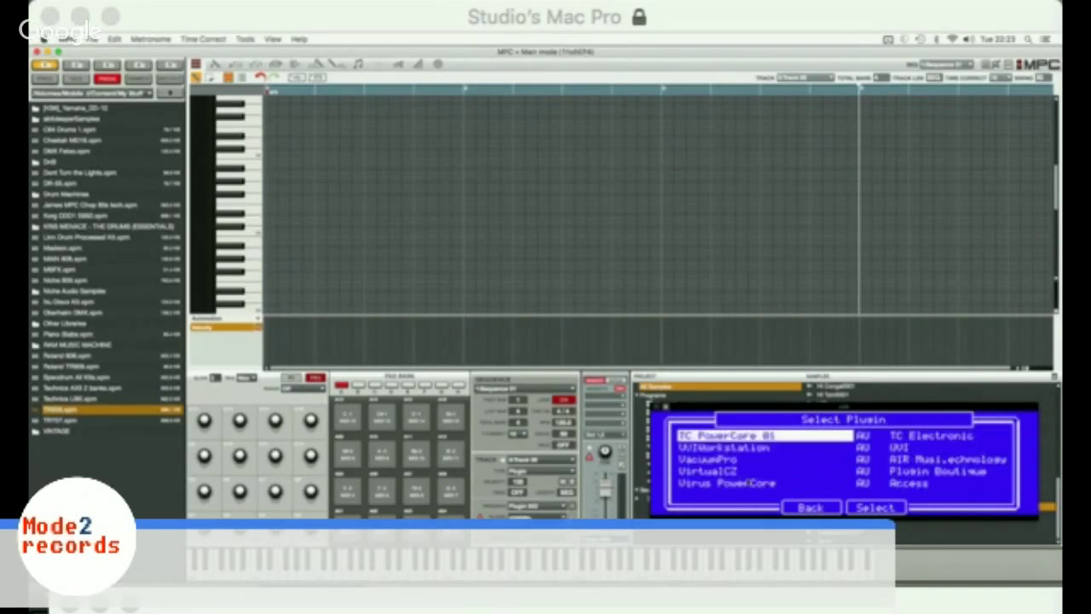
{"action": "key", "text": "Up"}
{"action": "key", "text": "Up"}
{"action": "key", "text": "Up"}
{"action": "key", "text": "Up"}
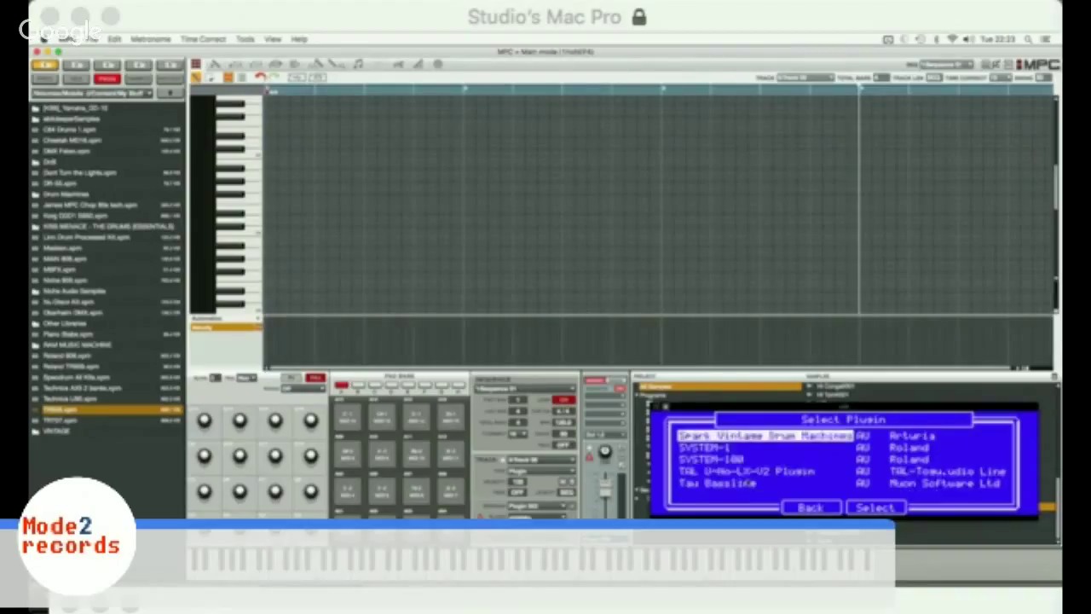
{"action": "key", "text": "Up"}
{"action": "key", "text": "Up"}
{"action": "key", "text": "Up"}
{"action": "key", "text": "Up"}
{"action": "key", "text": "Up"}
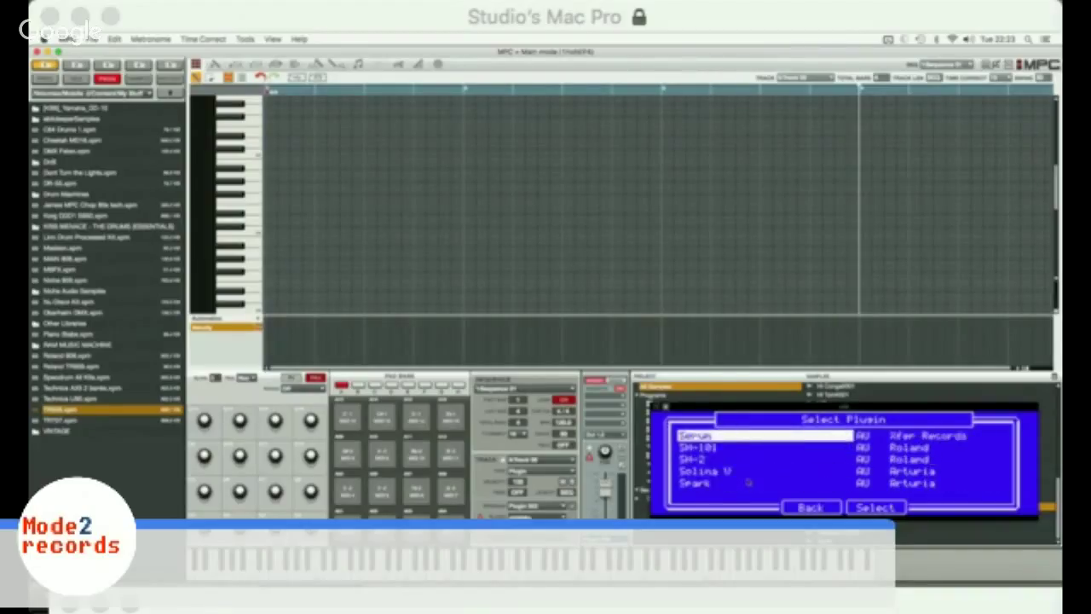
{"action": "key", "text": "Up"}
{"action": "key", "text": "Up"}
{"action": "key", "text": "Up"}
{"action": "key", "text": "Up"}
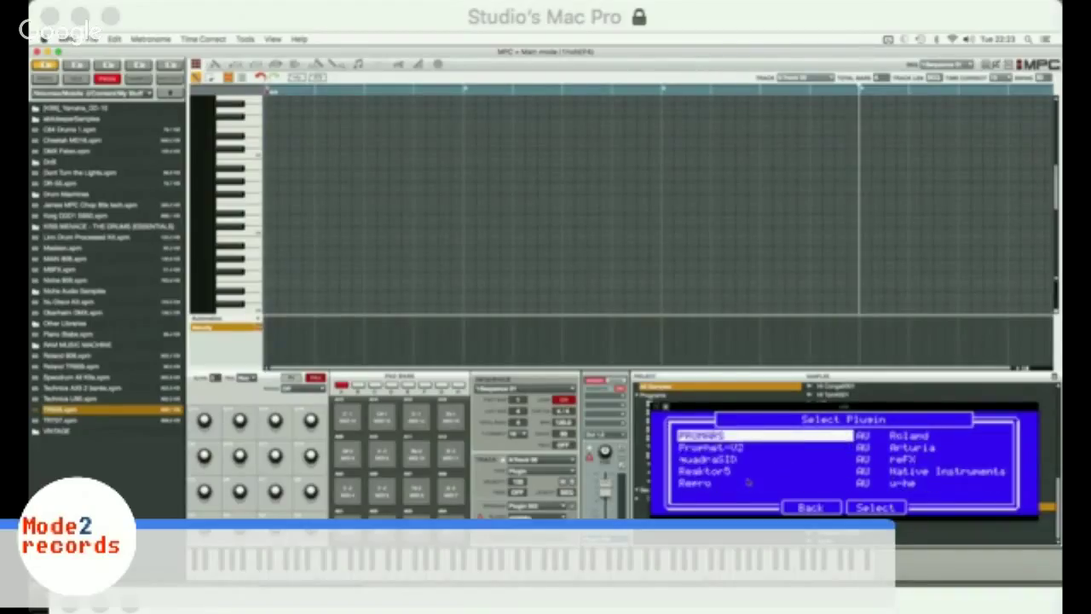
{"action": "key", "text": "Up"}
{"action": "key", "text": "Up"}
{"action": "key", "text": "Up"}
{"action": "key", "text": "Up"}
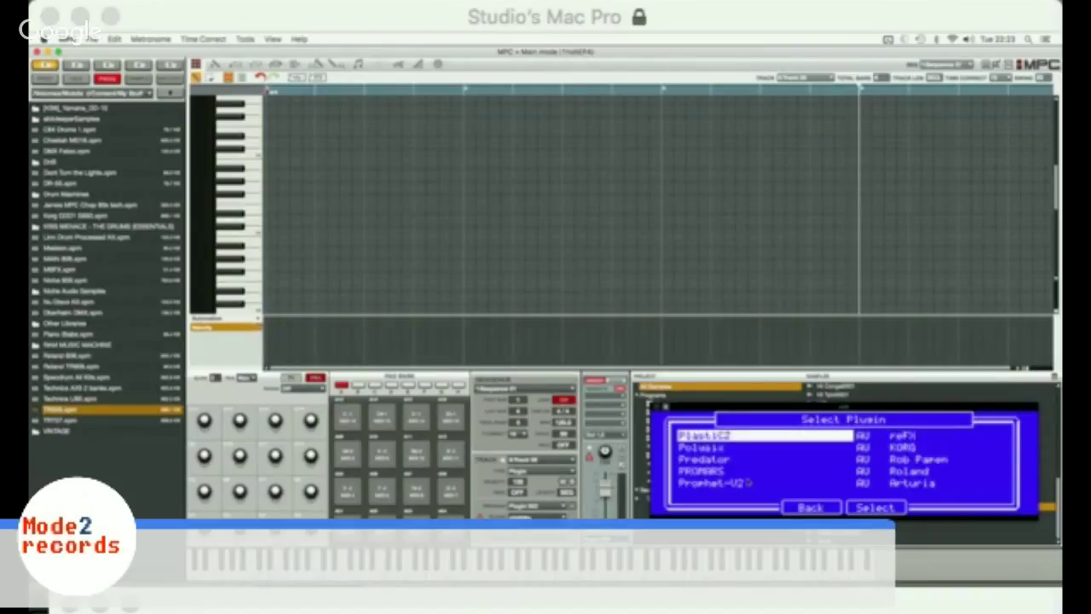
{"action": "key", "text": "Up"}
{"action": "key", "text": "Up"}
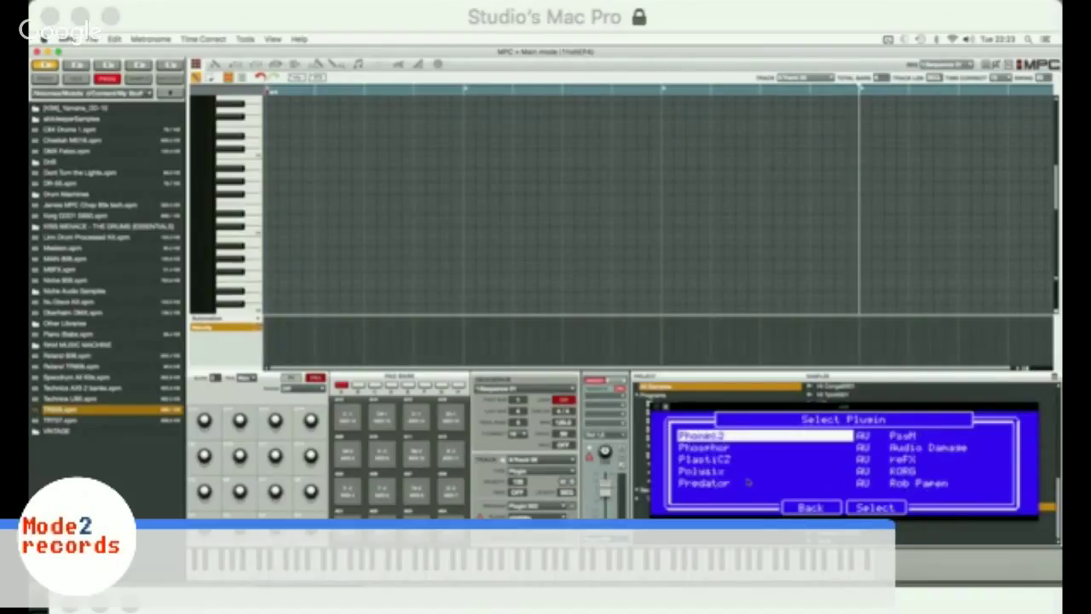
{"action": "key", "text": "Up"}
{"action": "key", "text": "Up"}
{"action": "key", "text": "Up"}
{"action": "key", "text": "Up"}
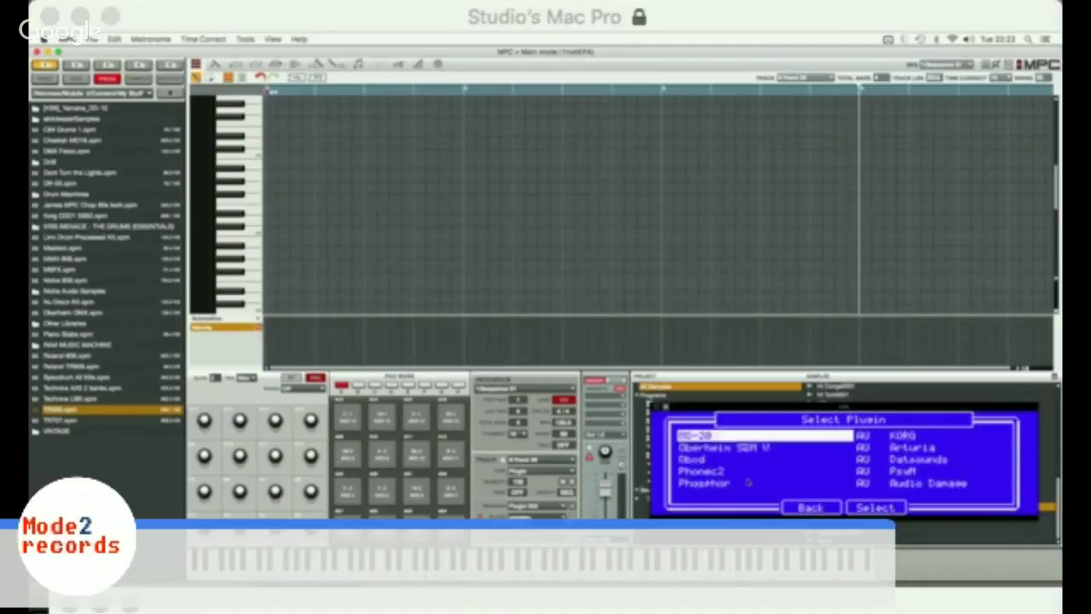
{"action": "key", "text": "Up"}
{"action": "key", "text": "Up"}
{"action": "key", "text": "Up"}
{"action": "key", "text": "Up"}
{"action": "key", "text": "Up"}
{"action": "key", "text": "Up"}
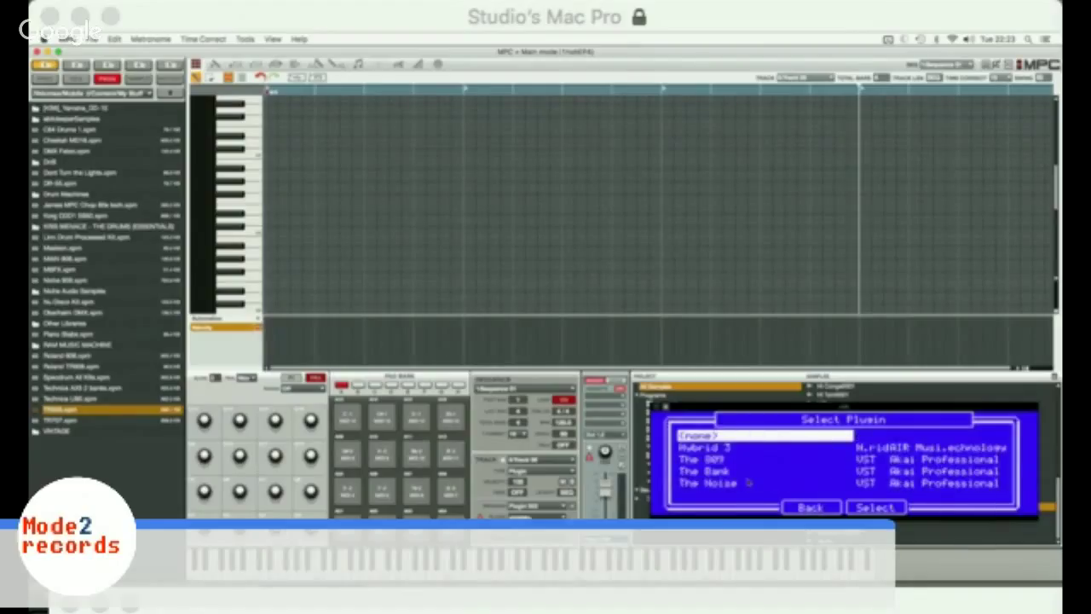
{"action": "key", "text": "Down"}
{"action": "key", "text": "Down"}
{"action": "key", "text": "Down"}
{"action": "key", "text": "Up"}
{"action": "key", "text": "Up"}
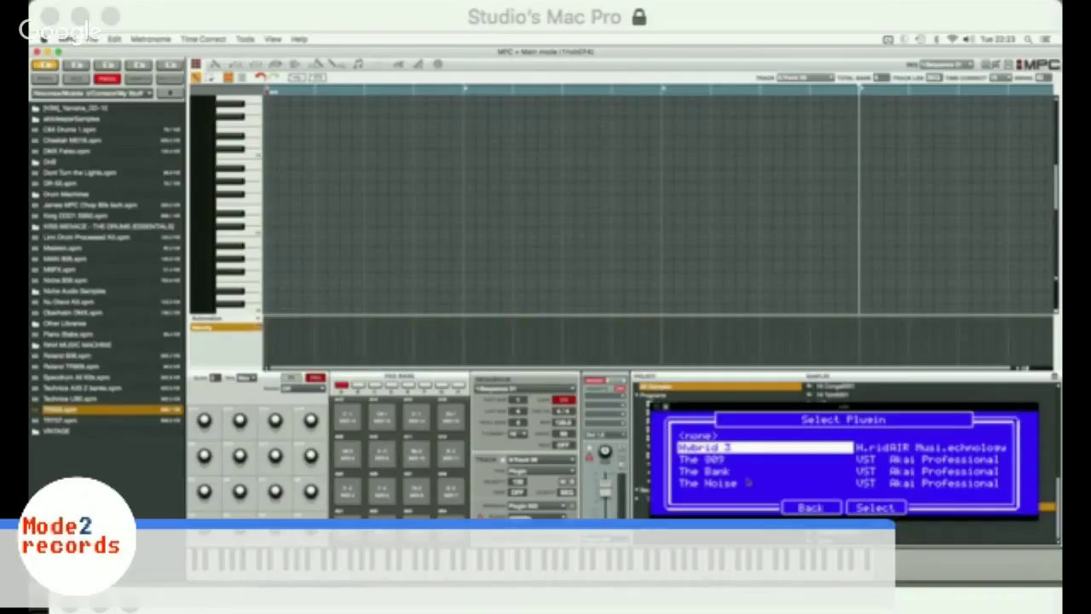
Step: Assign the UVIWorkstation plugin to the new program on track 5
{"action": "scroll", "coordinate": [747, 482], "scroll_direction": "down", "scroll_amount": 15}
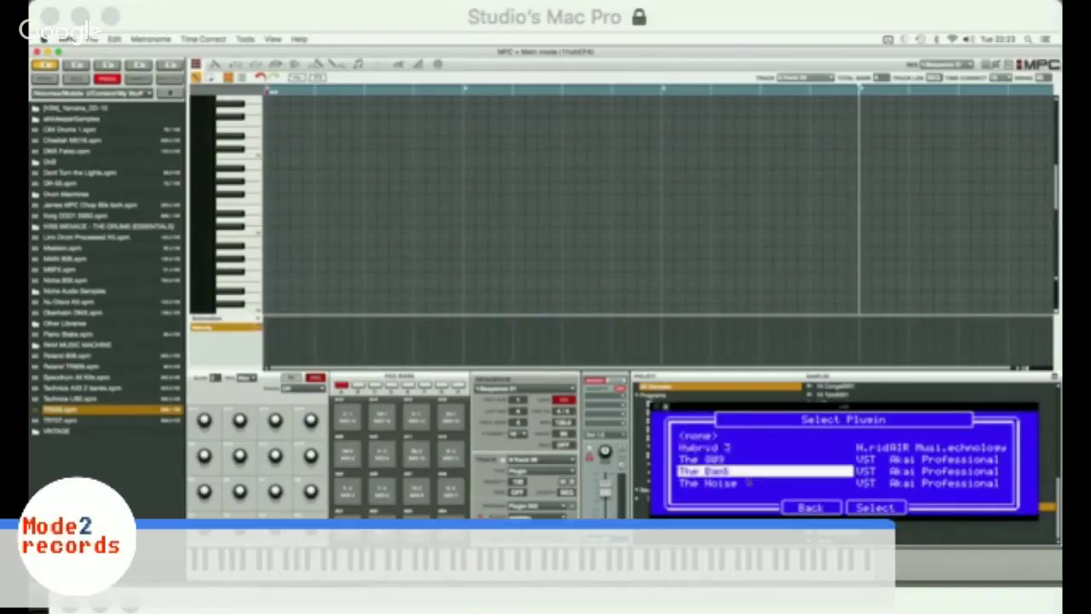
{"action": "scroll", "coordinate": [748, 483], "scroll_direction": "down", "scroll_amount": 18}
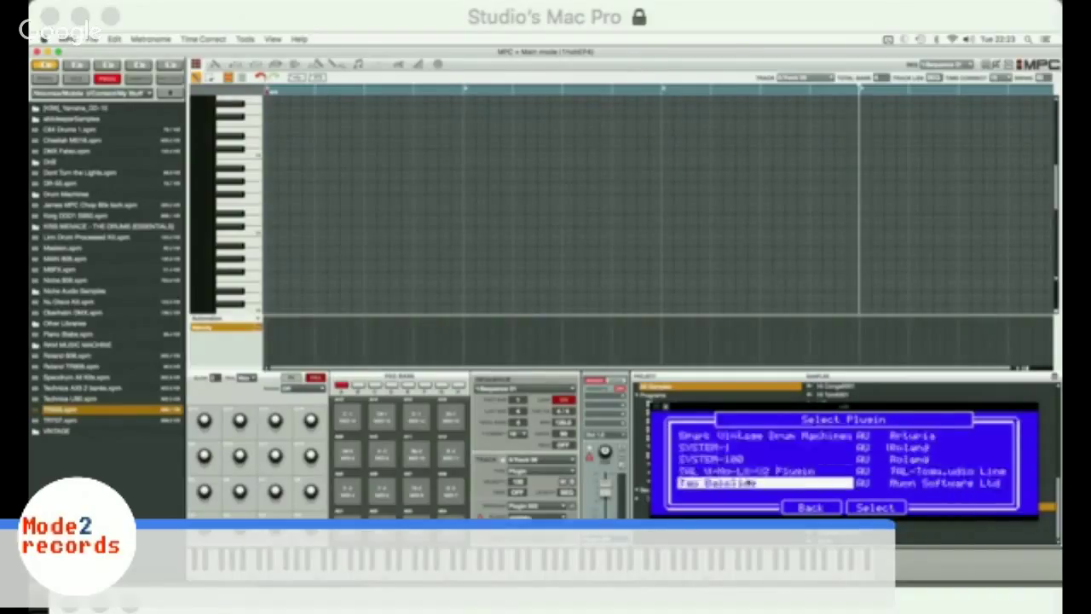
{"action": "scroll", "coordinate": [748, 483], "scroll_direction": "up", "scroll_amount": 3}
{"action": "scroll", "coordinate": [747, 482], "scroll_direction": "up", "scroll_amount": 4}
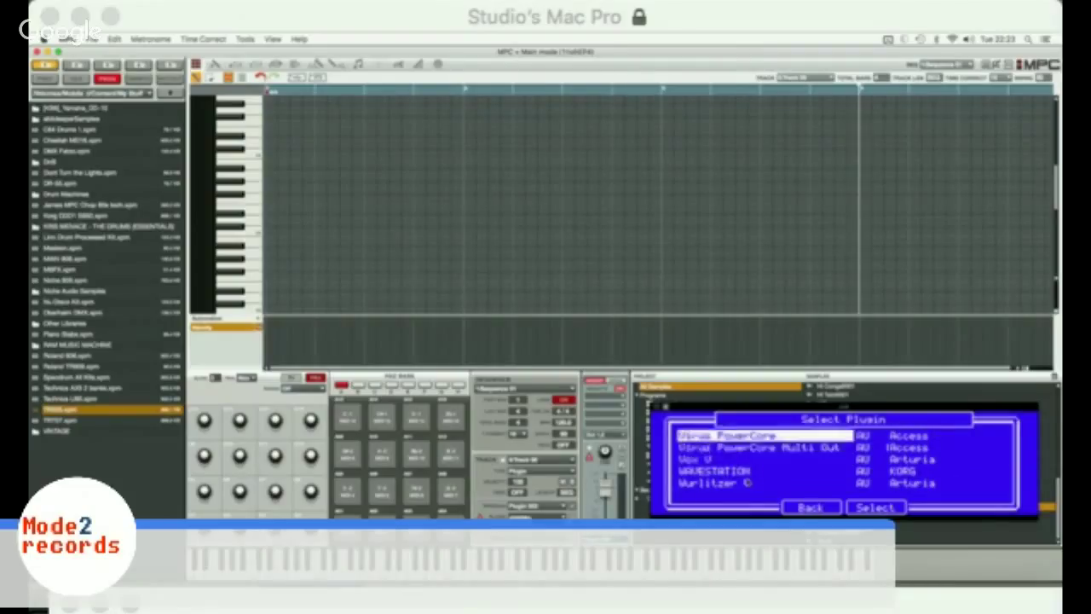
{"action": "scroll", "coordinate": [747, 483], "scroll_direction": "down", "scroll_amount": 2}
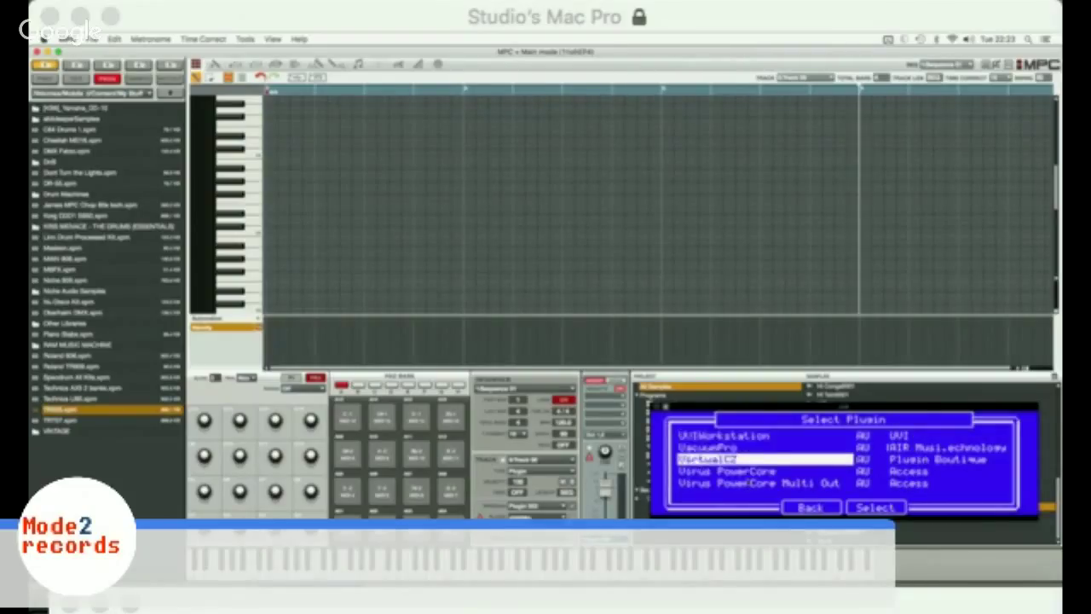
{"action": "scroll", "coordinate": [747, 482], "scroll_direction": "up", "scroll_amount": 2}
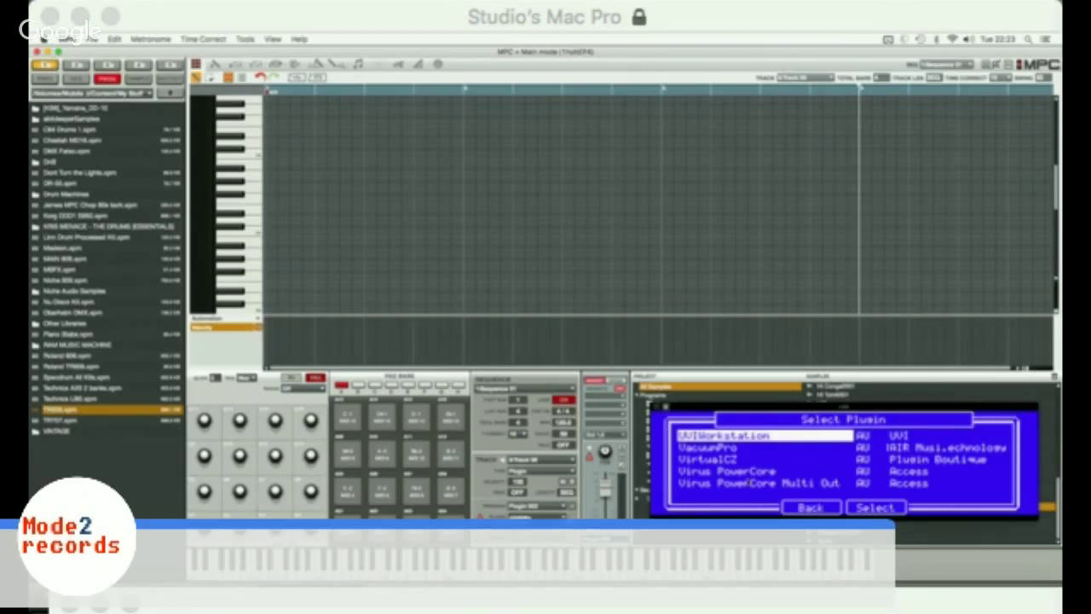
{"action": "key", "text": "Return"}
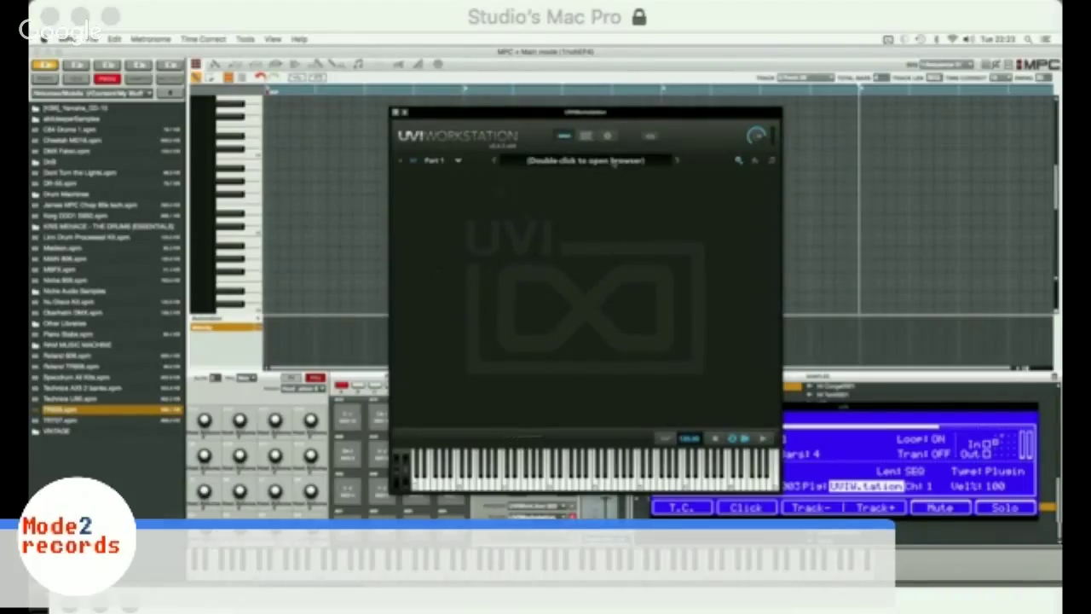
Step: Load the Pet Shop Strings preset from the Strings category of the VV_Emulation 2 soundbank and close the plugin window
{"action": "double_click", "coordinate": [613, 165]}
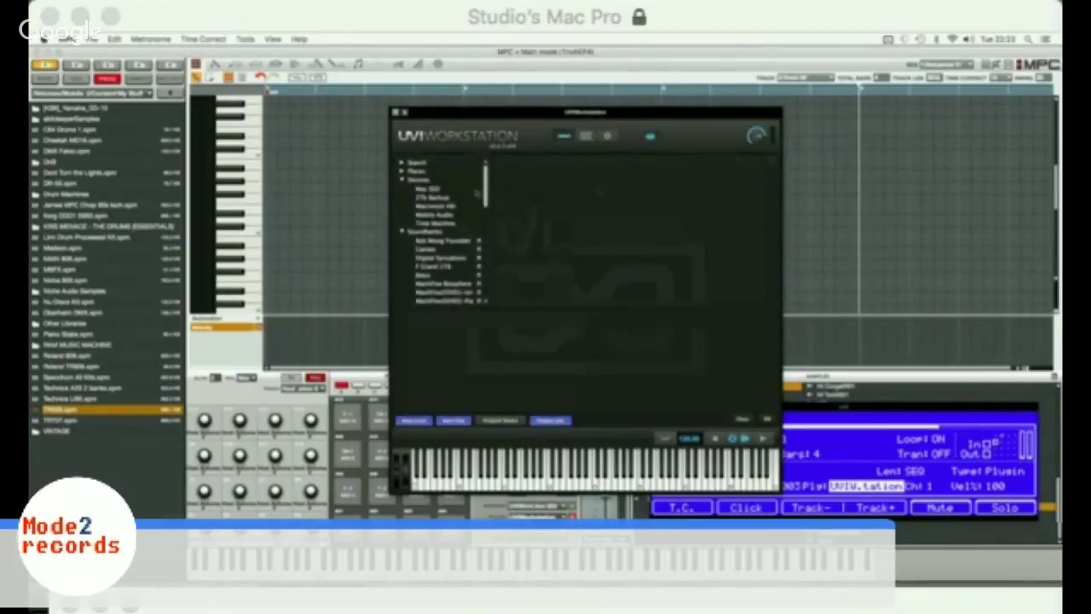
{"action": "left_click_drag", "start_coordinate": [485, 196], "coordinate": [487, 256]}
{"action": "left_click", "coordinate": [437, 267]}
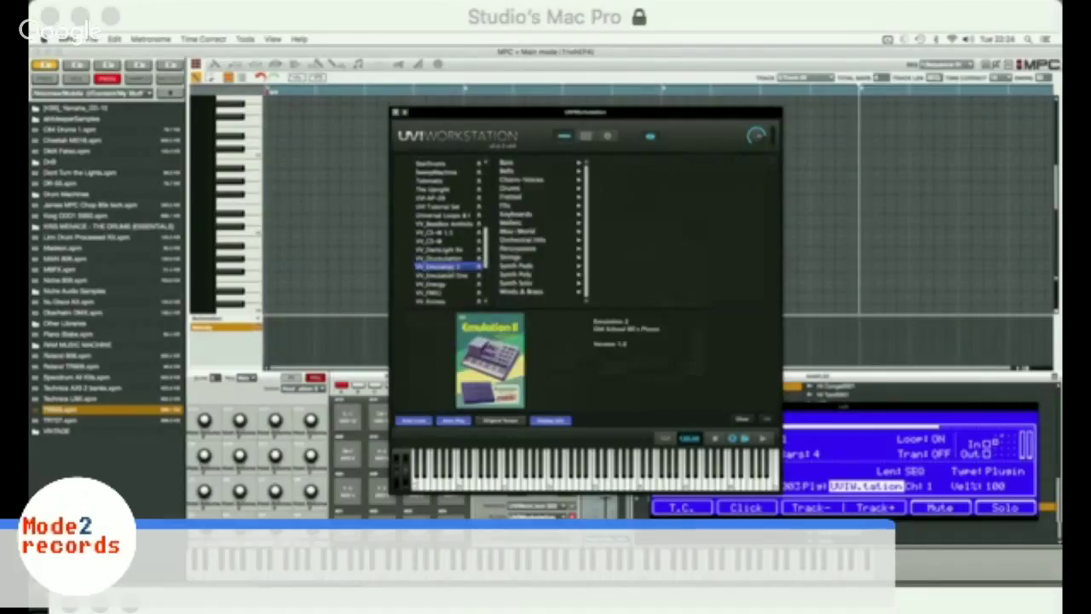
{"action": "left_click", "coordinate": [517, 258]}
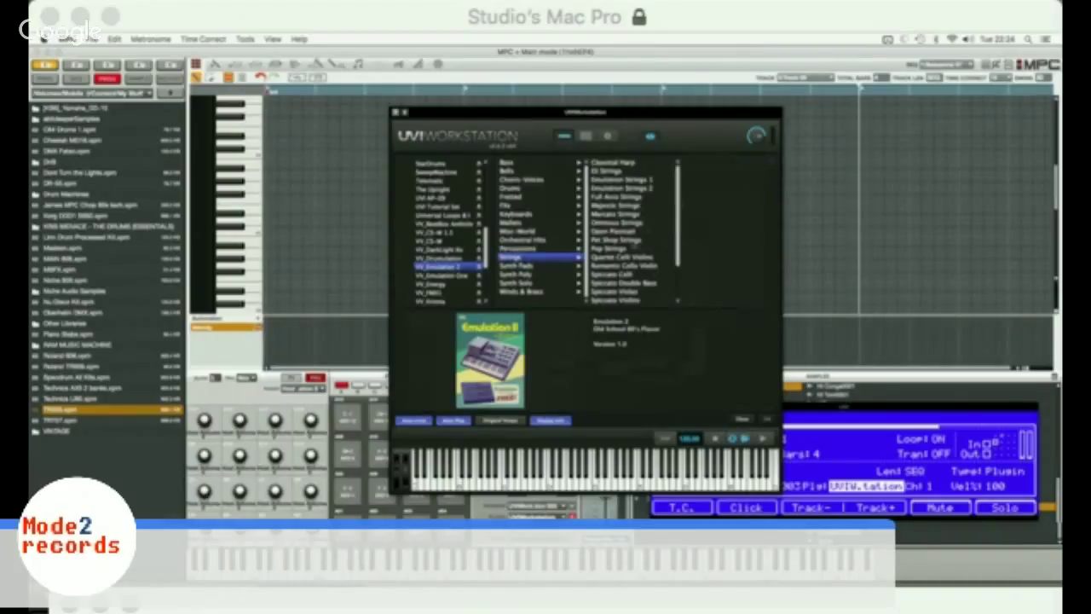
{"action": "double_click", "coordinate": [610, 239]}
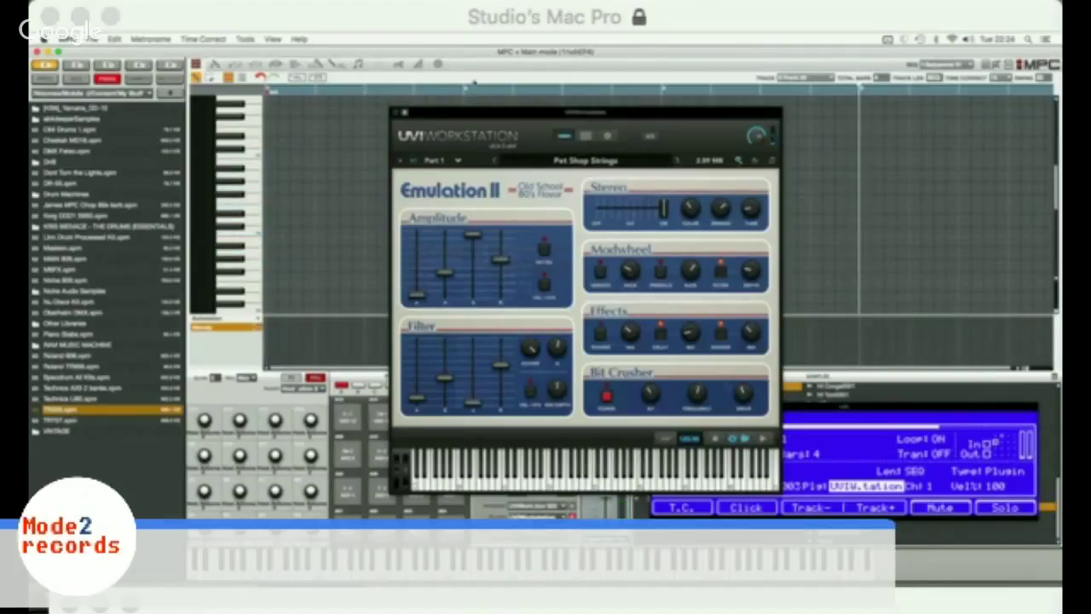
{"action": "left_click", "coordinate": [399, 113]}
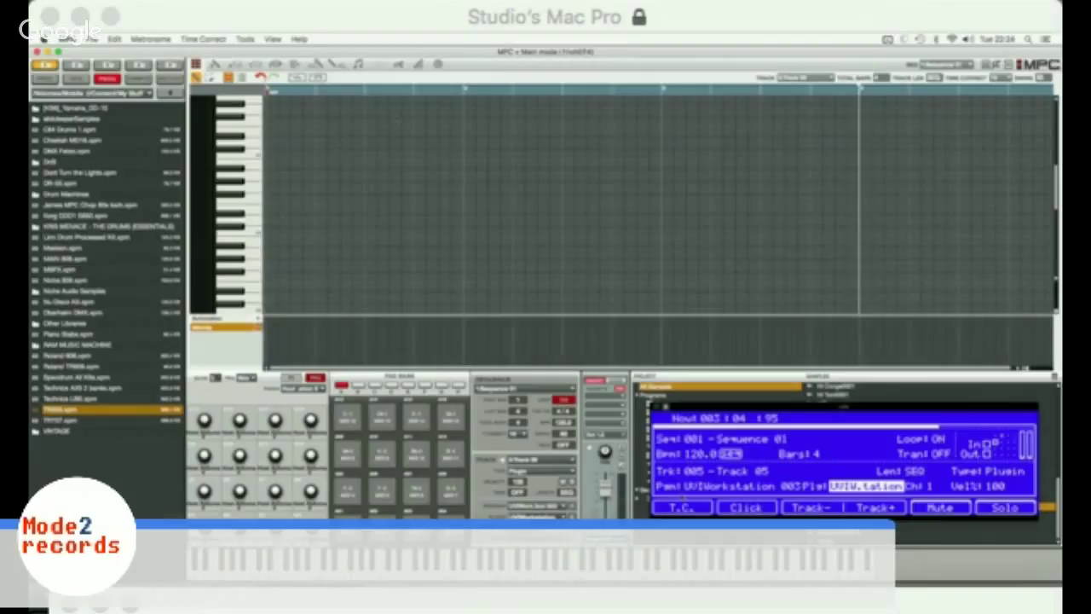
Step: Try recording a four-bar part with one four-note chord per bar on track 5 and undo the take
{"action": "key", "text": "space"}
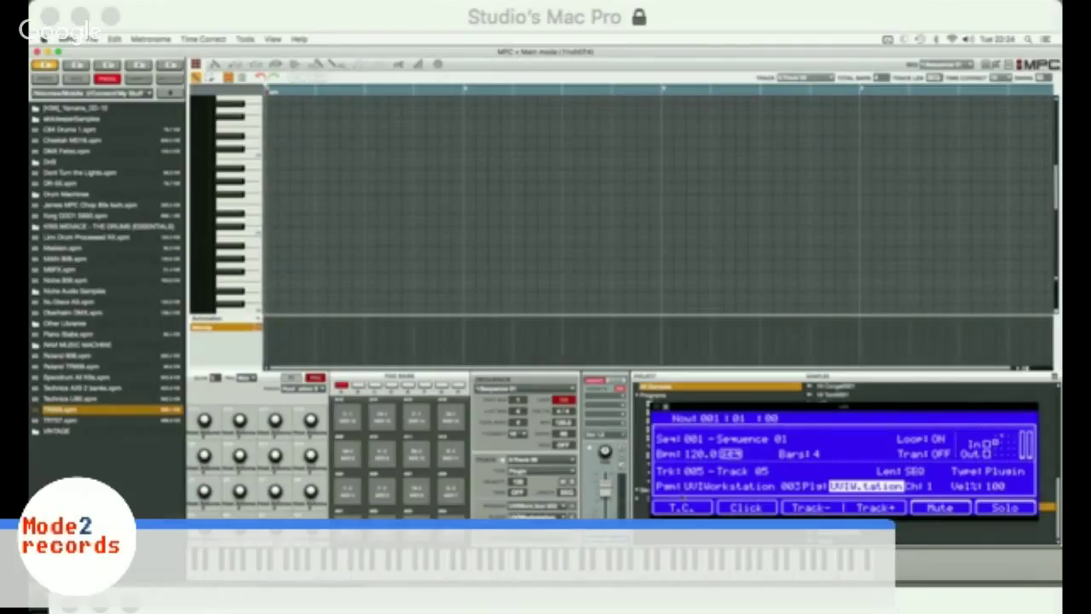
{"action": "key", "text": "space"}
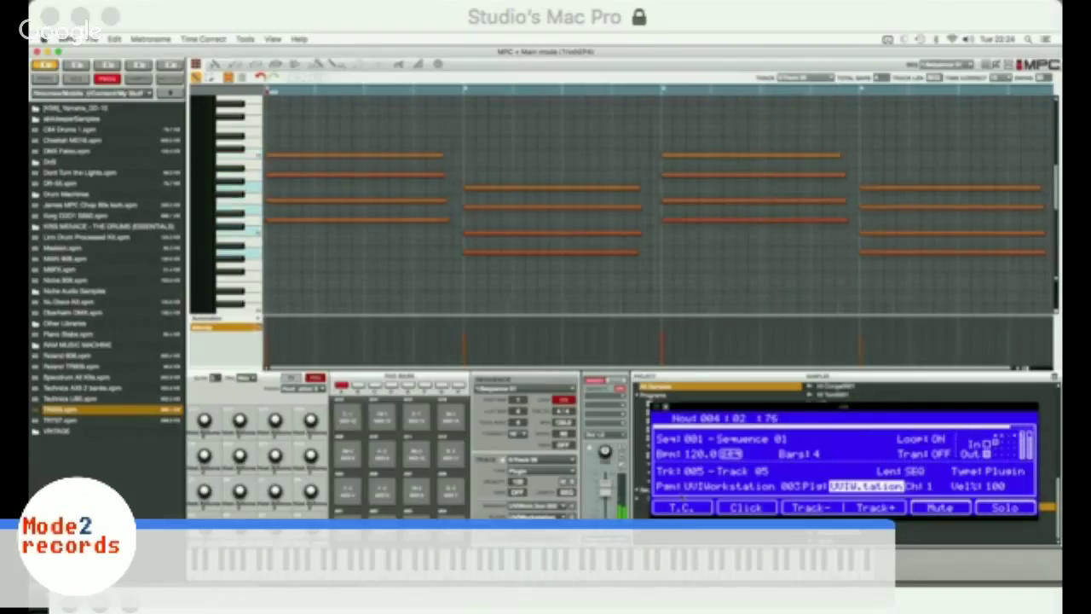
{"action": "key", "text": "ctrl+z"}
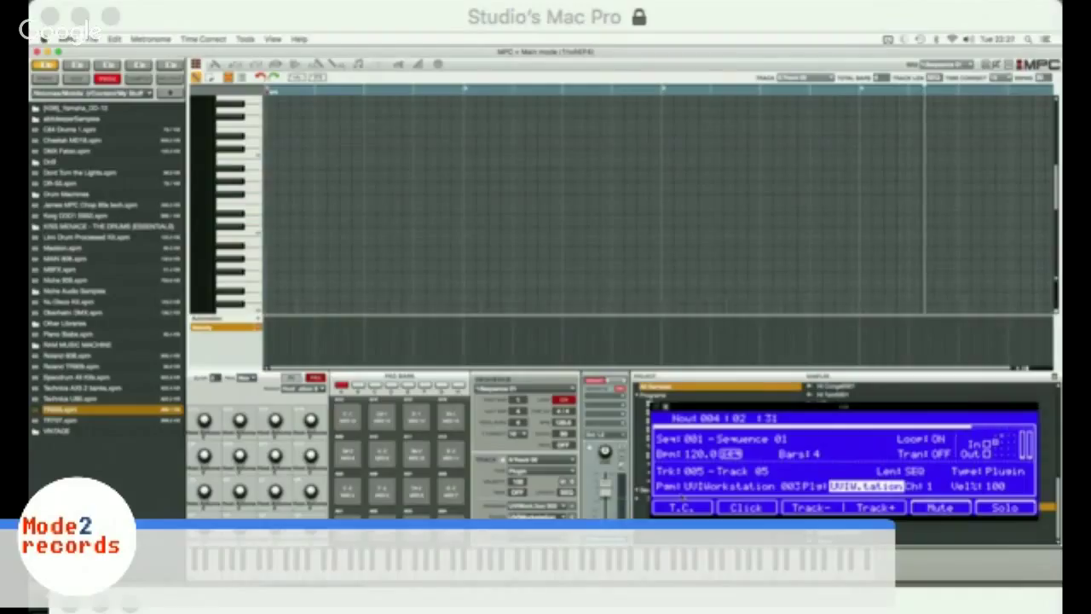
Step: Record two sustained four-note chords of about two bars each on track 5 and audition the Pop Strings preset
{"action": "key", "text": "space"}
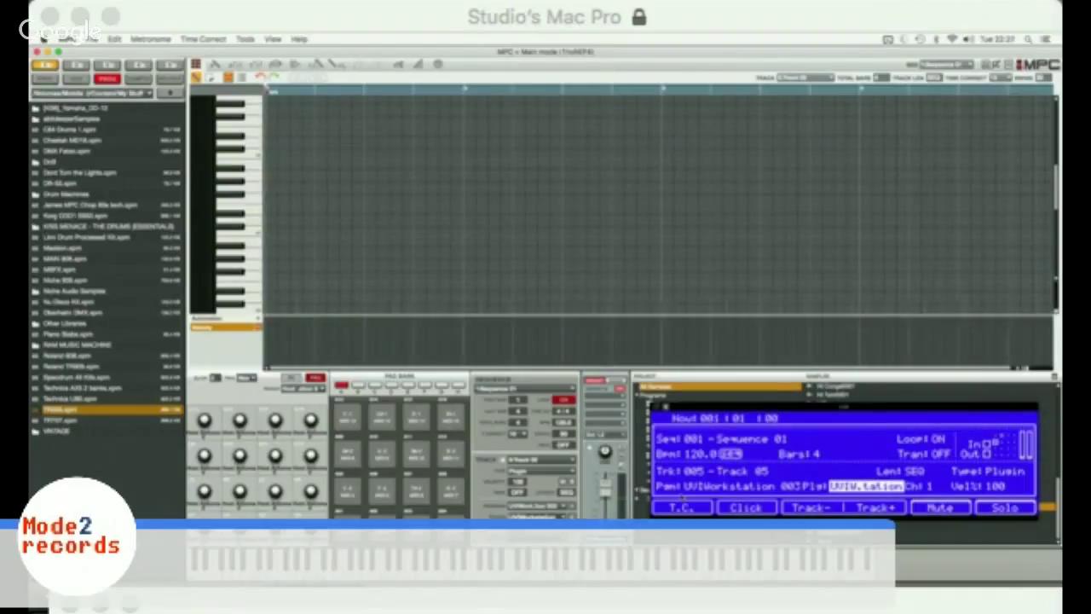
{"action": "key", "text": "space"}
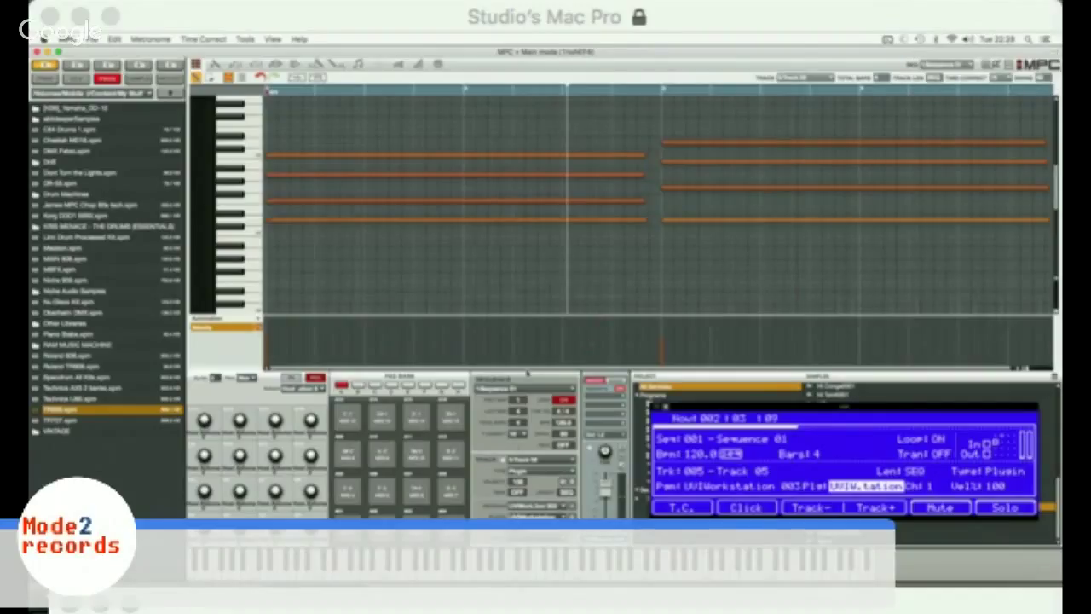
{"action": "key", "text": "space"}
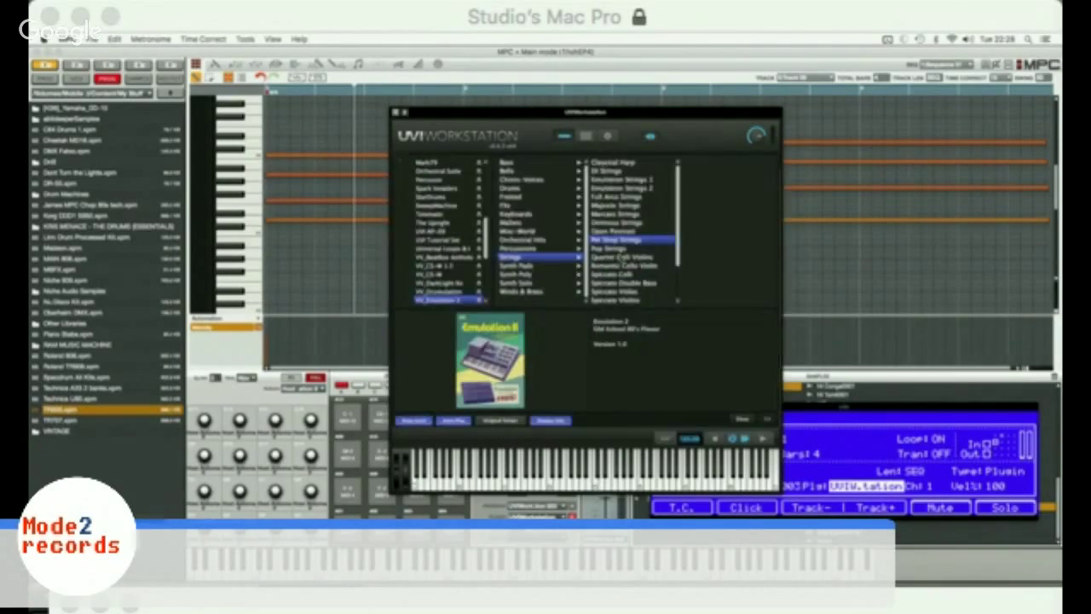
{"action": "left_click", "coordinate": [618, 248]}
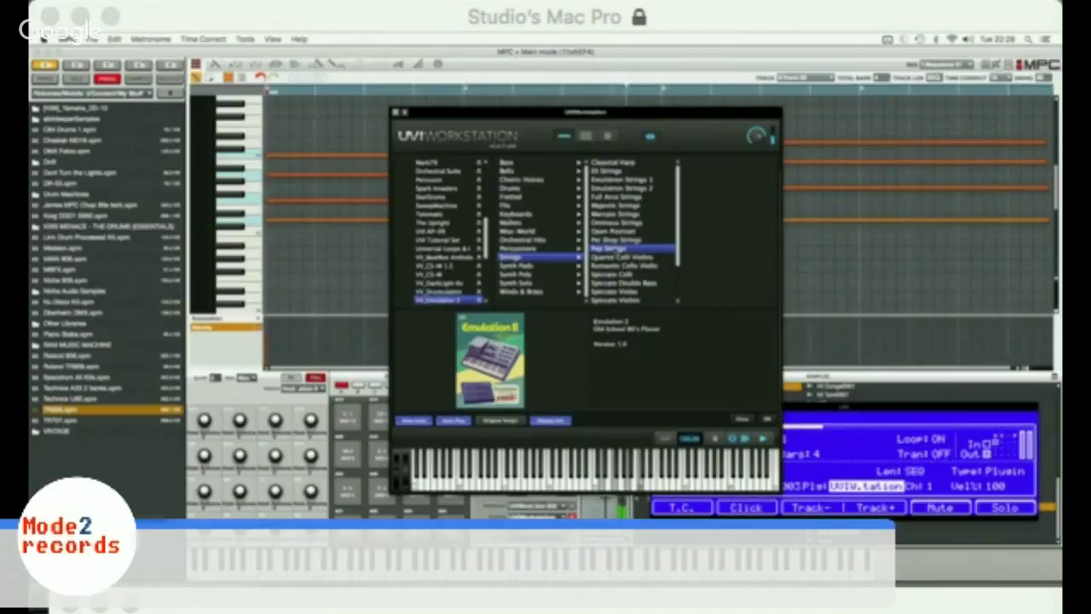
Step: Reselect MPC Renaissance (Core Audio) as the audio output device in the preferences and confirm
{"action": "left_click", "coordinate": [68, 38]}
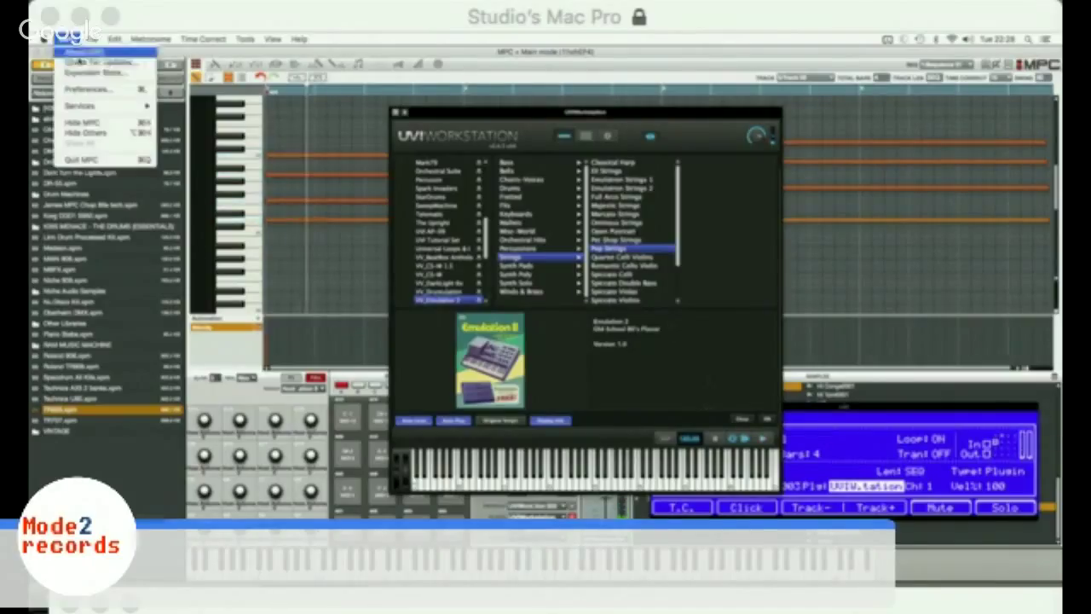
{"action": "left_click", "coordinate": [85, 90]}
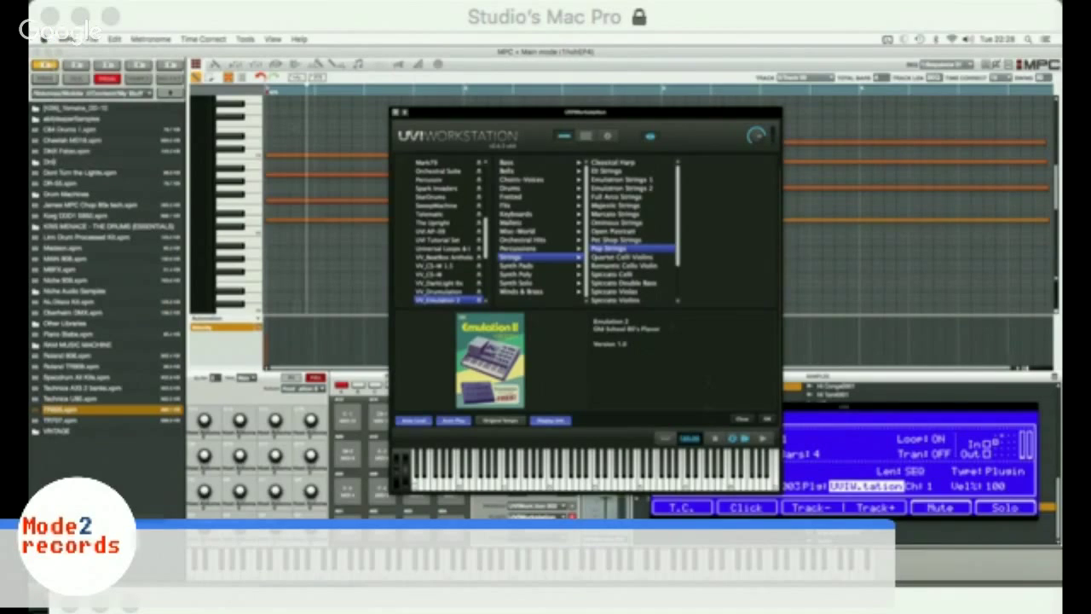
{"action": "left_click_drag", "start_coordinate": [488, 114], "coordinate": [830, 145]}
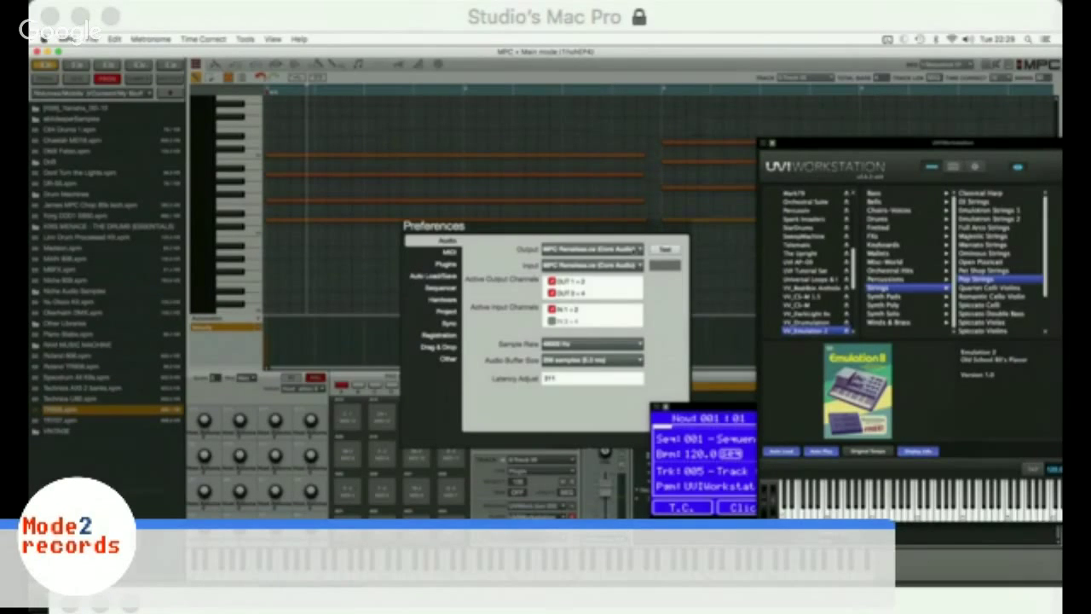
{"action": "left_click", "coordinate": [592, 248]}
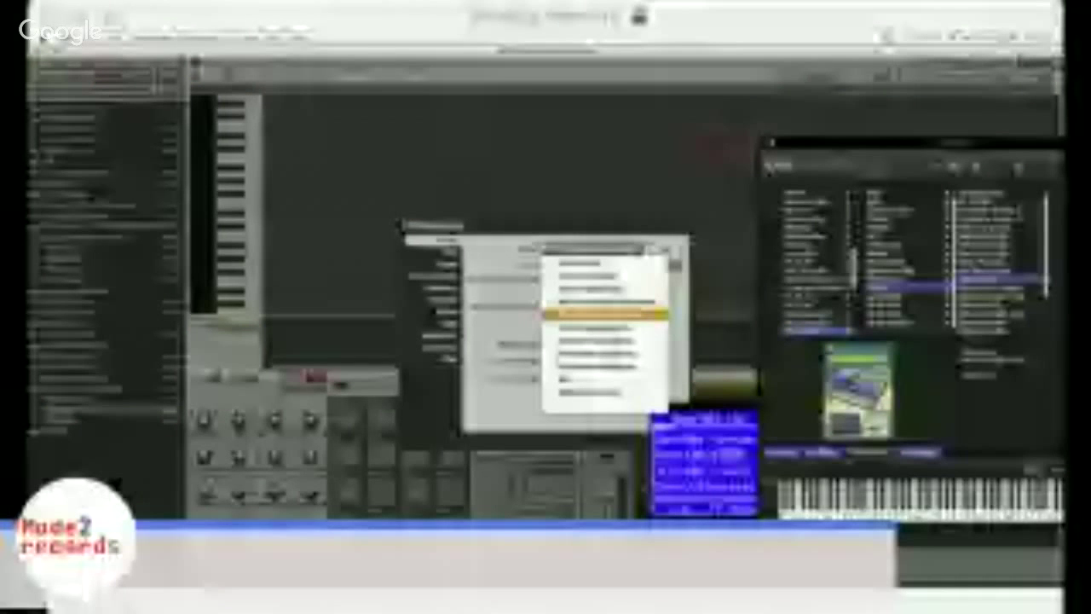
{"action": "left_click", "coordinate": [605, 314]}
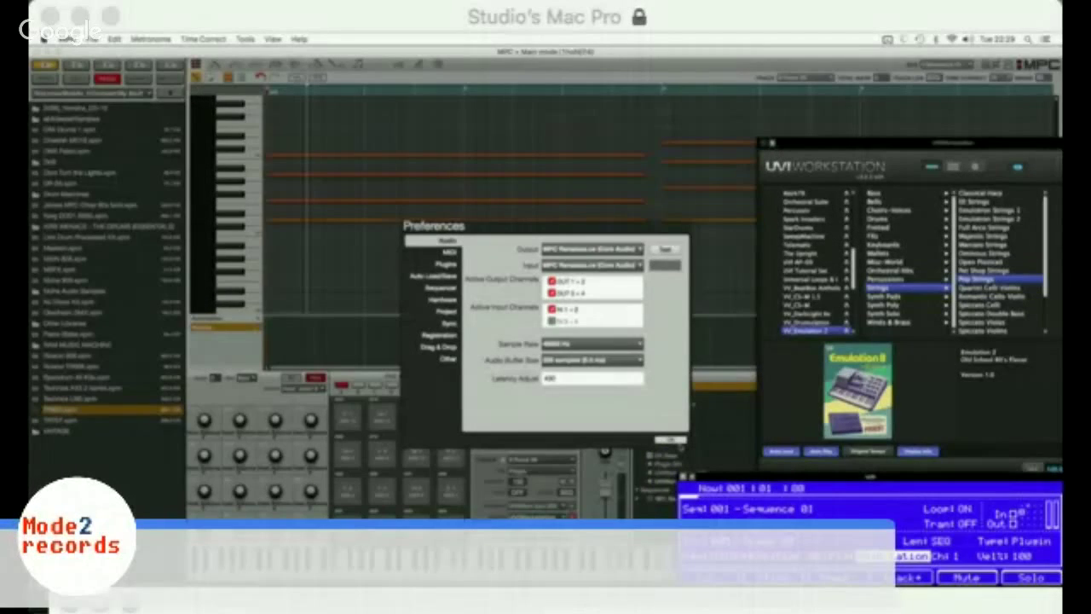
{"action": "key", "text": "Return"}
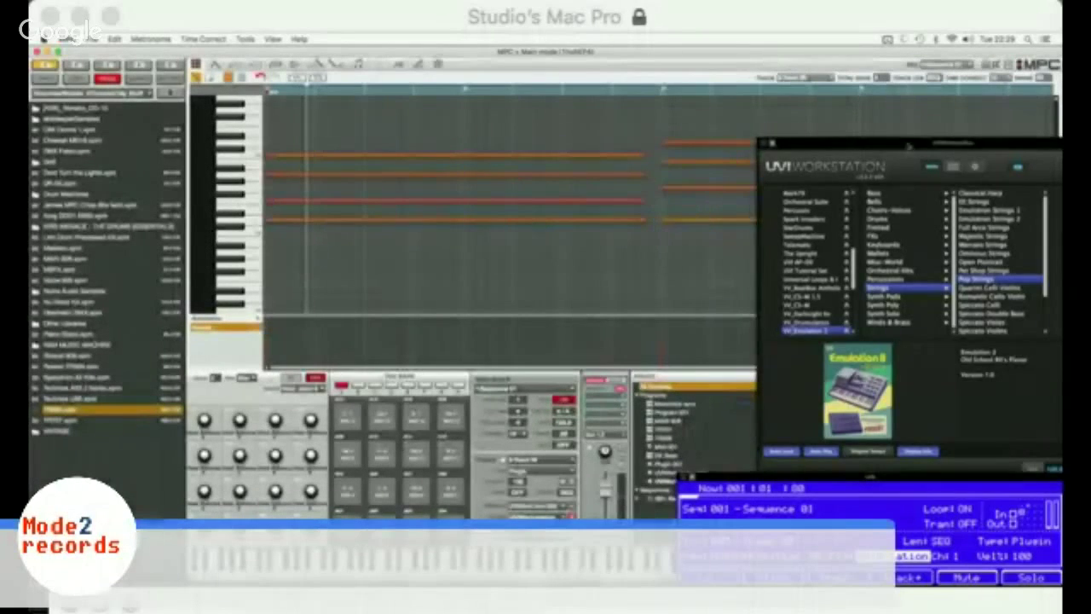
Step: Move the UVI Workstation window back over the note grid and load the Pop Strings preset
{"action": "left_click_drag", "start_coordinate": [876, 145], "coordinate": [585, 97]}
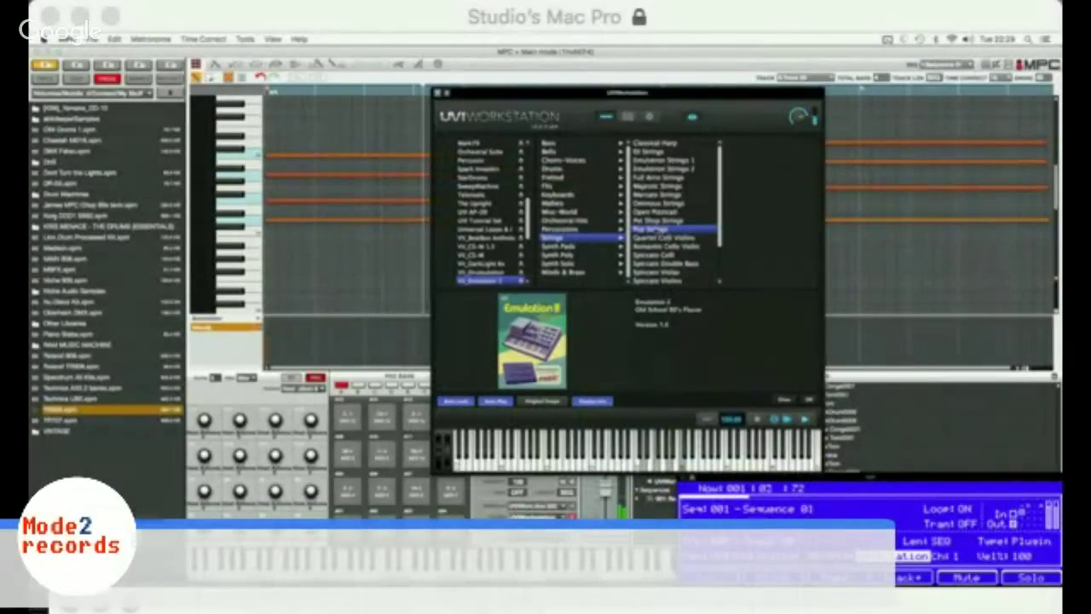
{"action": "left_click", "coordinate": [658, 228]}
{"action": "double_click", "coordinate": [658, 228]}
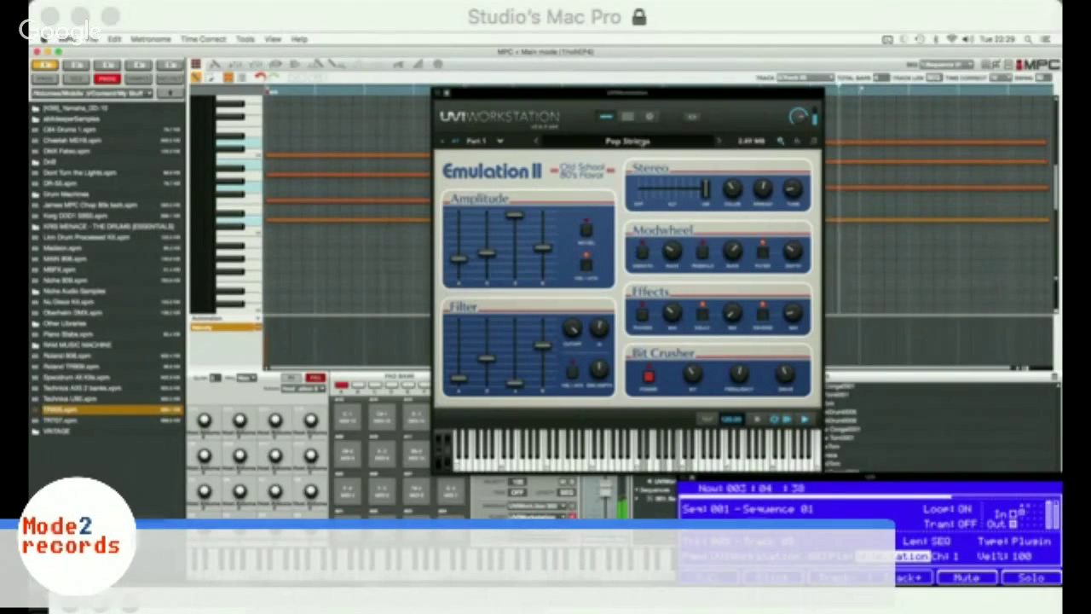
Step: Load the Nineties Pad preset from the Pads category of DS1 in the Digital Synsations soundbank
{"action": "left_click", "coordinate": [692, 116]}
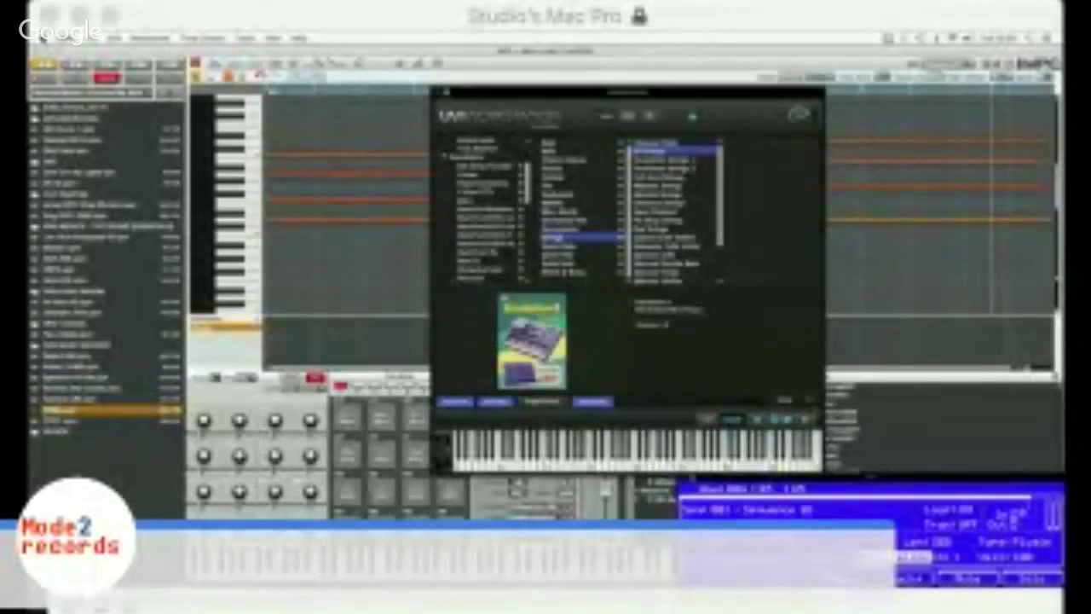
{"action": "left_click", "coordinate": [486, 181]}
{"action": "left_click", "coordinate": [562, 144]}
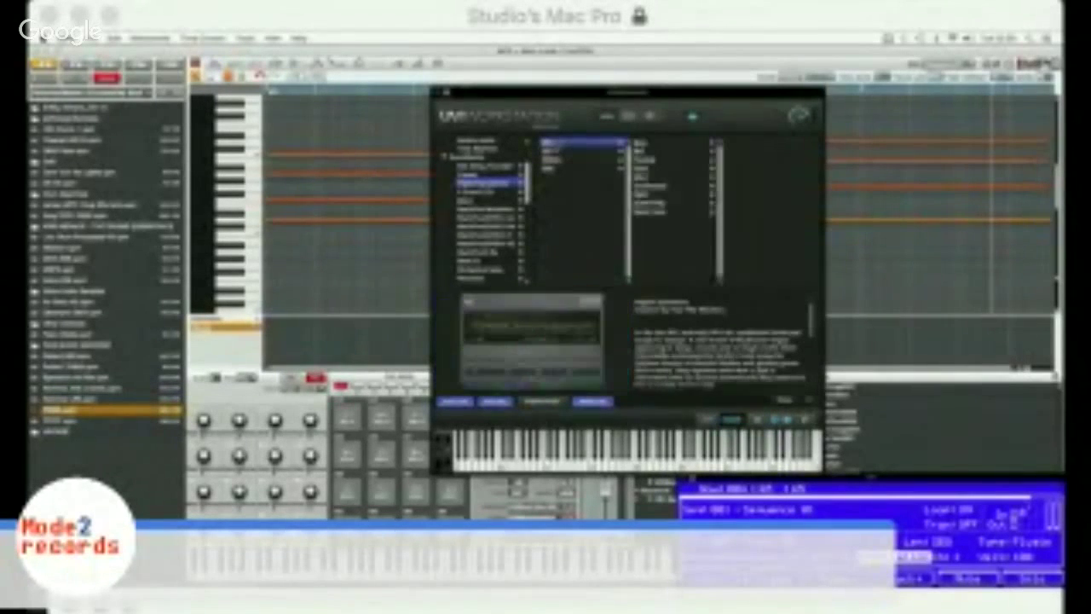
{"action": "left_click", "coordinate": [656, 185]}
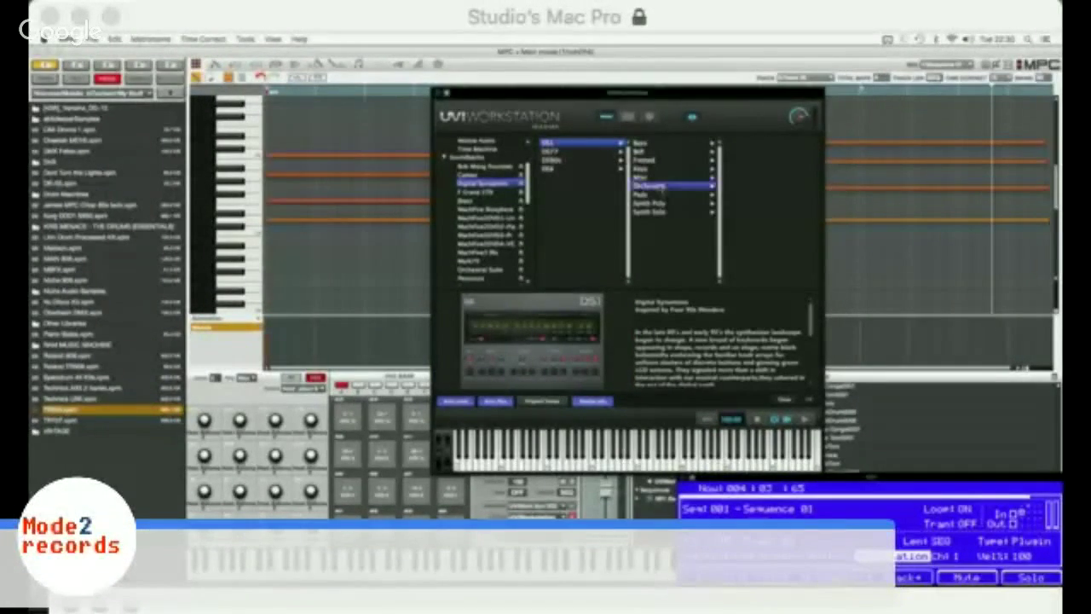
{"action": "left_click", "coordinate": [656, 194]}
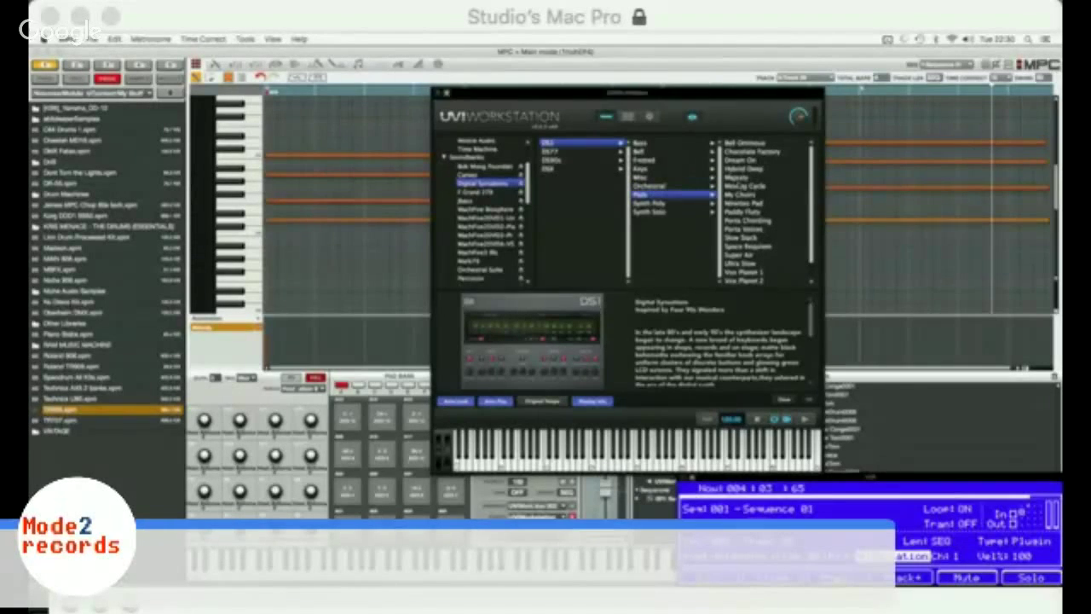
{"action": "scroll", "coordinate": [772, 254], "scroll_direction": "down", "scroll_amount": 2}
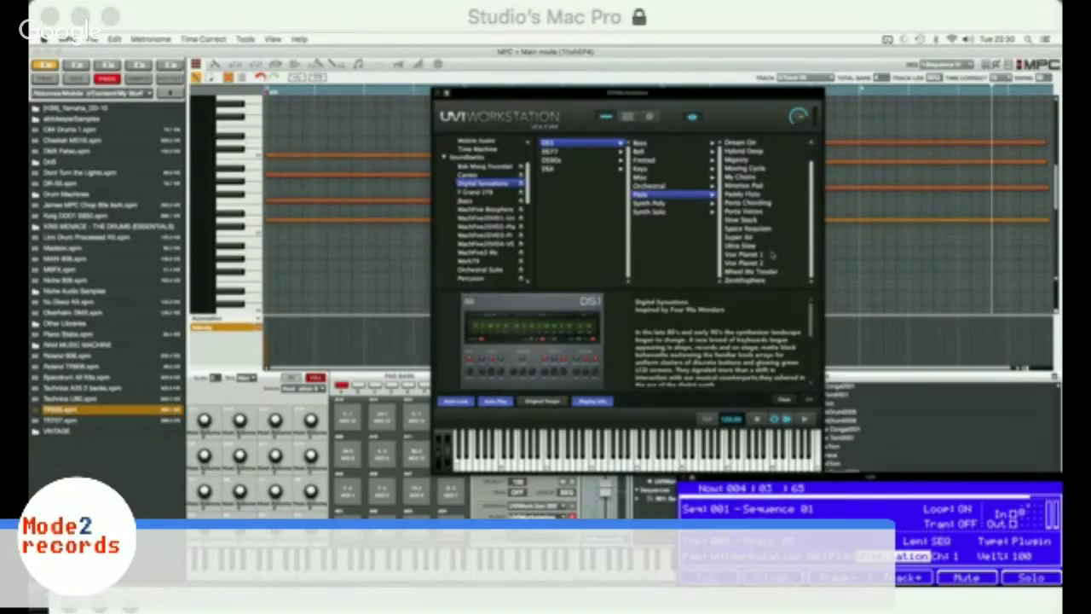
{"action": "scroll", "coordinate": [771, 254], "scroll_direction": "up", "scroll_amount": 2}
{"action": "double_click", "coordinate": [740, 203]}
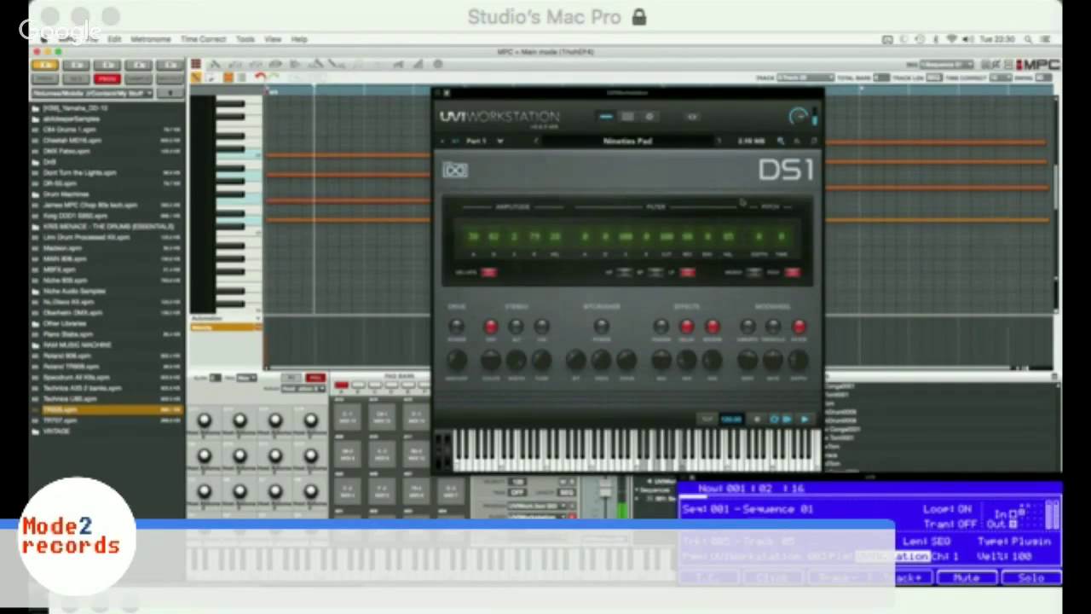
Step: Load the Magic Strings preset from the Pads category of DS77 in the Digital Synsations soundbank
{"action": "left_click", "coordinate": [611, 142]}
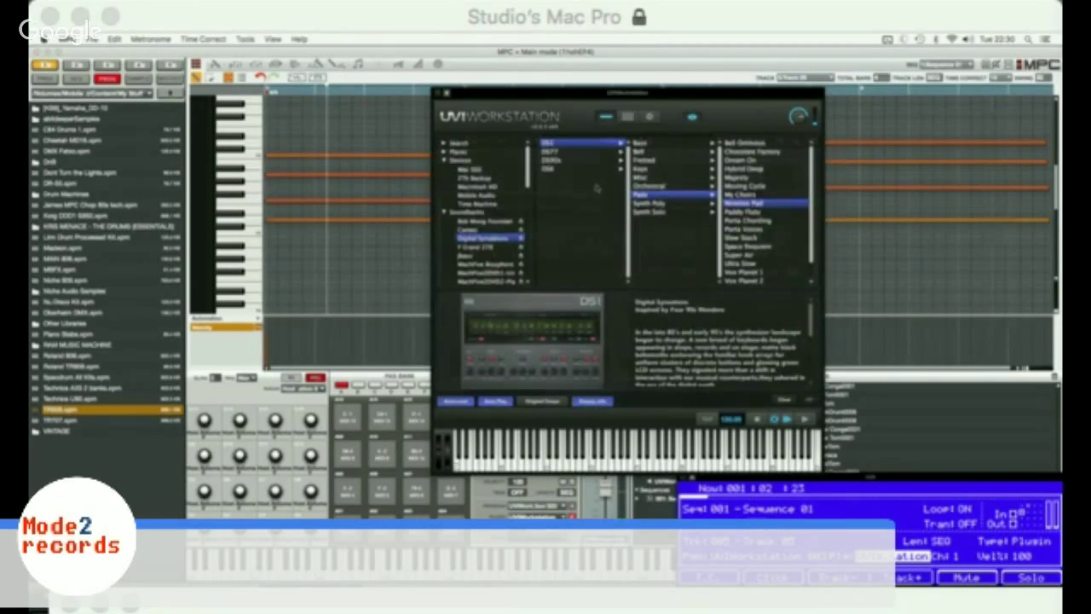
{"action": "left_click", "coordinate": [649, 186]}
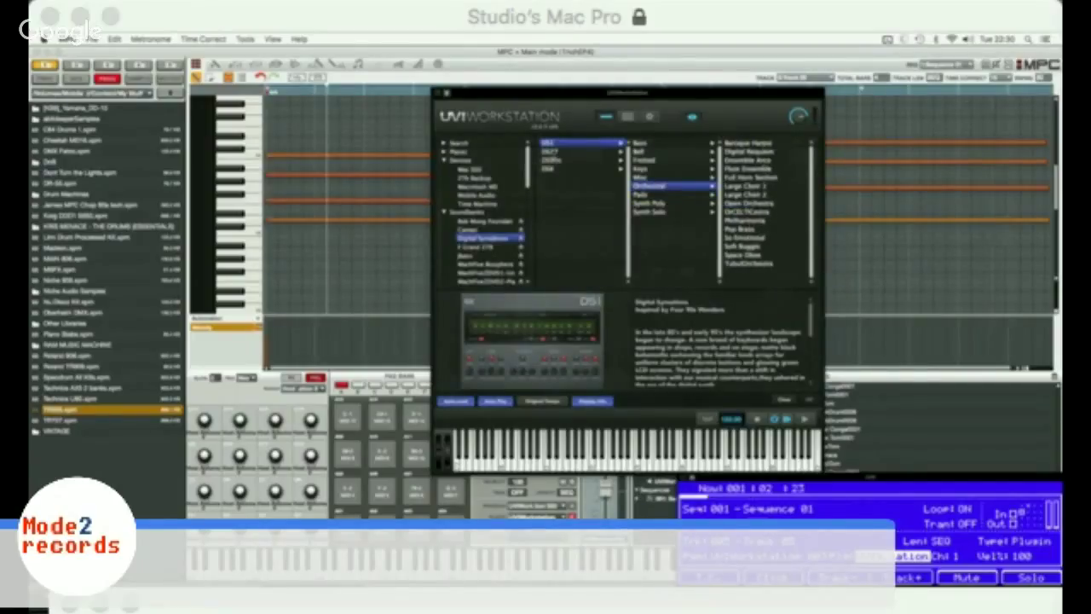
{"action": "key", "text": "Down"}
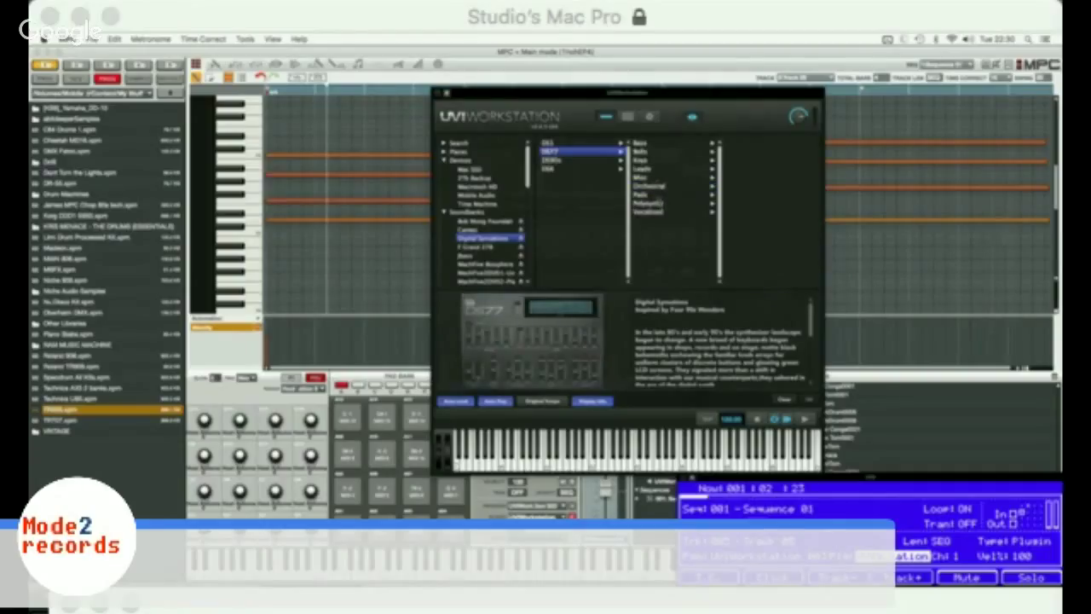
{"action": "left_click", "coordinate": [641, 194]}
{"action": "double_click", "coordinate": [745, 186]}
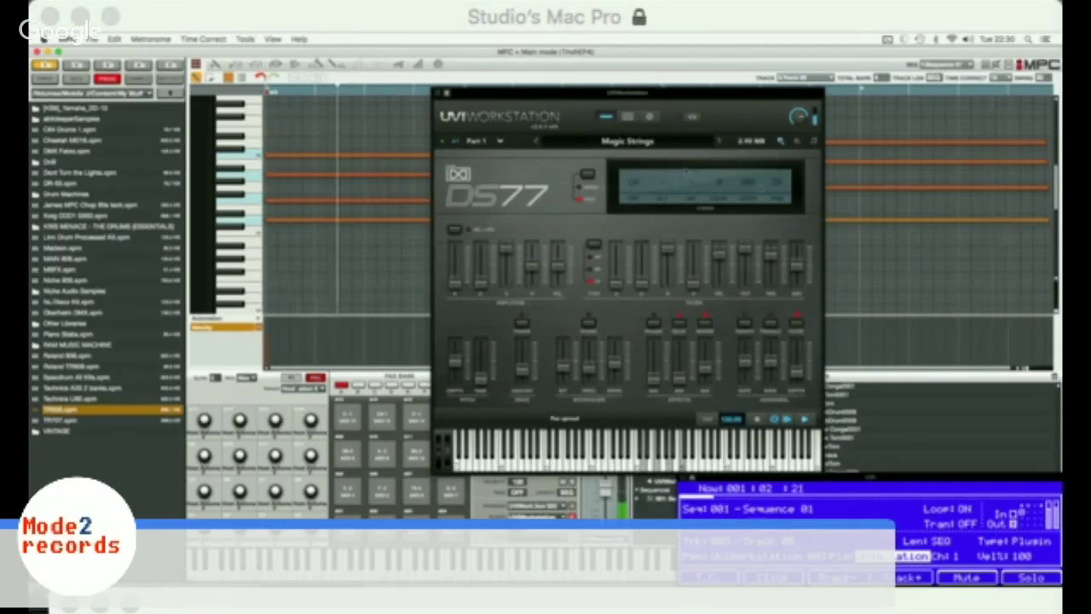
Step: Load the String Machine preset from the Strings-Orchestra category of DS90s in the Digital Synsations soundbank
{"action": "left_click", "coordinate": [630, 143]}
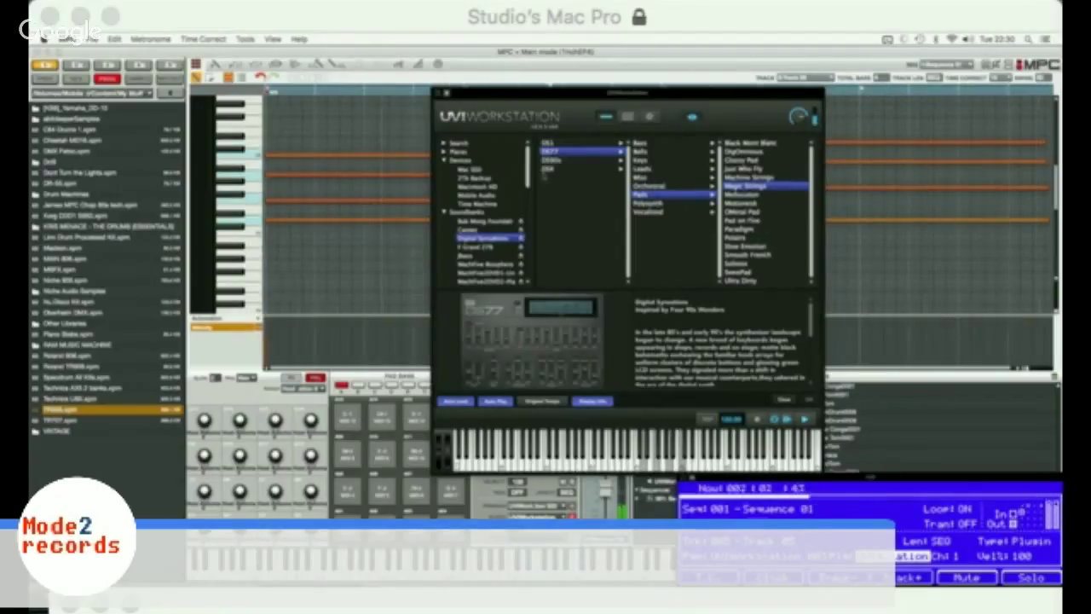
{"action": "left_click", "coordinate": [580, 160]}
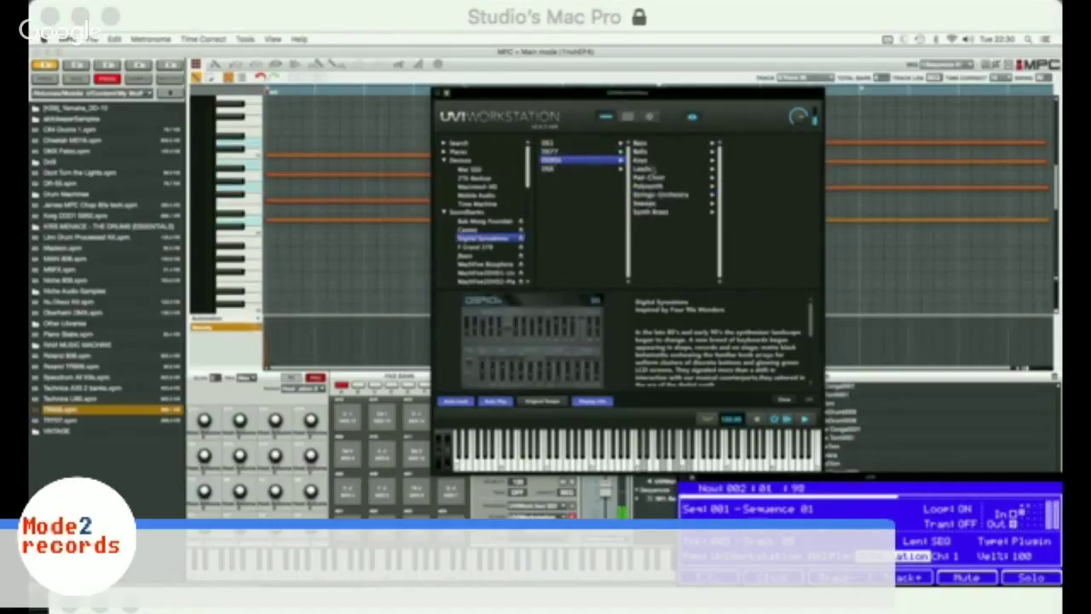
{"action": "left_click", "coordinate": [663, 195]}
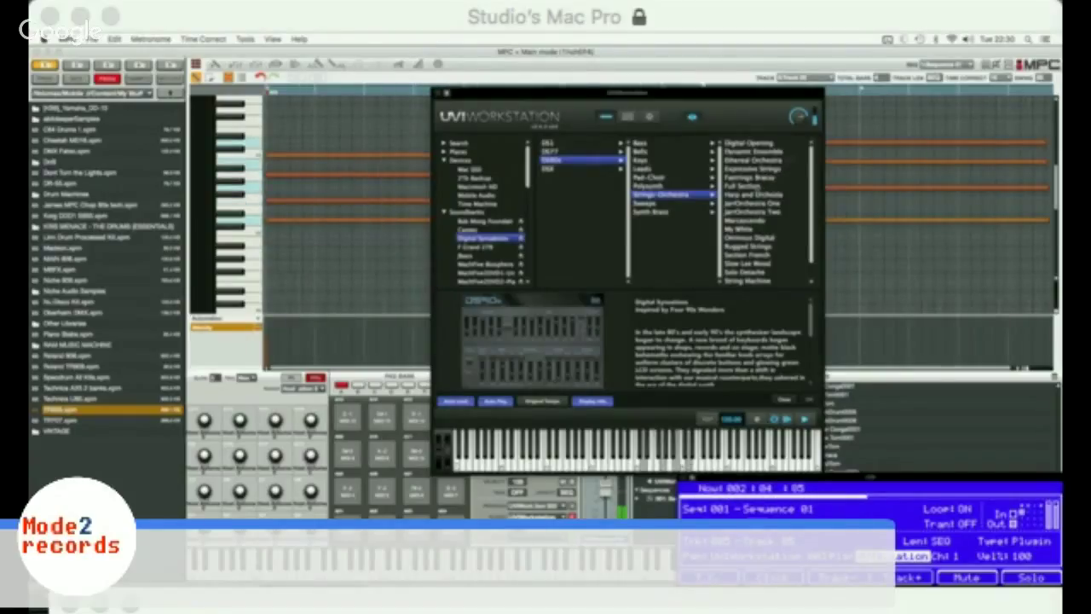
{"action": "scroll", "coordinate": [765, 213], "scroll_direction": "down", "scroll_amount": 2}
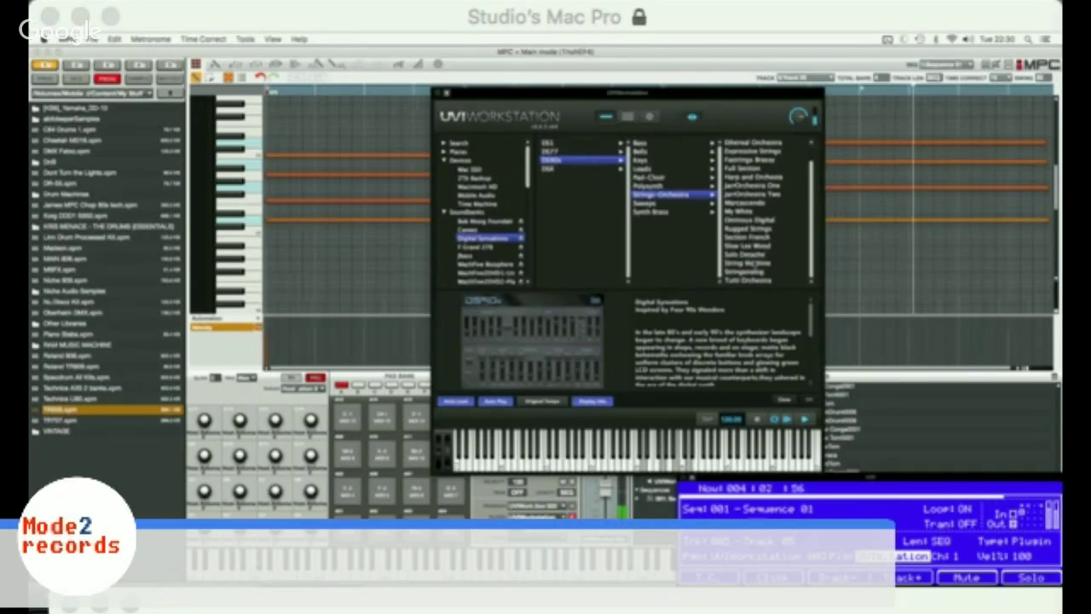
{"action": "left_click", "coordinate": [745, 262]}
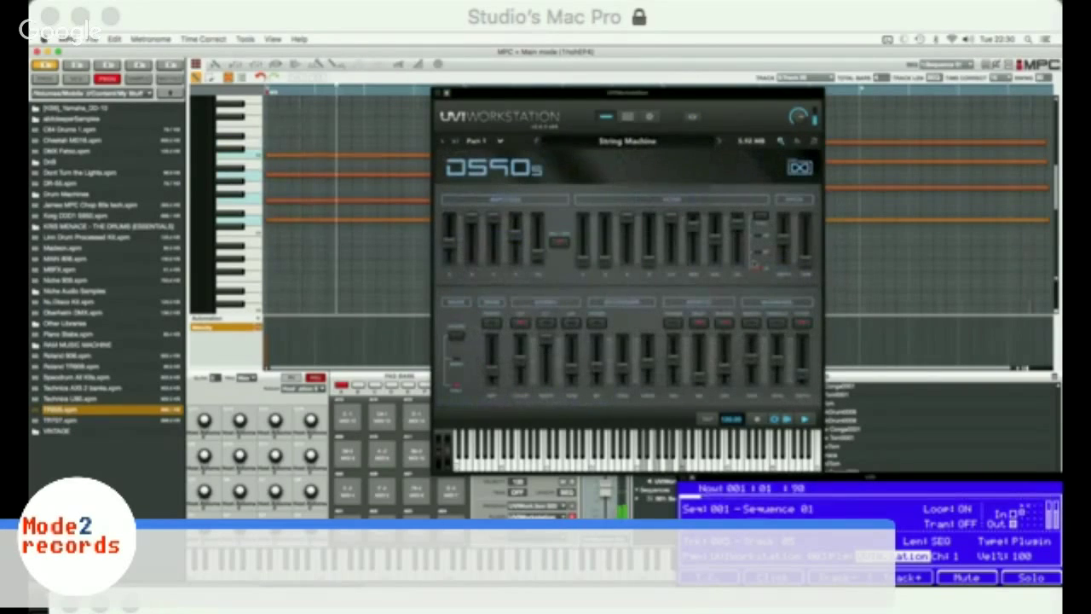
Step: Load the Large Strings preset from the Orchestral-Strings category of DSX in the Digital Synsations soundbank
{"action": "left_click", "coordinate": [633, 143]}
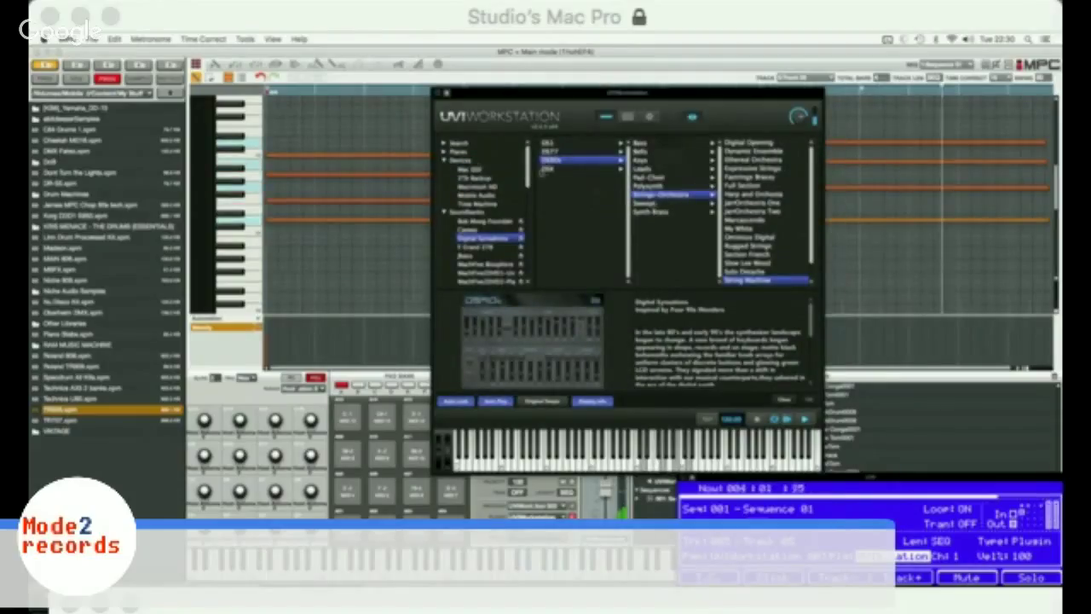
{"action": "left_click", "coordinate": [579, 168]}
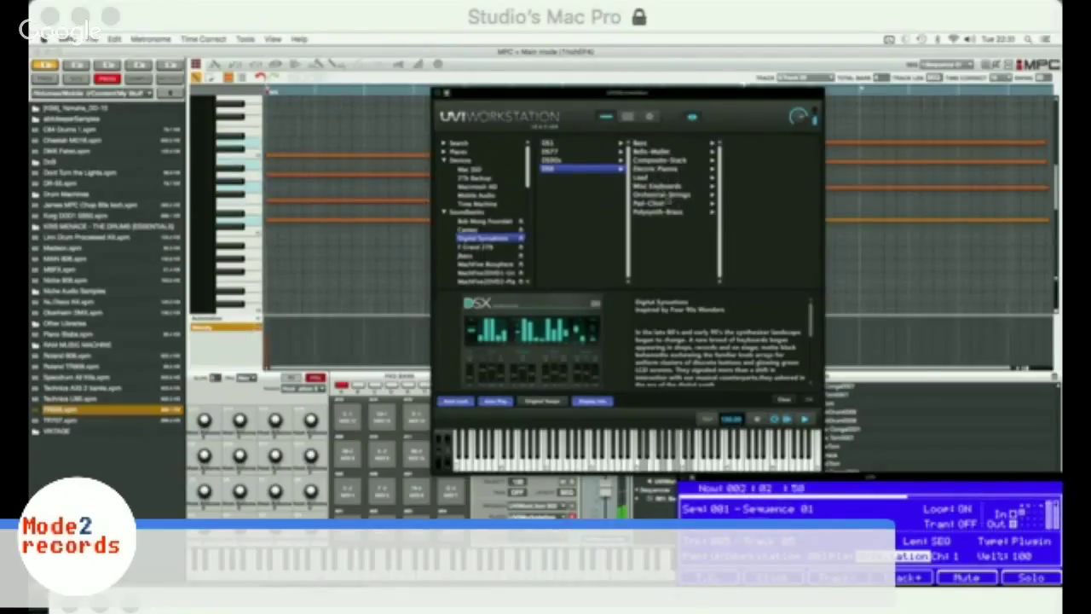
{"action": "left_click", "coordinate": [666, 195]}
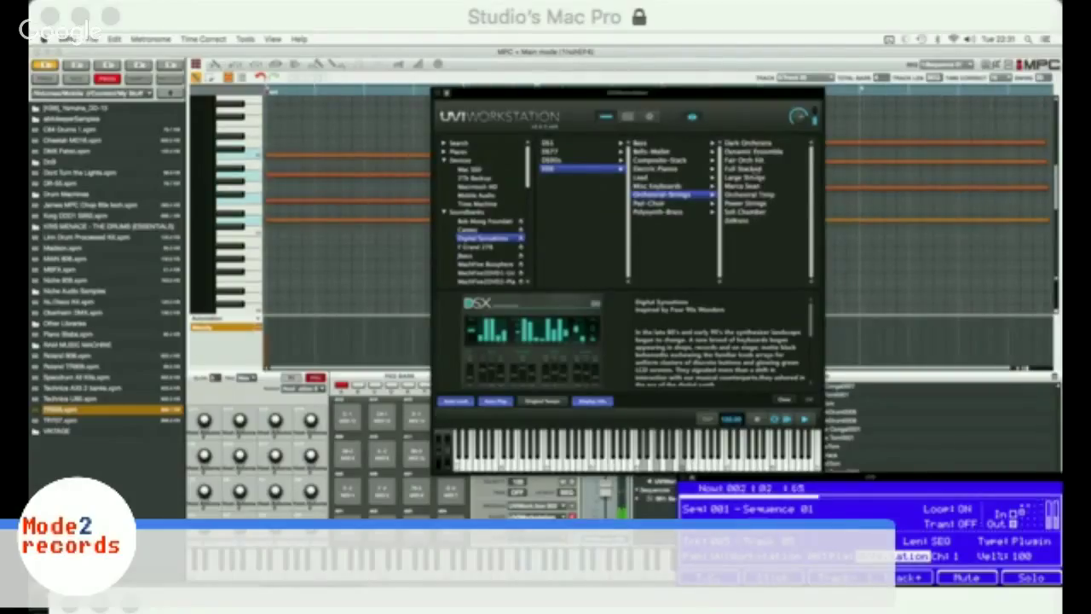
{"action": "double_click", "coordinate": [750, 176]}
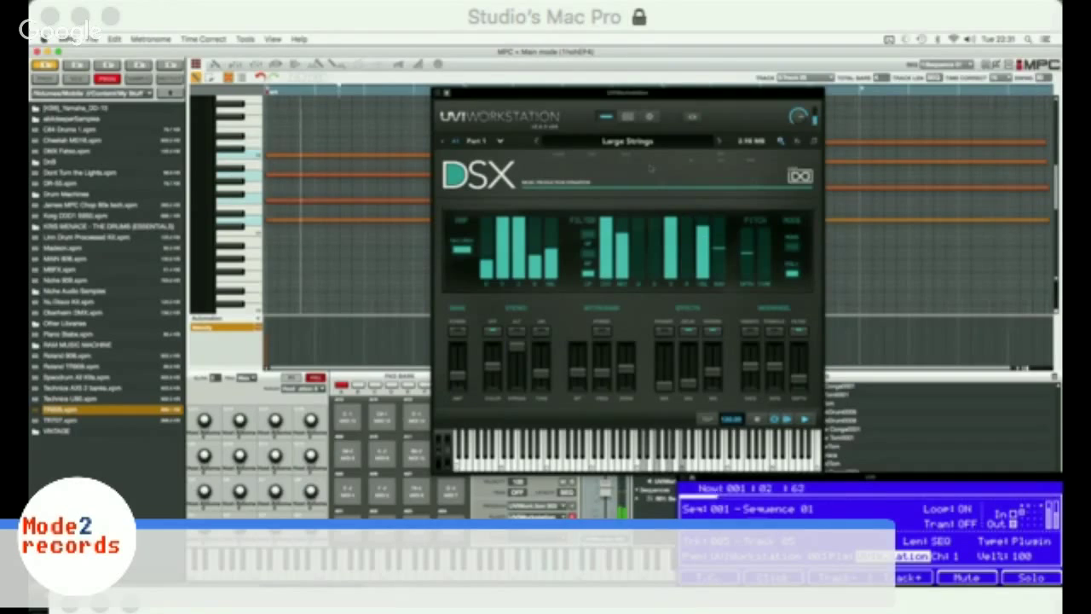
Step: Browse the Orchestral presets of DS77 and the Orchestral and Pads presets of DS1 for a fitting string sound
{"action": "left_click", "coordinate": [630, 141]}
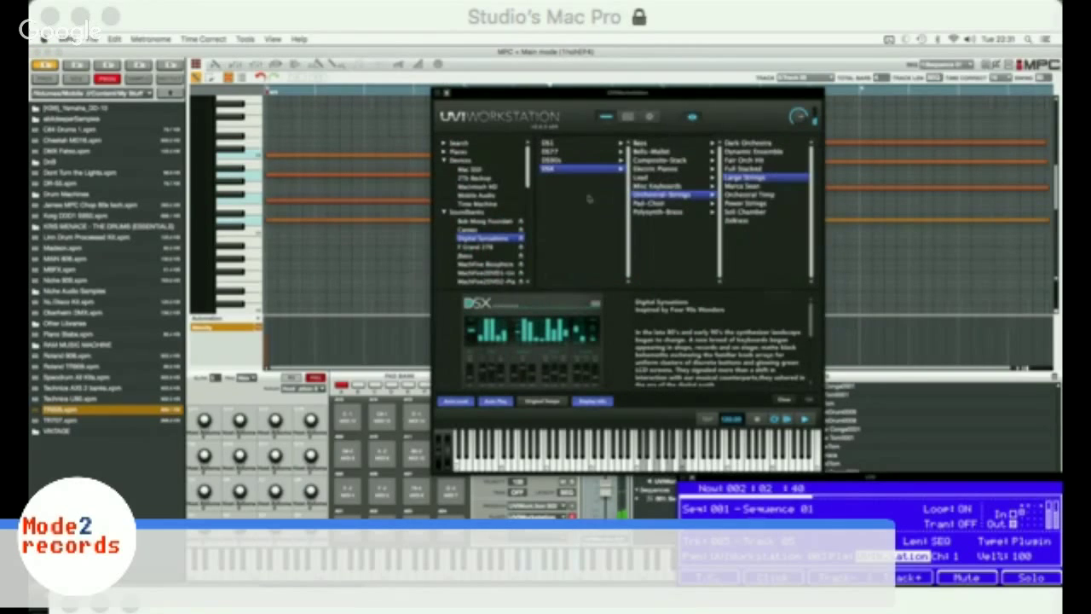
{"action": "left_click", "coordinate": [554, 159]}
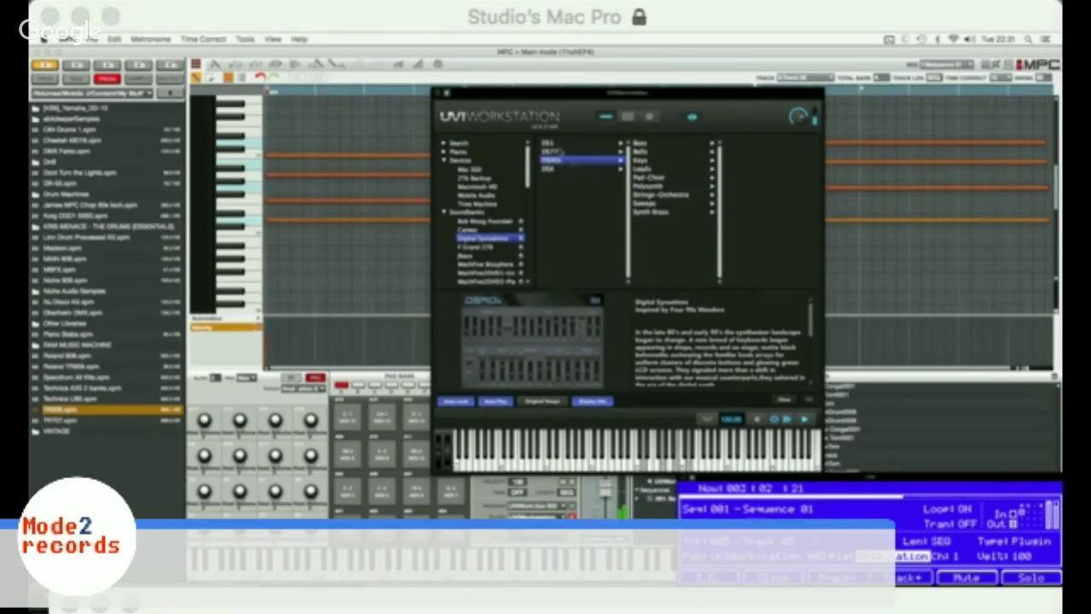
{"action": "left_click", "coordinate": [550, 151]}
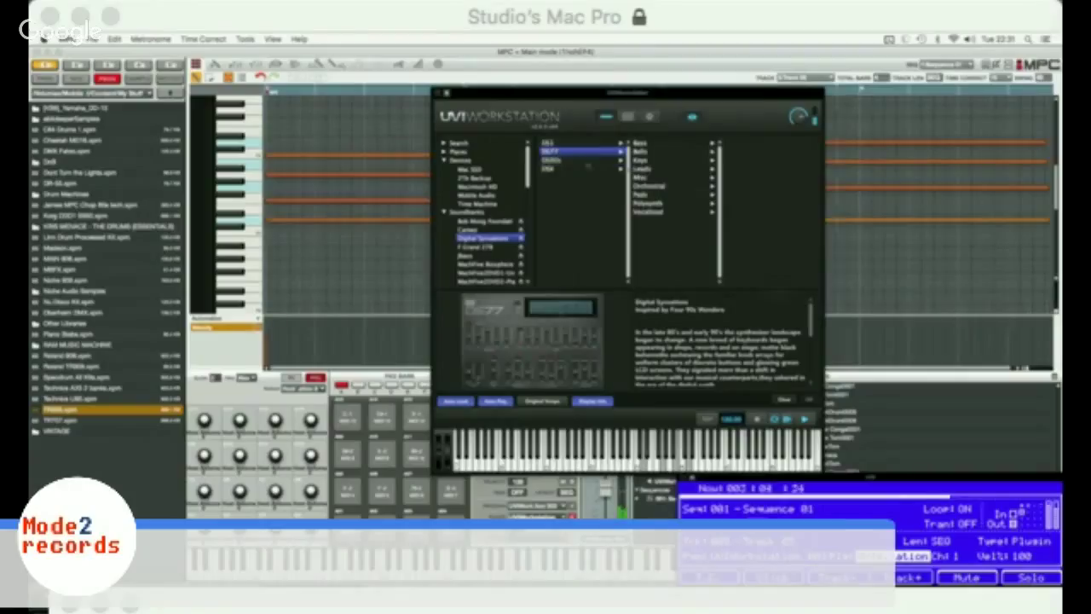
{"action": "left_click", "coordinate": [658, 195]}
{"action": "left_click", "coordinate": [660, 185]}
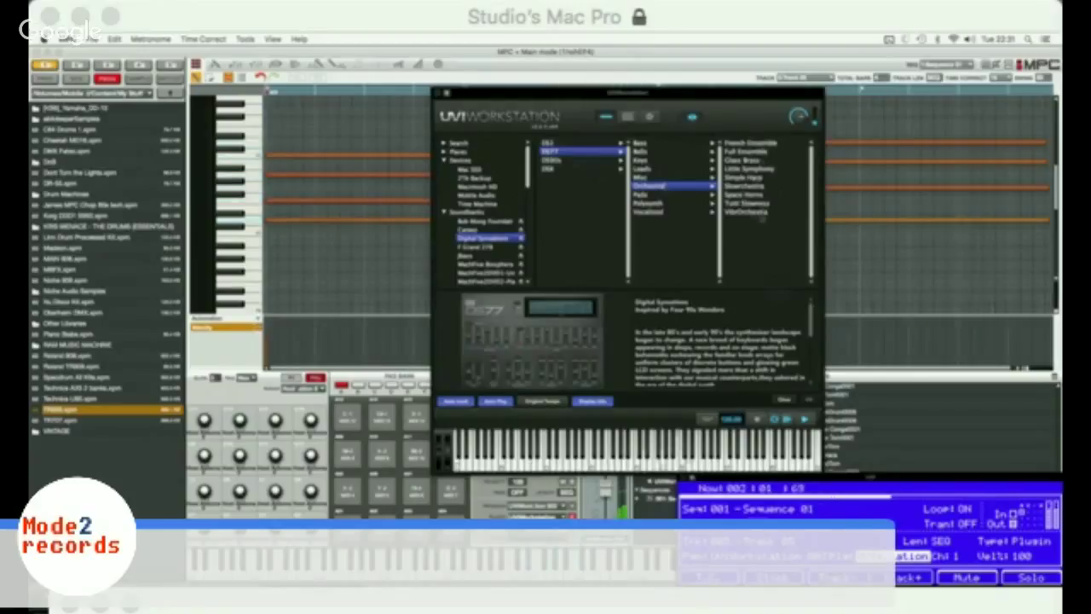
{"action": "left_click", "coordinate": [588, 143]}
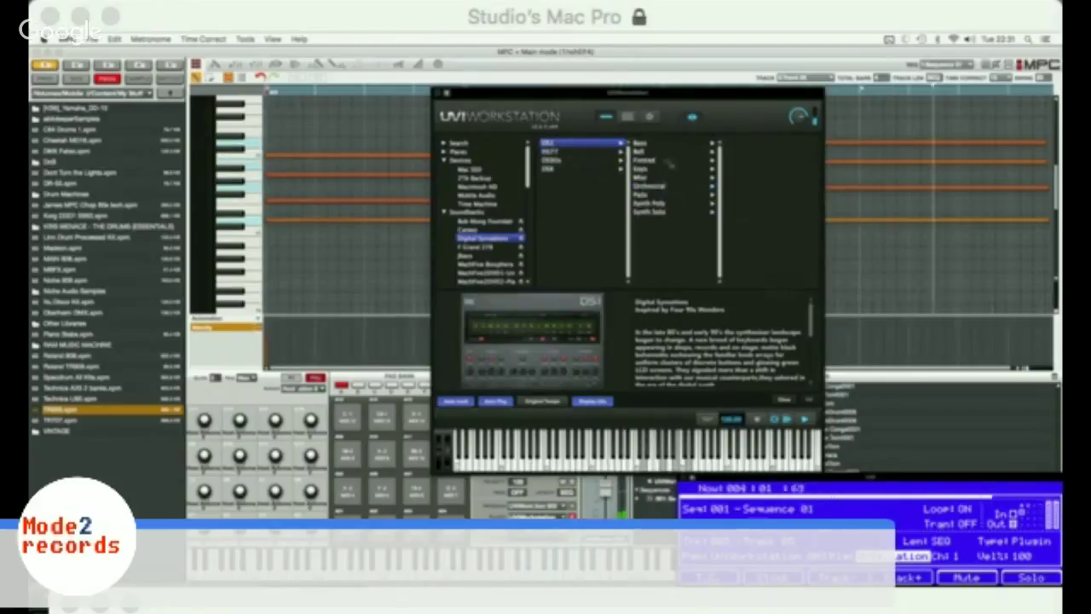
{"action": "left_click", "coordinate": [656, 185]}
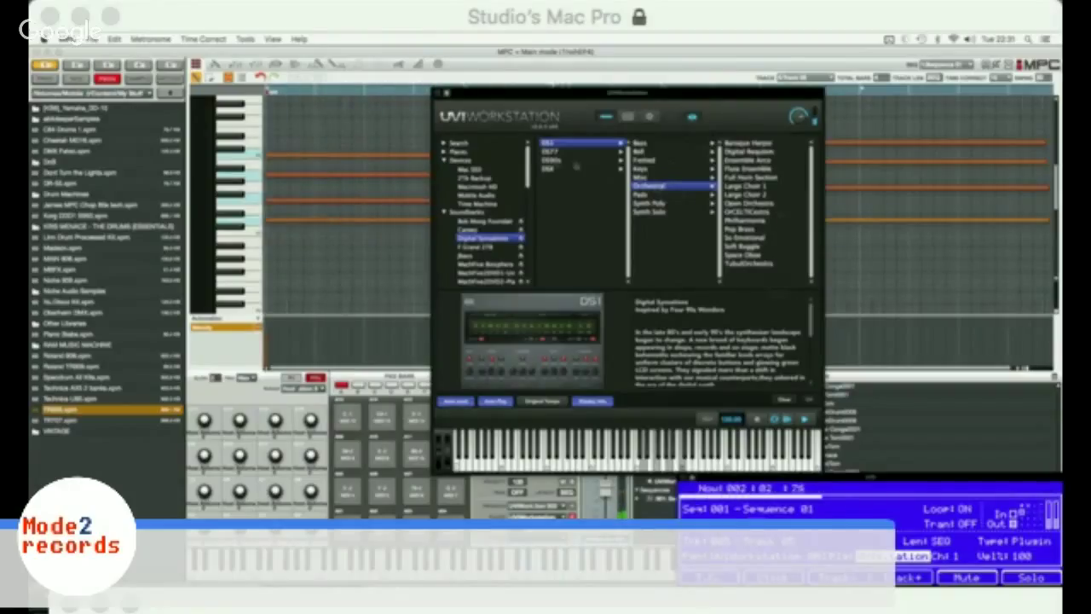
{"action": "left_click", "coordinate": [580, 143]}
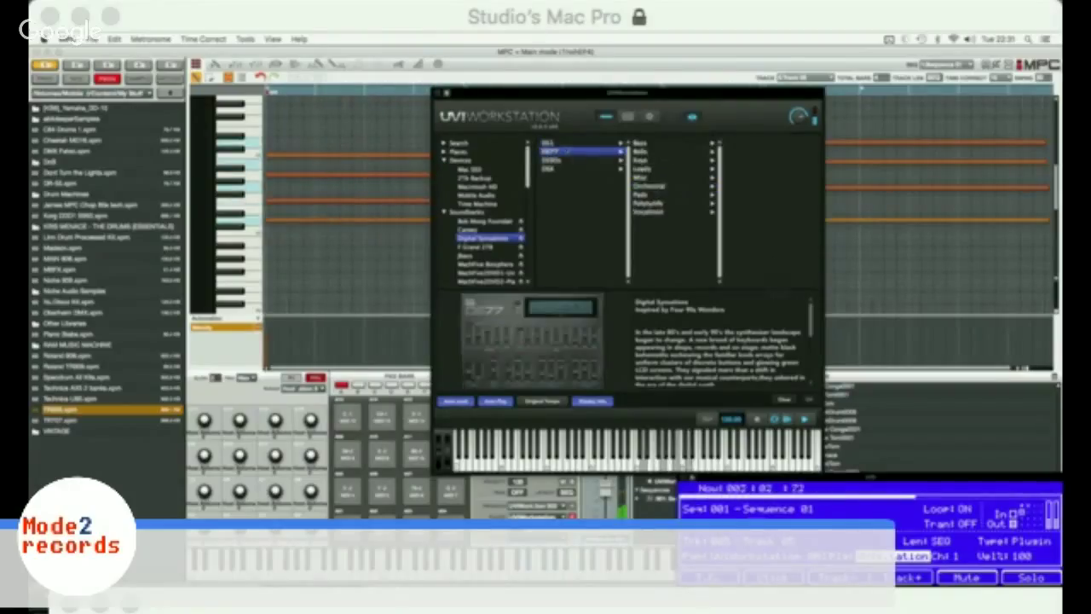
{"action": "left_click", "coordinate": [648, 186]}
{"action": "left_click", "coordinate": [647, 195]}
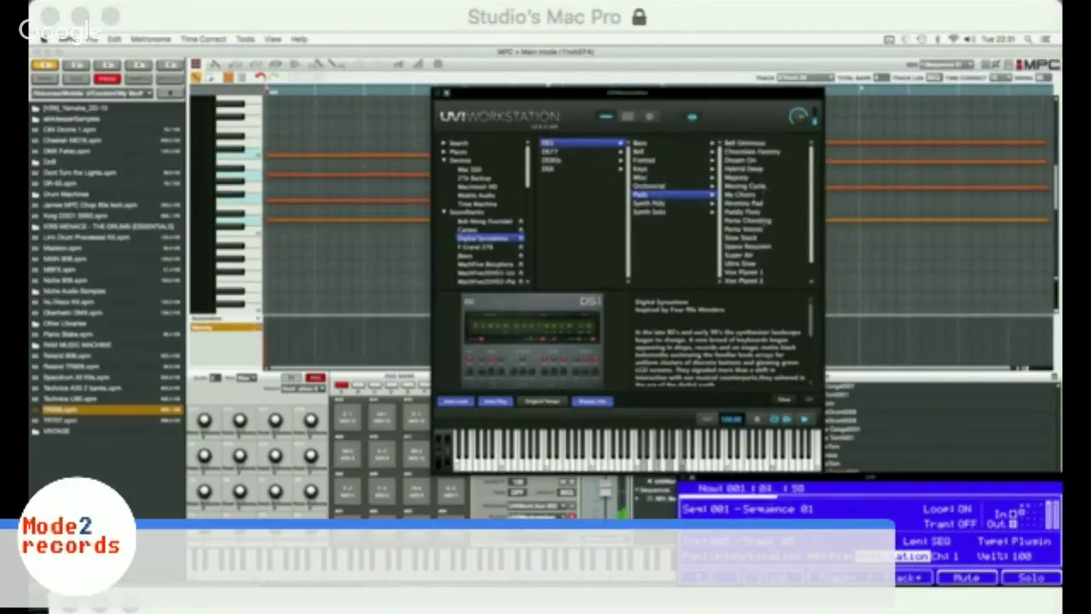
Step: Load the Rugged Strings preset from the Strings-Orchestra category of DS90s in the Digital Synsations soundbank
{"action": "left_click", "coordinate": [561, 159]}
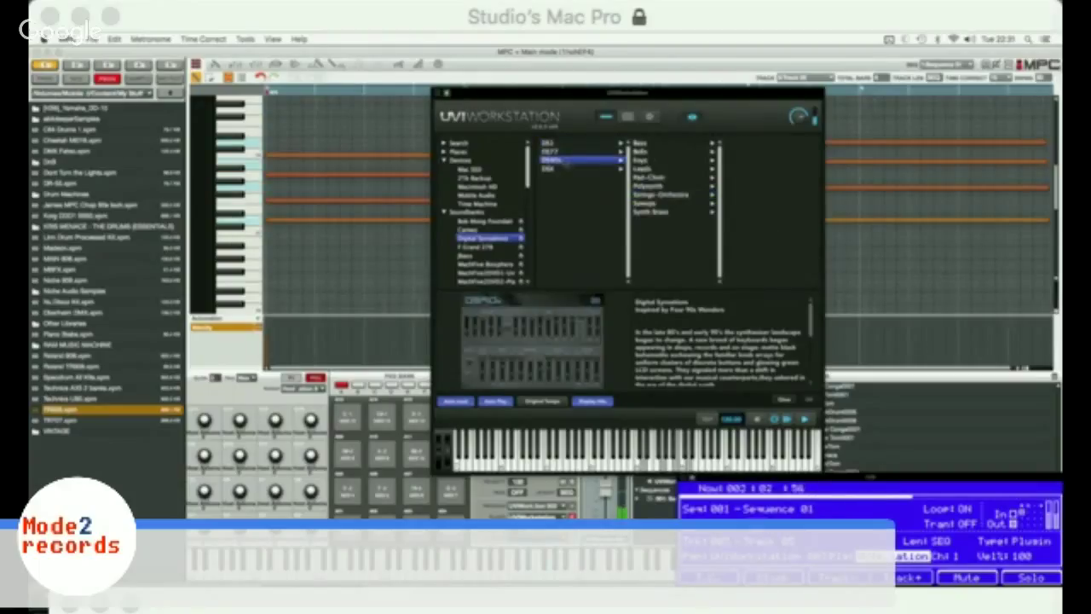
{"action": "left_click", "coordinate": [661, 194]}
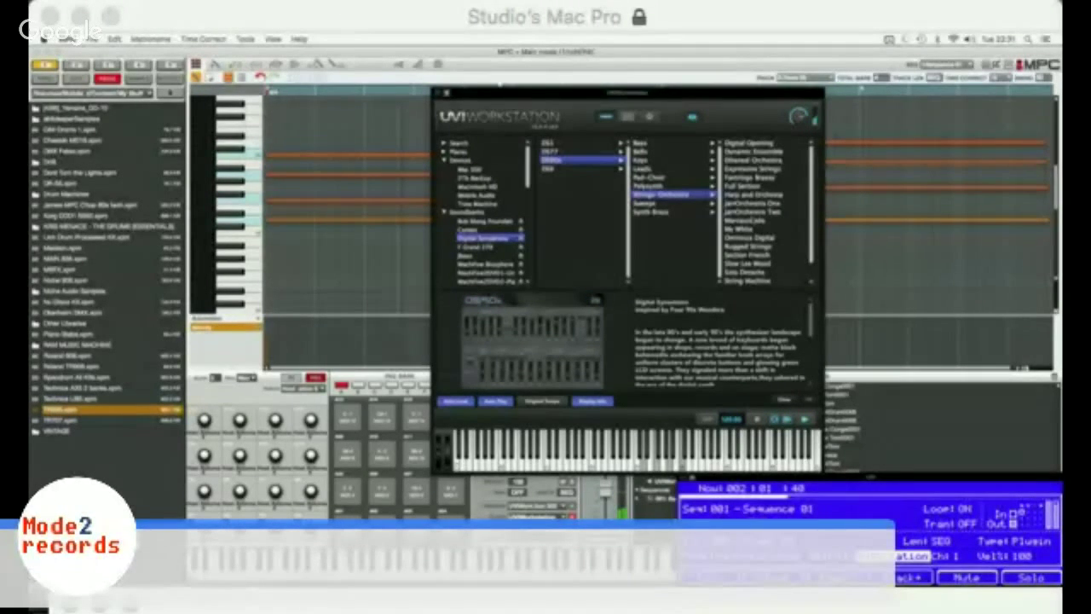
{"action": "double_click", "coordinate": [748, 247]}
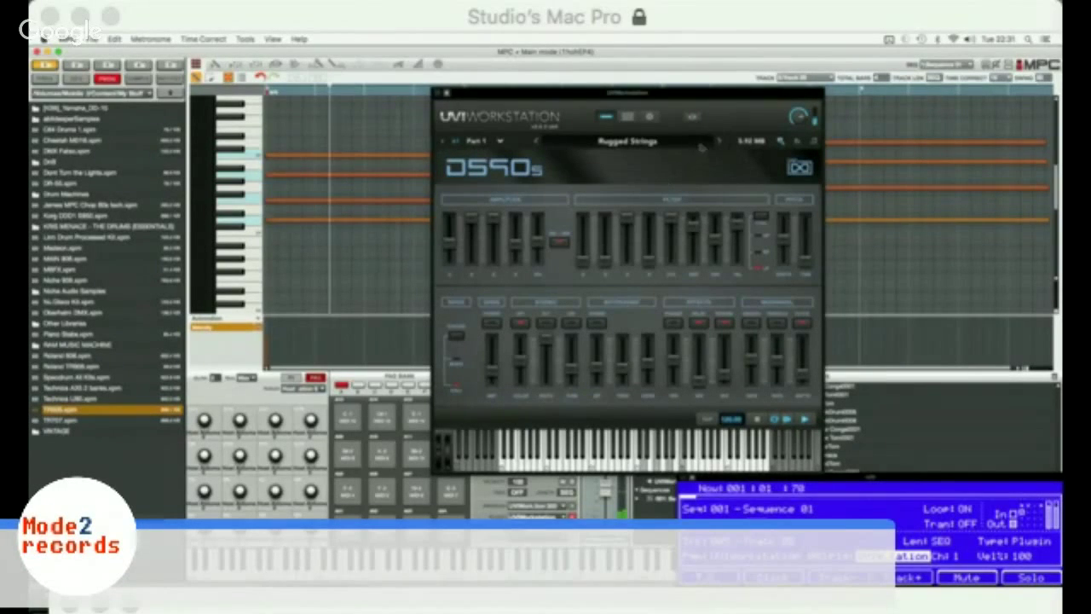
Step: Load the String Machine preset from the DS90s Strings-Orchestra category and close the UVI Workstation window
{"action": "left_click", "coordinate": [652, 143]}
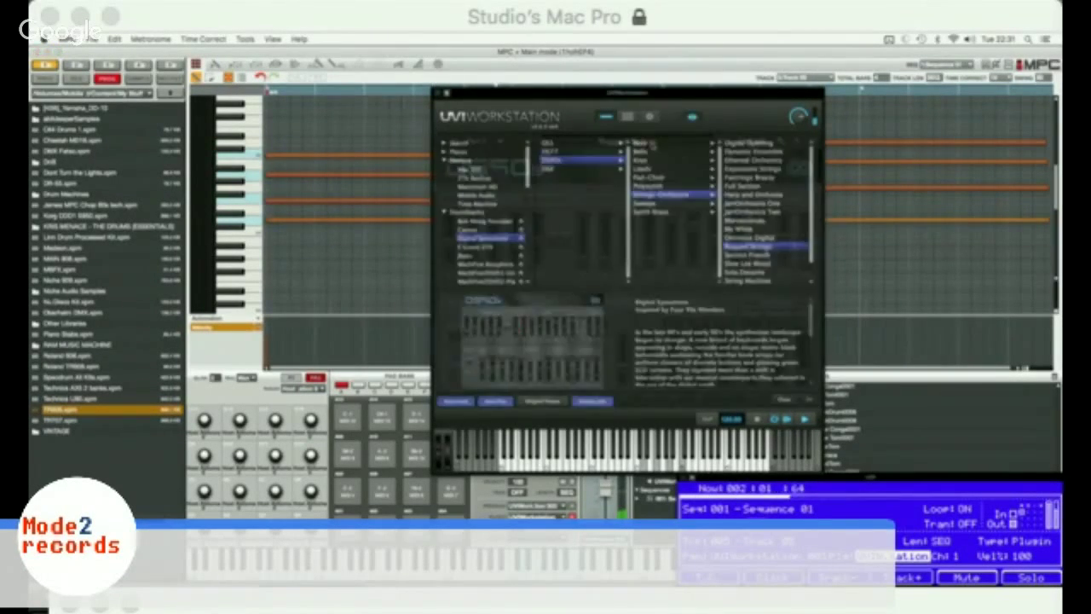
{"action": "scroll", "coordinate": [757, 248], "scroll_direction": "down", "scroll_amount": 2}
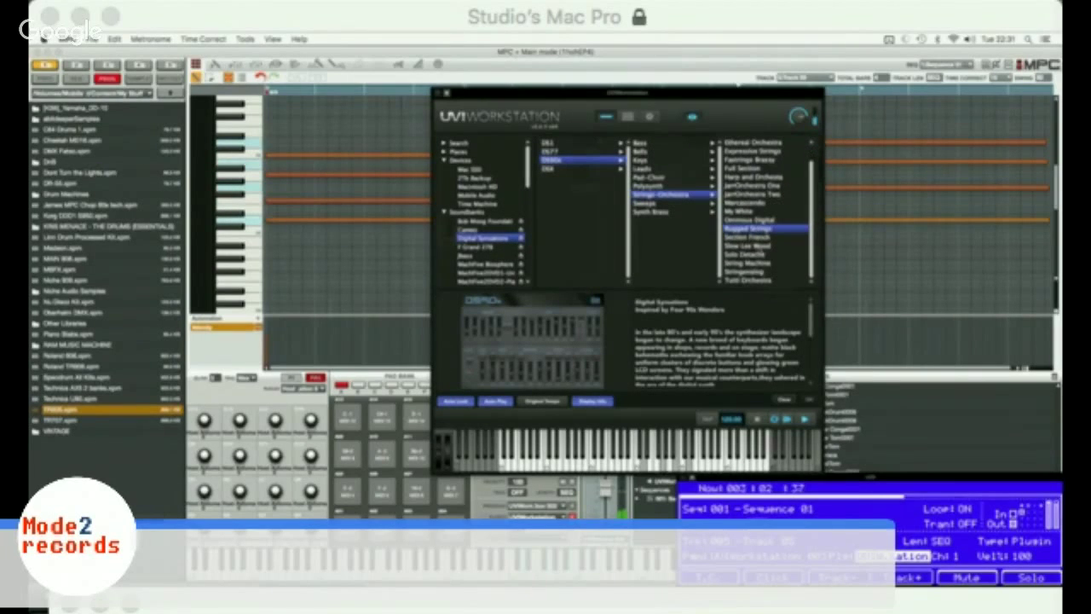
{"action": "left_click", "coordinate": [756, 263]}
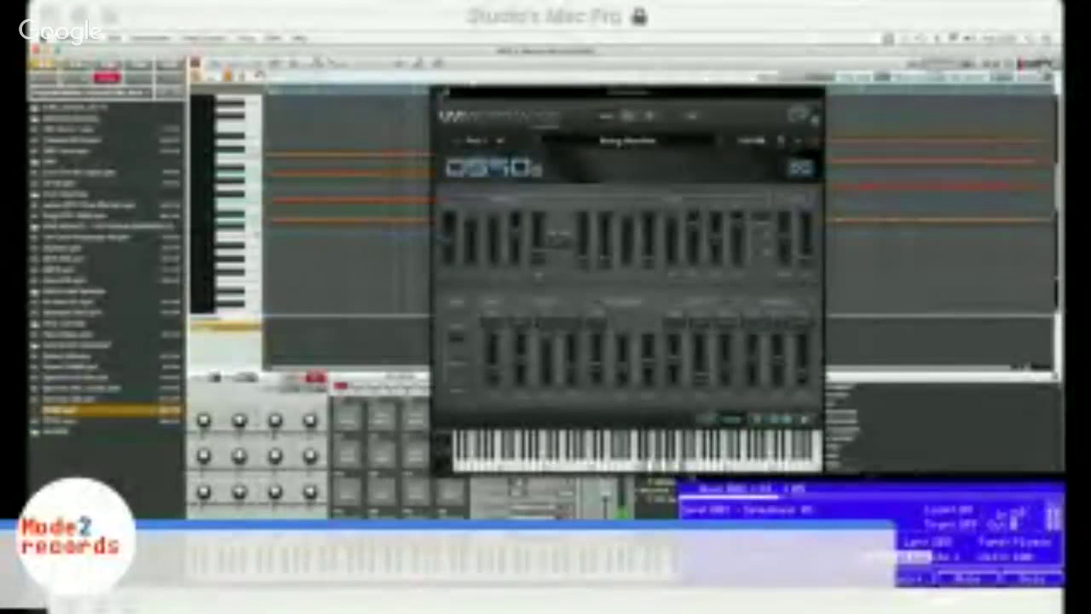
{"action": "key", "text": "super+w"}
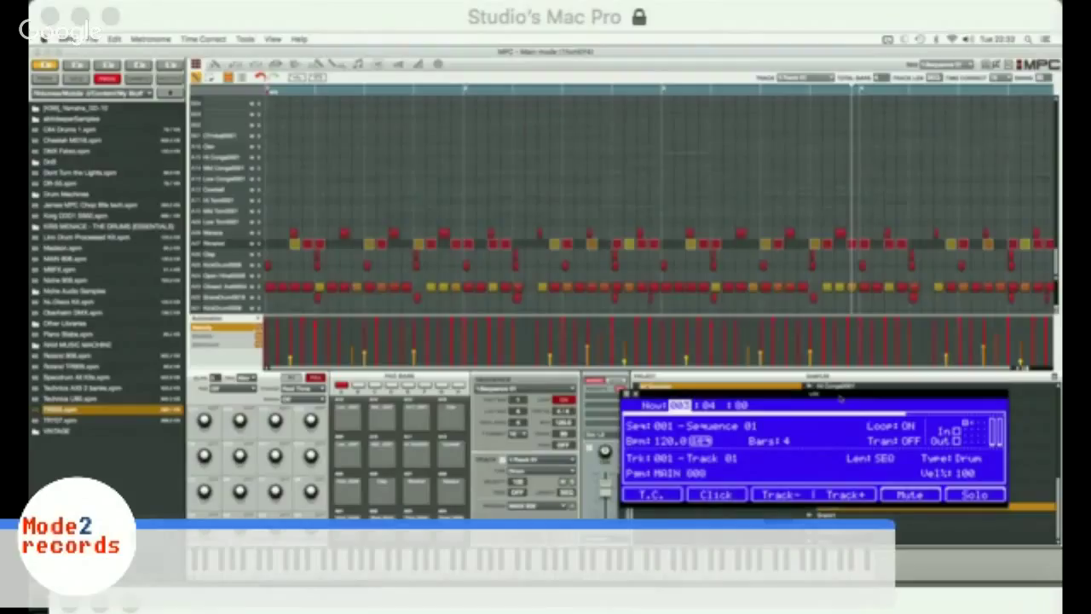
Step: Explode drum Track 01 into separate tracks, one for each drum sound
{"action": "key", "text": "Down"}
{"action": "key", "text": "Down"}
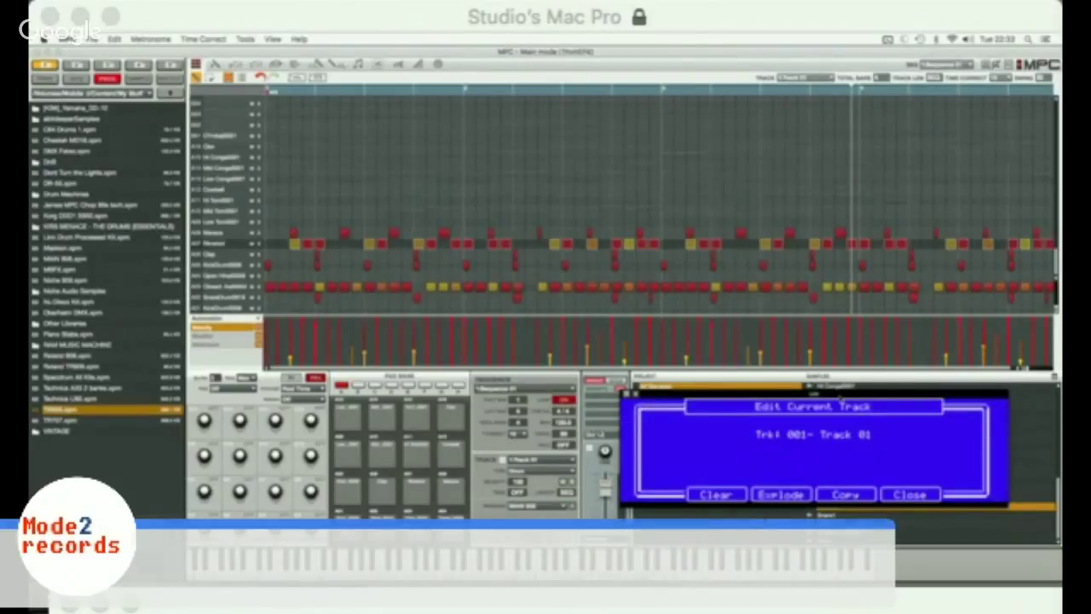
{"action": "key", "text": "Escape"}
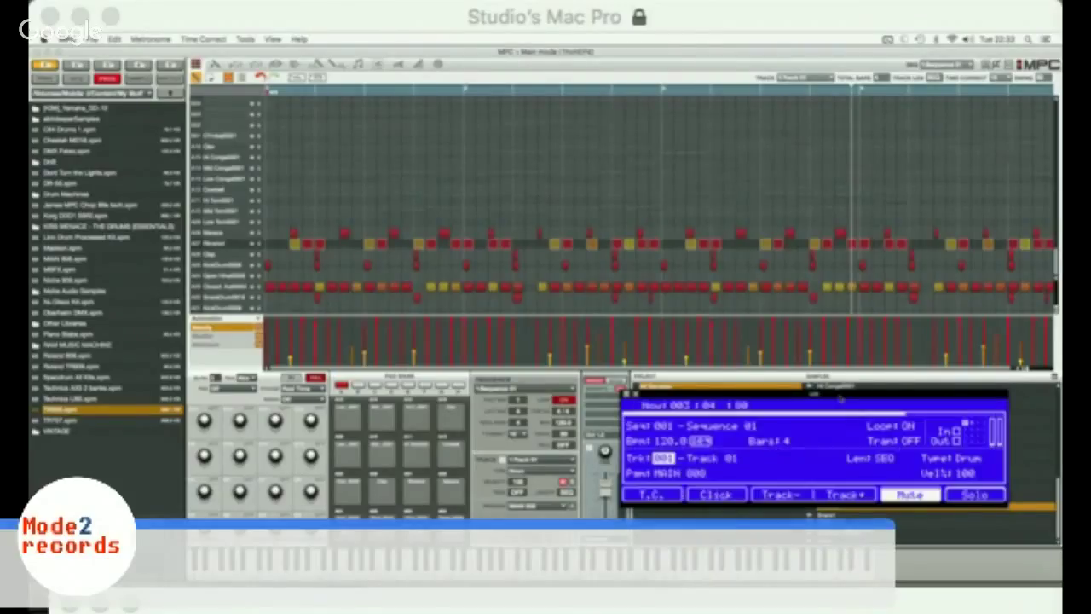
Step: Move forward through the sequence's tracks past Track 10 to examine the individual exploded drum parts
{"action": "left_click", "coordinate": [863, 495]}
{"action": "left_click", "coordinate": [862, 494]}
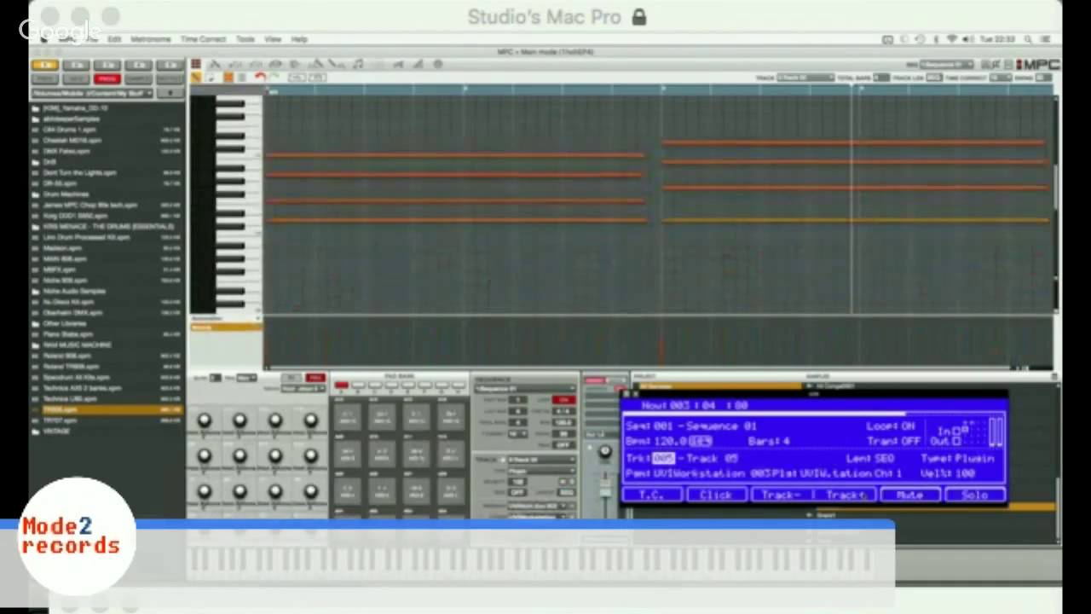
{"action": "left_click", "coordinate": [863, 494]}
{"action": "left_click", "coordinate": [863, 495]}
{"action": "left_click", "coordinate": [863, 494]}
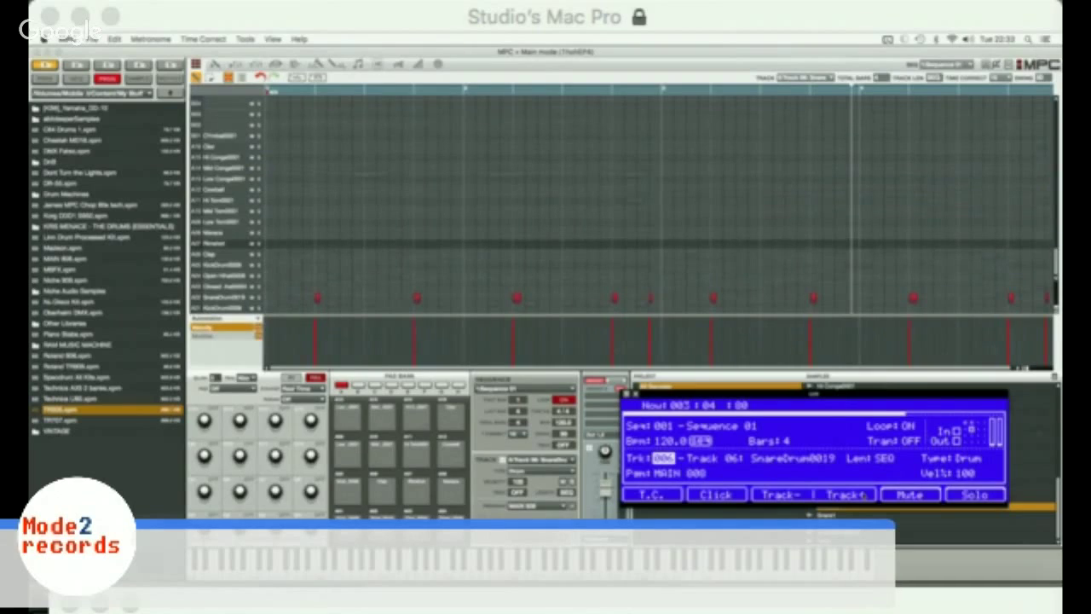
{"action": "left_click", "coordinate": [862, 495]}
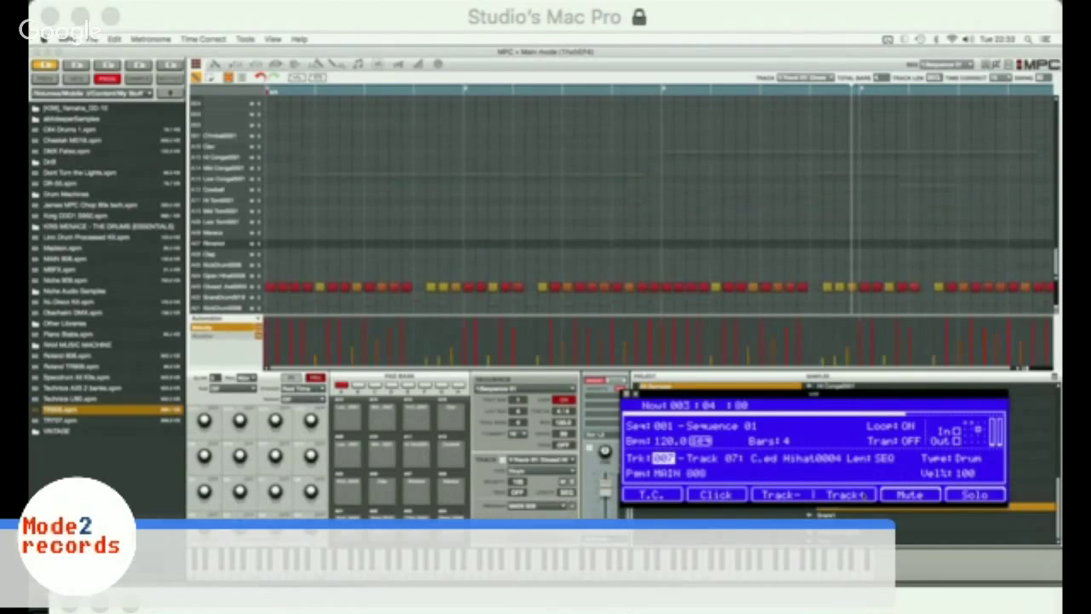
{"action": "left_click", "coordinate": [862, 494]}
{"action": "left_click", "coordinate": [862, 494]}
{"action": "left_click", "coordinate": [863, 494]}
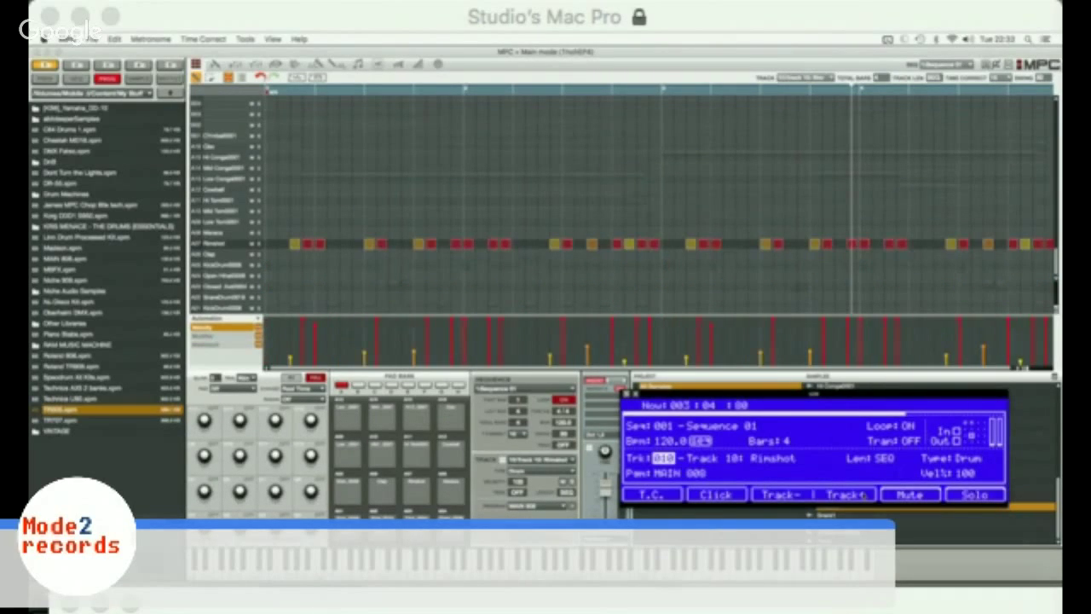
{"action": "left_click", "coordinate": [862, 494]}
Step: Go back through the tracks to the MIDI part on Track 02
{"action": "key", "text": "Left"}
{"action": "key", "text": "Left"}
{"action": "key", "text": "Left"}
{"action": "key", "text": "Left"}
{"action": "key", "text": "Left"}
{"action": "key", "text": "Left"}
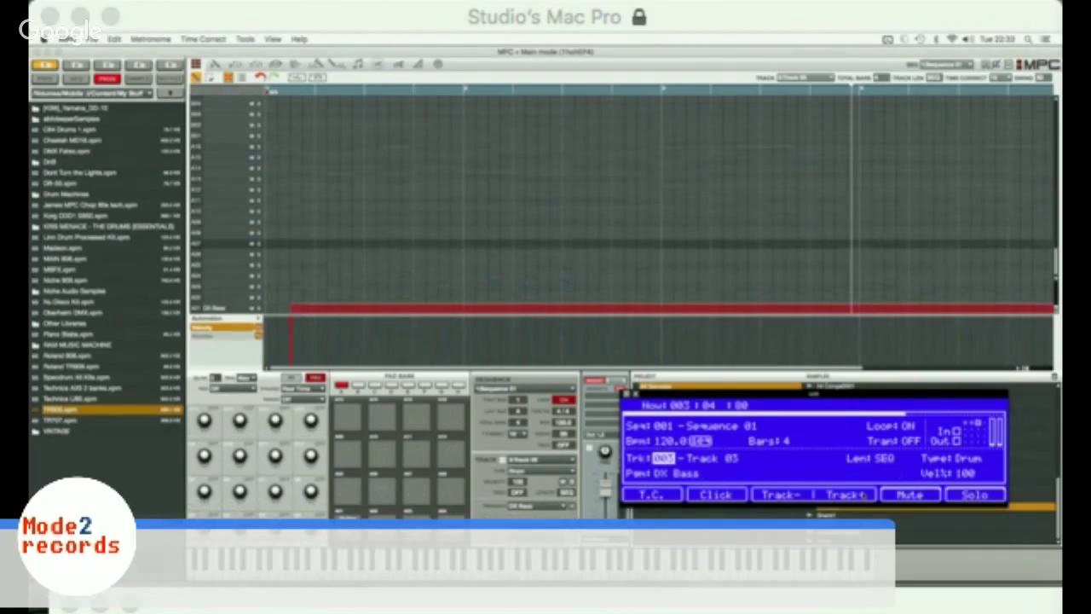
{"action": "key", "text": "Left"}
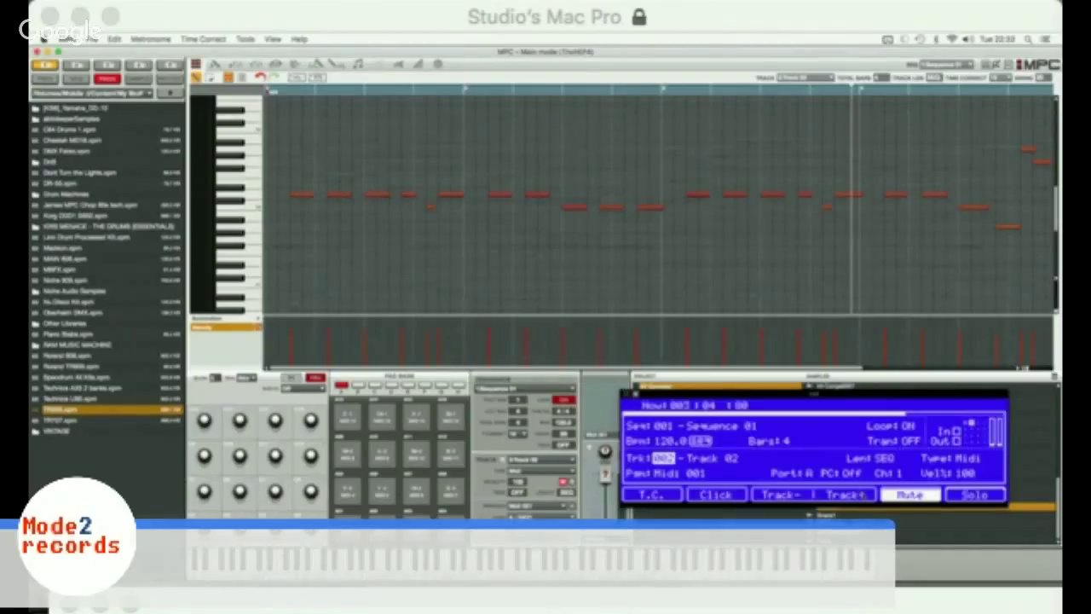
Step: Check the audio settings in the program's preferences and close them
{"action": "left_click", "coordinate": [63, 40]}
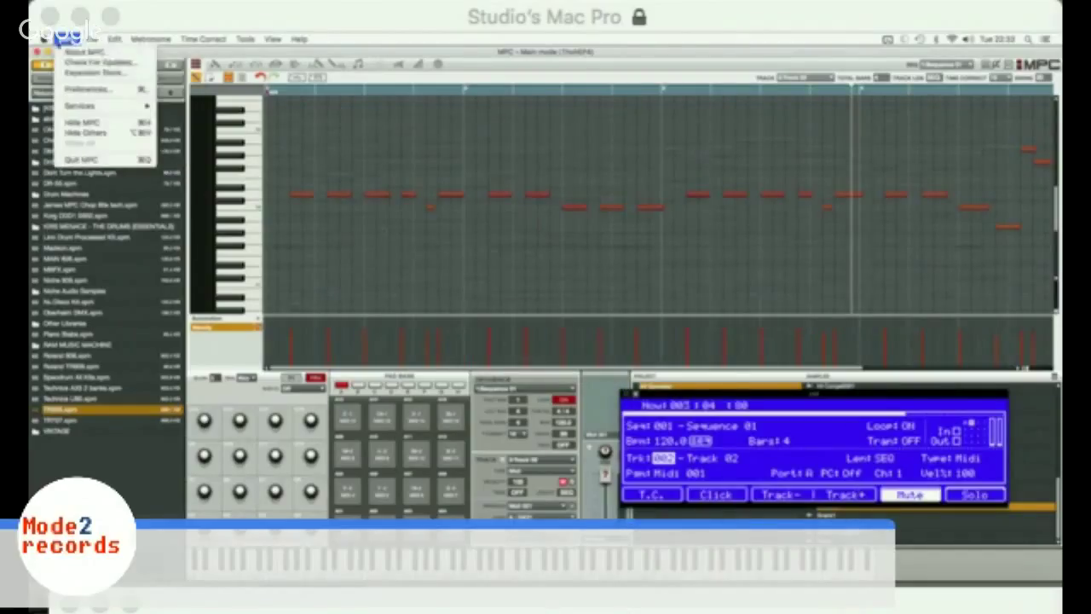
{"action": "left_click", "coordinate": [79, 87]}
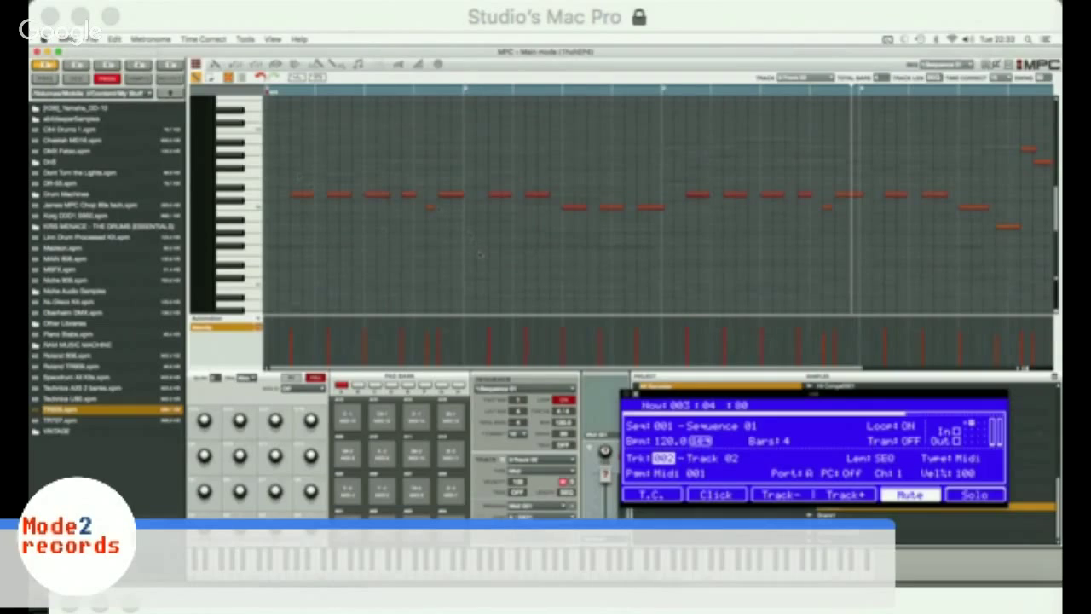
{"action": "key", "text": "super+comma"}
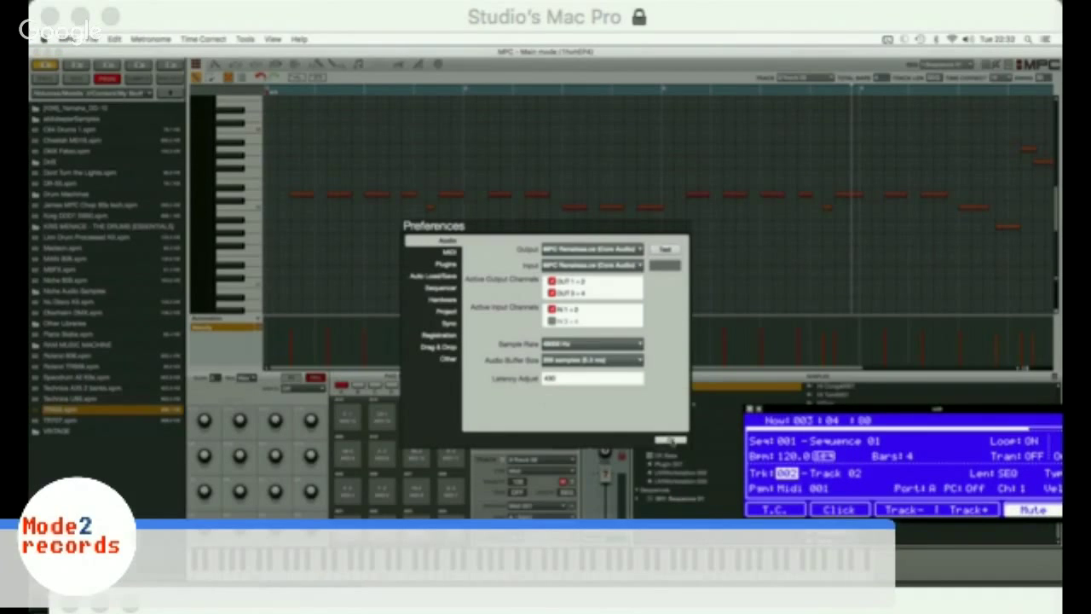
{"action": "left_click", "coordinate": [671, 440]}
Step: Set up an audio mixdown export with Explode tracks, 24-bit depth and 48 kHz sample rate, and continue to the destination selection
{"action": "left_click", "coordinate": [67, 39]}
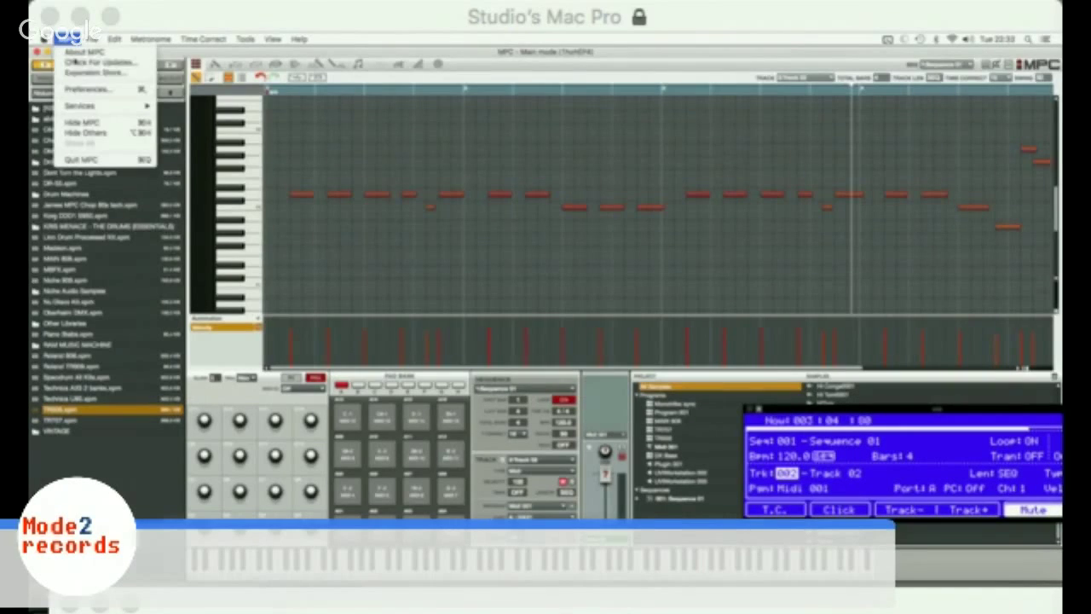
{"action": "mouse_move", "coordinate": [92, 38]}
{"action": "mouse_move", "coordinate": [122, 156]}
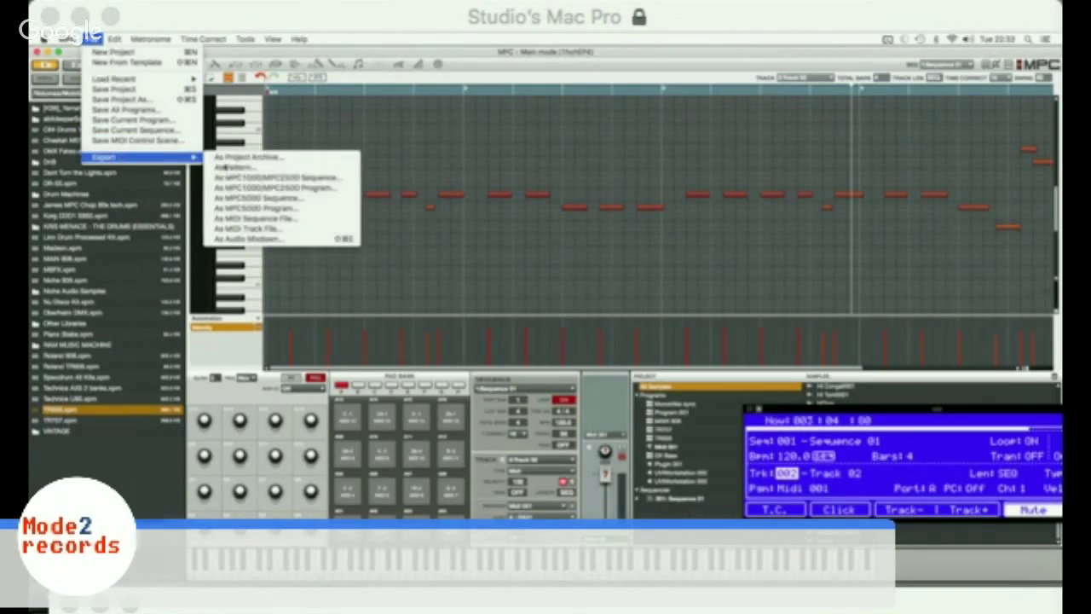
{"action": "left_click", "coordinate": [254, 239]}
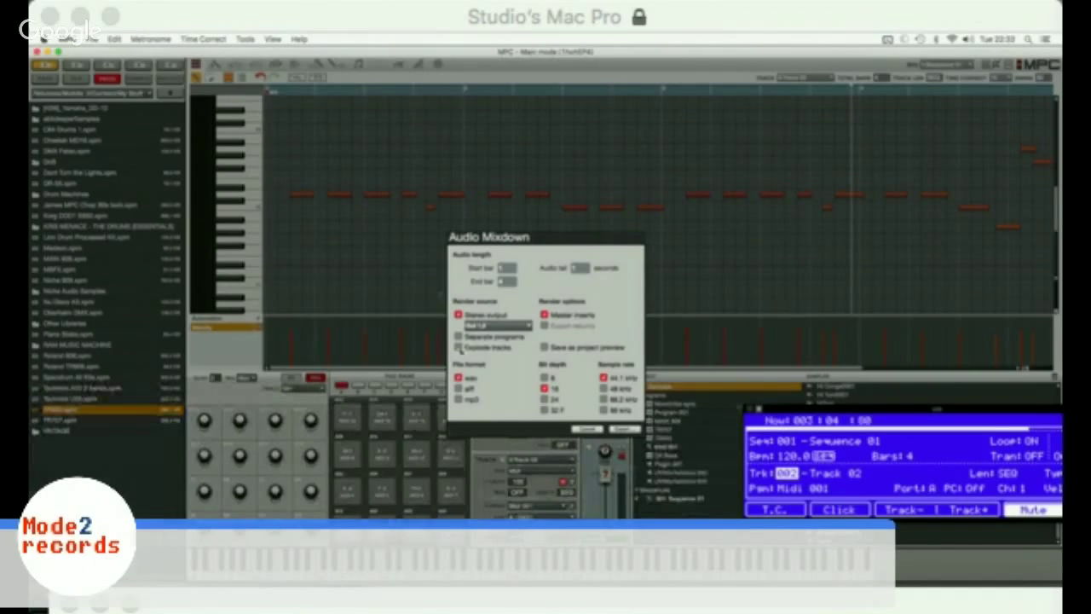
{"action": "left_click", "coordinate": [458, 347]}
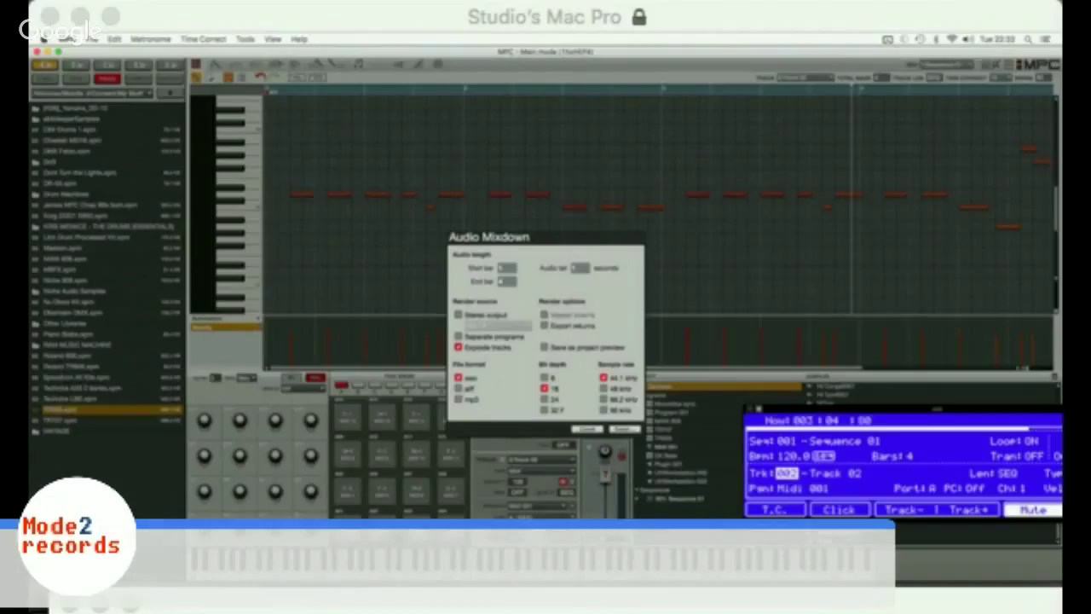
{"action": "left_click", "coordinate": [545, 399]}
{"action": "left_click", "coordinate": [604, 389]}
{"action": "left_click", "coordinate": [624, 429]}
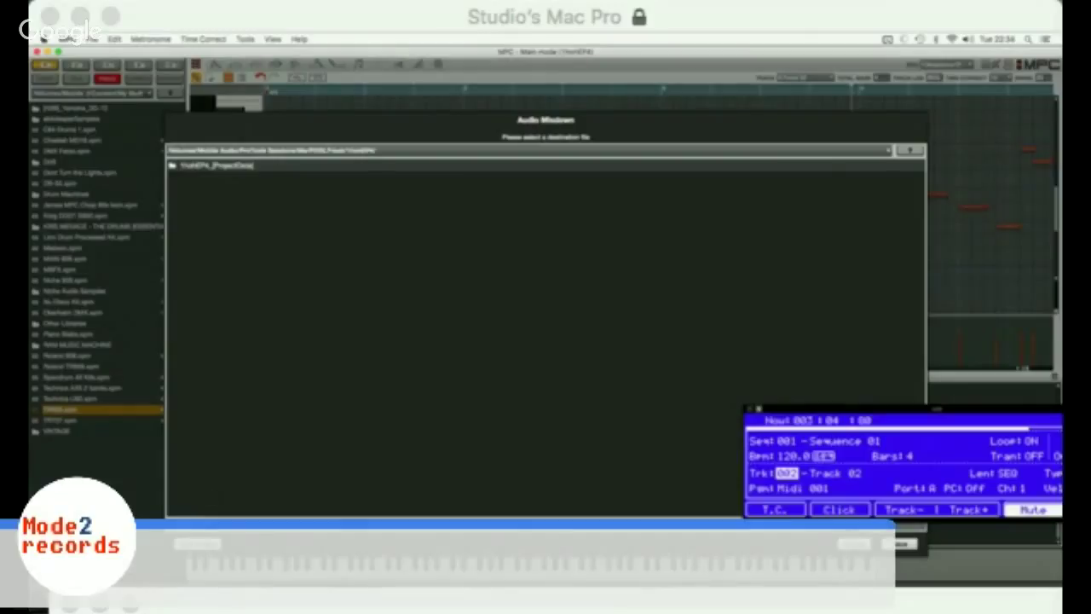
Step: Create a destination folder named Parts 120bpm for the audio mixdown and export the exploded tracks into it
{"action": "left_click", "coordinate": [198, 543]}
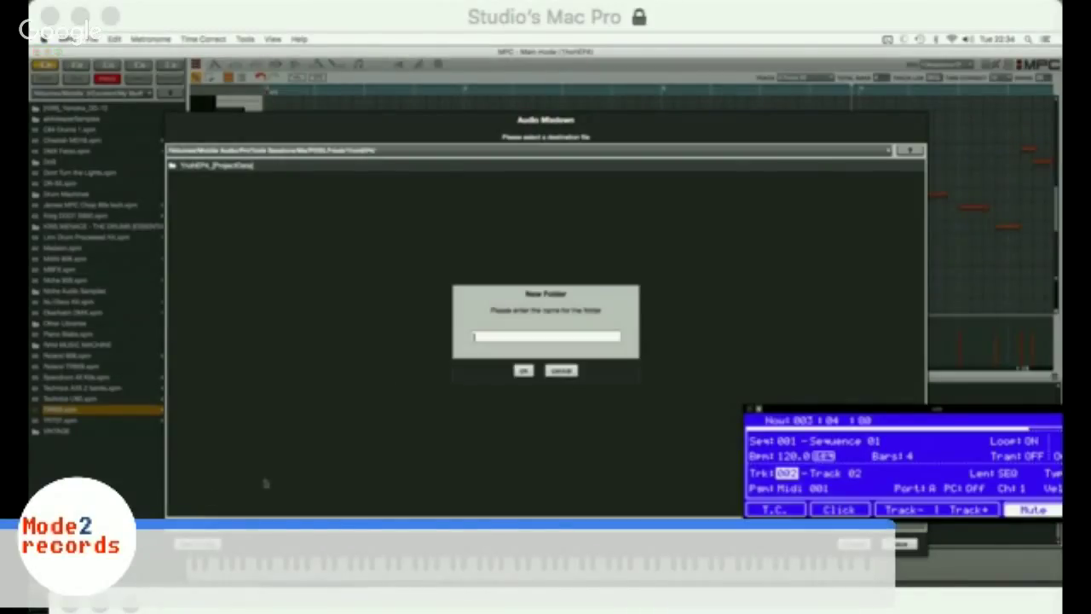
{"action": "type", "text": "Ferts 10bpm"}
{"action": "left_click", "coordinate": [525, 371]}
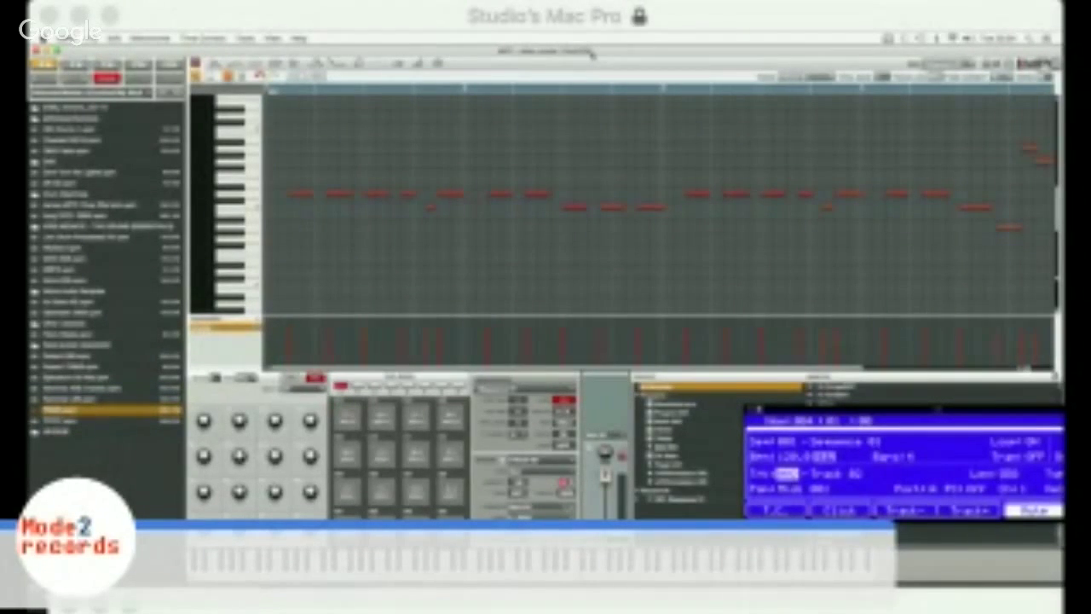
Step: Switch to Pro Tools and start a new 24-bit session from the 48k Blank 5 template
{"action": "key", "text": "F11"}
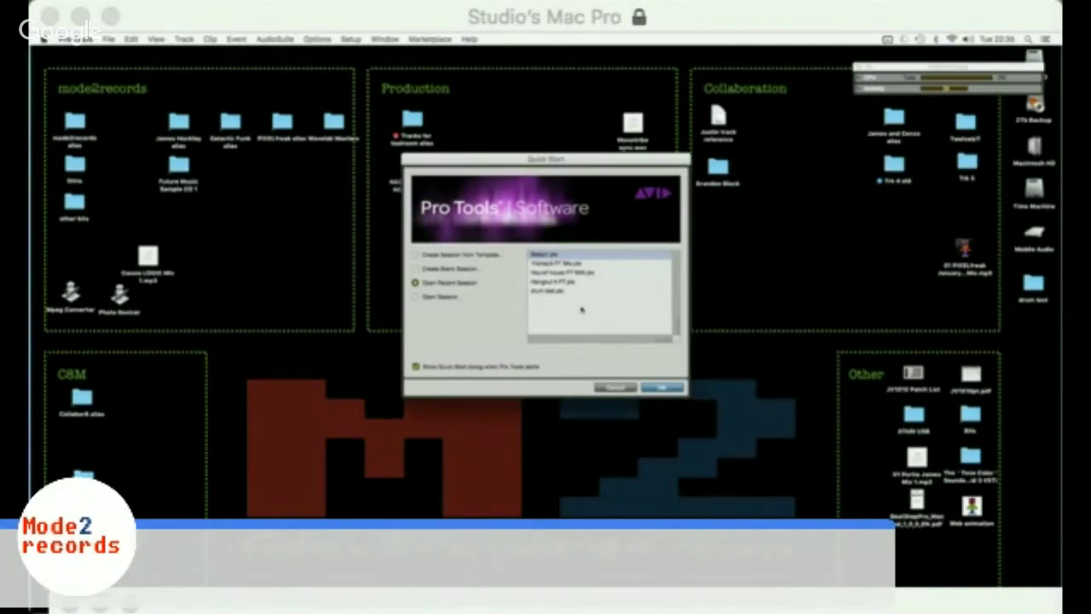
{"action": "left_click", "coordinate": [448, 271]}
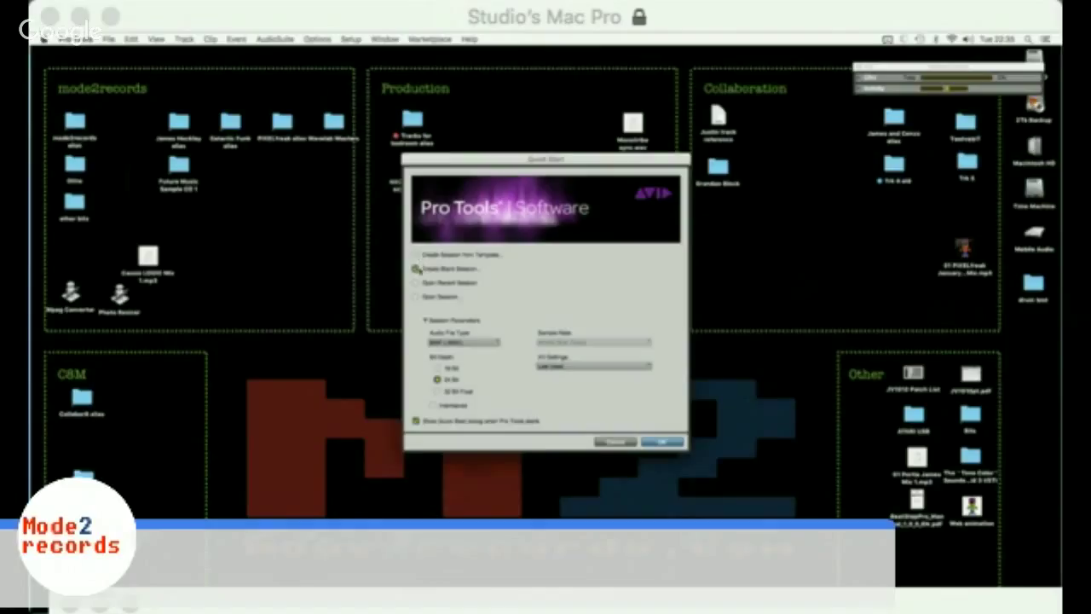
{"action": "left_click", "coordinate": [416, 255]}
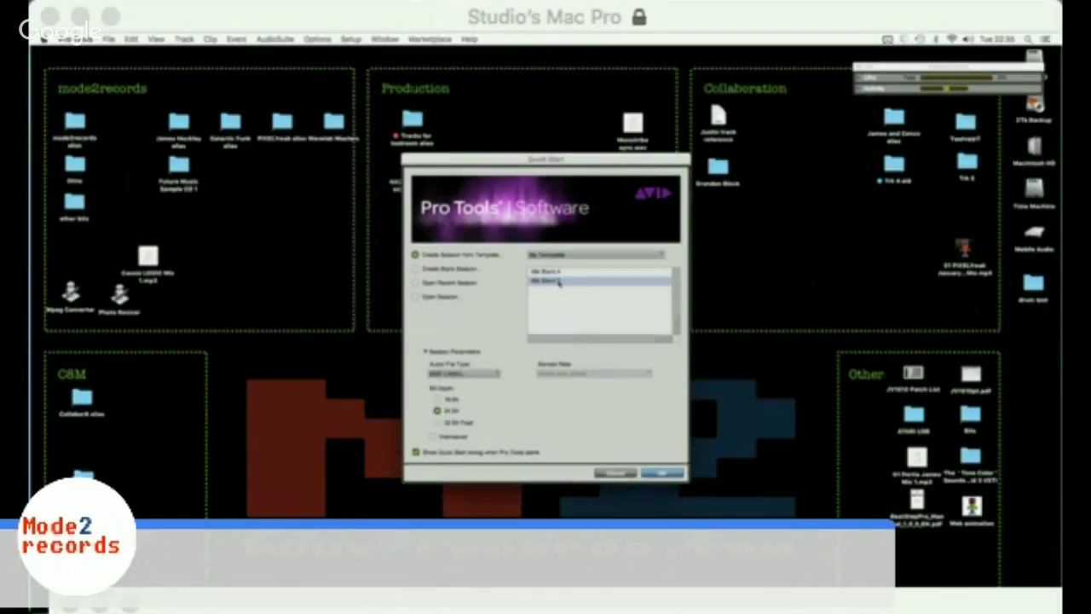
{"action": "left_click", "coordinate": [662, 472]}
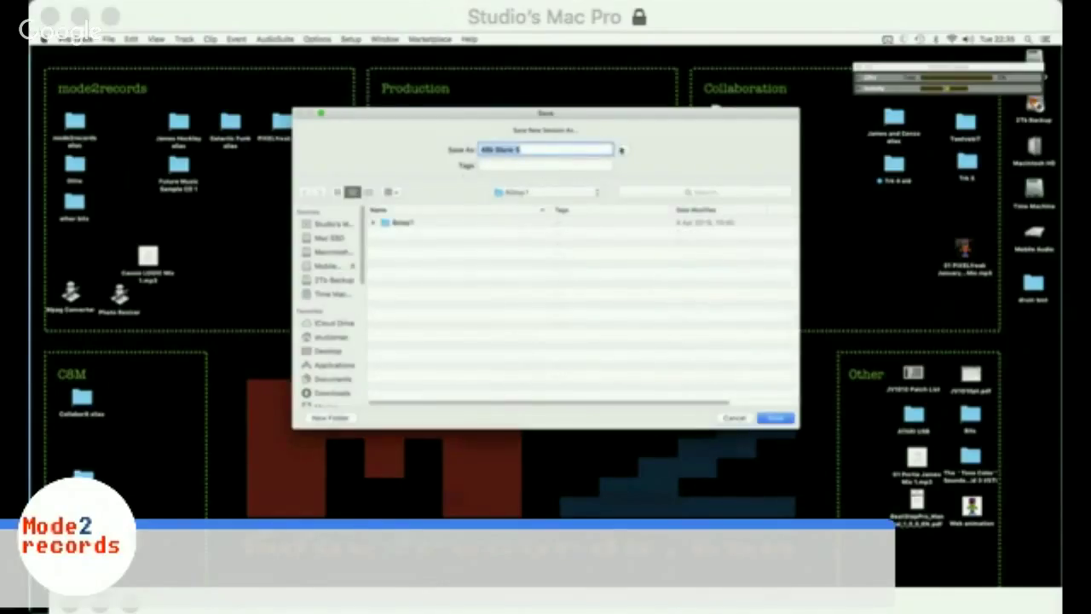
Step: Save the new session in the MPC project's folder inside PIXELfreak, named after the project with the suffix PT Mix
{"action": "left_click", "coordinate": [533, 194]}
{"action": "left_click", "coordinate": [527, 263]}
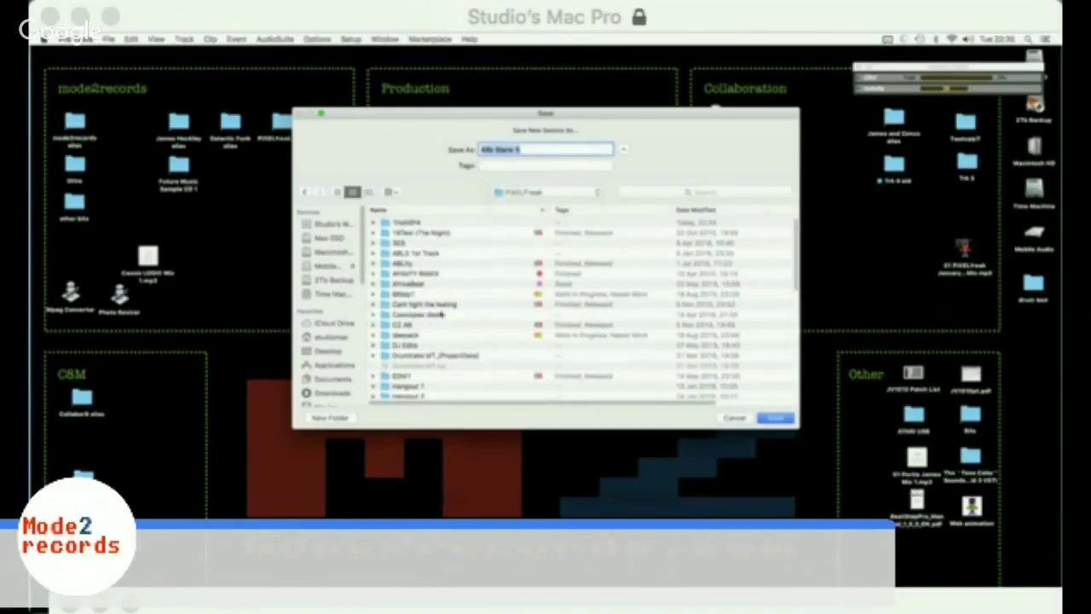
{"action": "left_click", "coordinate": [414, 223]}
{"action": "double_click", "coordinate": [415, 225]}
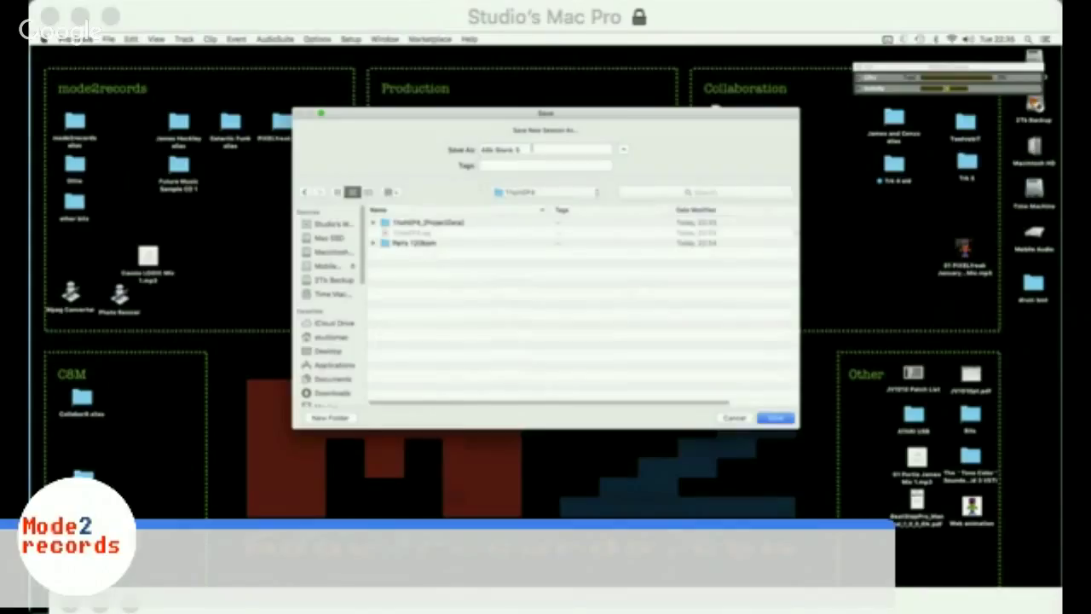
{"action": "left_click", "coordinate": [532, 149]}
{"action": "type", "text": "16"}
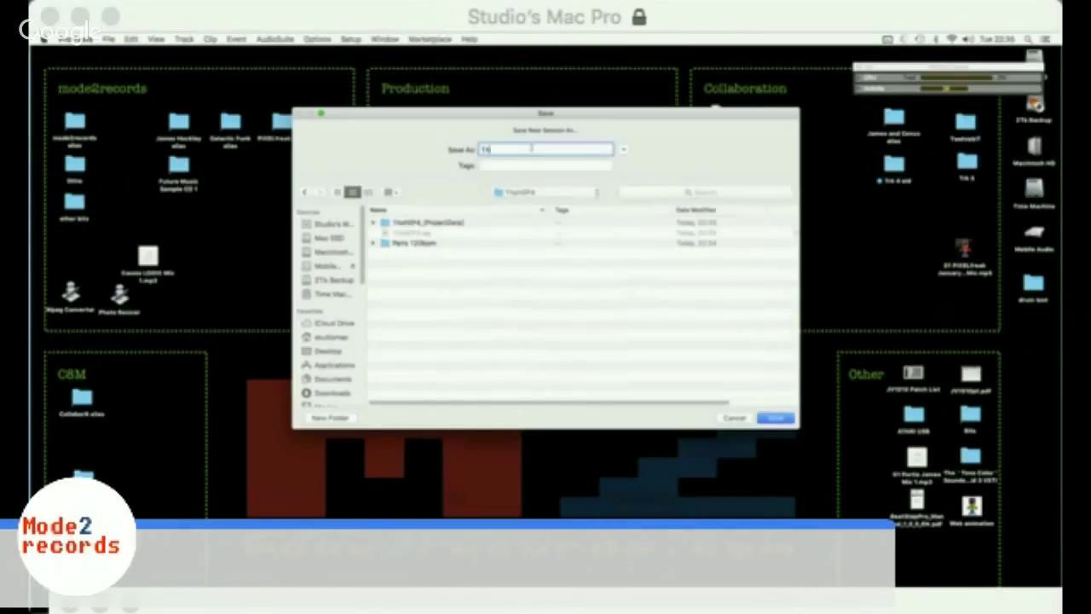
{"action": "type", "text": "th0F4 8"}
{"action": "type", "text": " Mix"}
{"action": "key", "text": "Return"}
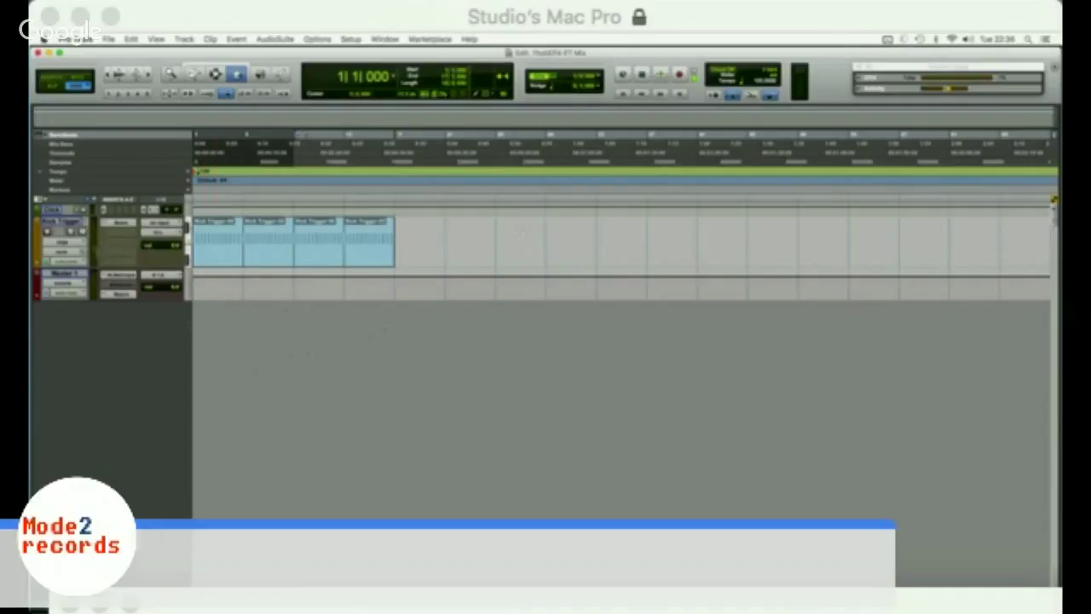
Step: Select the Kick Trigger track and try to import audio files into the session
{"action": "left_click", "coordinate": [64, 274]}
{"action": "left_click", "coordinate": [64, 221]}
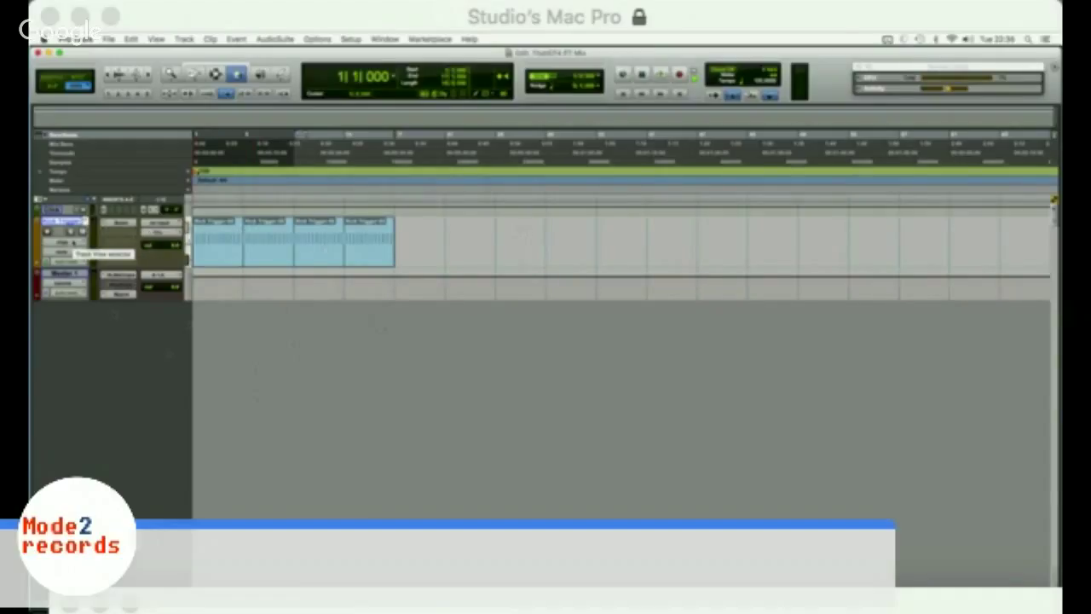
{"action": "key", "text": "super+shift+i"}
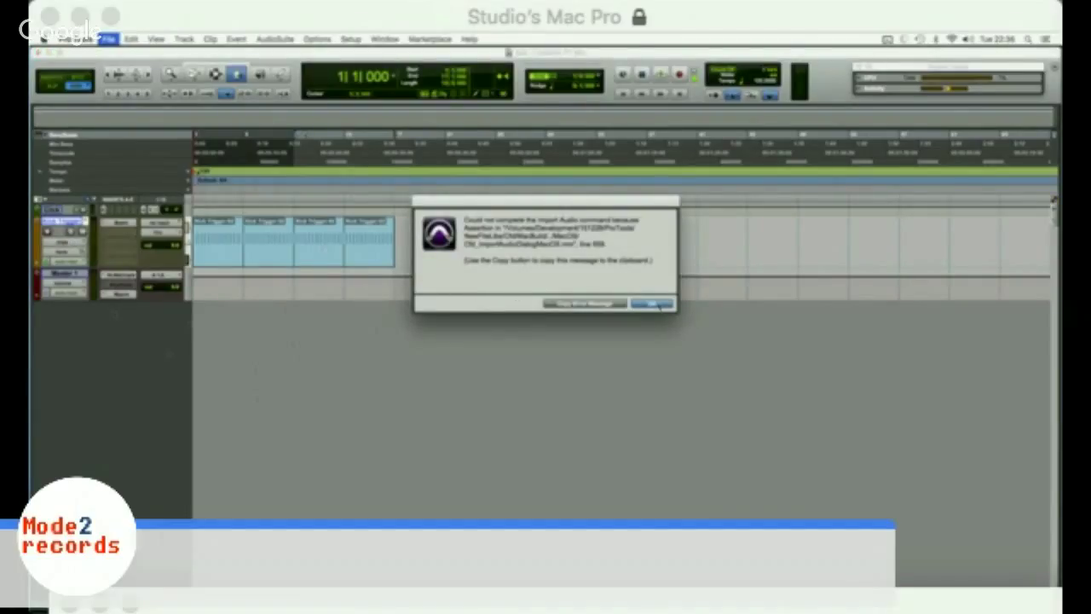
{"action": "left_click", "coordinate": [659, 304]}
{"action": "key", "text": "super+shift+i"}
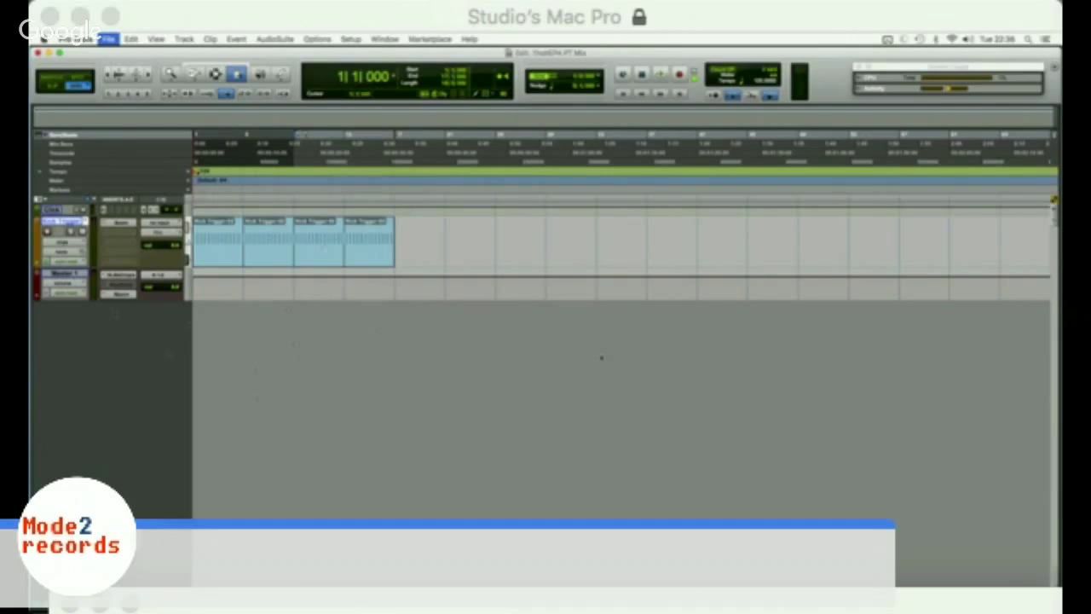
{"action": "left_click", "coordinate": [659, 305]}
Step: Reveal the desktop beside the edit window and open PIXELfreak through ProTools Sessions and Me on the Mobile Audio drive
{"action": "left_click_drag", "start_coordinate": [816, 57], "coordinate": [774, 49]}
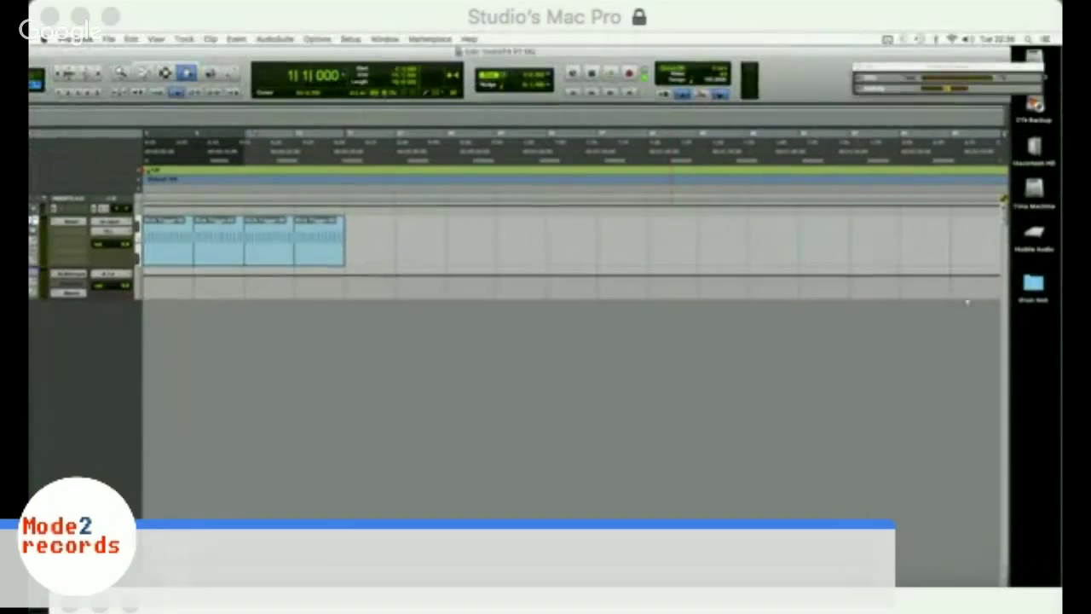
{"action": "left_click", "coordinate": [1034, 232]}
{"action": "double_click", "coordinate": [1033, 232]}
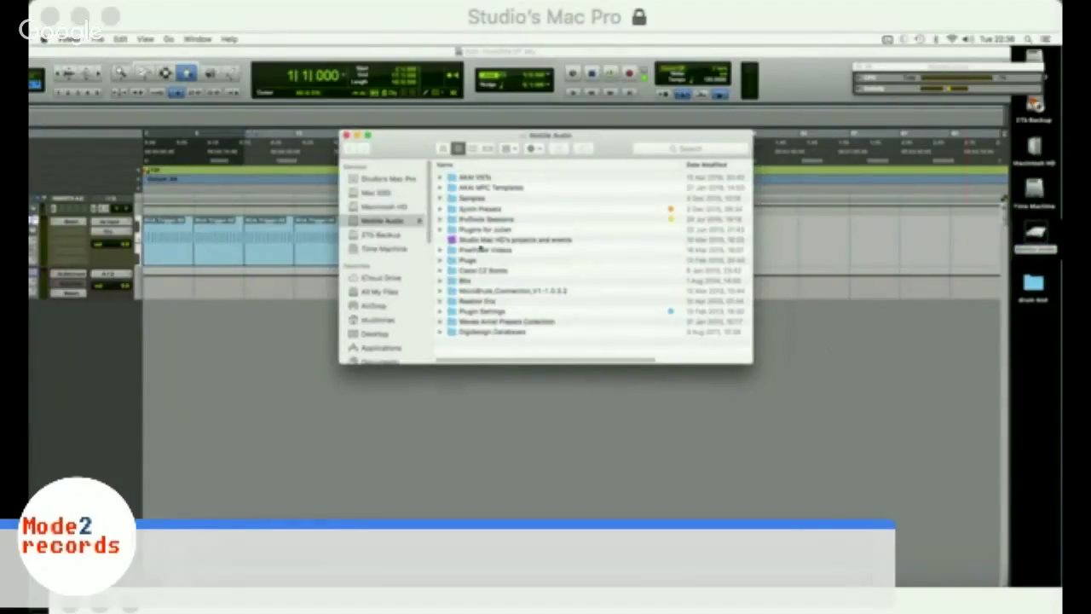
{"action": "double_click", "coordinate": [480, 220]}
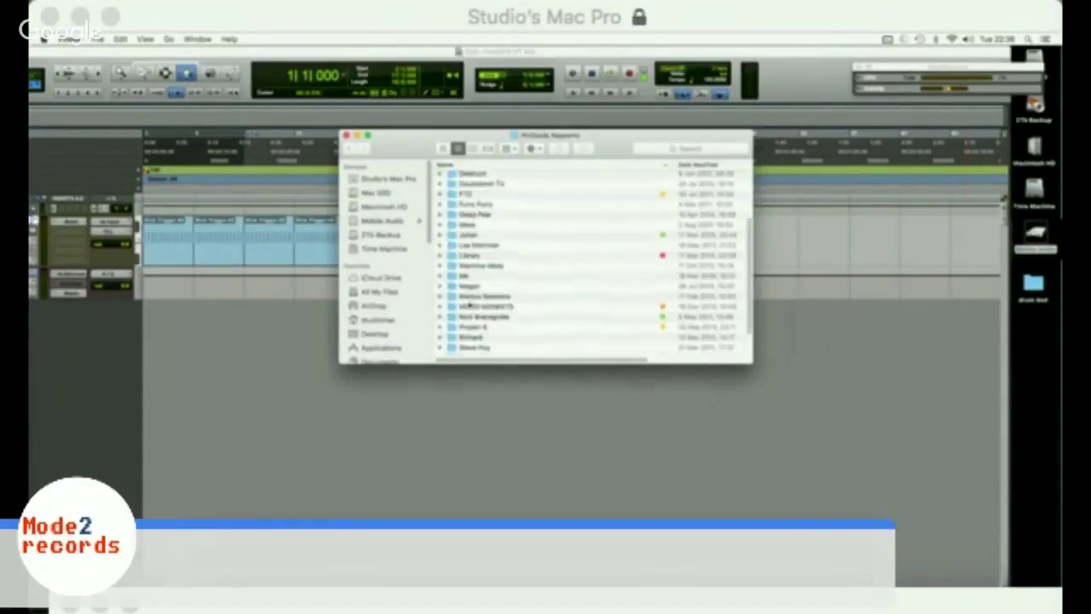
{"action": "scroll", "coordinate": [472, 264], "scroll_direction": "up", "scroll_amount": 5}
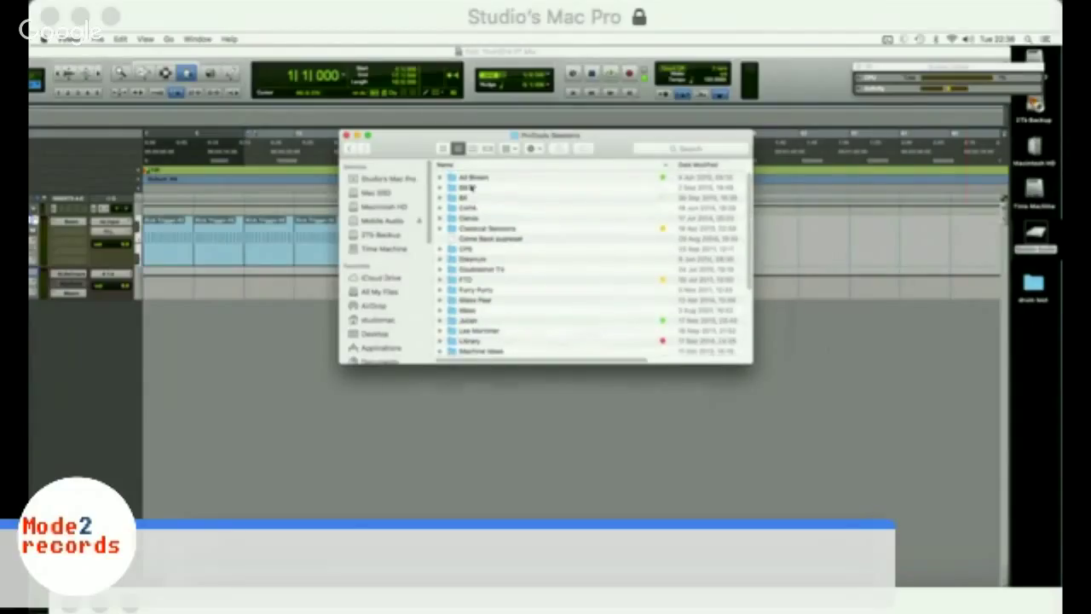
{"action": "scroll", "coordinate": [478, 247], "scroll_direction": "down", "scroll_amount": 5}
{"action": "scroll", "coordinate": [483, 267], "scroll_direction": "up", "scroll_amount": 5}
{"action": "scroll", "coordinate": [484, 268], "scroll_direction": "down", "scroll_amount": 3}
{"action": "double_click", "coordinate": [475, 321]}
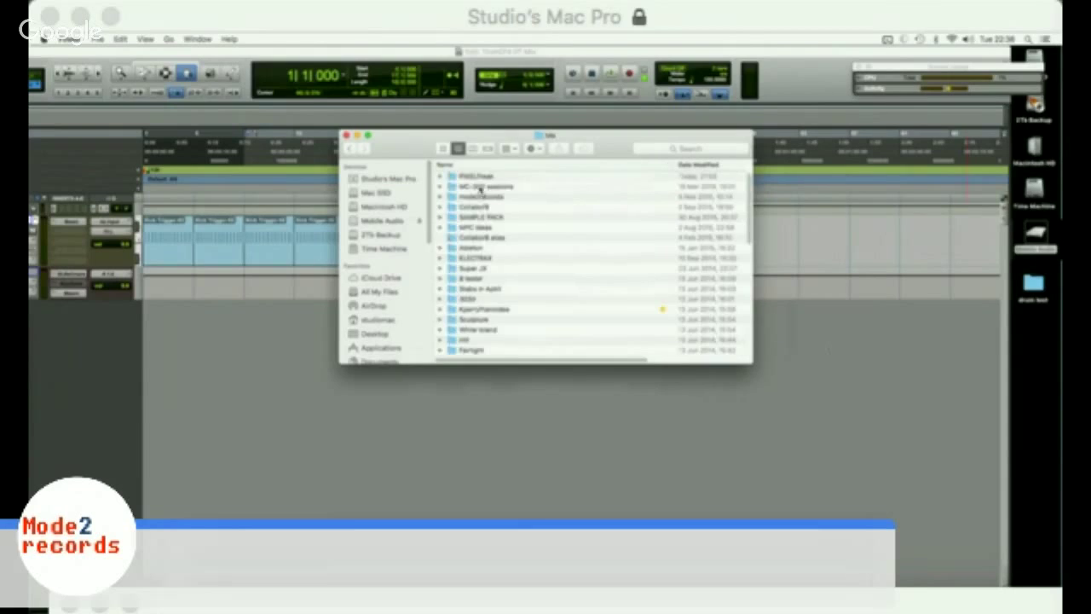
{"action": "double_click", "coordinate": [476, 178]}
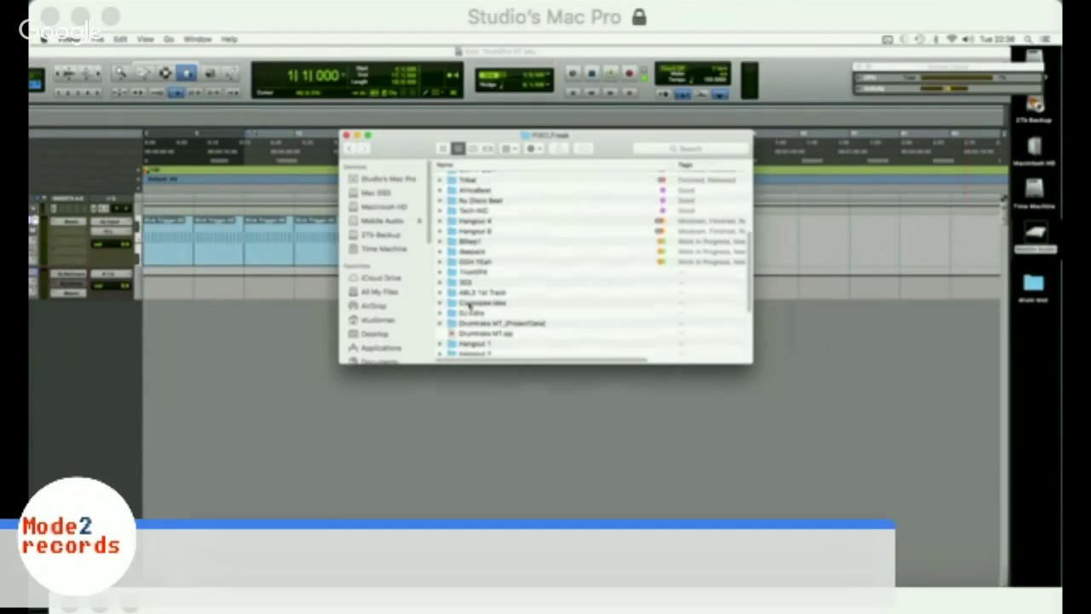
Step: Find the MPC project's folder within PIXELfreak and open its Parts 120bpm subfolder
{"action": "scroll", "coordinate": [491, 337], "scroll_direction": "down", "scroll_amount": 3}
{"action": "scroll", "coordinate": [491, 337], "scroll_direction": "up", "scroll_amount": 6}
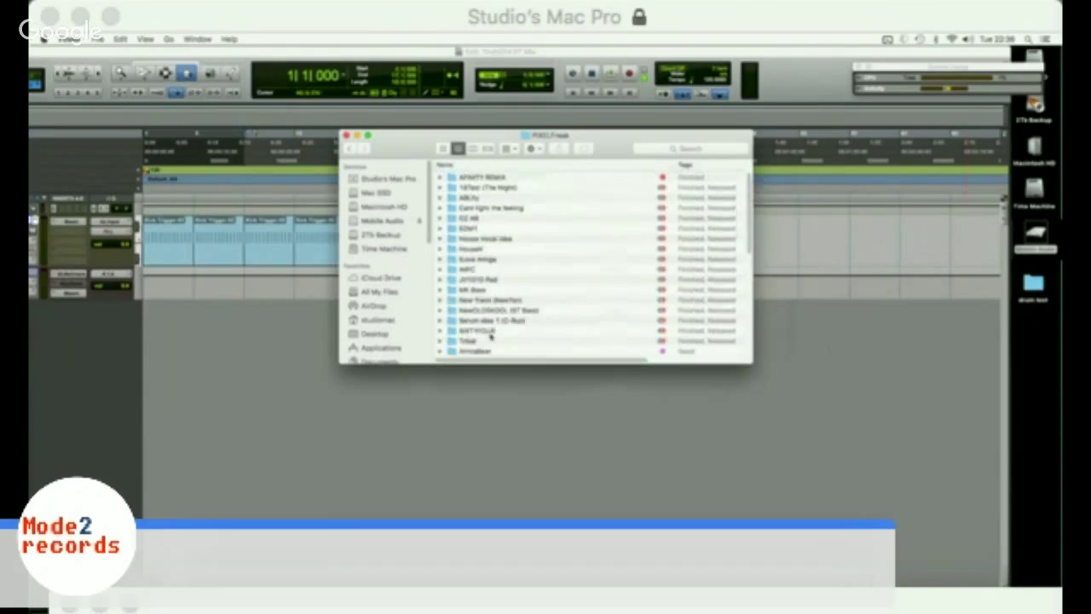
{"action": "scroll", "coordinate": [505, 279], "scroll_direction": "down", "scroll_amount": 2}
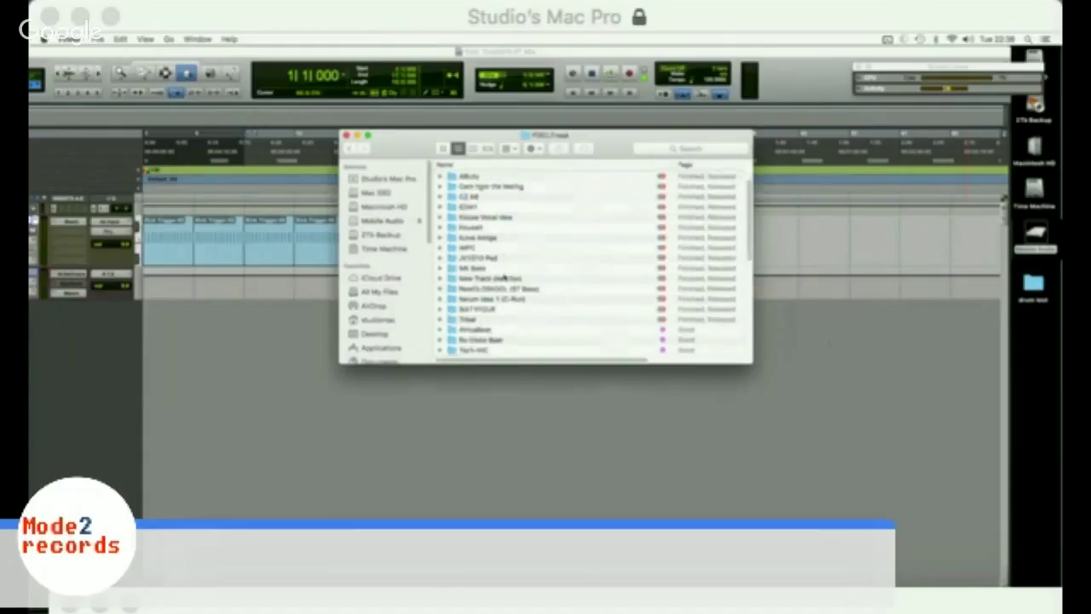
{"action": "scroll", "coordinate": [504, 277], "scroll_direction": "up", "scroll_amount": 2}
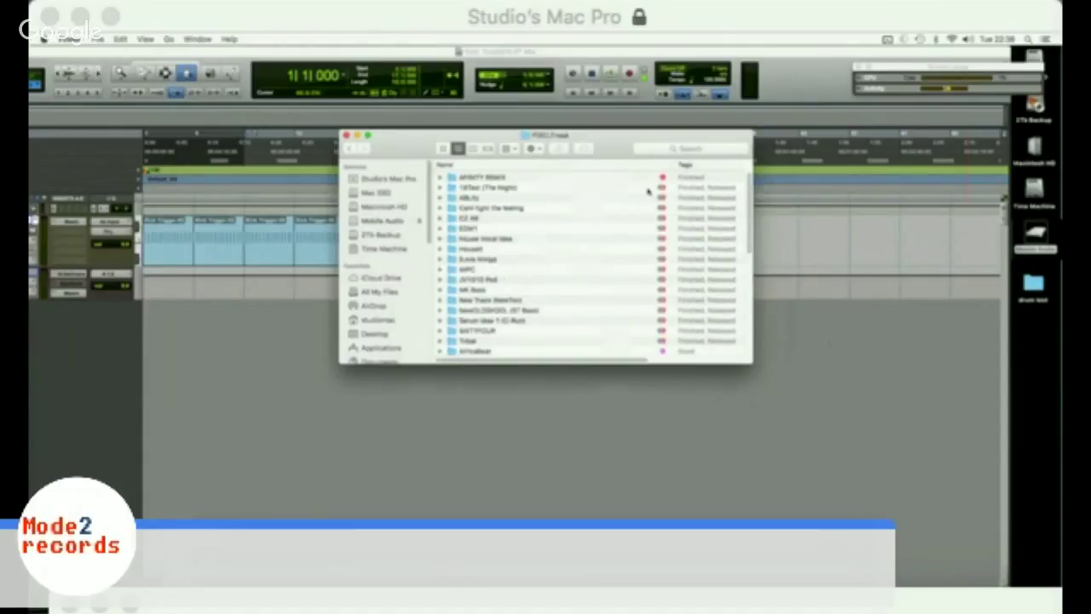
{"action": "scroll", "coordinate": [656, 186], "scroll_direction": "right", "scroll_amount": 5}
{"action": "scroll", "coordinate": [623, 214], "scroll_direction": "up", "scroll_amount": 5}
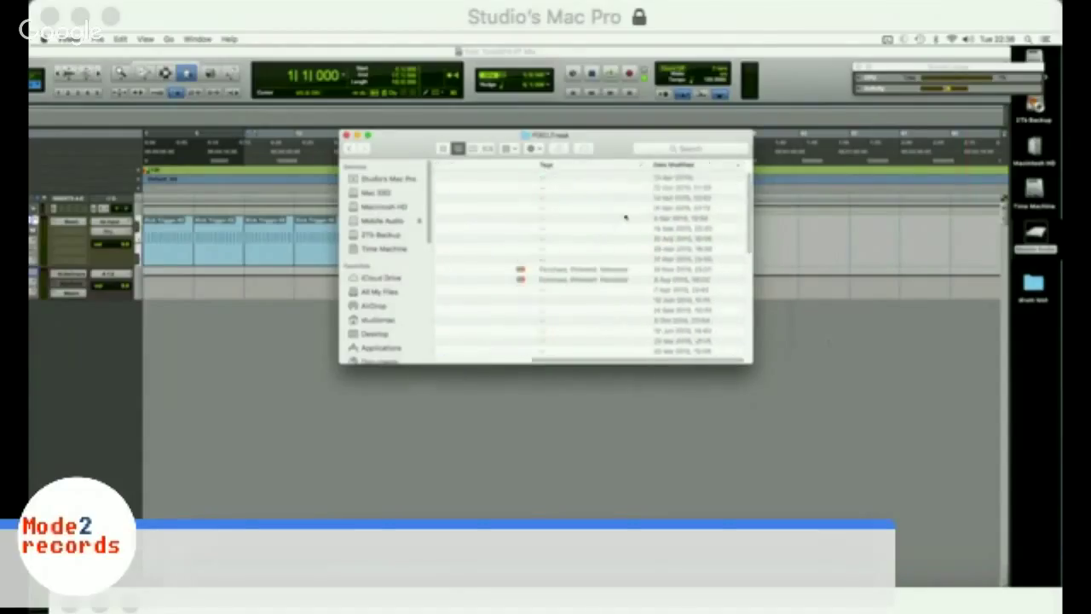
{"action": "scroll", "coordinate": [580, 205], "scroll_direction": "left", "scroll_amount": 5}
{"action": "double_click", "coordinate": [486, 179]}
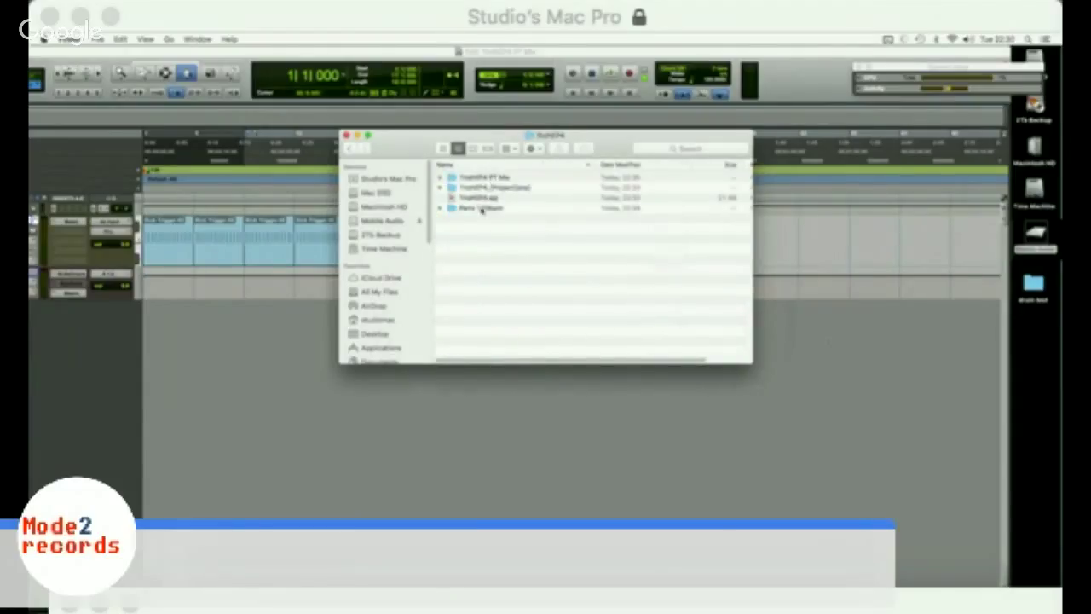
{"action": "double_click", "coordinate": [482, 208]}
Step: Add all the exported WAV files to the Pro Tools session as new audio tracks and restore the edit window's position
{"action": "left_click", "coordinate": [493, 180]}
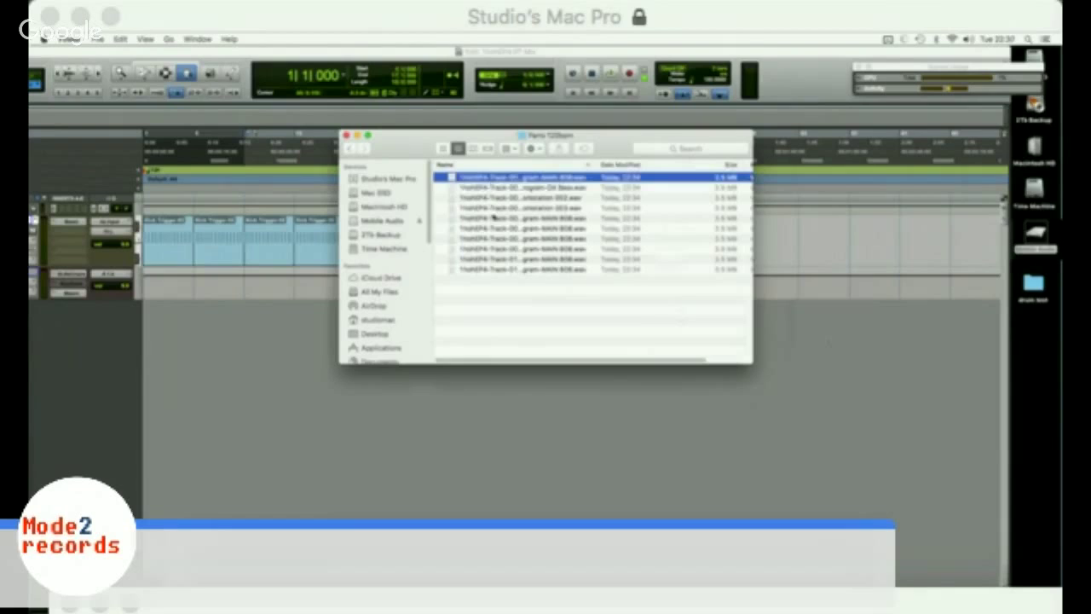
{"action": "left_click", "coordinate": [505, 271], "text": "shift"}
{"action": "left_click_drag", "start_coordinate": [505, 270], "coordinate": [254, 470]}
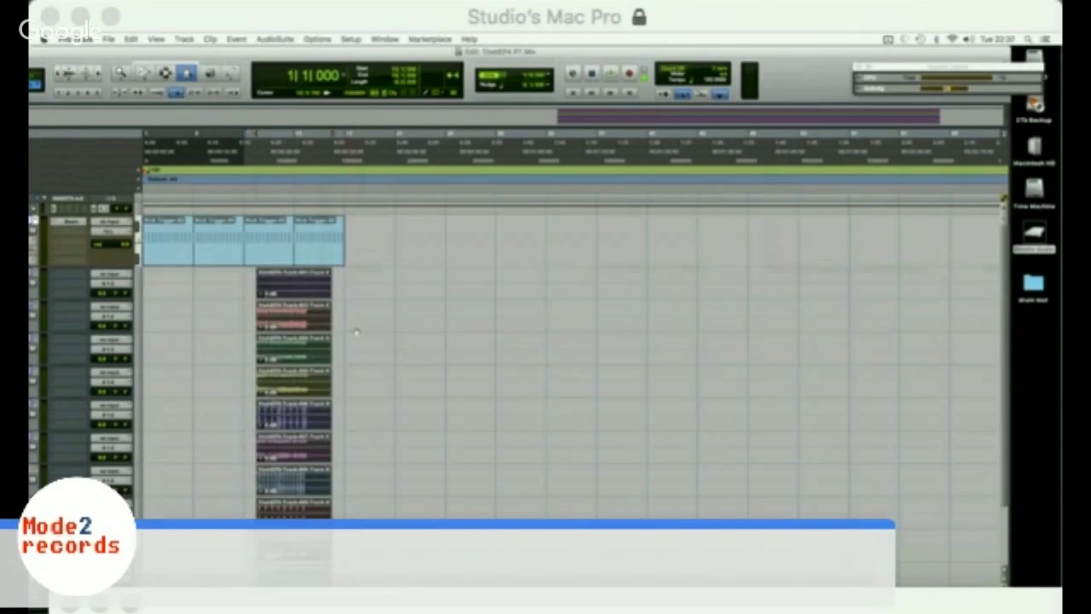
{"action": "double_click", "coordinate": [244, 53]}
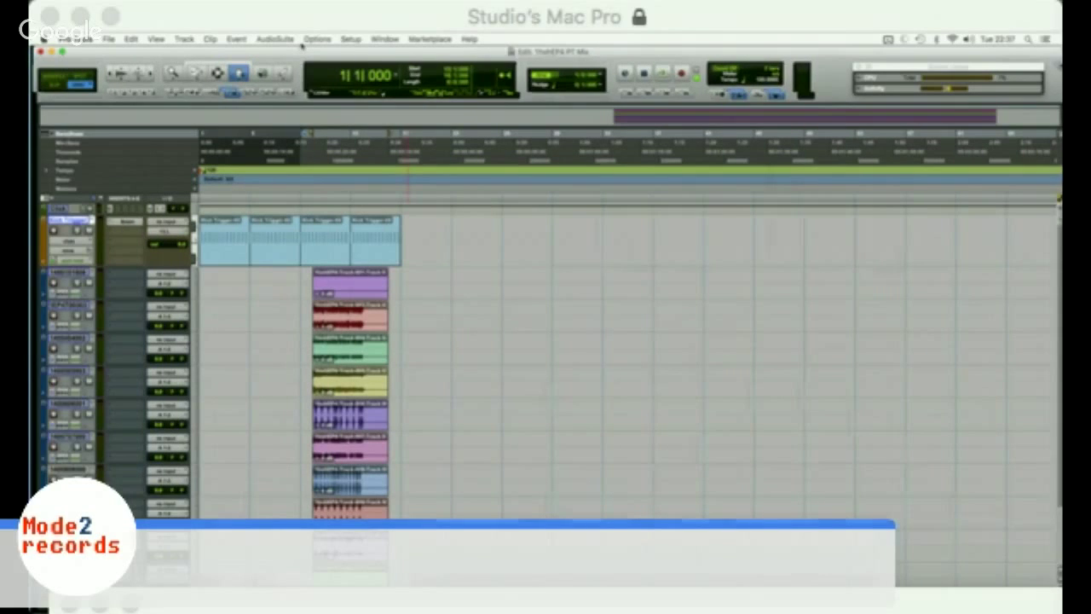
Step: Select all the imported audio clips and align them with the start of the session
{"action": "left_click", "coordinate": [353, 305]}
{"action": "left_click", "coordinate": [403, 306]}
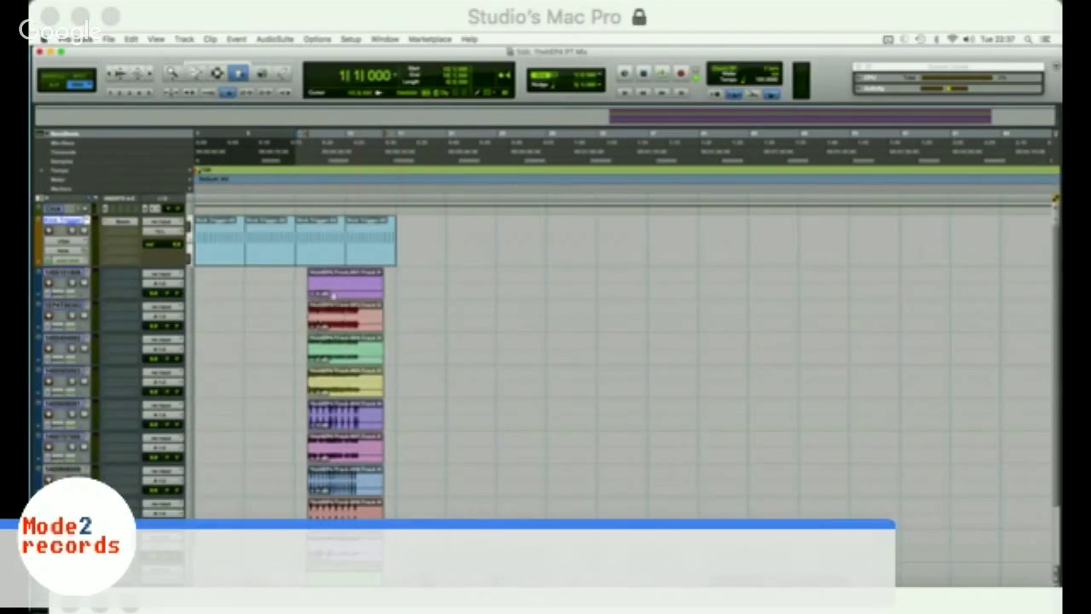
{"action": "left_click", "coordinate": [320, 271]}
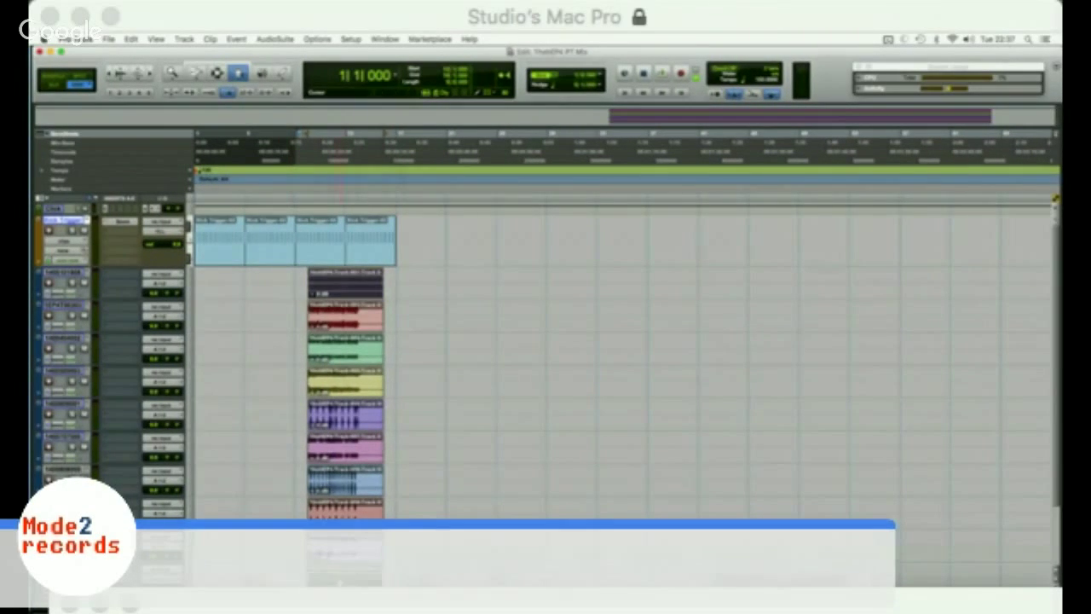
{"action": "left_click", "coordinate": [445, 412]}
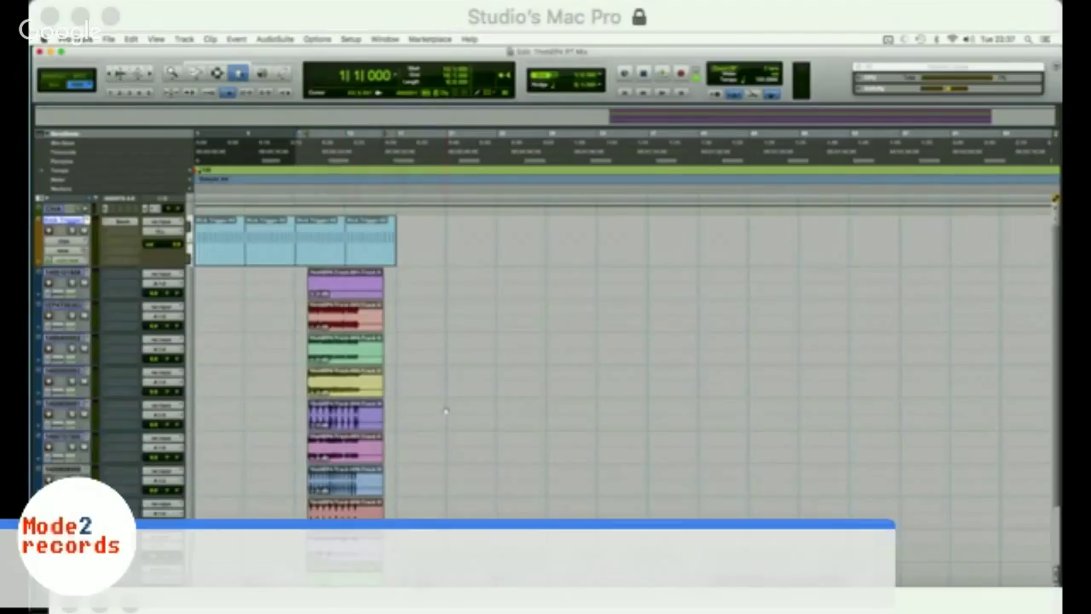
{"action": "key", "text": "F7"}
{"action": "mouse_move", "coordinate": [302, 271]}
{"action": "left_mouse_down"}
{"action": "mouse_move", "coordinate": [388, 434]}
{"action": "mouse_move", "coordinate": [388, 511]}
{"action": "left_mouse_up"}
{"action": "key", "text": "F8"}
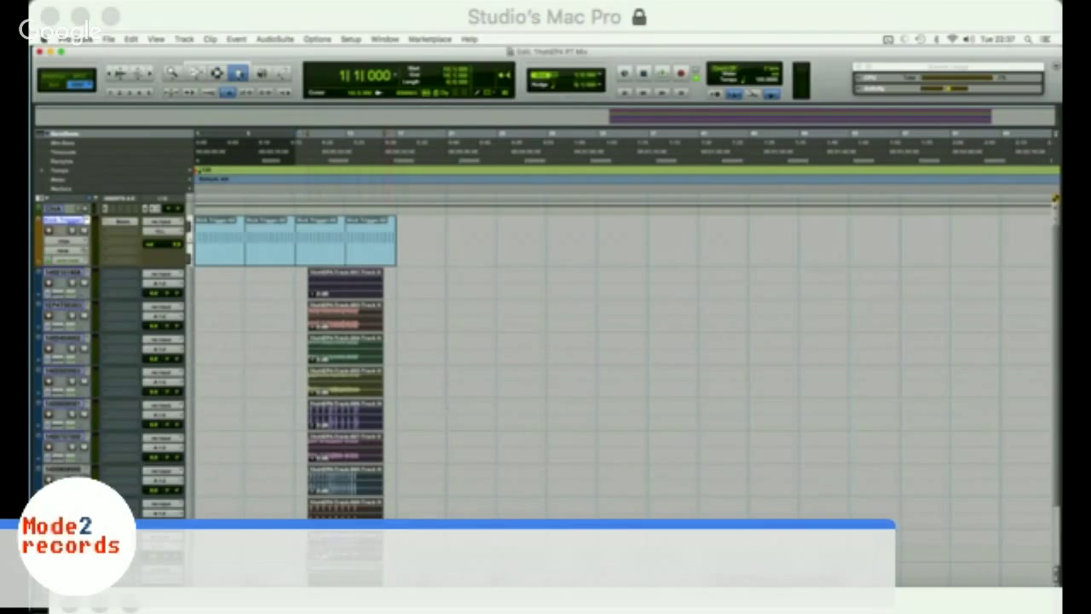
{"action": "left_click", "coordinate": [315, 379], "text": "ctrl"}
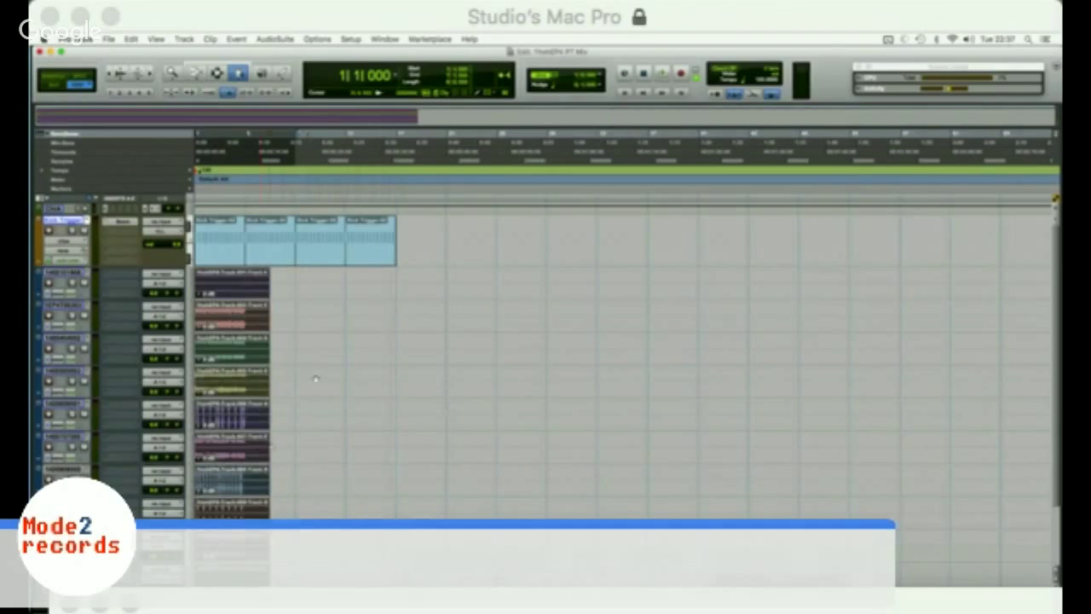
{"action": "left_click", "coordinate": [343, 361]}
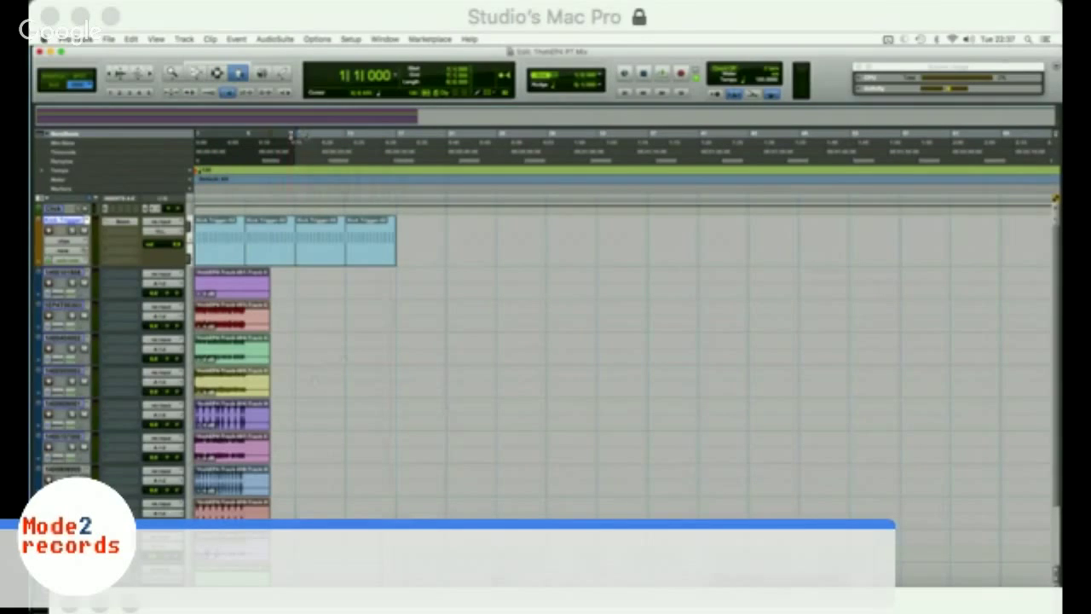
Step: Play the session from the start, check the output routing in the I/O Setup, and reposition the edit window
{"action": "key", "text": "space"}
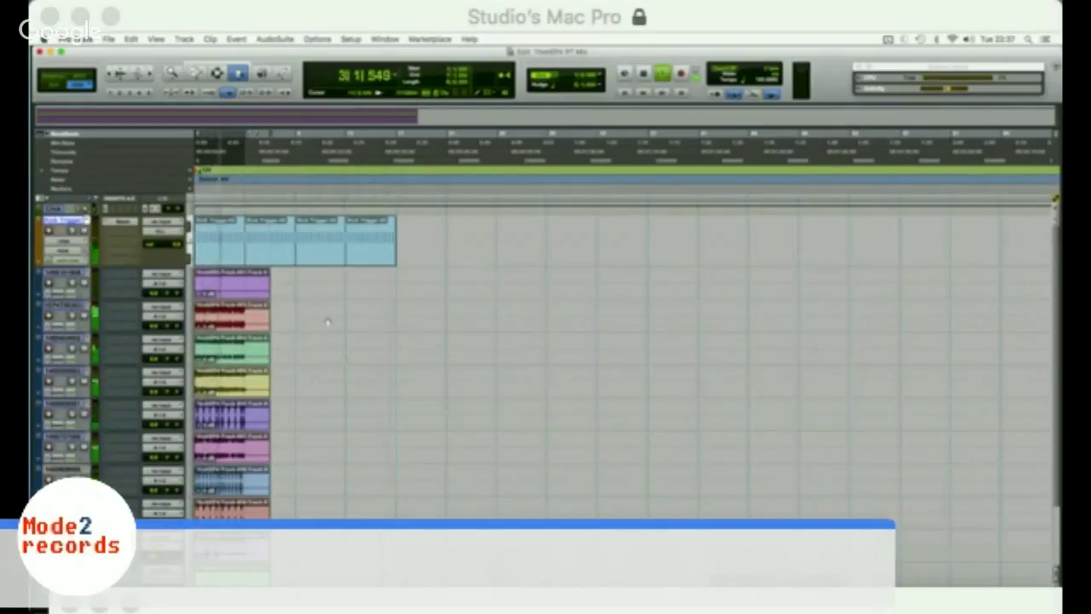
{"action": "key", "text": "space"}
{"action": "left_click", "coordinate": [316, 39]}
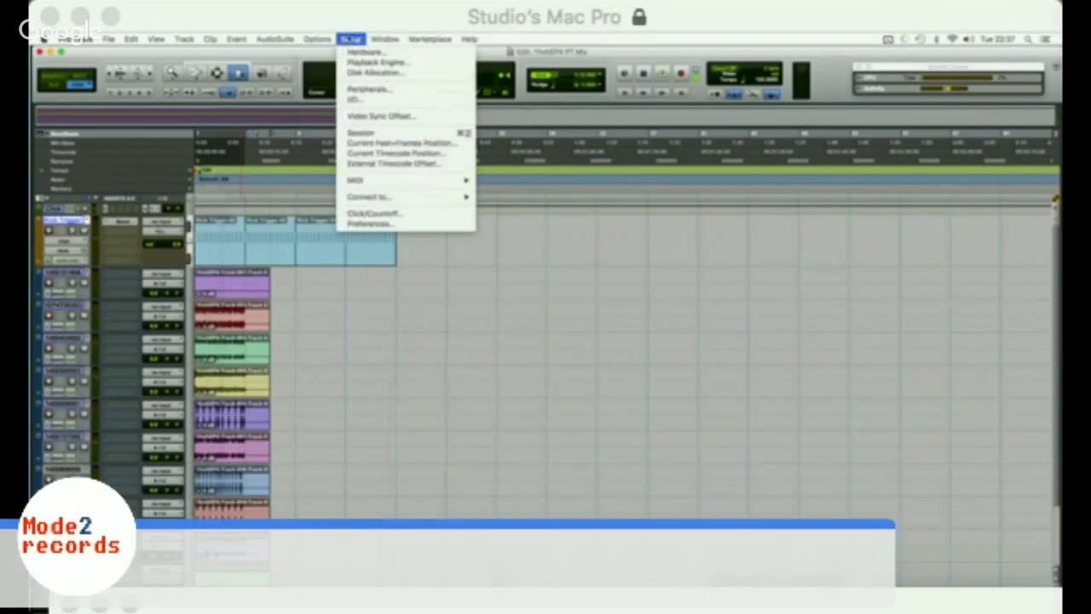
{"action": "left_click", "coordinate": [354, 100]}
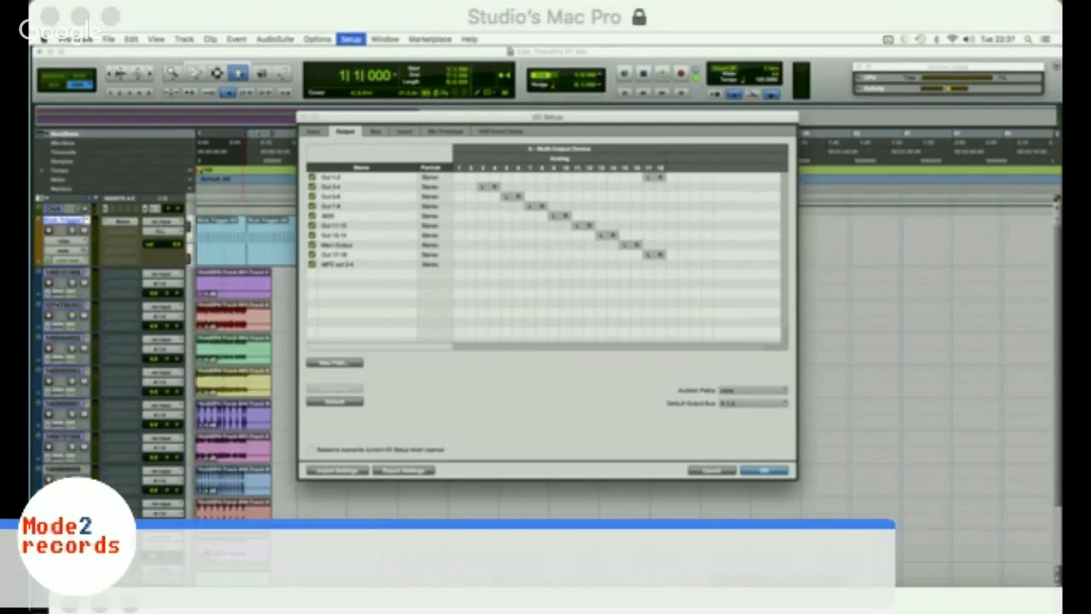
{"action": "left_click", "coordinate": [763, 470]}
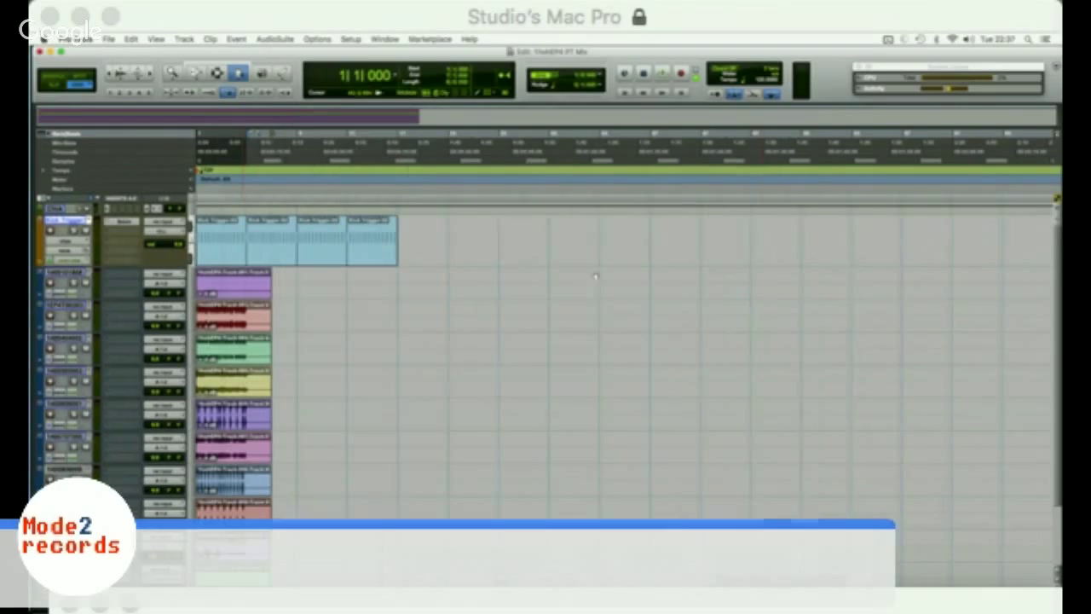
{"action": "left_click_drag", "start_coordinate": [342, 54], "coordinate": [349, 60]}
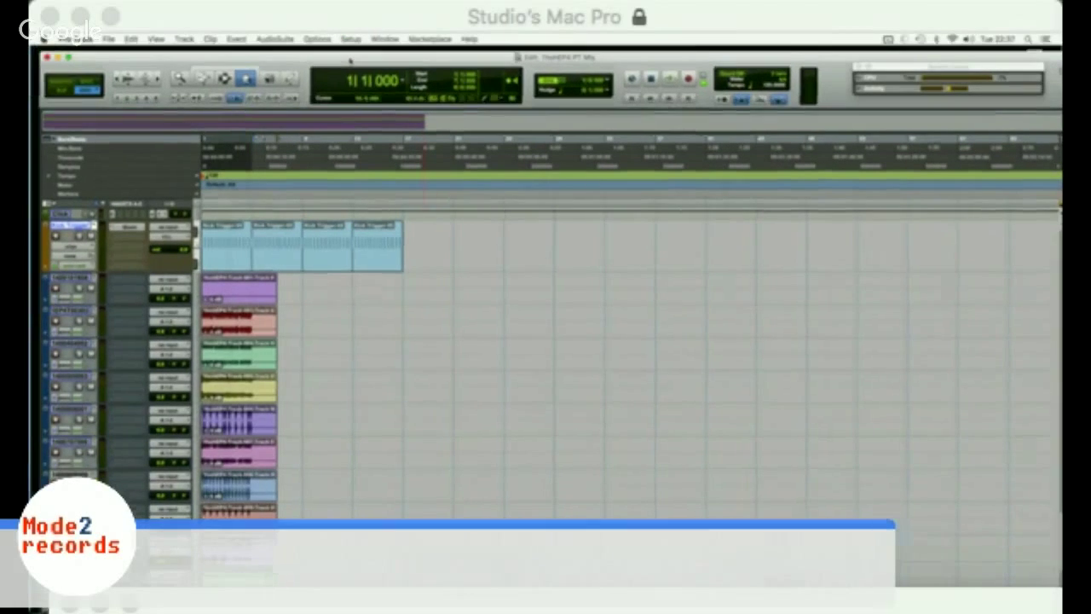
Step: Play the session again and look through the output path options of the last audio track without changing its output
{"action": "key", "text": "space"}
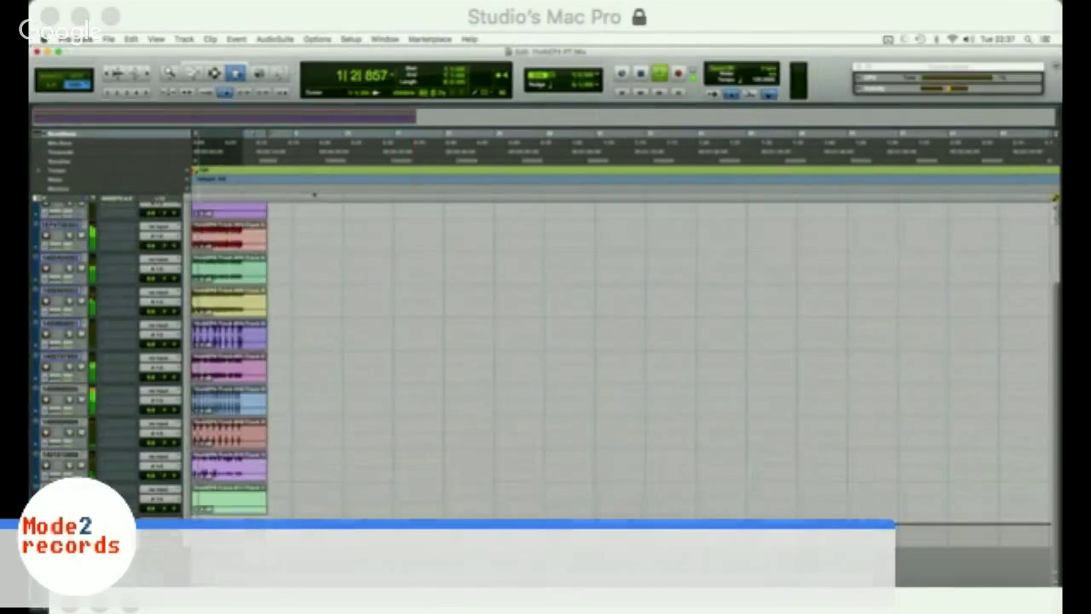
{"action": "left_click", "coordinate": [160, 498]}
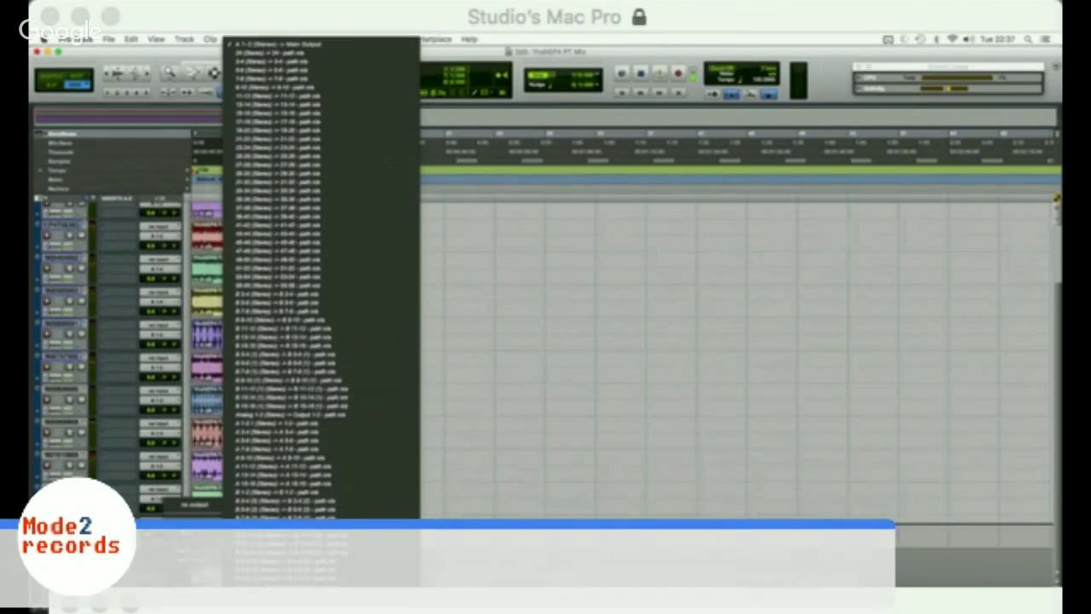
{"action": "scroll", "coordinate": [320, 281], "scroll_direction": "down", "scroll_amount": 1}
{"action": "scroll", "coordinate": [320, 281], "scroll_direction": "down", "scroll_amount": 10}
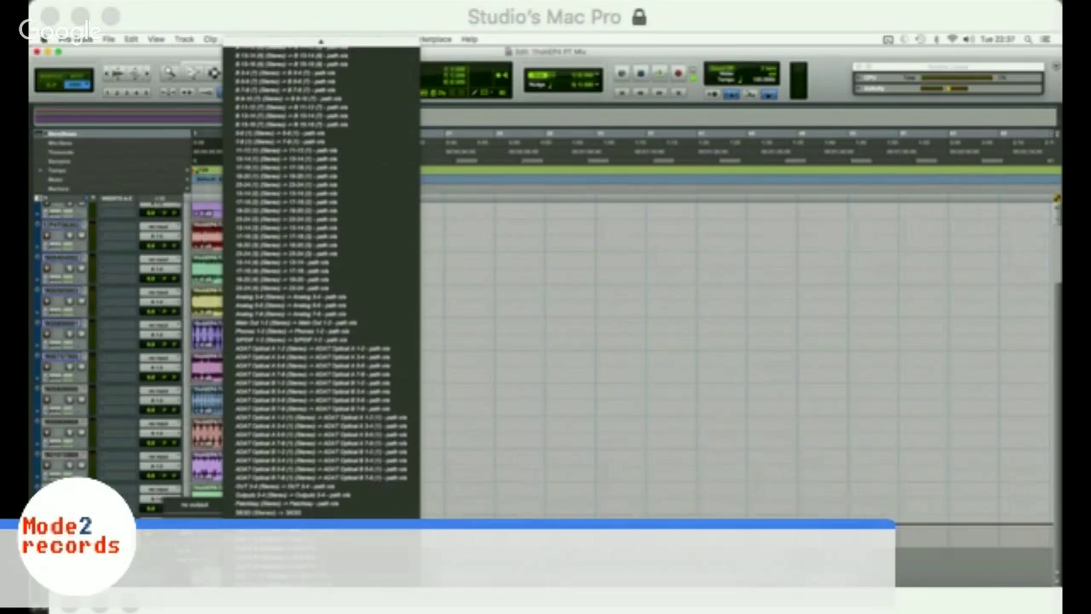
{"action": "key", "text": "Escape"}
{"action": "key", "text": "space"}
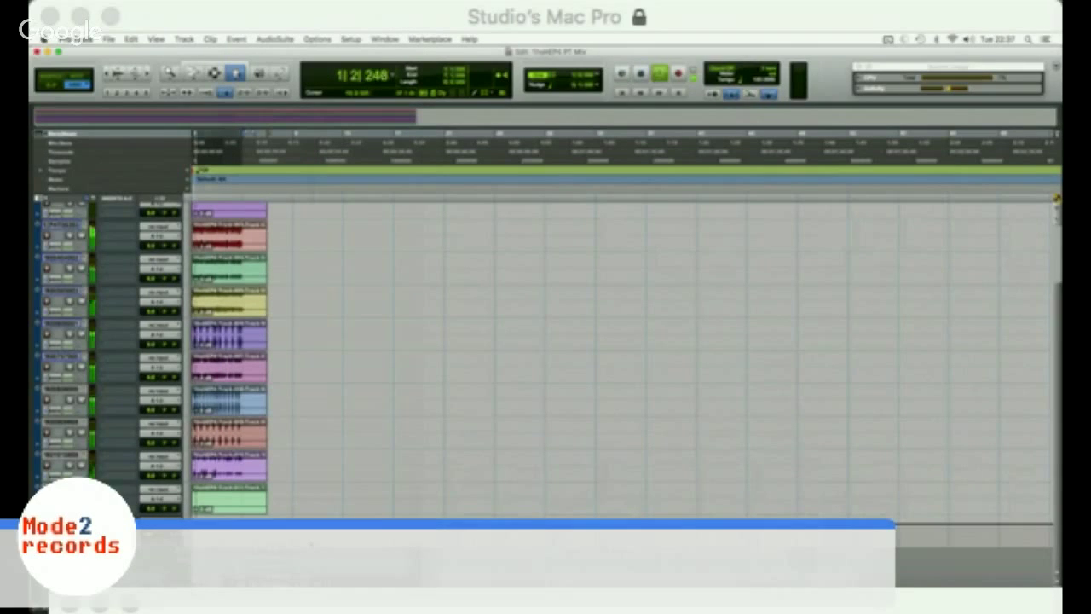
{"action": "key", "text": "space"}
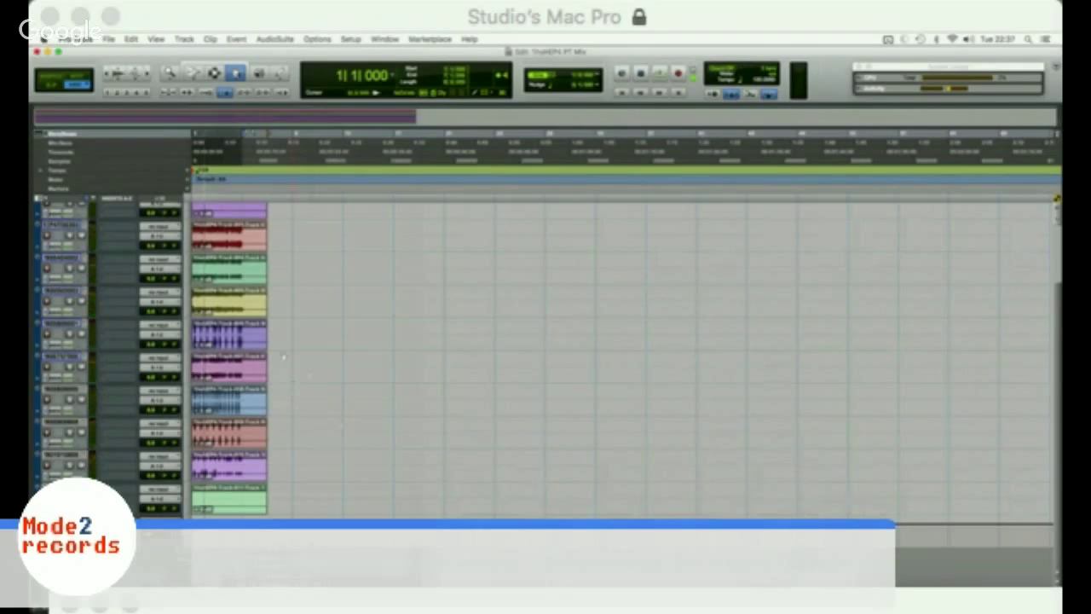
Step: Quit Pro Tools without saving the session and create a Logic Pro project from the Empty 48k Trigger template
{"action": "key", "text": "super+q"}
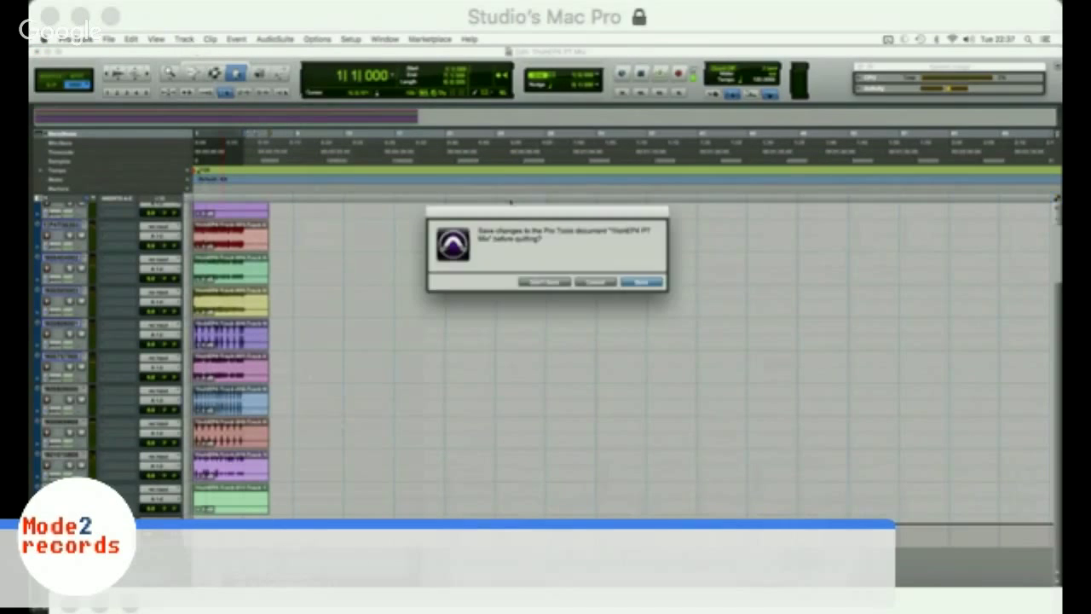
{"action": "left_click", "coordinate": [542, 284]}
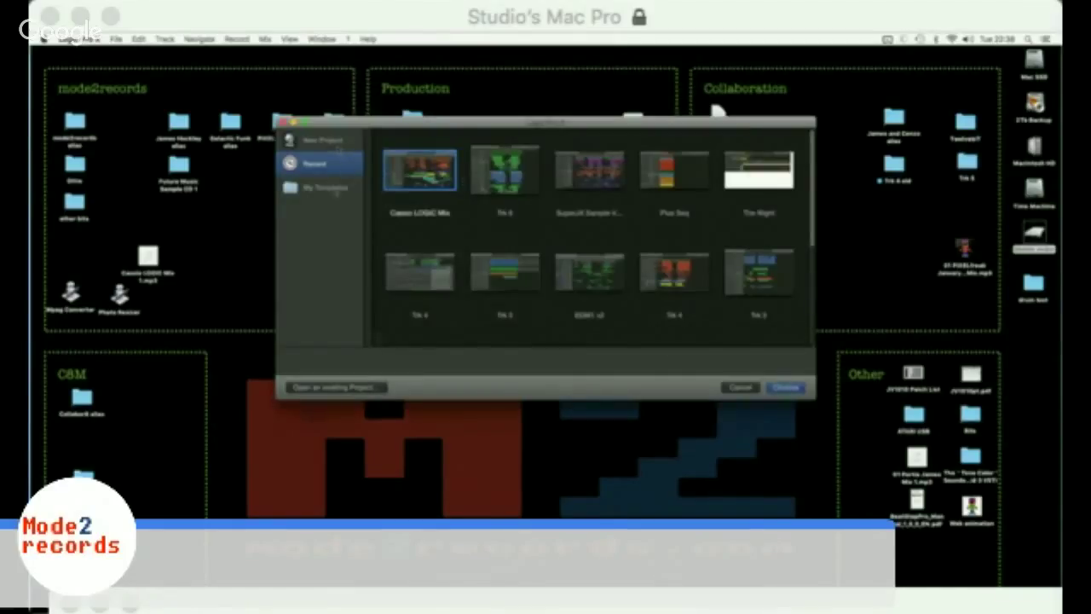
{"action": "left_click", "coordinate": [330, 188]}
{"action": "left_click", "coordinate": [522, 176]}
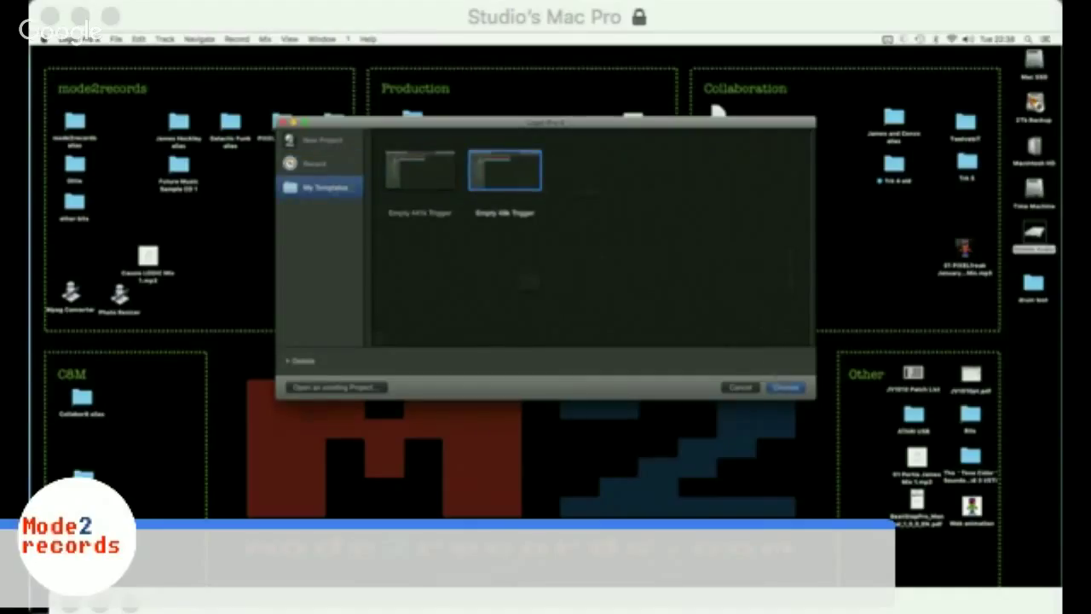
{"action": "key", "text": "Return"}
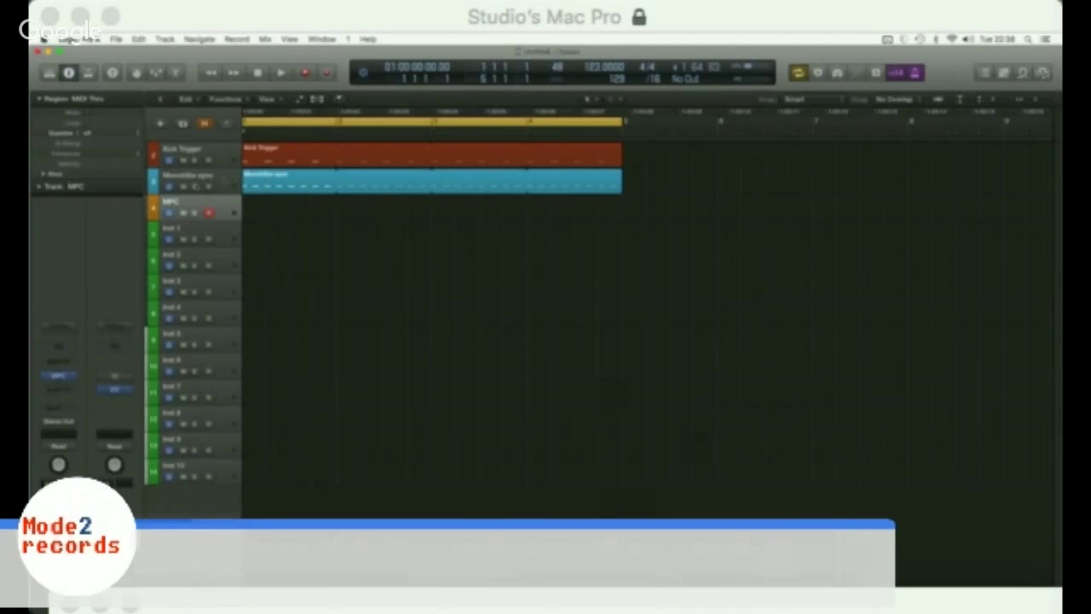
Step: Turn off the Monotribe sync track and delete the MPC track and the Inst 1 to Inst 10 tracks
{"action": "left_click", "coordinate": [188, 175]}
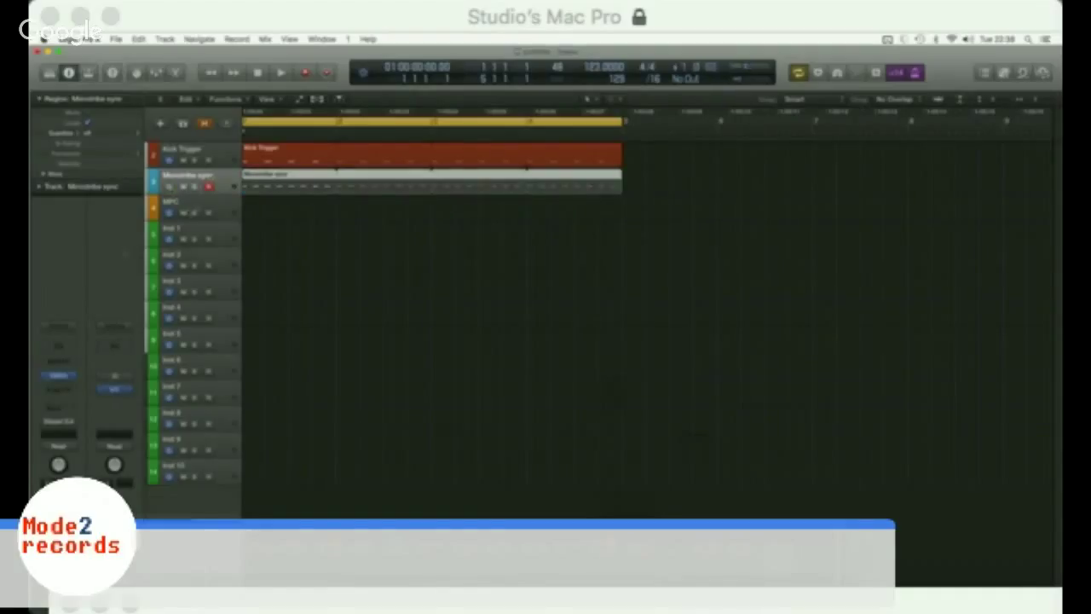
{"action": "left_click", "coordinate": [196, 205]}
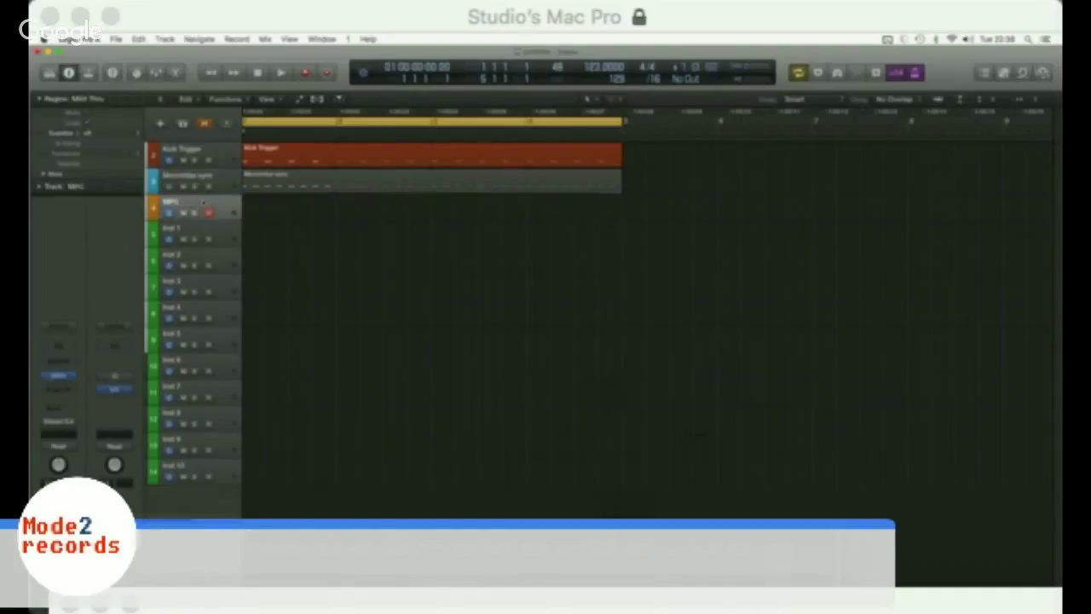
{"action": "key", "text": "super+BackSpace"}
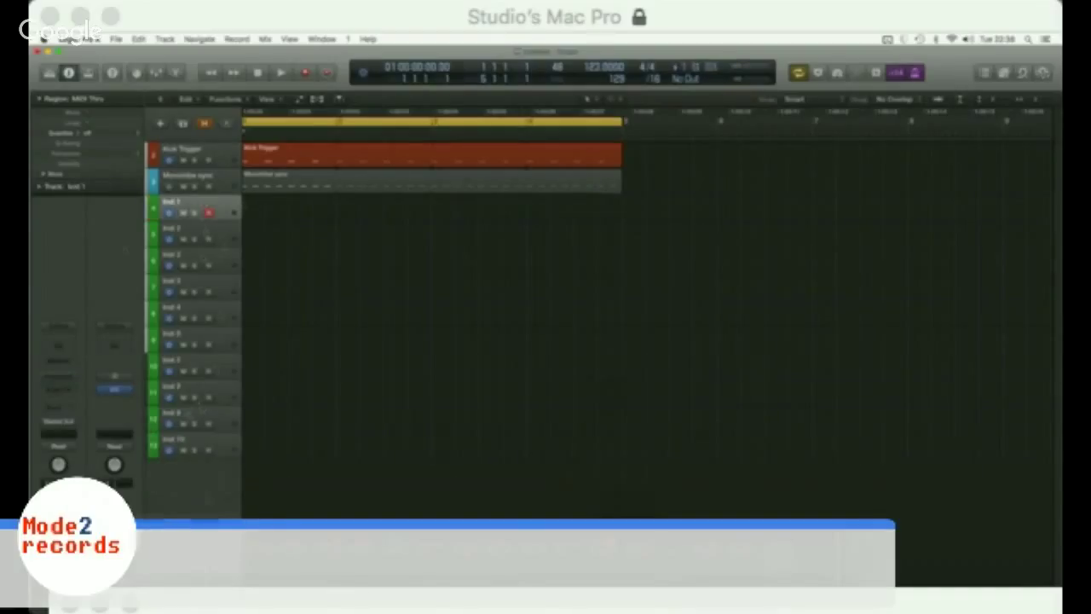
{"action": "left_click", "coordinate": [219, 439], "text": "shift"}
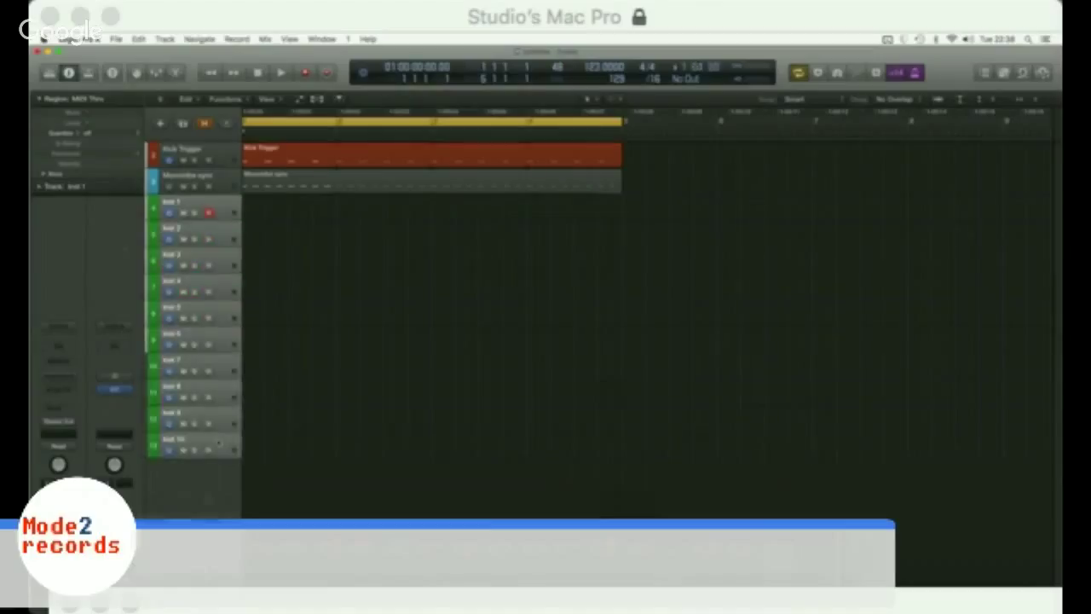
{"action": "key", "text": "super+BackSpace"}
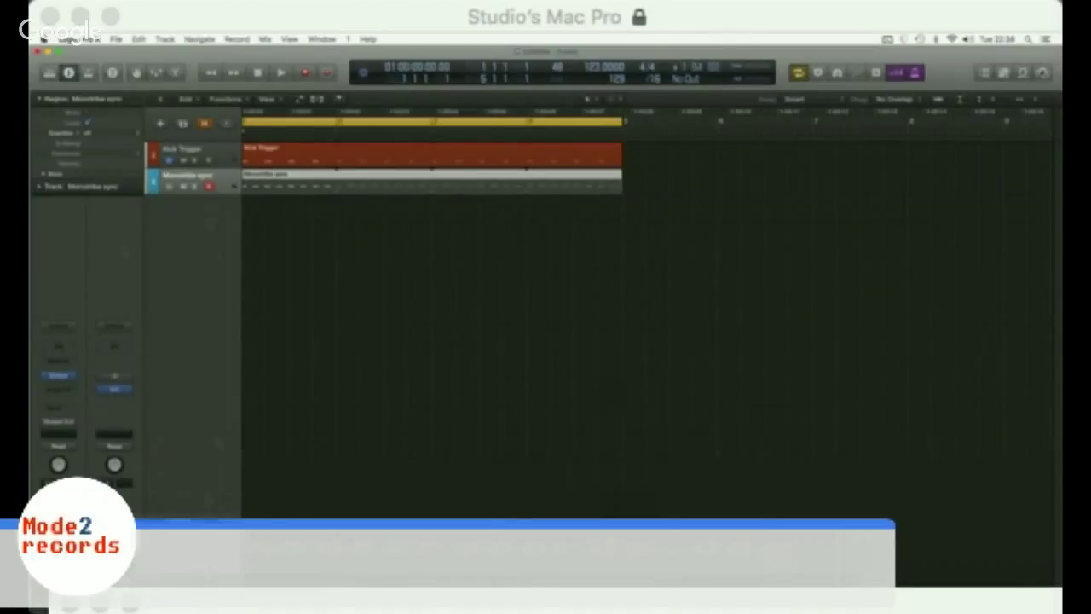
Step: Start adding audio files to the project's audio list and open the Parts 120bpm folder of the MPC project
{"action": "left_click", "coordinate": [1042, 73]}
{"action": "left_click", "coordinate": [869, 119]}
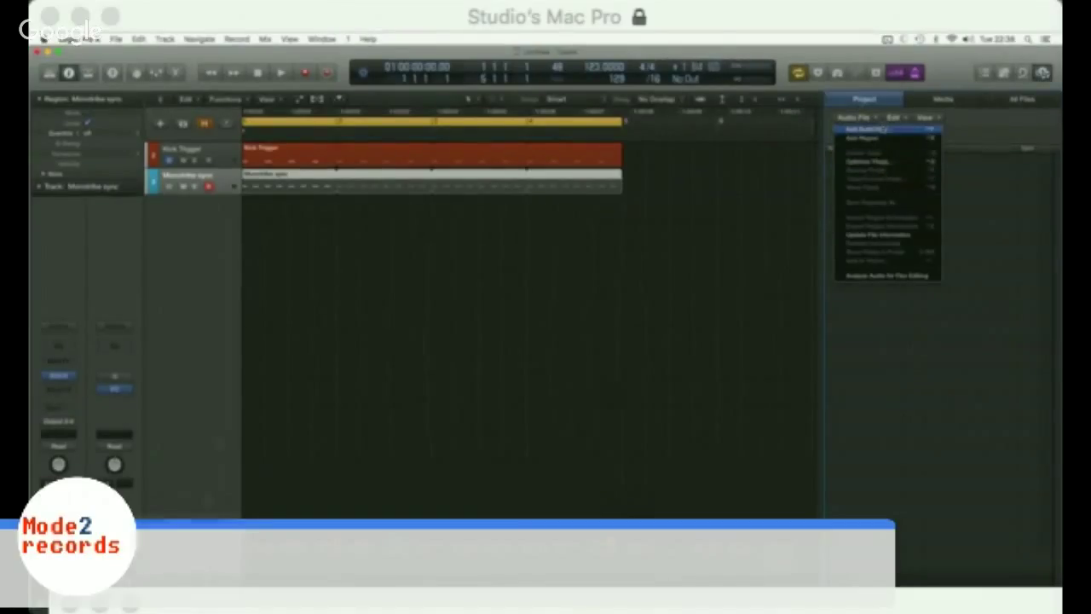
{"action": "left_click", "coordinate": [865, 139]}
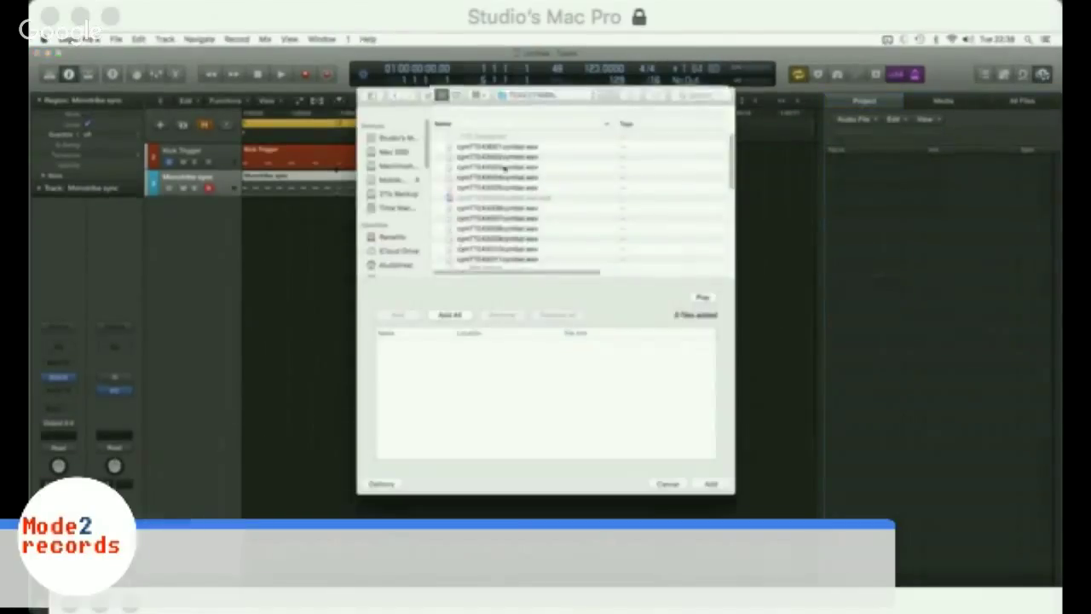
{"action": "left_click", "coordinate": [556, 97]}
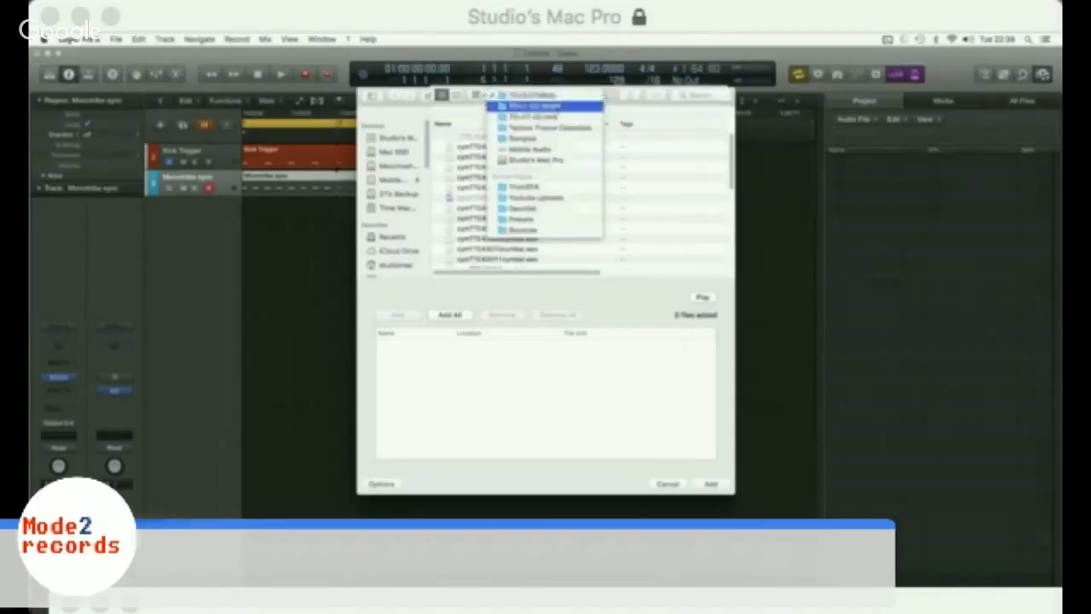
{"action": "left_click", "coordinate": [572, 195]}
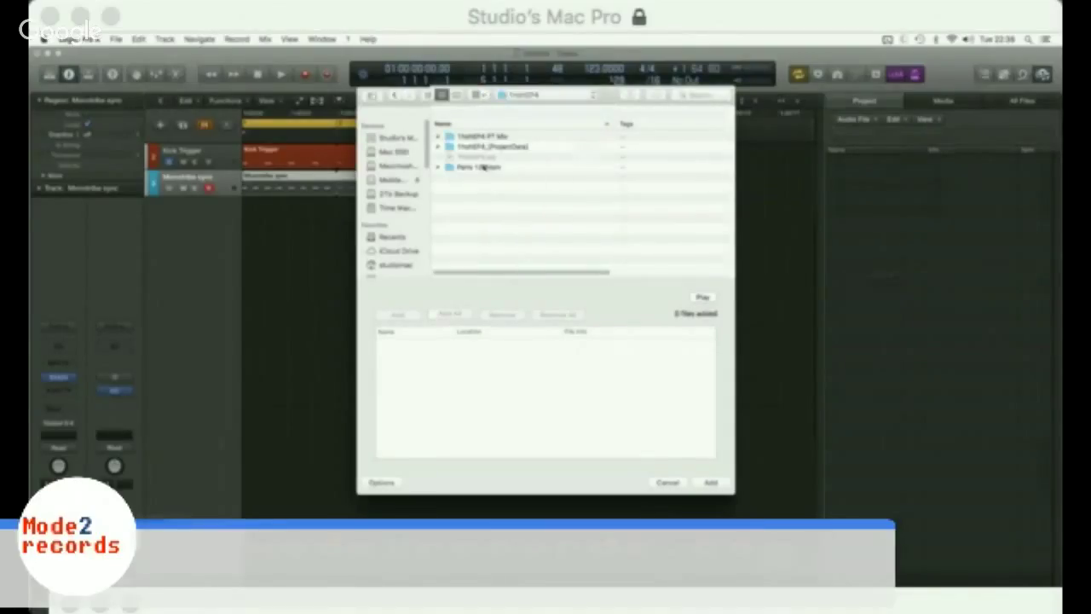
{"action": "double_click", "coordinate": [484, 167]}
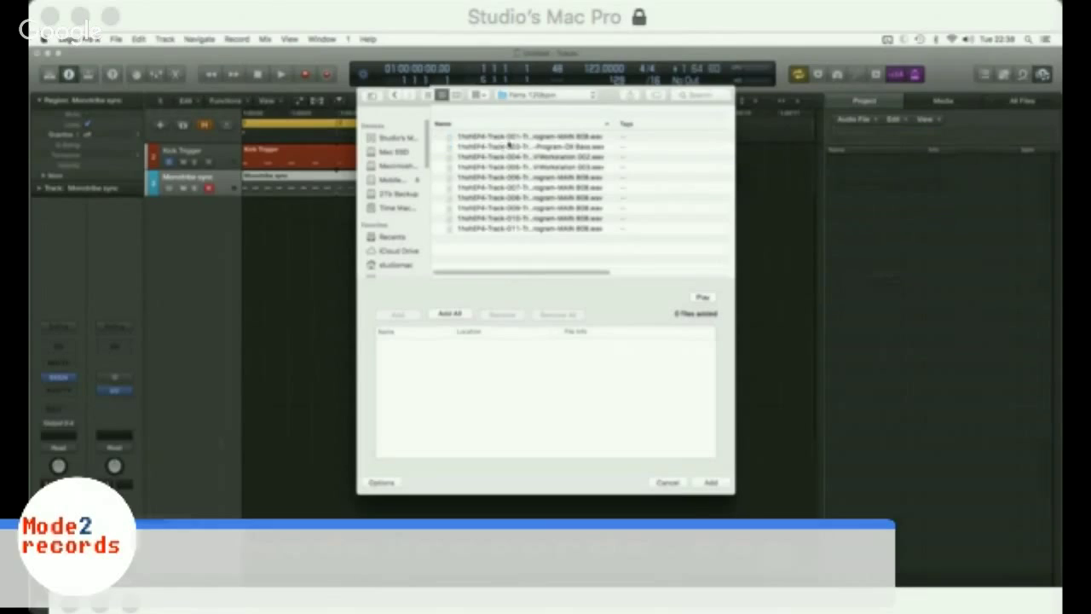
Step: Add all the exported track WAV files from the folder to the project's audio list
{"action": "left_click", "coordinate": [505, 140]}
{"action": "left_click", "coordinate": [517, 229], "text": "shift"}
{"action": "left_click", "coordinate": [412, 316]}
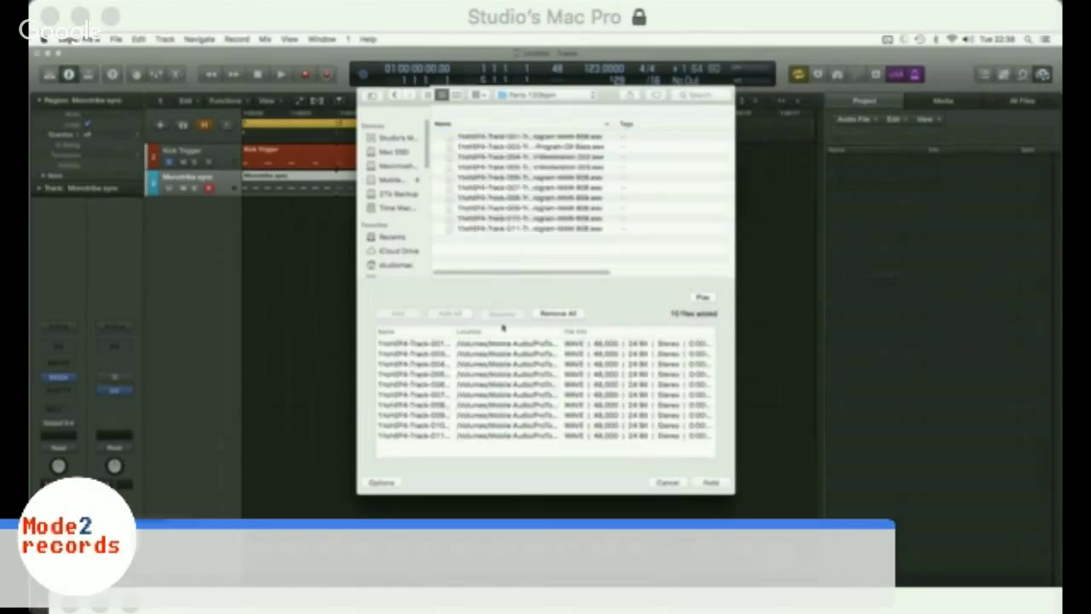
{"action": "left_click", "coordinate": [710, 482]}
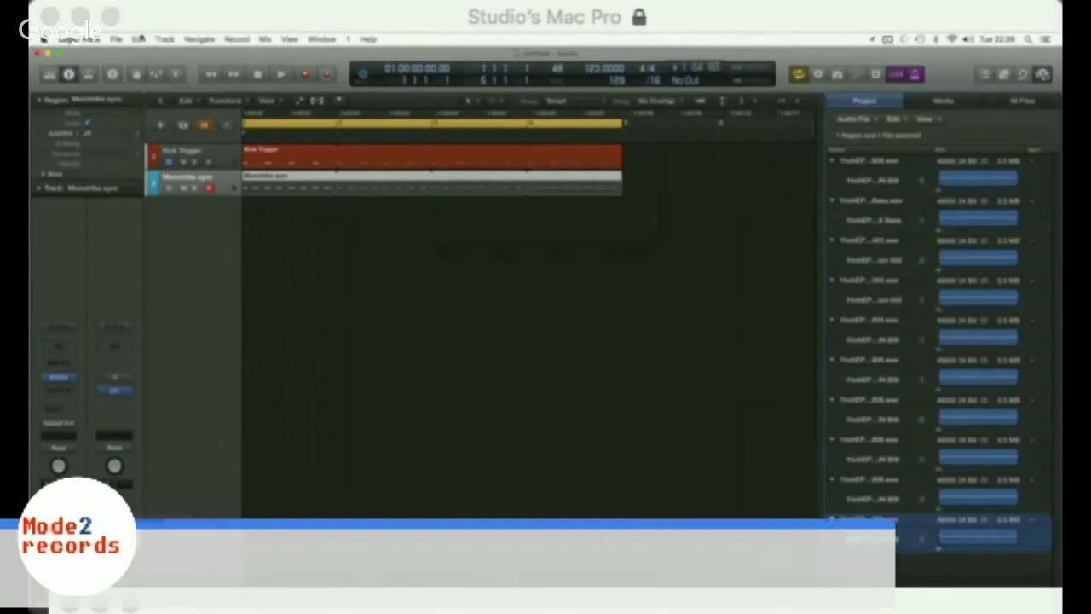
Step: Start saving the Logic project and choose the Desktop as its location
{"action": "left_click", "coordinate": [116, 39]}
{"action": "left_click", "coordinate": [146, 132]}
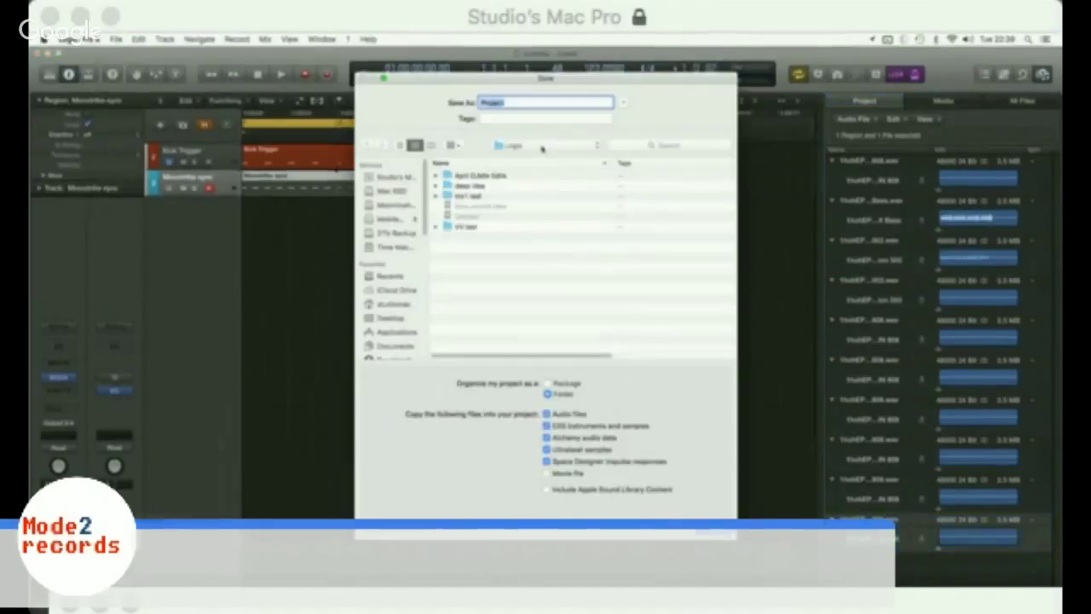
{"action": "left_click", "coordinate": [542, 150]}
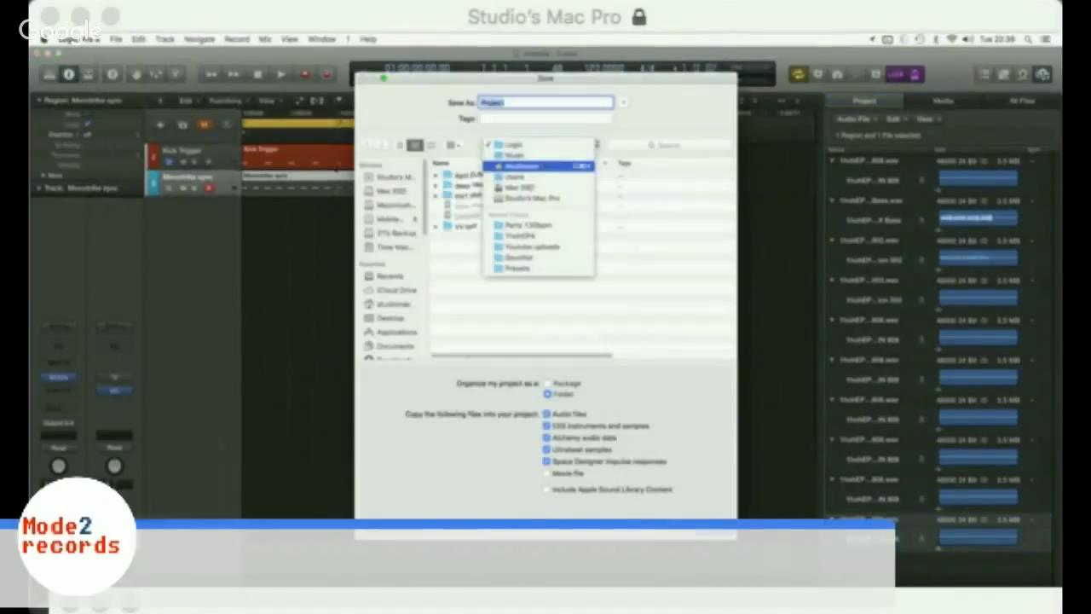
{"action": "left_click", "coordinate": [462, 289]}
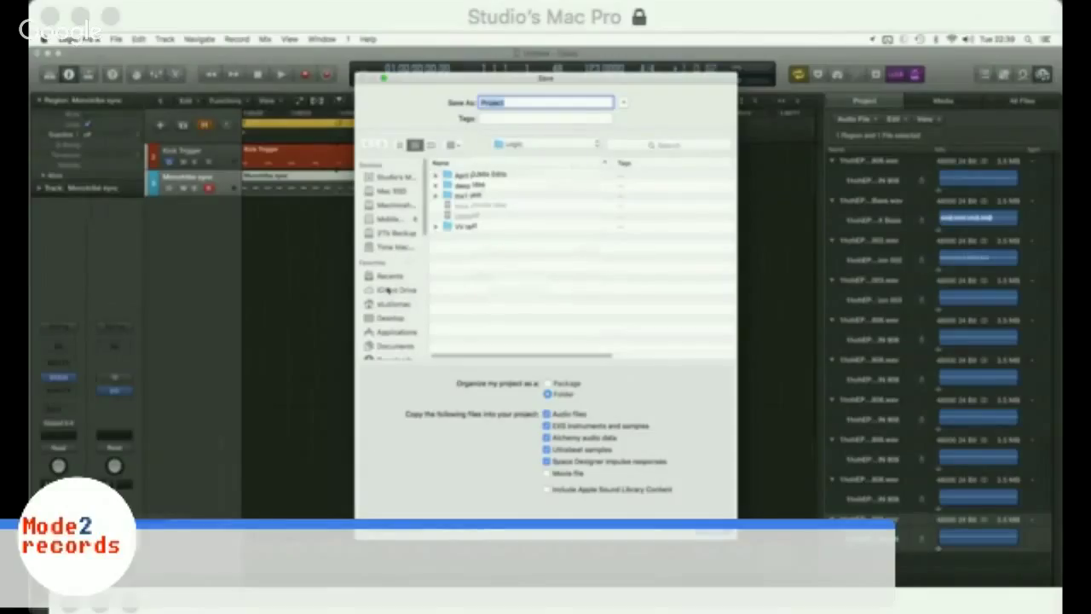
{"action": "left_click", "coordinate": [393, 318]}
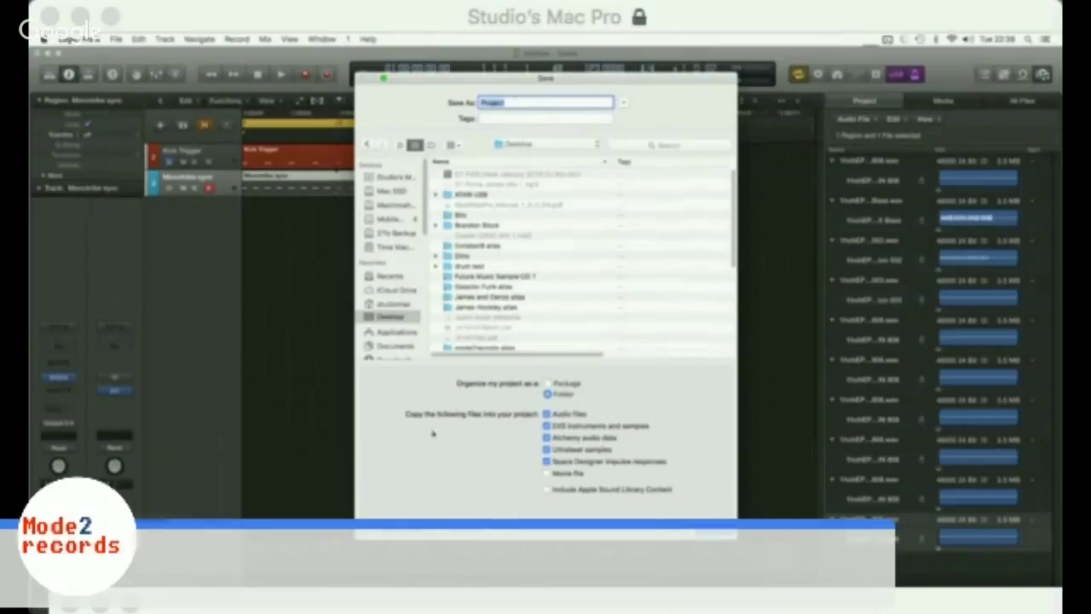
Step: Create a new folder on the Desktop with the MPC project's name
{"action": "key", "text": "super+shift+n"}
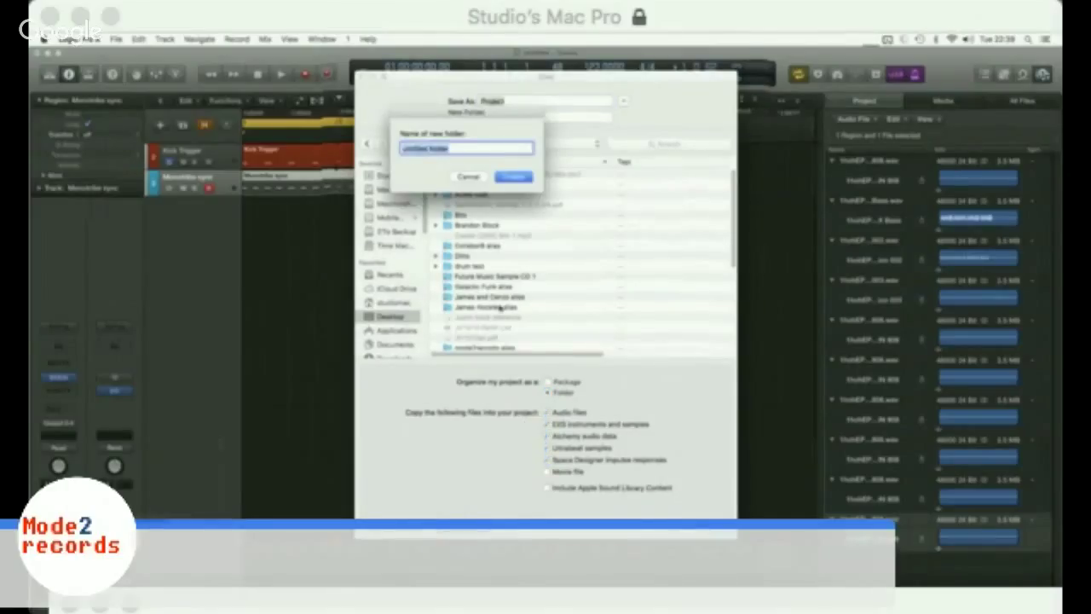
{"action": "type", "text": "t"}
{"action": "type", "text": "ruth"}
{"action": "type", "text": "@"}
{"action": "key", "text": "BackSpace"}
{"action": "key", "text": "Return"}
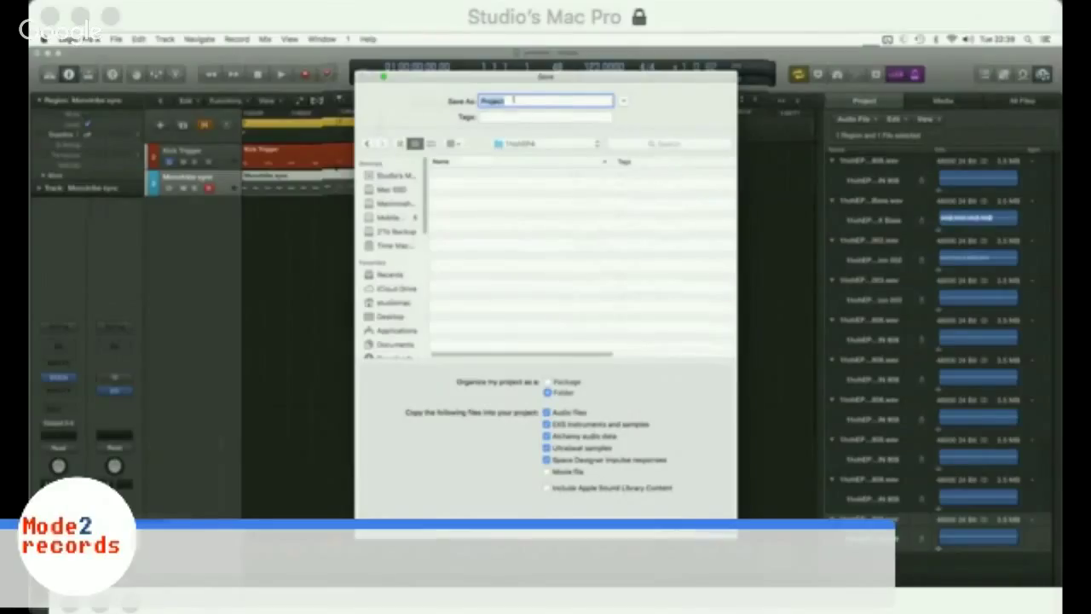
Step: Save the Logic project into the new folder under the MPC project's name and deselect the region
{"action": "type", "text": "TruthEP4"}
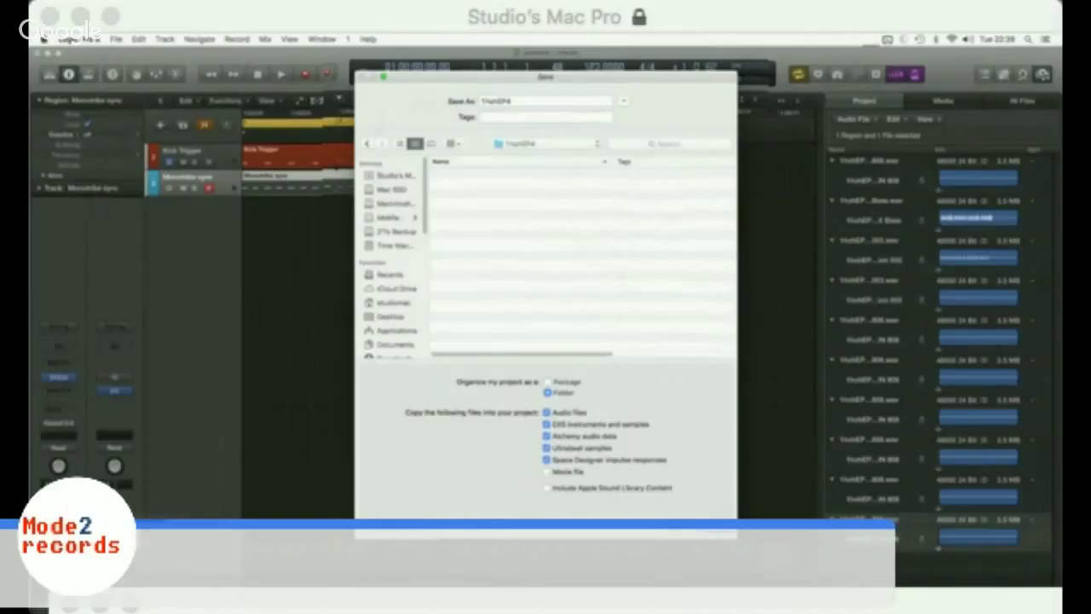
{"action": "key", "text": "Return"}
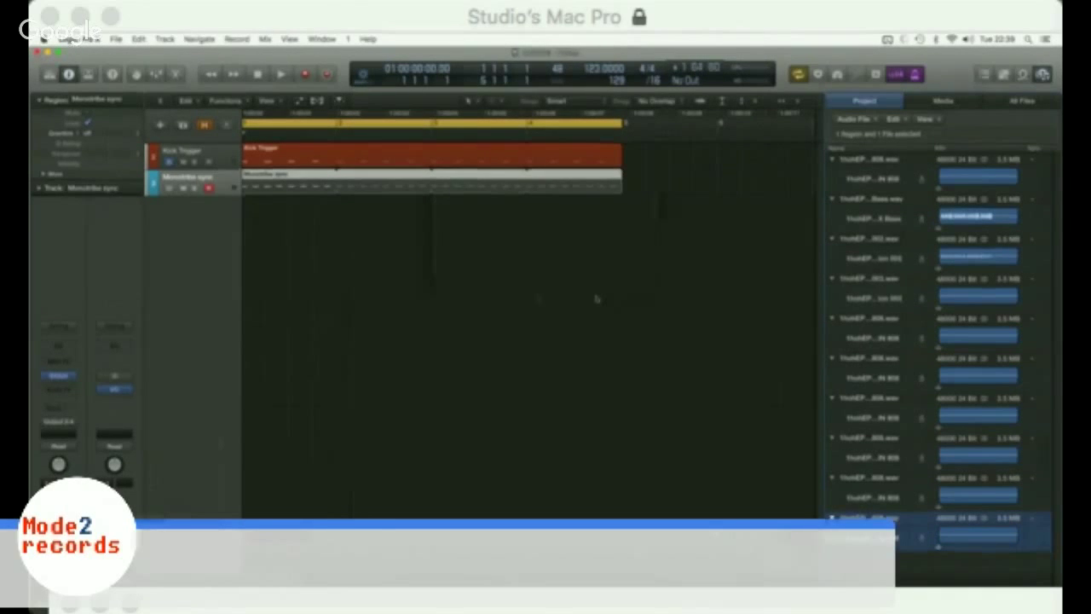
{"action": "left_click", "coordinate": [597, 299]}
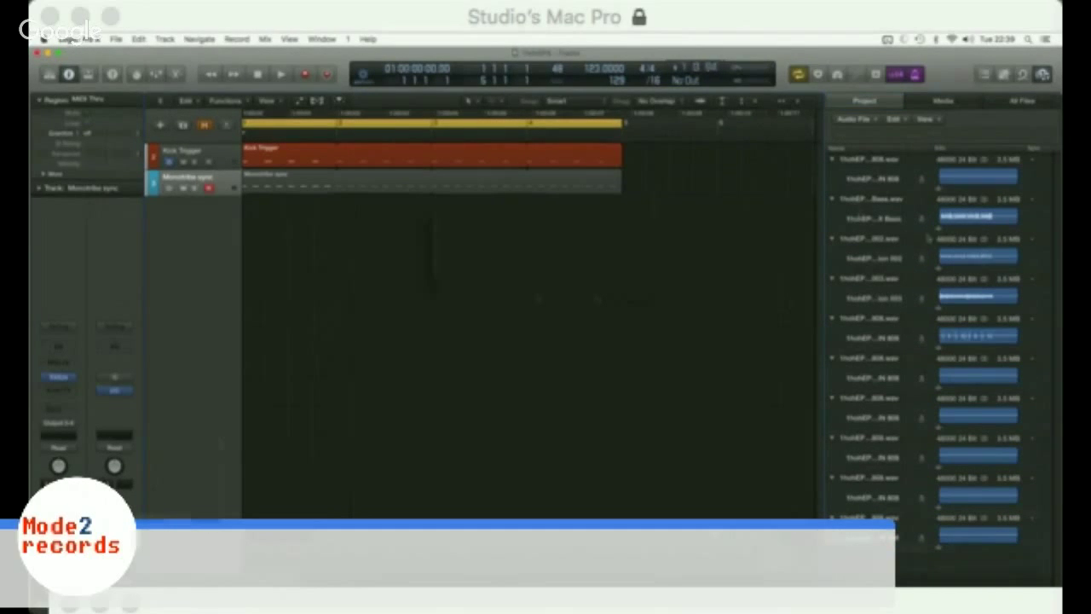
Step: Place the nine track WAV files from the Bass file onward into the arrangement on new tracks and deselect the regions
{"action": "left_click", "coordinate": [833, 200], "text": "alt"}
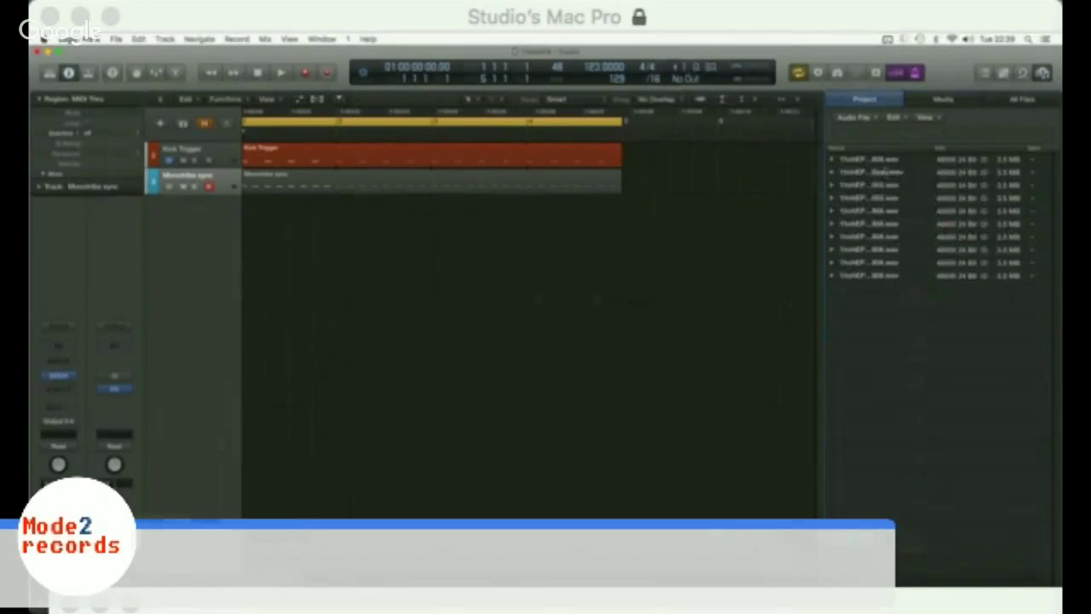
{"action": "left_click", "coordinate": [878, 172]}
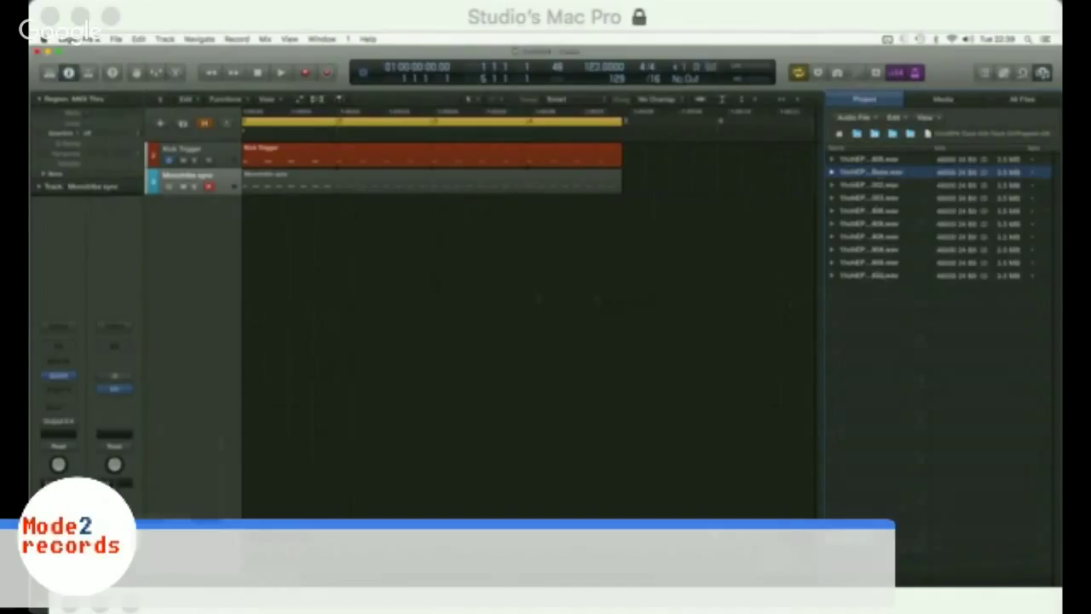
{"action": "left_click", "coordinate": [878, 276], "text": "shift"}
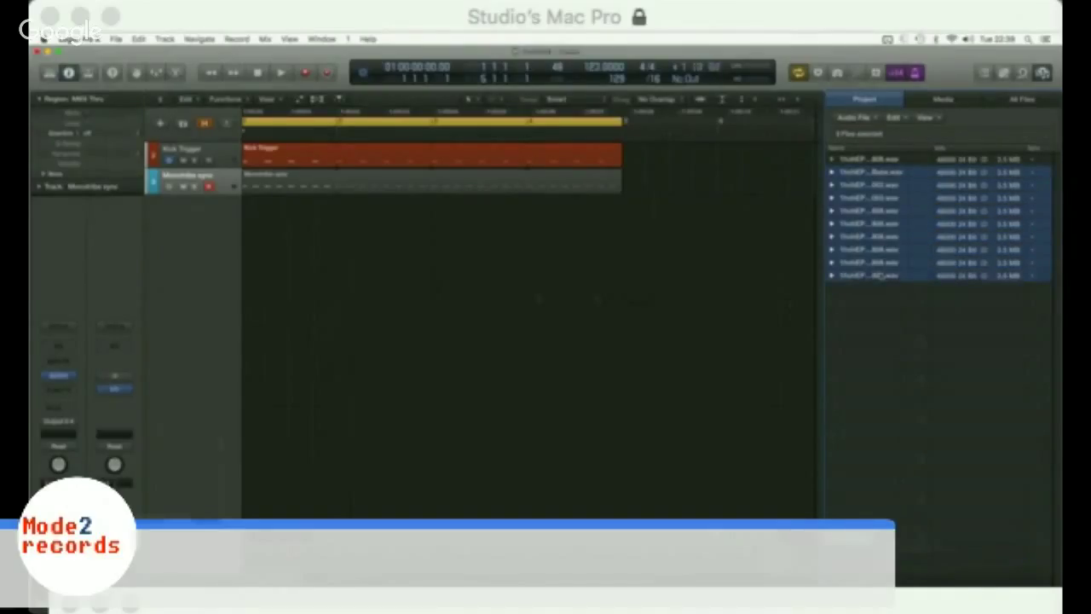
{"action": "left_click_drag", "start_coordinate": [878, 275], "coordinate": [249, 428]}
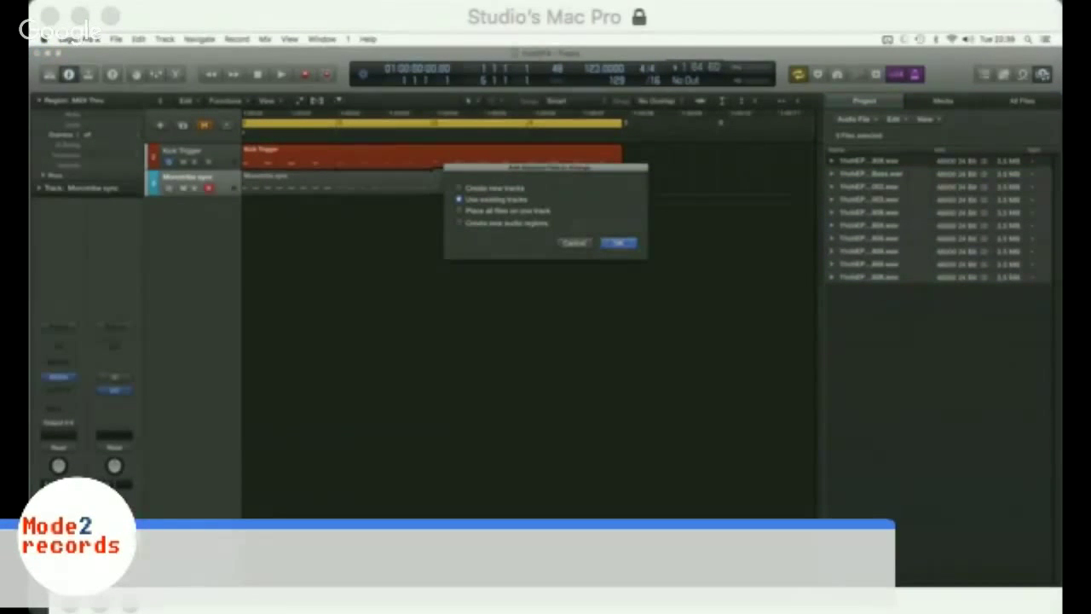
{"action": "left_click", "coordinate": [459, 188]}
{"action": "left_click", "coordinate": [619, 243]}
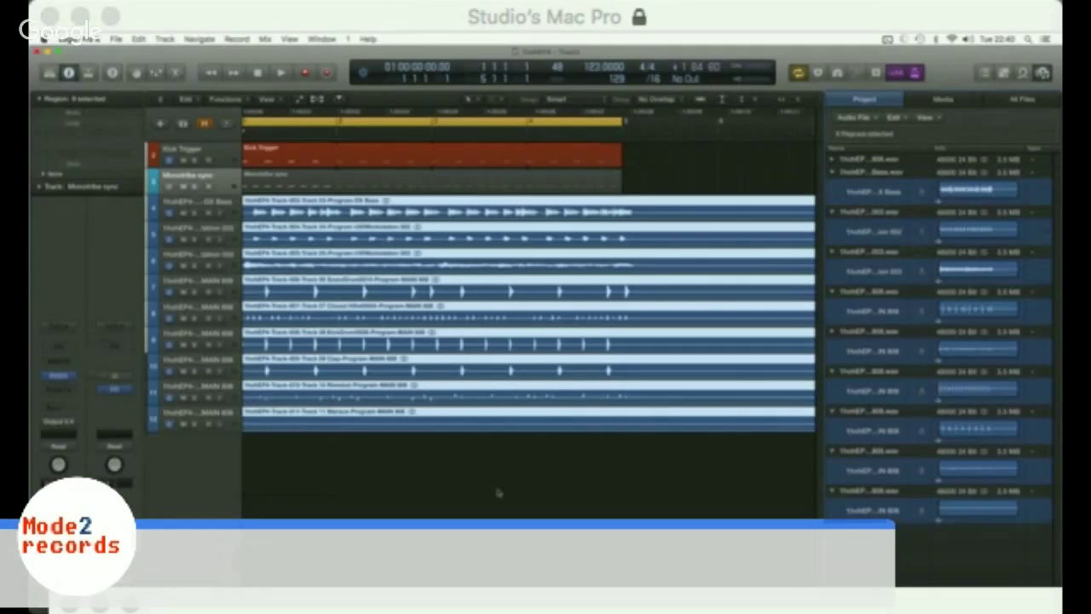
{"action": "left_click", "coordinate": [499, 493]}
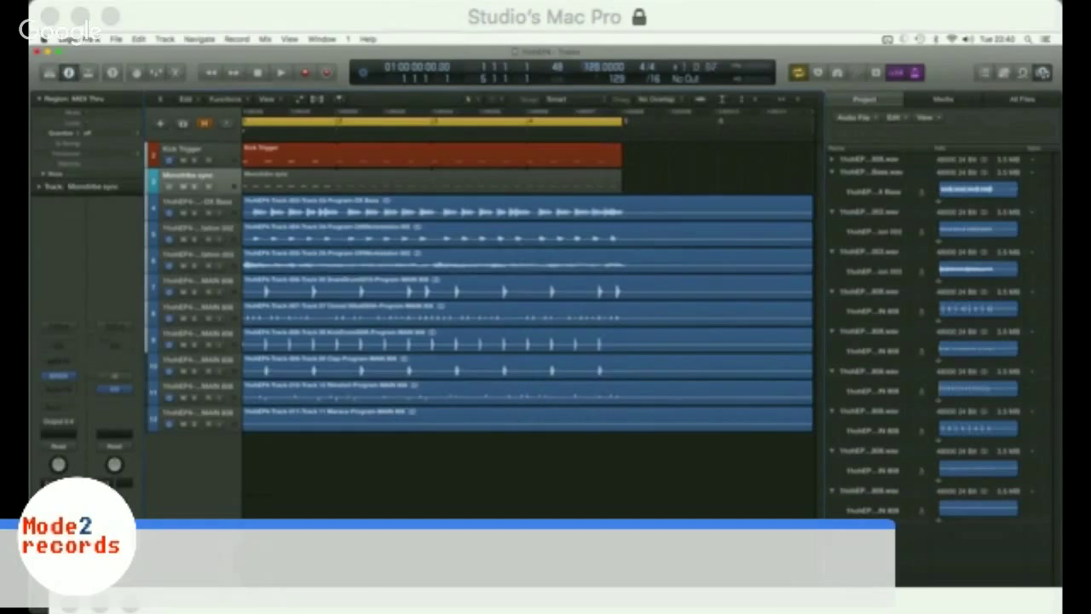
Step: Play back the full arrangement and listen to the Maraca track's region in solo
{"action": "key", "text": "space"}
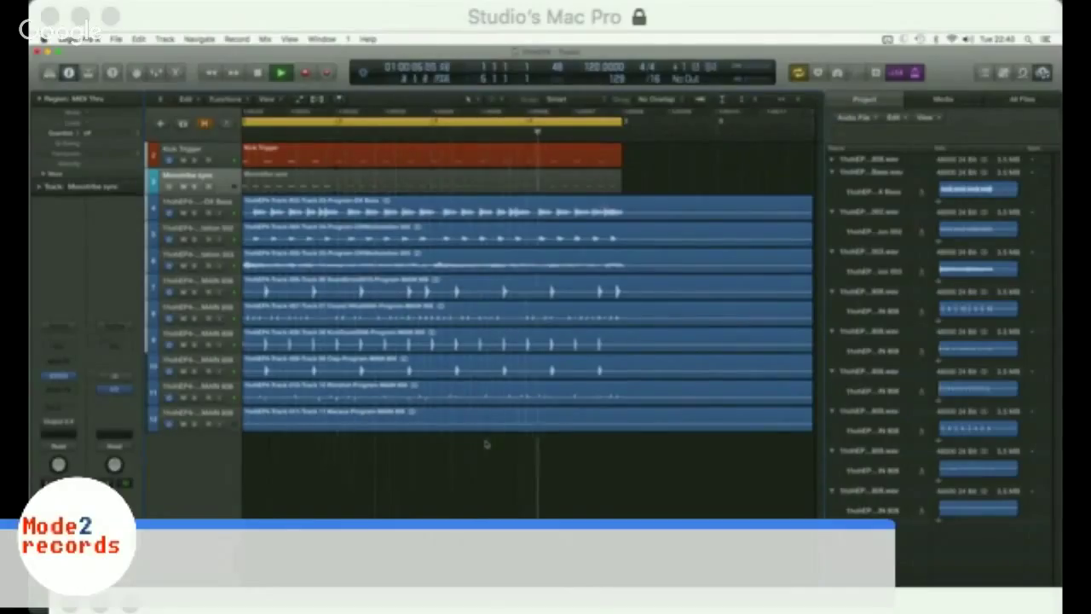
{"action": "key", "text": "space"}
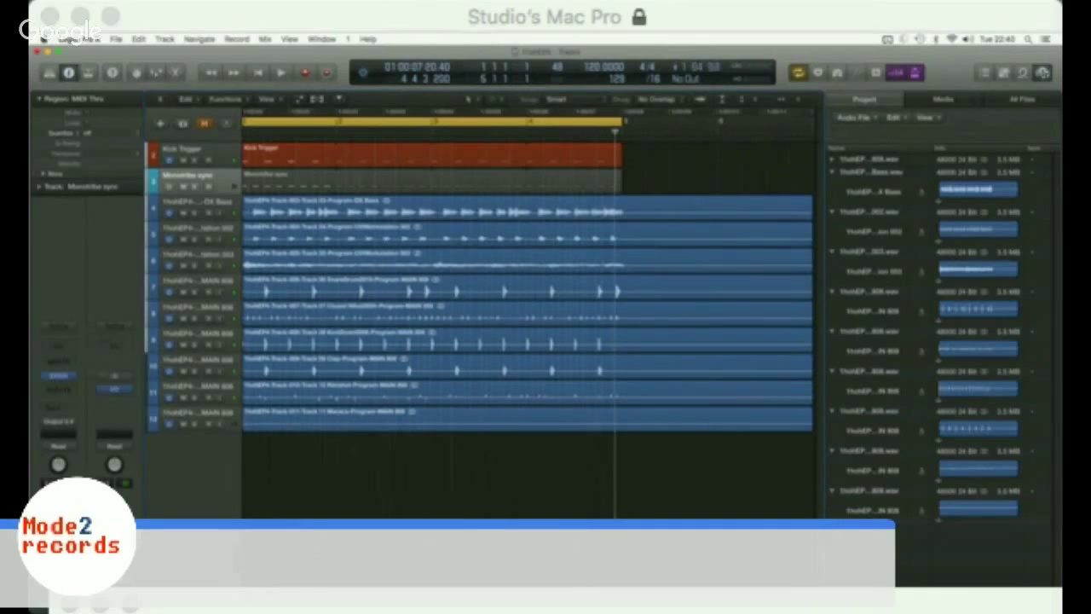
{"action": "left_click", "coordinate": [290, 416]}
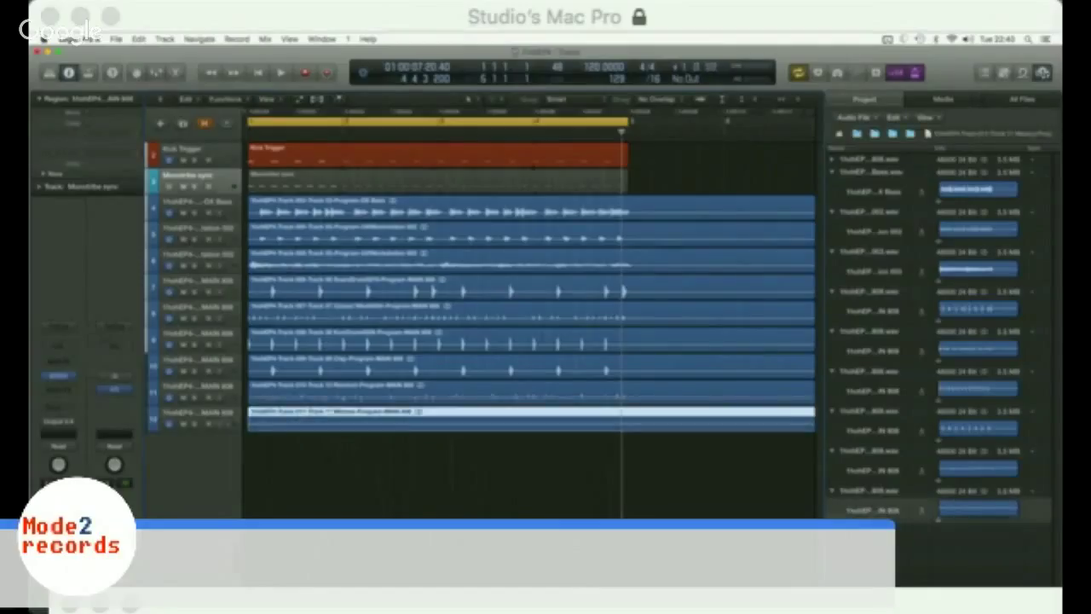
{"action": "key", "text": "ctrl+s"}
{"action": "key", "text": "shift+Return"}
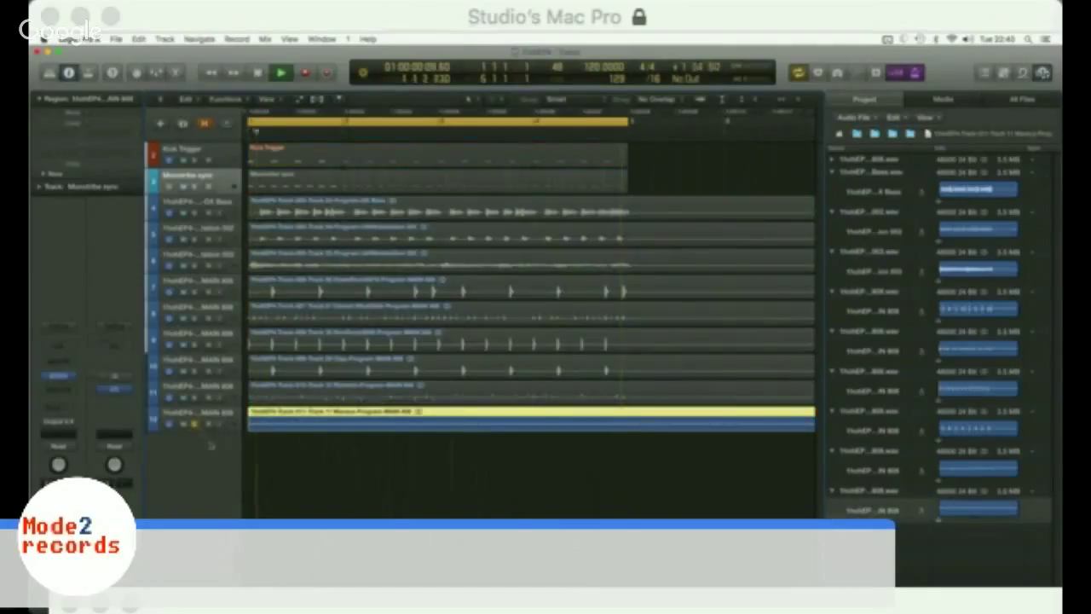
{"action": "key", "text": "ctrl+s"}
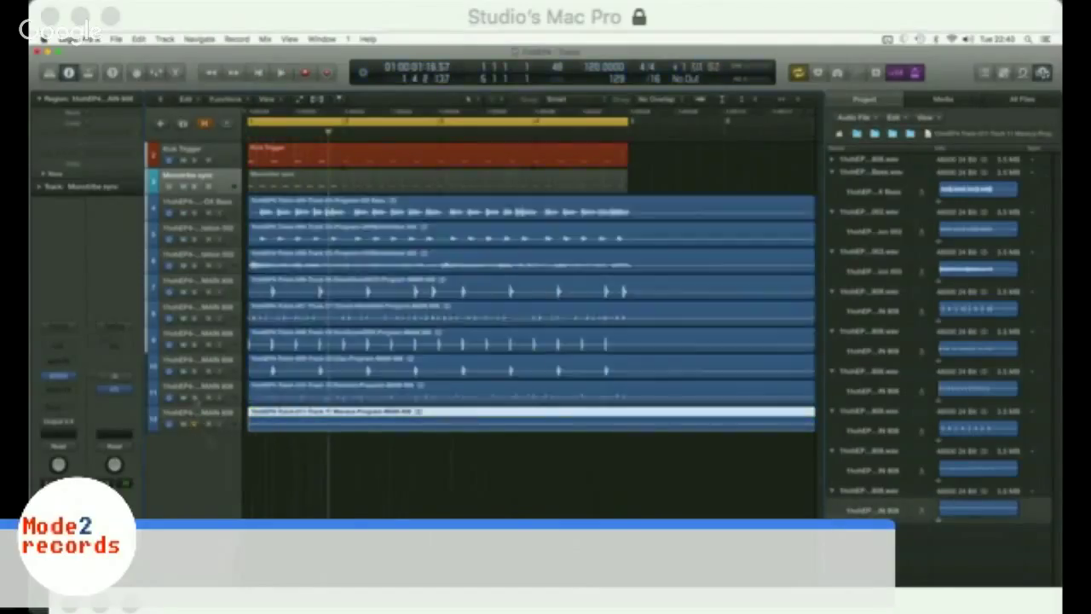
Step: Listen to the Rimshot region's track in solo and rename the track "Rimshot"
{"action": "left_click", "coordinate": [195, 398]}
{"action": "key", "text": "space"}
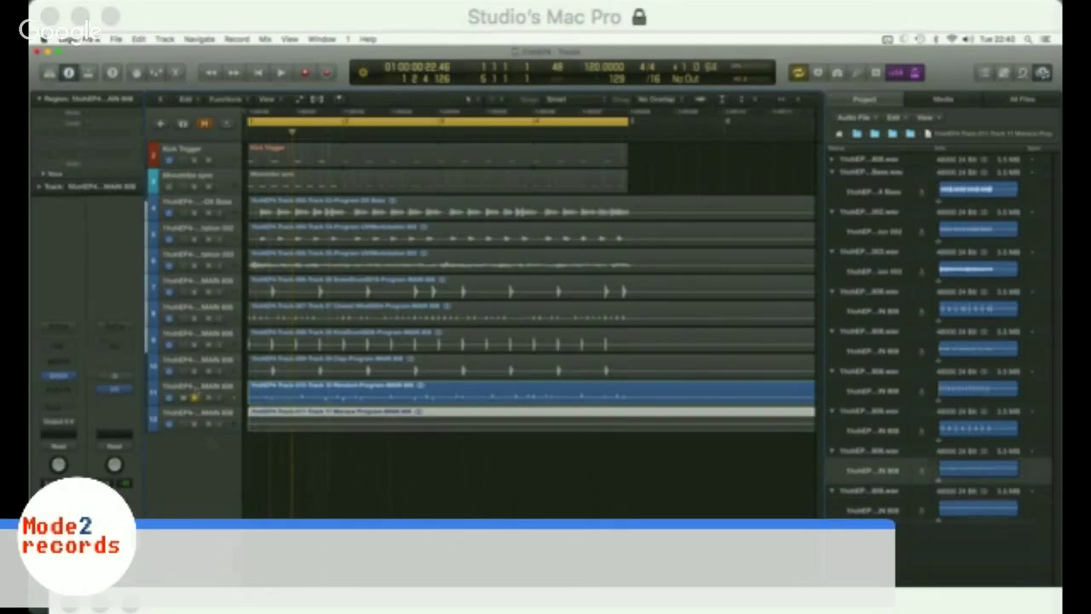
{"action": "key", "text": "ctrl+s"}
{"action": "double_click", "coordinate": [195, 386]}
{"action": "type", "text": "Rimshot"}
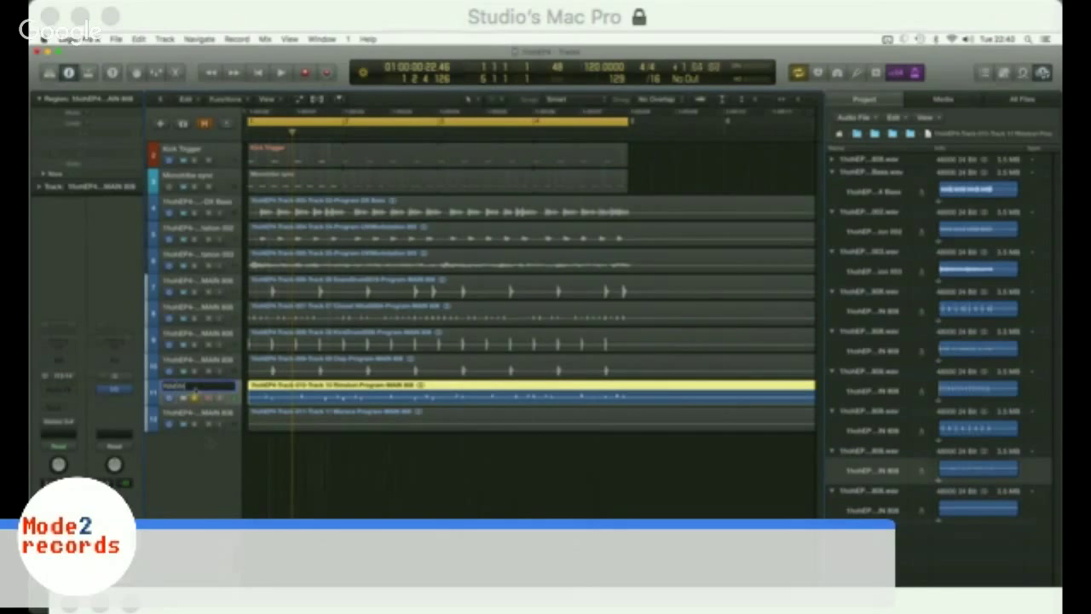
{"action": "key", "text": "Return"}
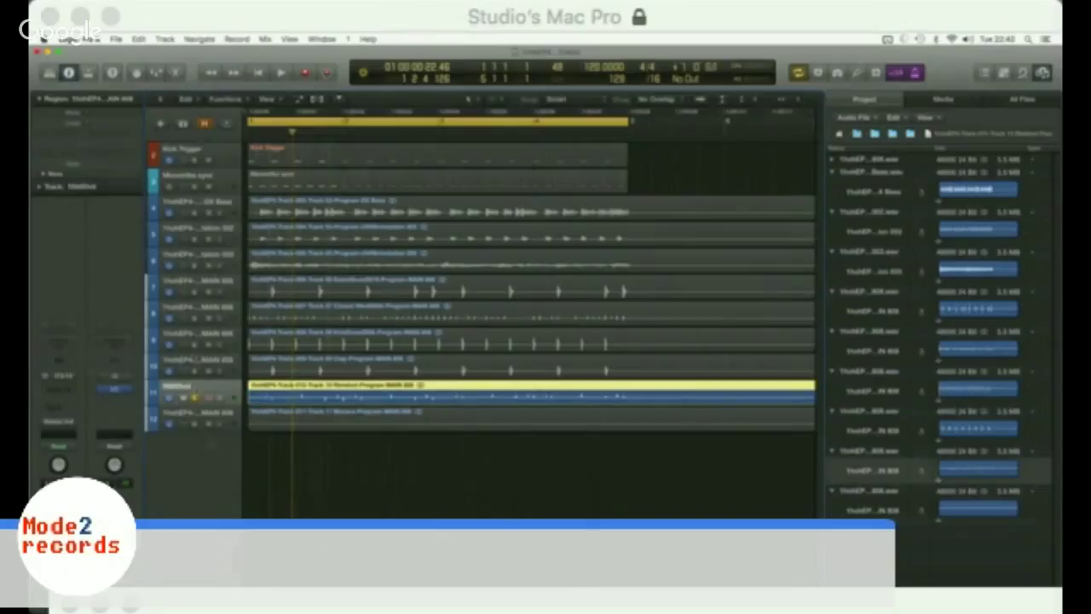
Step: Solo the Clap region's track to listen to it and rename the track "CLap"
{"action": "left_click", "coordinate": [195, 372]}
{"action": "key", "text": "ctrl+s"}
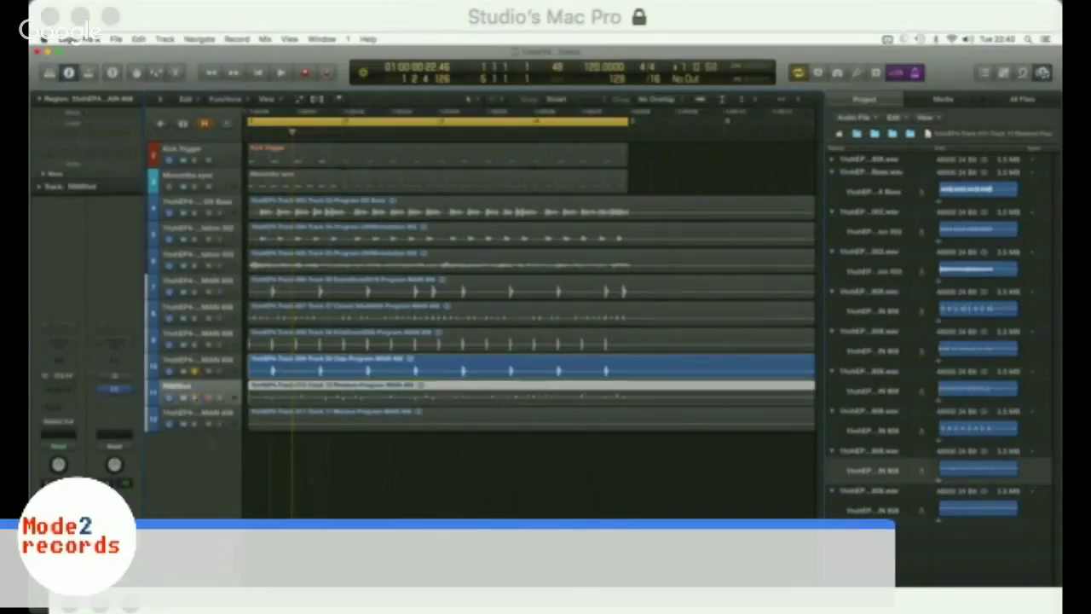
{"action": "key", "text": "space"}
{"action": "left_click", "coordinate": [195, 361]}
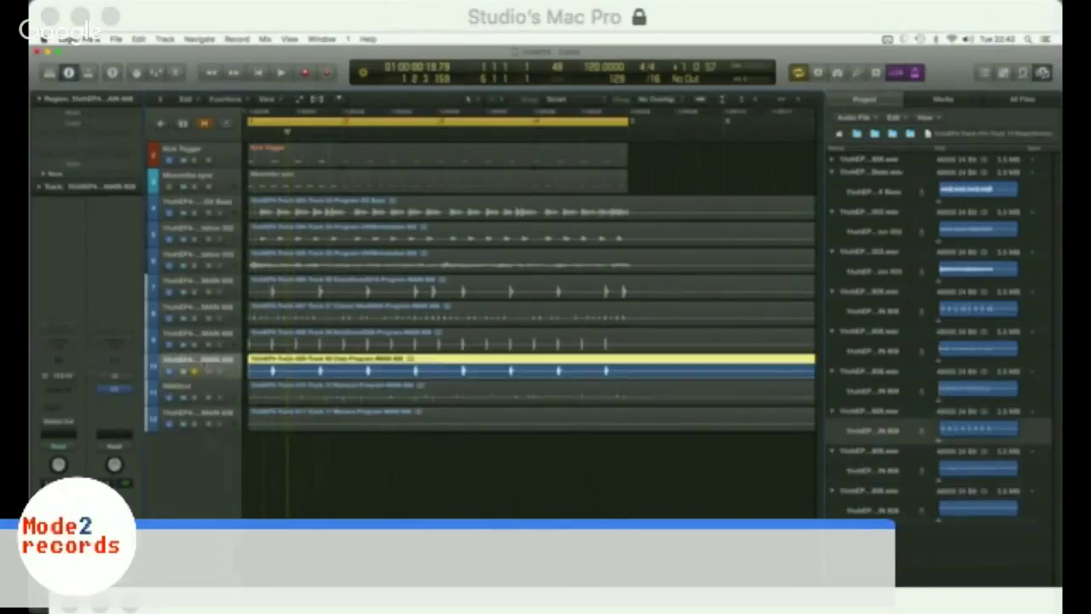
{"action": "type", "text": "CLap"}
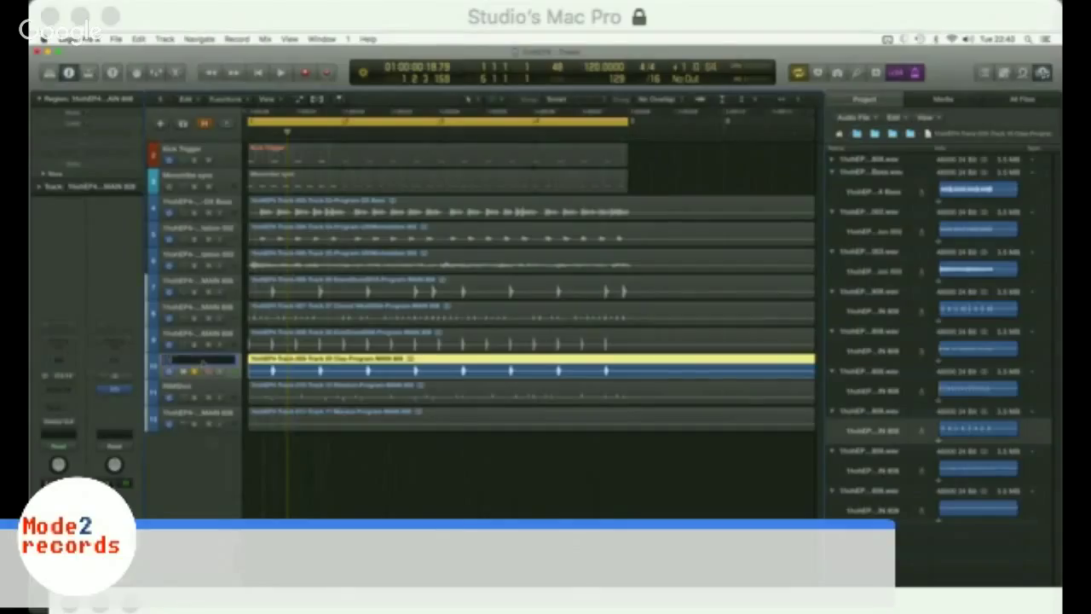
{"action": "key", "text": "Return"}
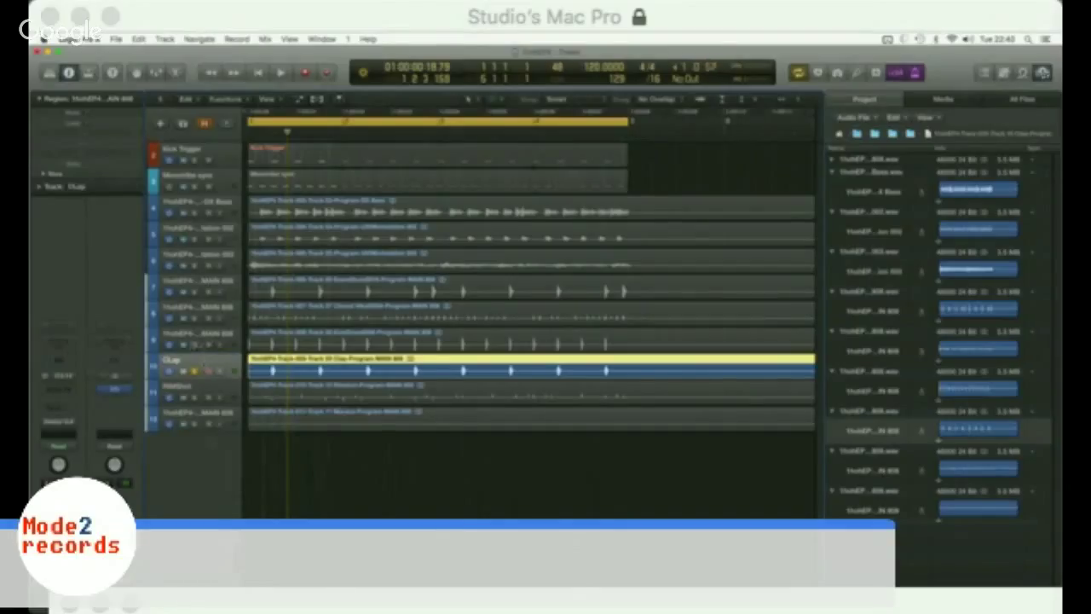
Step: Solo the kick drum and closed hi-hat tracks and rename them "Kick" and "Hats"
{"action": "left_click", "coordinate": [196, 344]}
{"action": "left_click", "coordinate": [195, 338]}
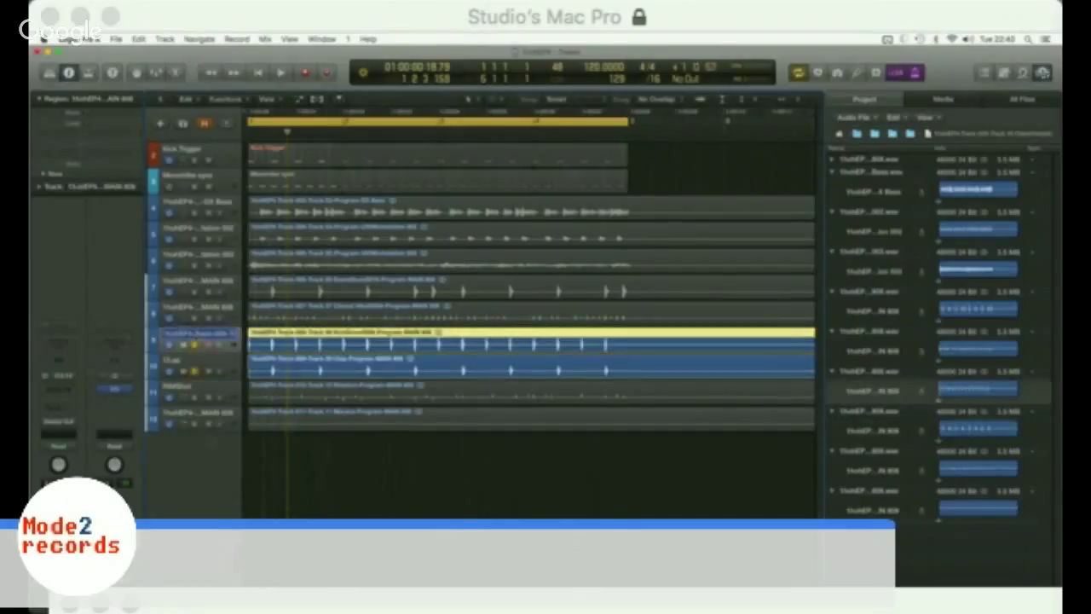
{"action": "type", "text": "Kick"}
{"action": "key", "text": "Return"}
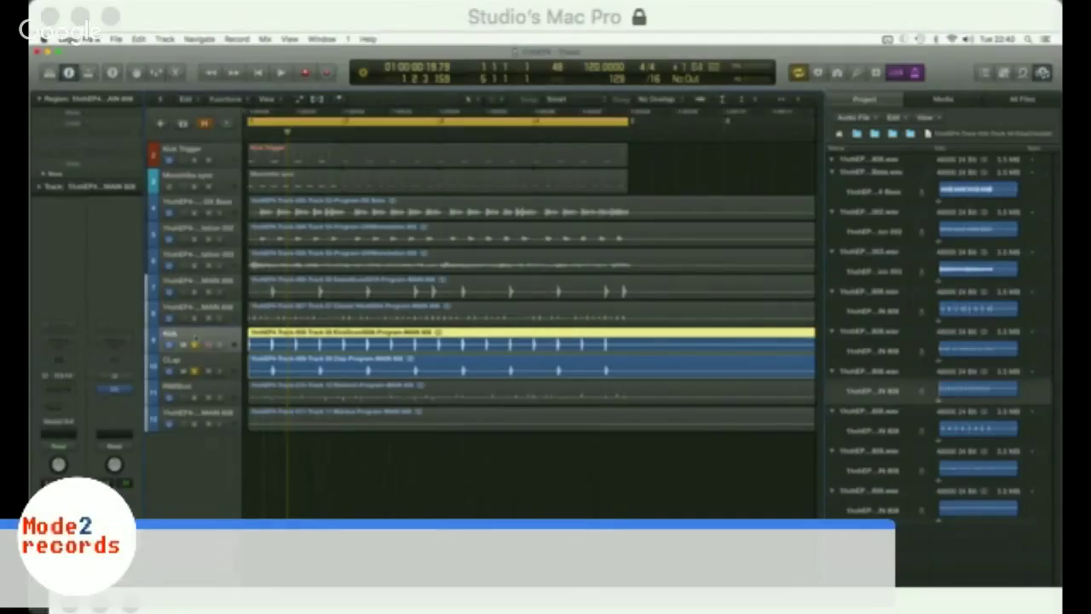
{"action": "double_click", "coordinate": [195, 307]}
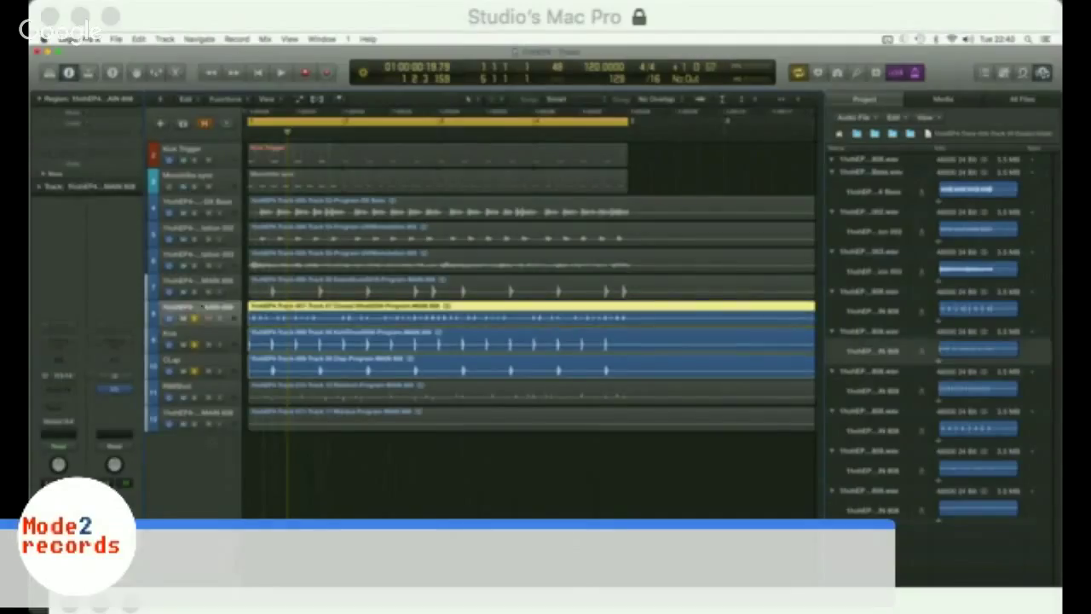
{"action": "type", "text": "Hat"}
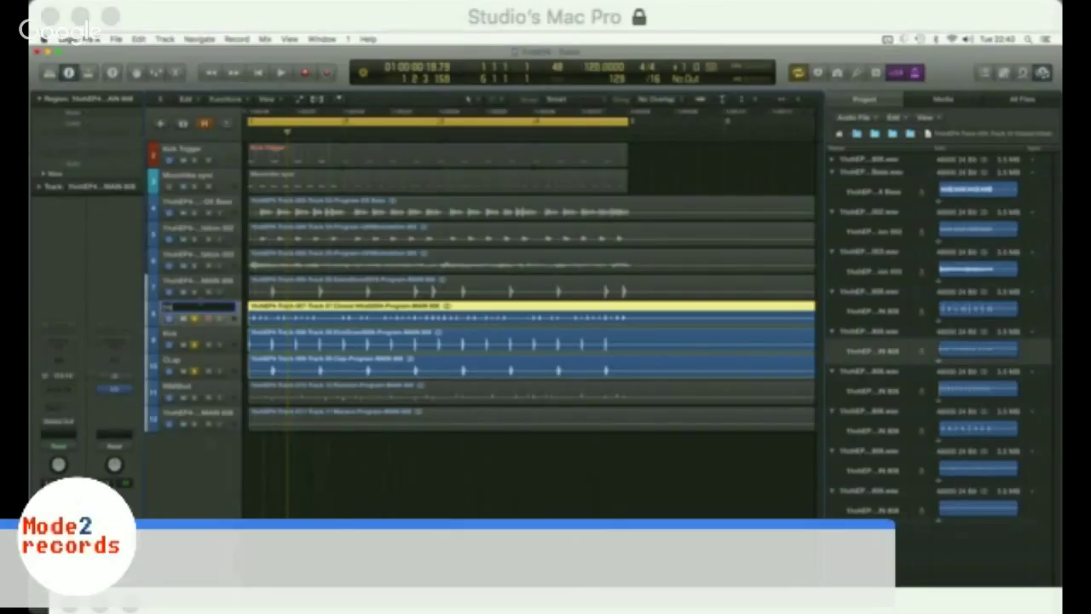
{"action": "key", "text": "Return"}
Step: Solo the snare drum track and rename it "Snare"
{"action": "left_click", "coordinate": [196, 290]}
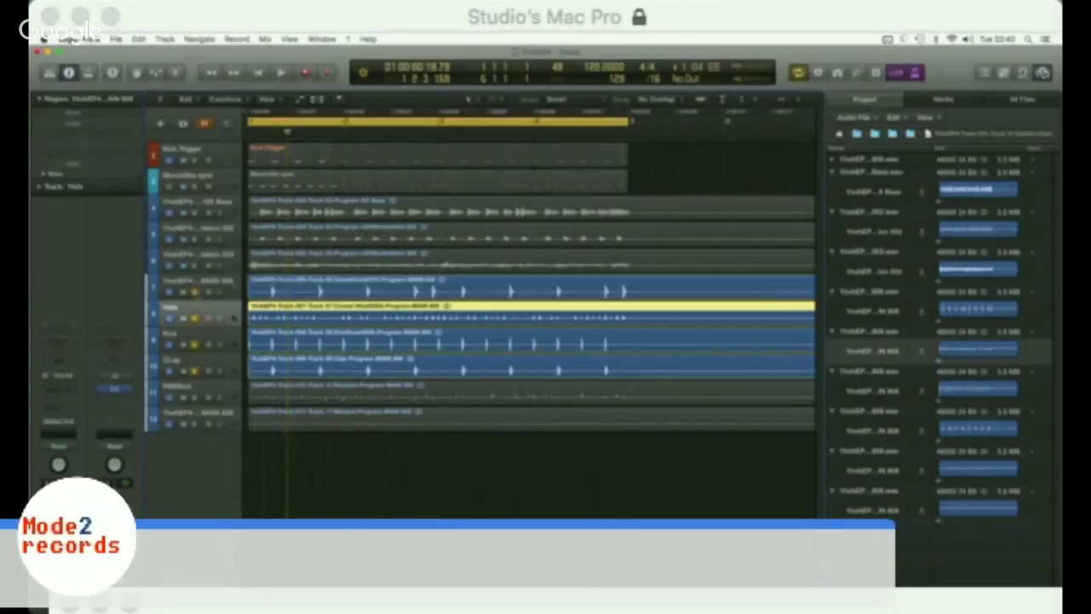
{"action": "double_click", "coordinate": [196, 279]}
{"action": "type", "text": "Snare"}
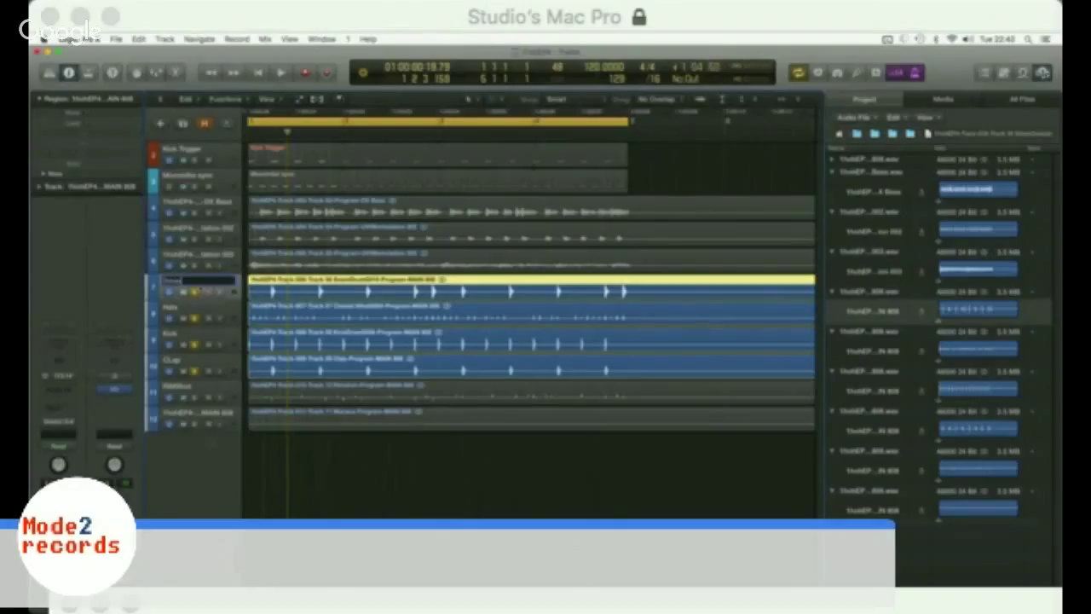
{"action": "key", "text": "Return"}
Step: Rename the track directly above Snare as "Strings"
{"action": "left_click", "coordinate": [196, 254]}
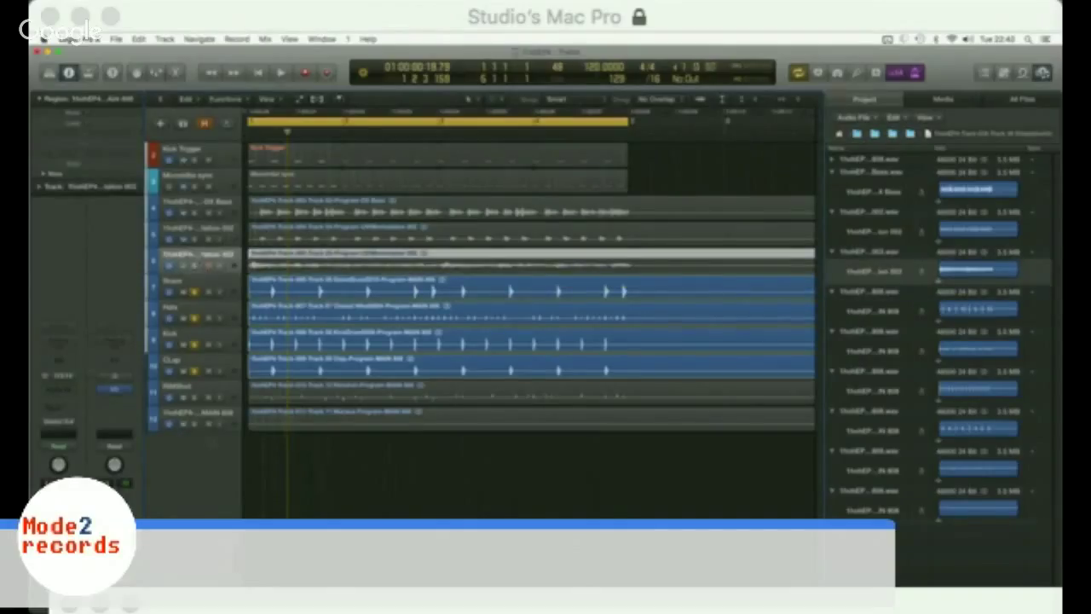
{"action": "double_click", "coordinate": [196, 254]}
{"action": "type", "text": "Strings"}
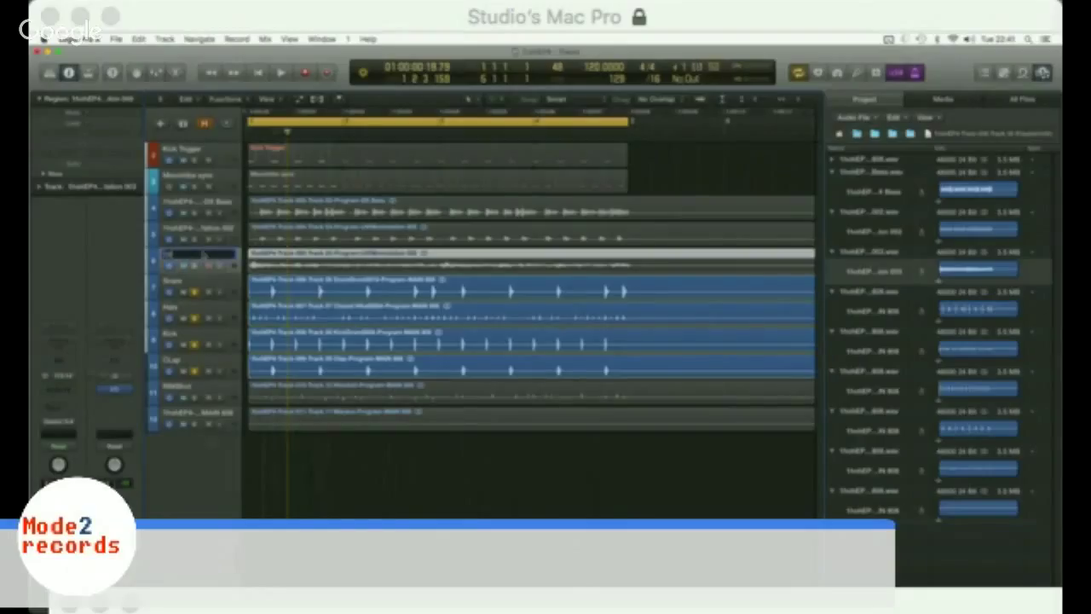
{"action": "key", "text": "Return"}
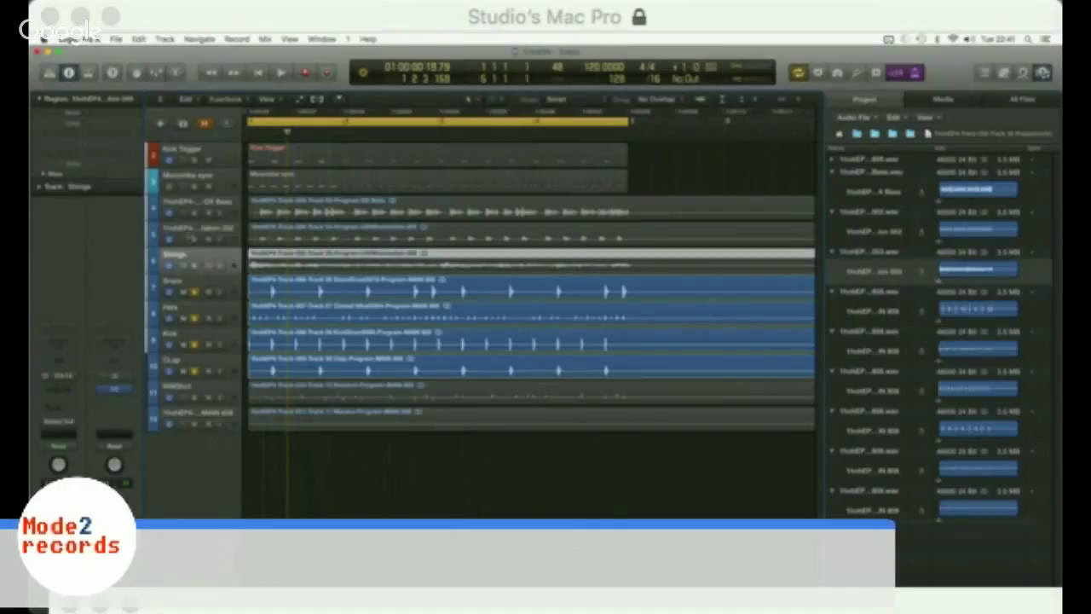
Step: Rename the track above Strings "Piano" and the DX Bass track "Bass"
{"action": "double_click", "coordinate": [184, 229]}
{"action": "type", "text": "Piano"}
{"action": "key", "text": "Return"}
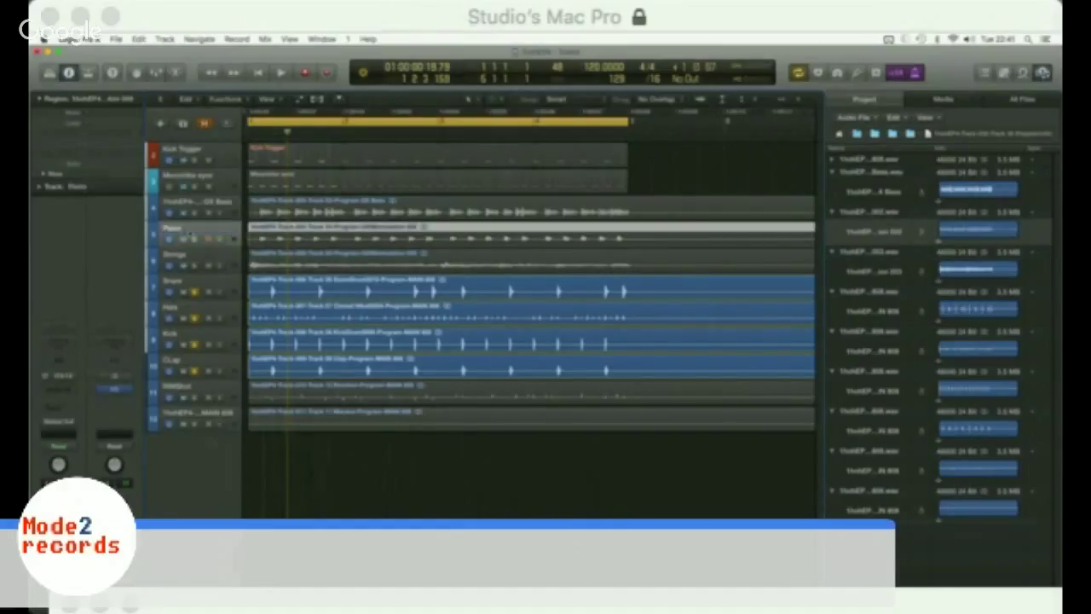
{"action": "left_click", "coordinate": [188, 202]}
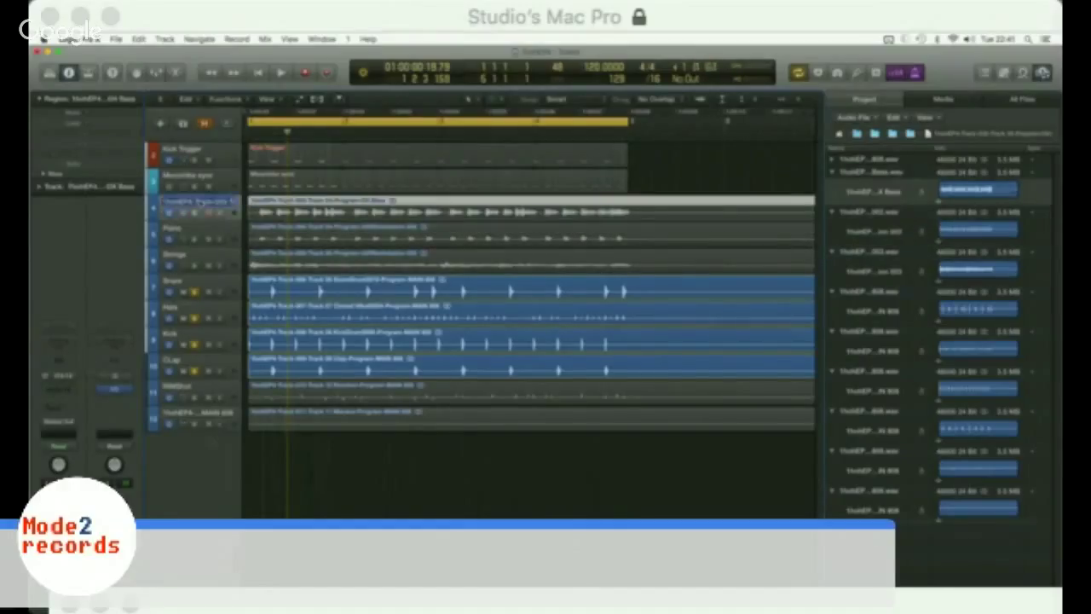
{"action": "left_click", "coordinate": [287, 455]}
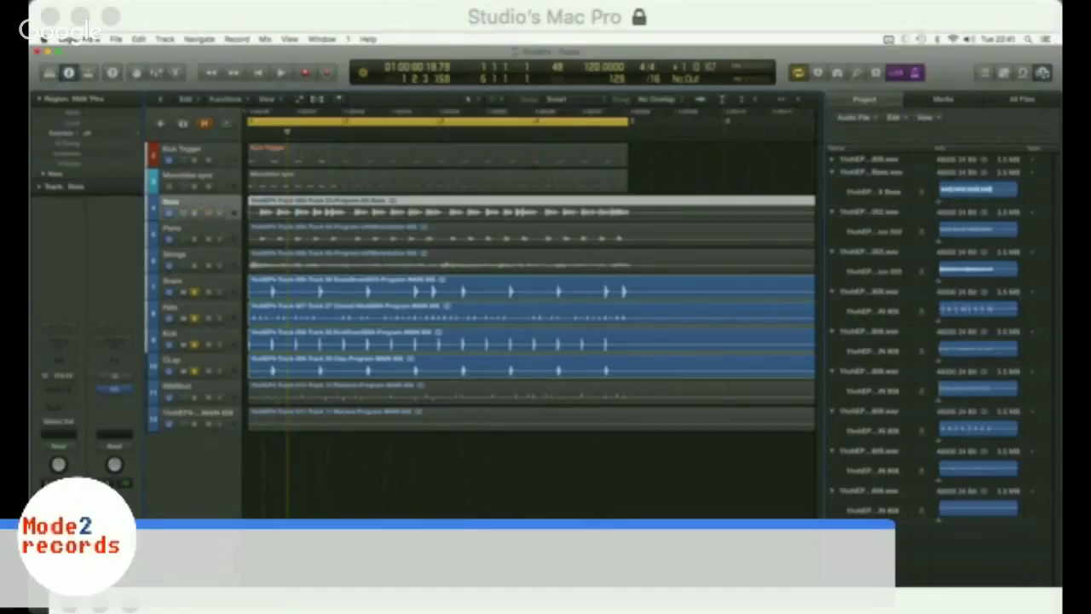
Step: Delete the Maraca region and its track, and turn off solo on the Snare, Hats, Kick and Clap tracks
{"action": "left_click", "coordinate": [217, 423]}
{"action": "key", "text": "Delete"}
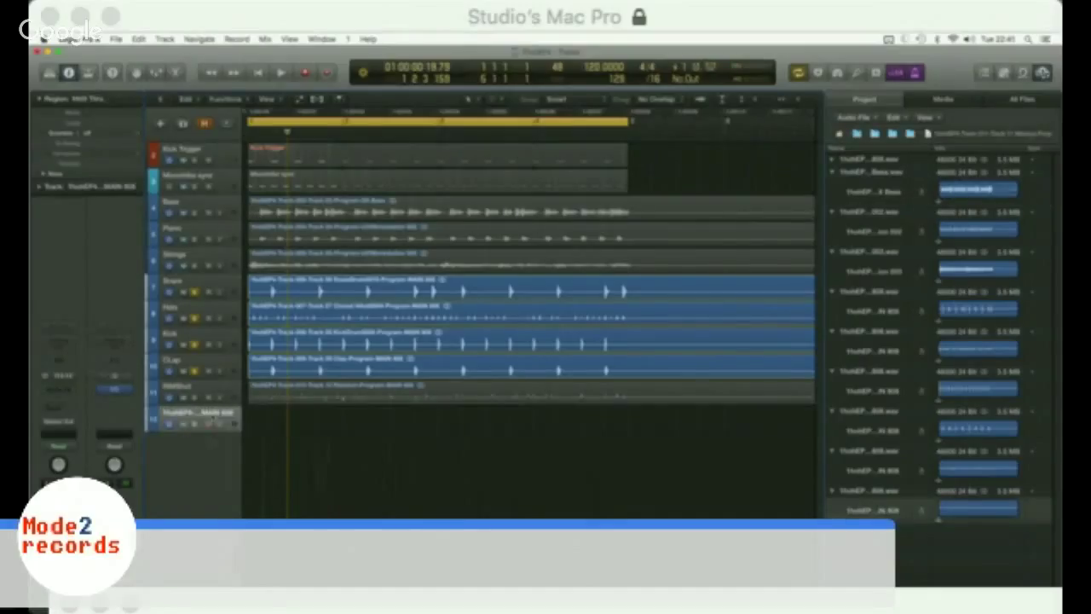
{"action": "key", "text": "super+BackSpace"}
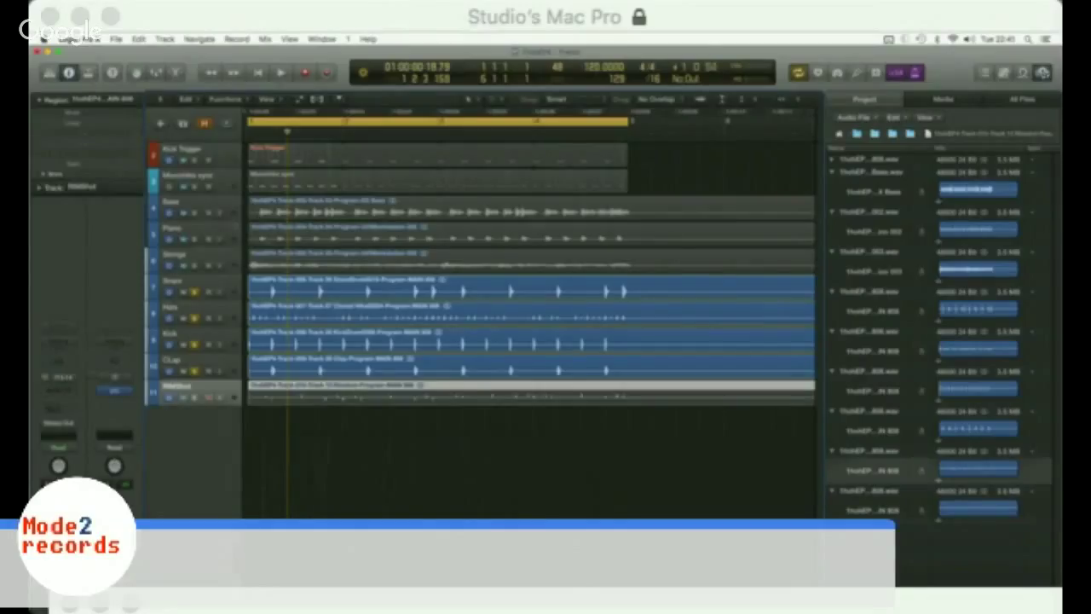
{"action": "key", "text": "shift+d"}
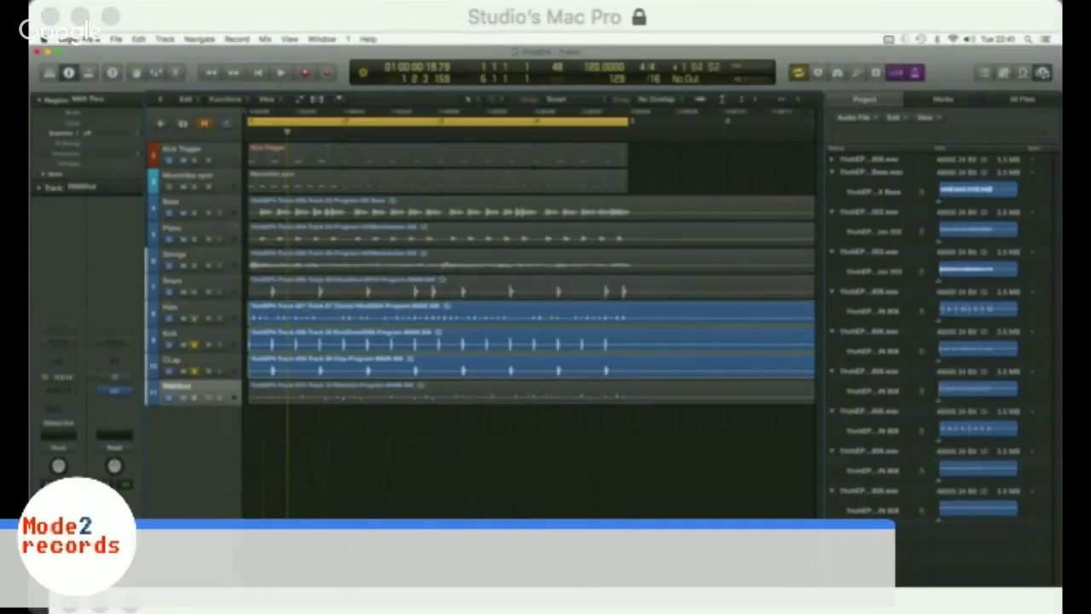
{"action": "key", "text": "super+a"}
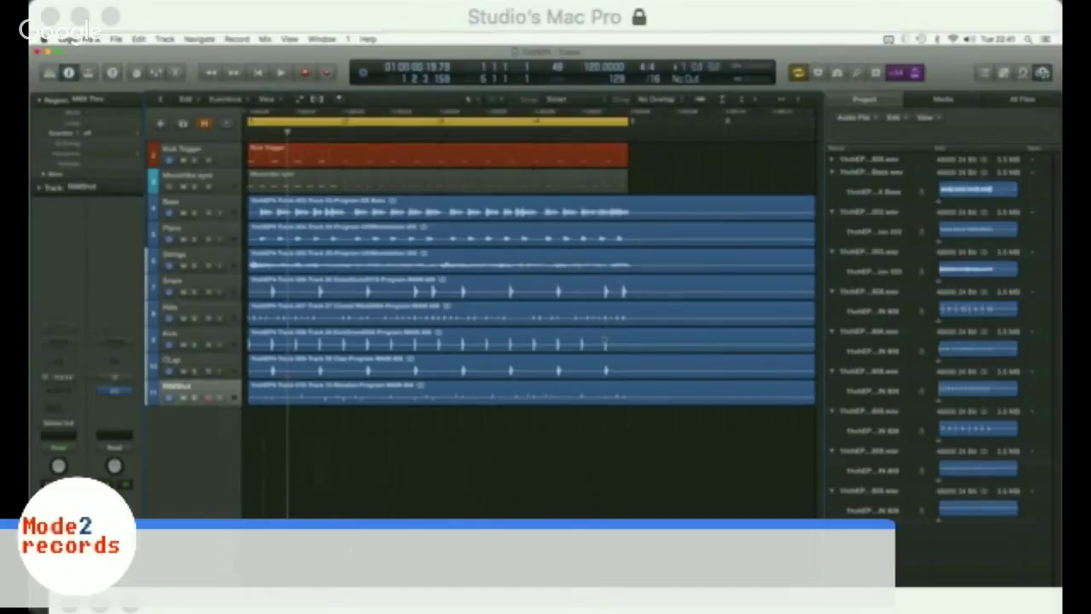
Step: Delete the audio past bar 5 on all eight audio tracks using the Marquee tool, and hide the project audio browser
{"action": "key", "text": "t"}
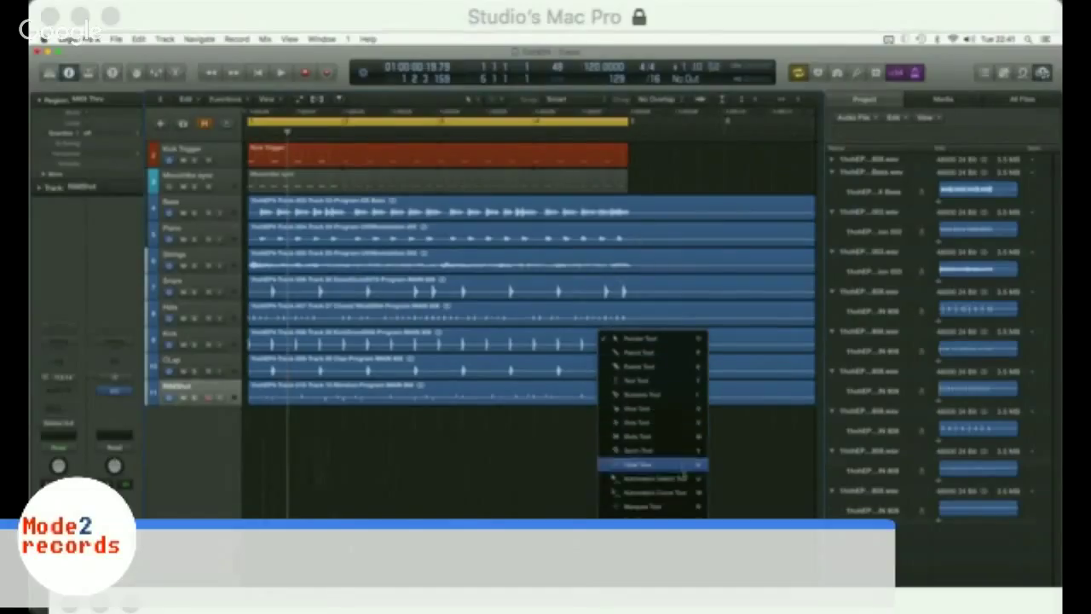
{"action": "left_click", "coordinate": [685, 508]}
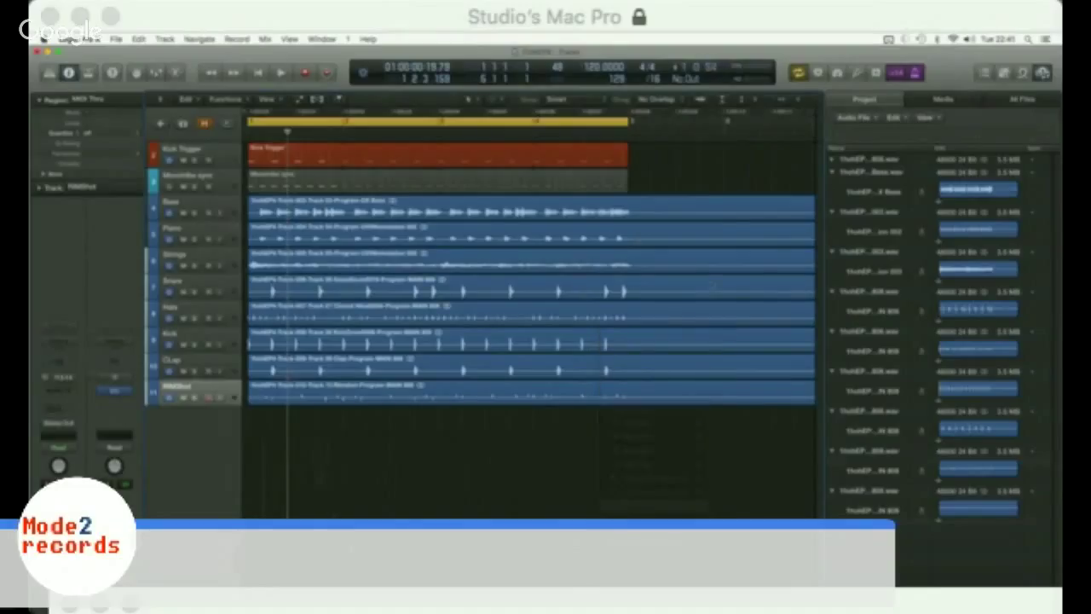
{"action": "left_click_drag", "start_coordinate": [627, 194], "coordinate": [797, 441]}
{"action": "key", "text": "Delete"}
{"action": "key", "text": "super+Left"}
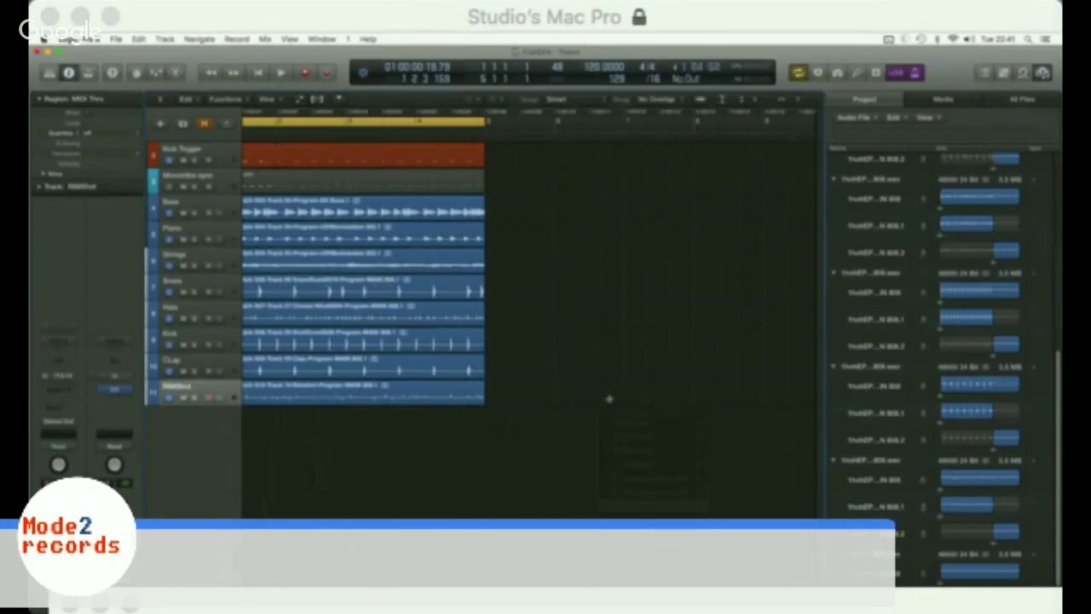
{"action": "key", "text": "super+Right"}
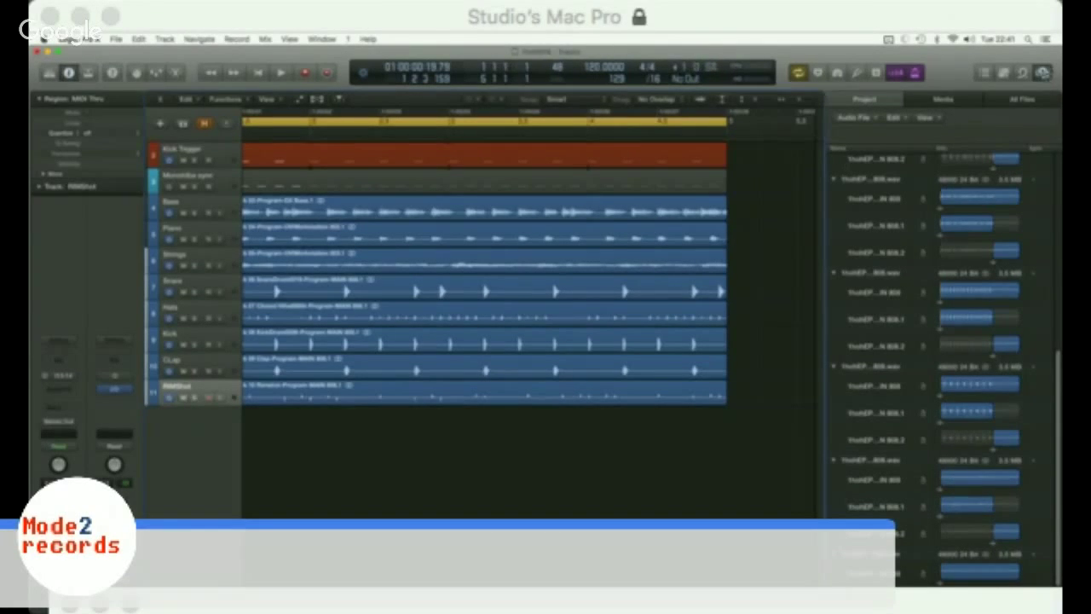
{"action": "left_click", "coordinate": [1041, 73]}
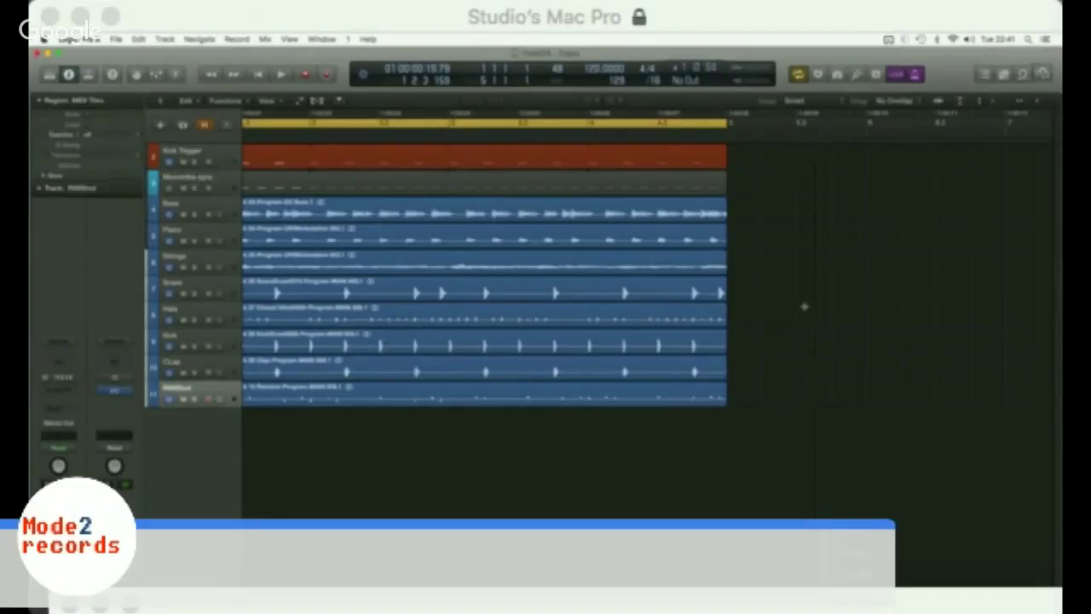
Step: Reorder the audio tracks so Kick, Snare, Clap, Rimshot and Hats sit together above Bass, Piano and Strings
{"action": "key", "text": "super+Left"}
{"action": "key", "text": "super+Left"}
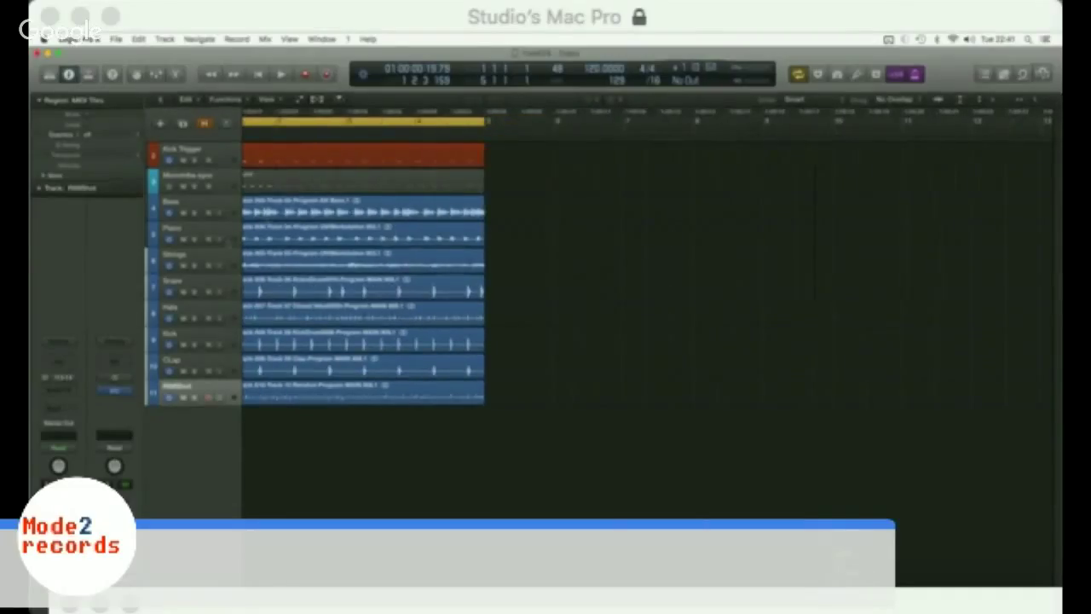
{"action": "left_click_drag", "start_coordinate": [190, 334], "coordinate": [181, 198]}
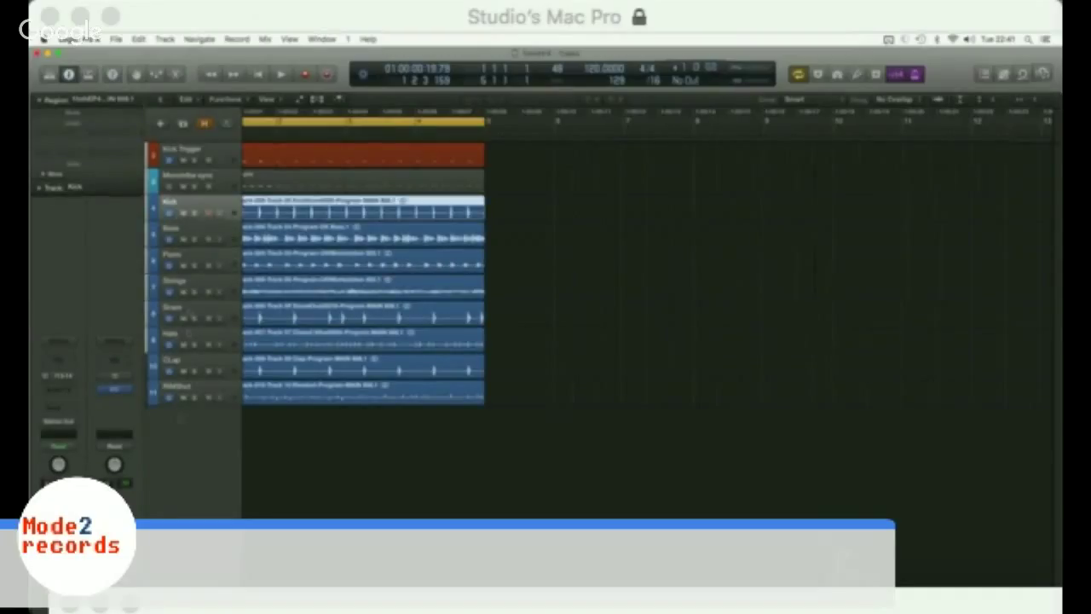
{"action": "left_click_drag", "start_coordinate": [175, 309], "coordinate": [173, 230]}
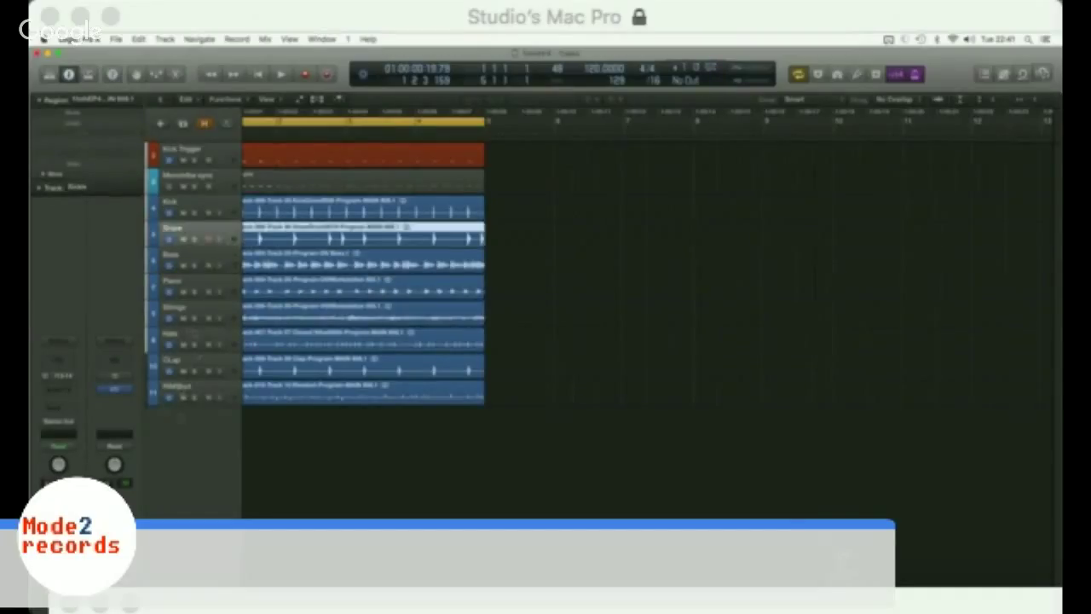
{"action": "left_click_drag", "start_coordinate": [194, 331], "coordinate": [180, 254]}
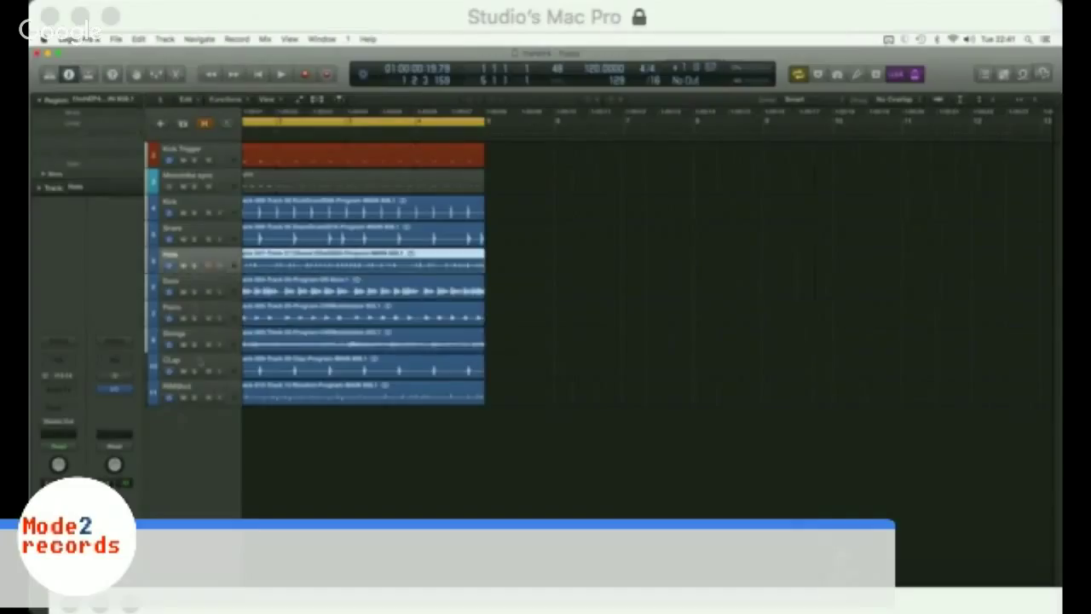
{"action": "left_click_drag", "start_coordinate": [184, 363], "coordinate": [184, 255]}
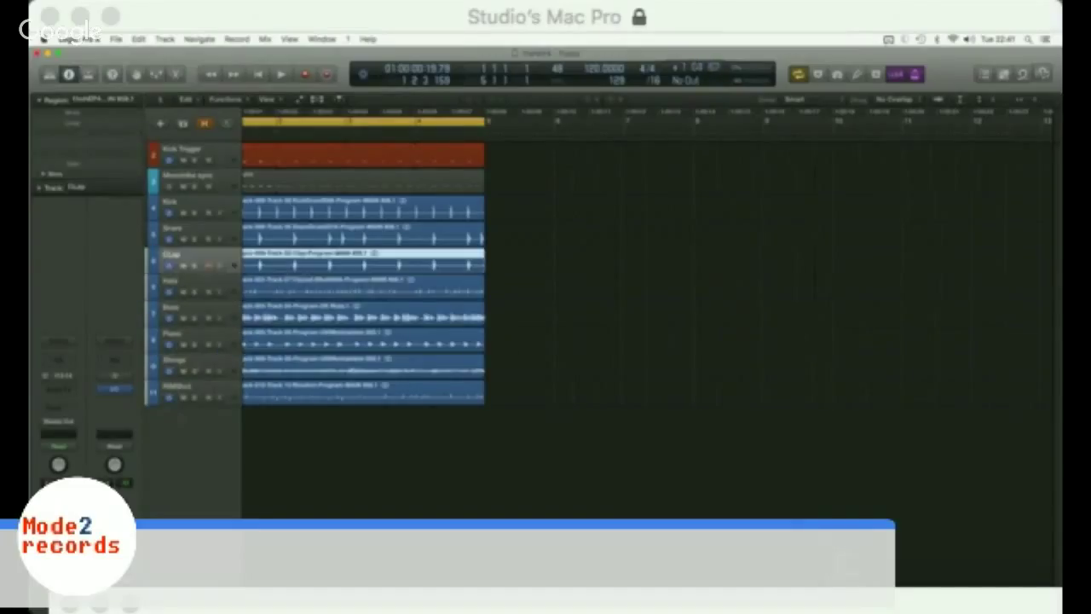
{"action": "left_click_drag", "start_coordinate": [187, 388], "coordinate": [183, 284]}
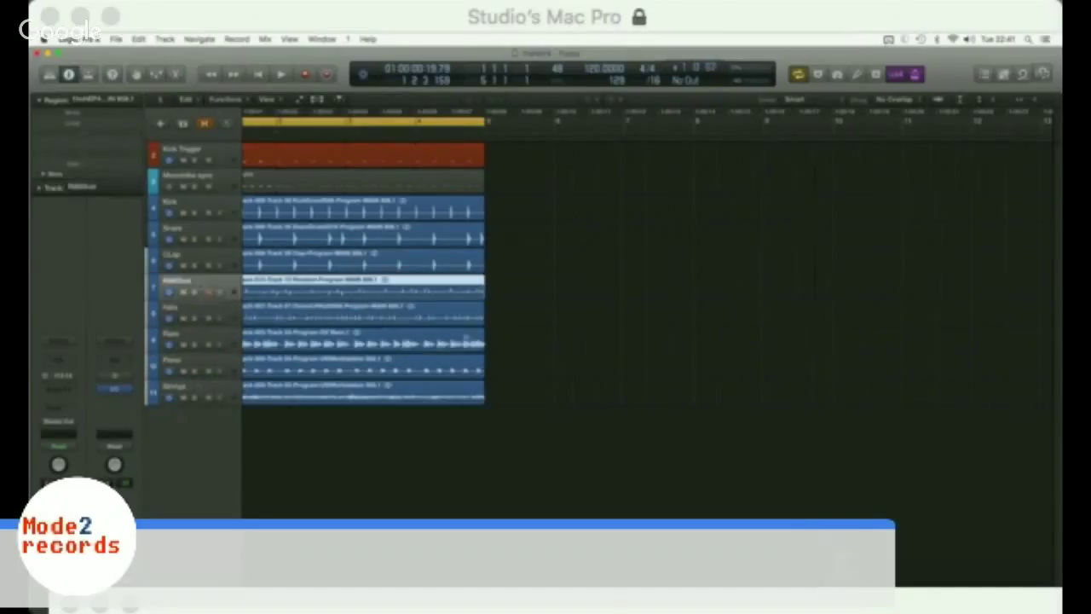
{"action": "left_click", "coordinate": [588, 341]}
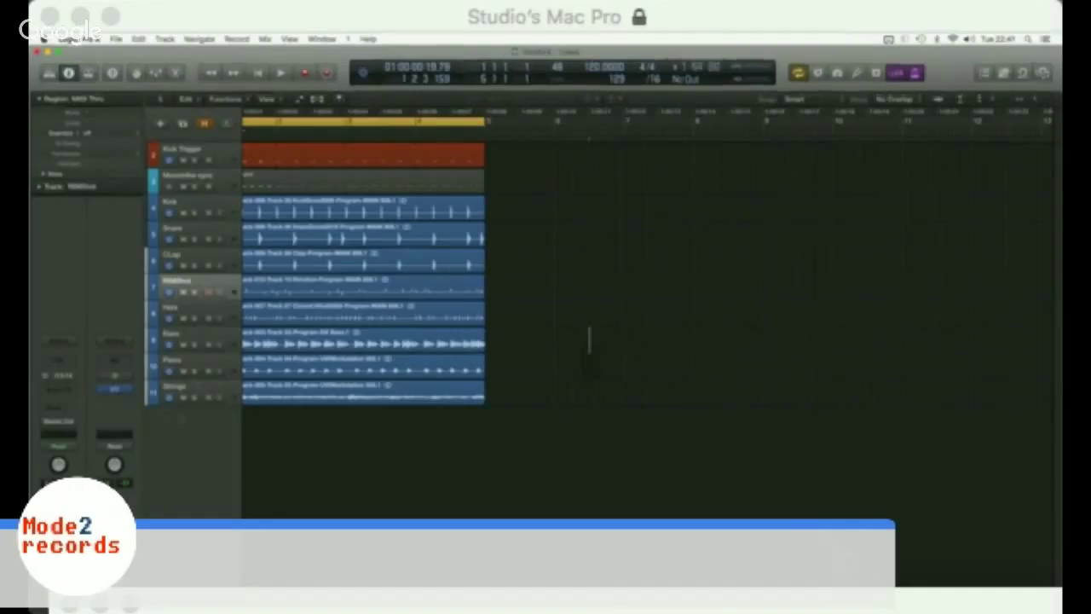
Step: Show the mixer and colour the Kick, Snare, Clap, Rimshot and Hats tracks red
{"action": "key", "text": "super+Right"}
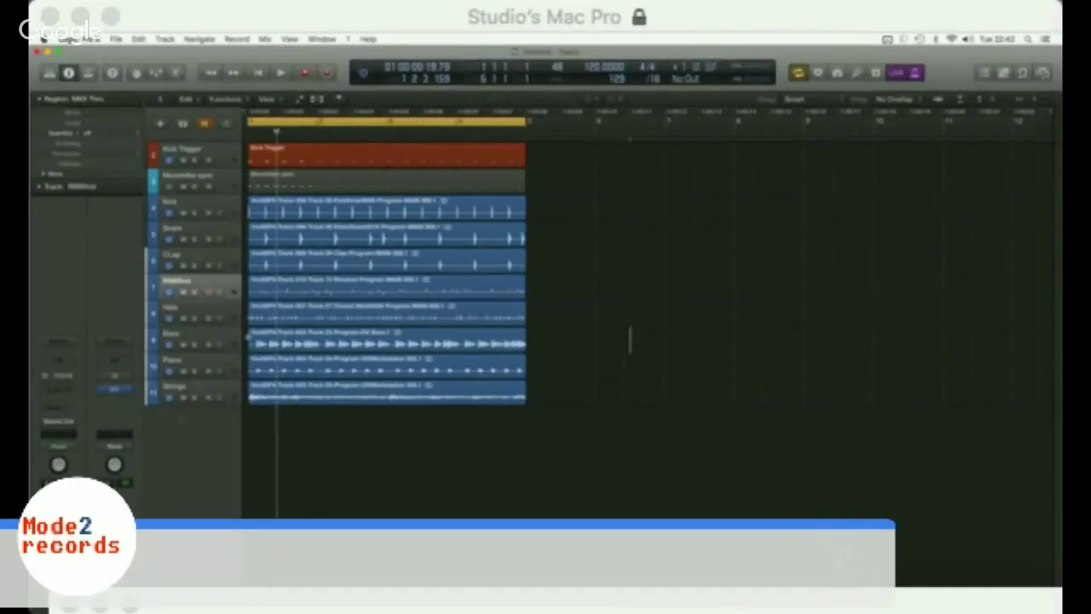
{"action": "key", "text": "x"}
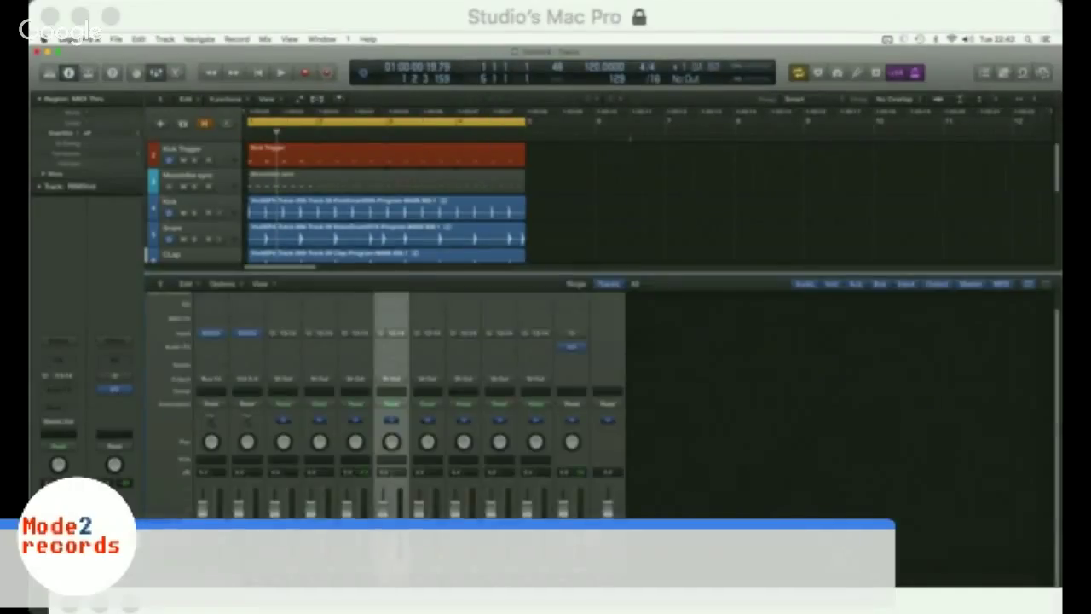
{"action": "left_click", "coordinate": [170, 201]}
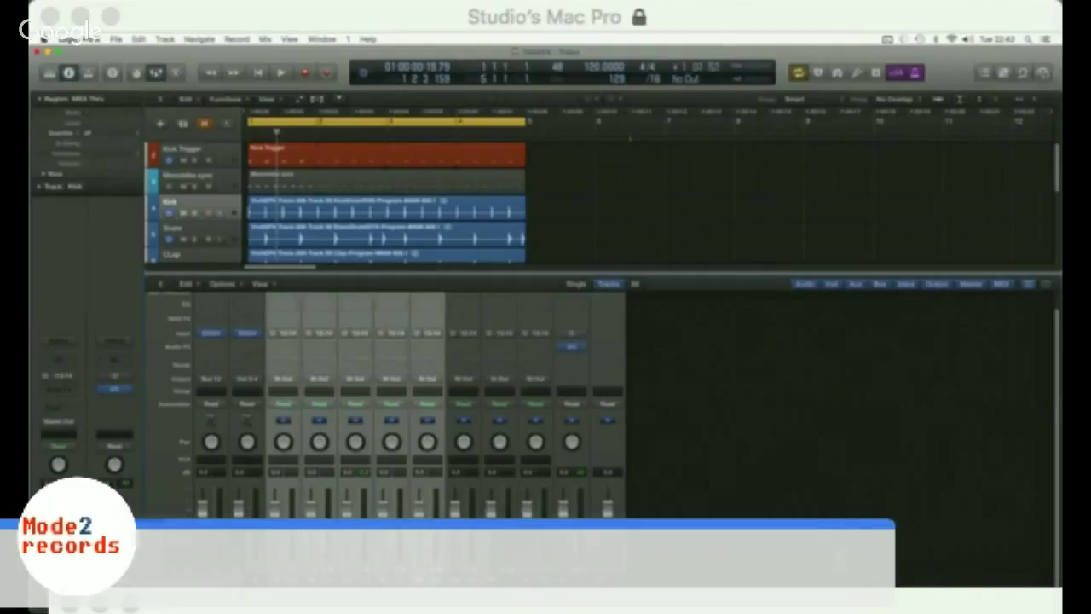
{"action": "key", "text": "alt+c"}
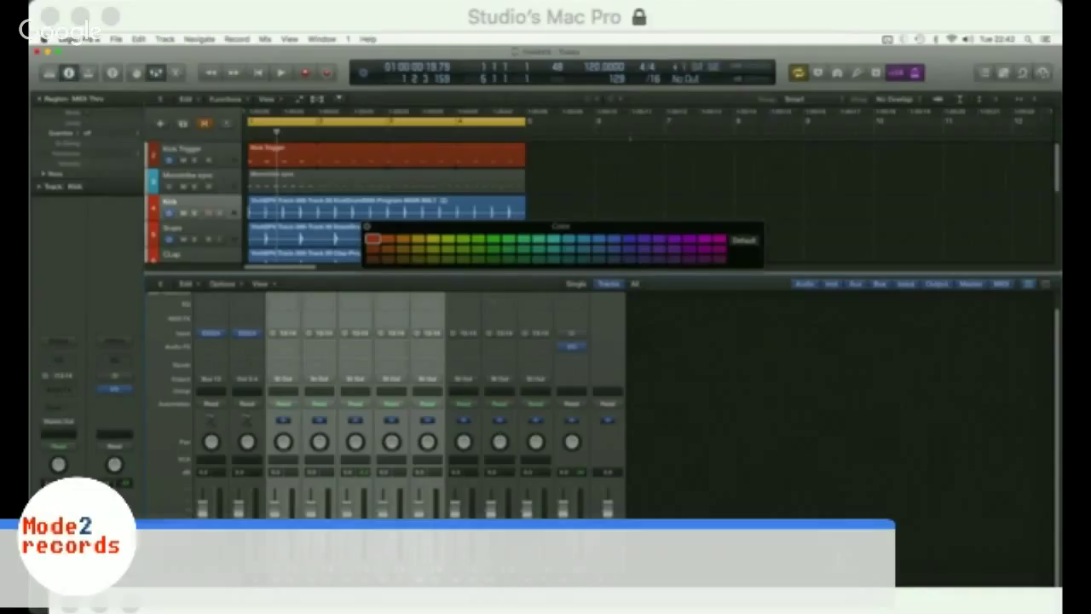
Step: Colour the Bass track bright blue, the Piano track green and the Strings track yellow, and close the colour palette
{"action": "key", "text": "Down"}
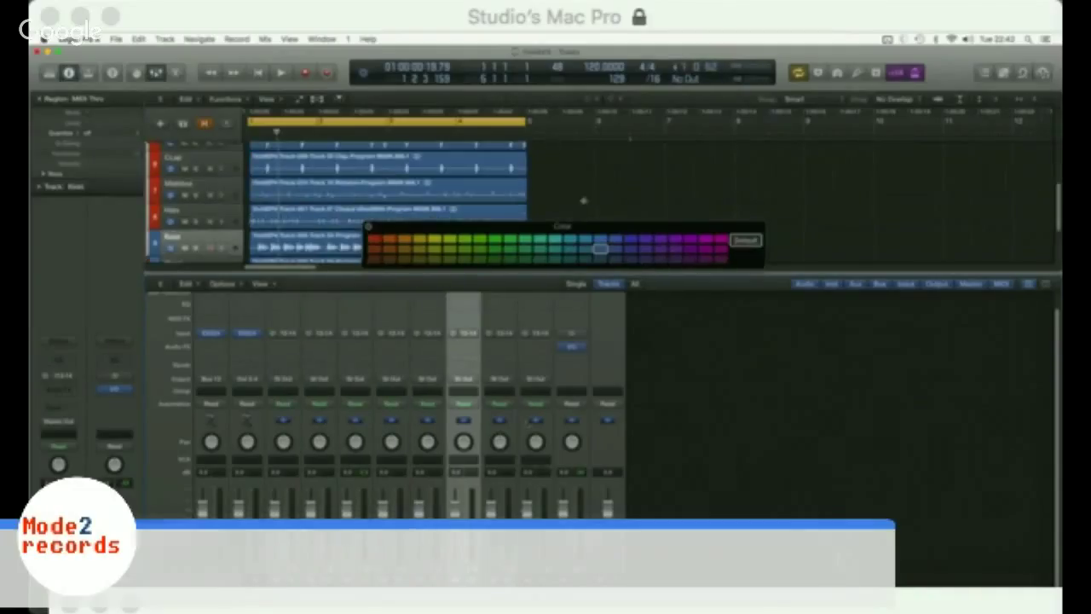
{"action": "left_click", "coordinate": [598, 244]}
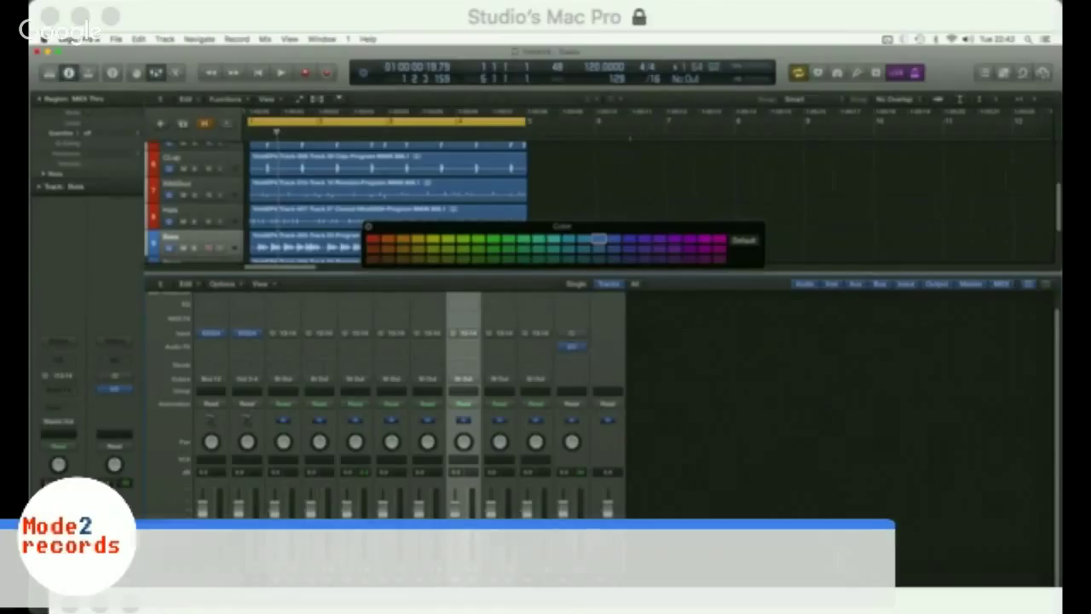
{"action": "key", "text": "Down"}
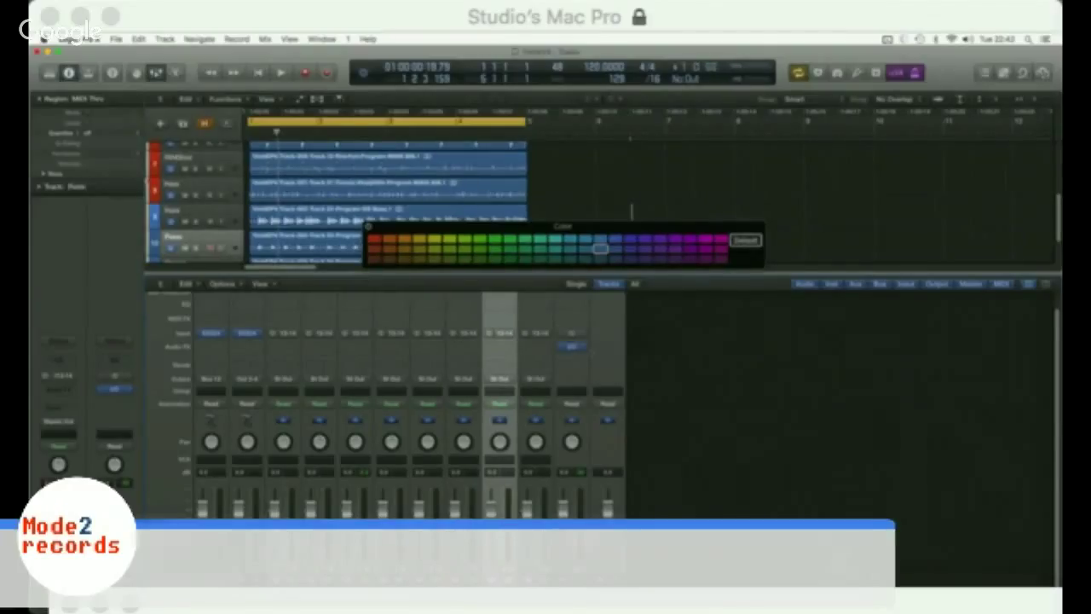
{"action": "left_click", "coordinate": [462, 241]}
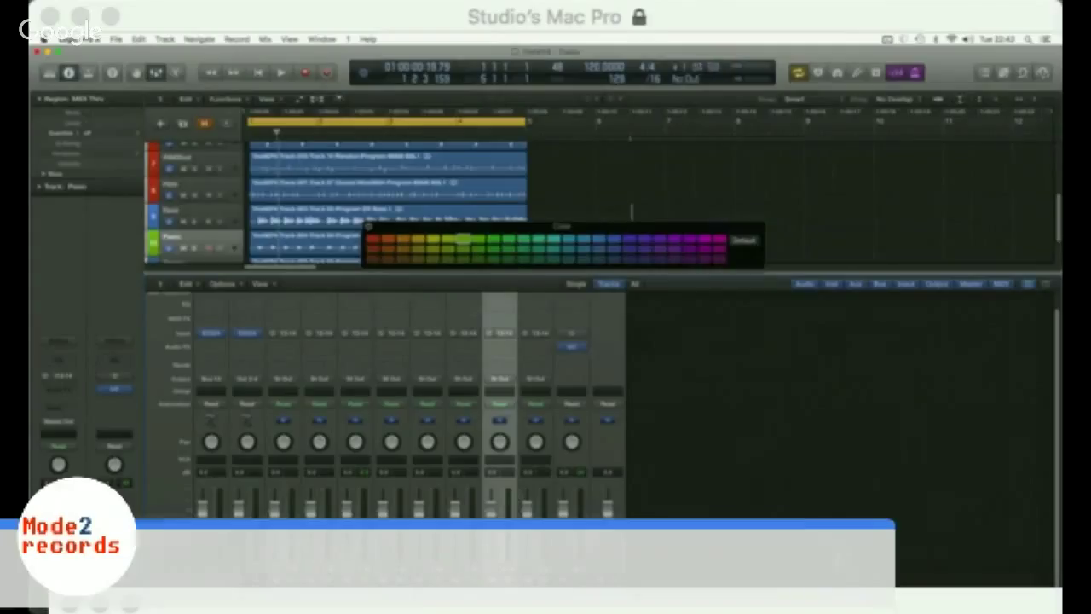
{"action": "key", "text": "Down"}
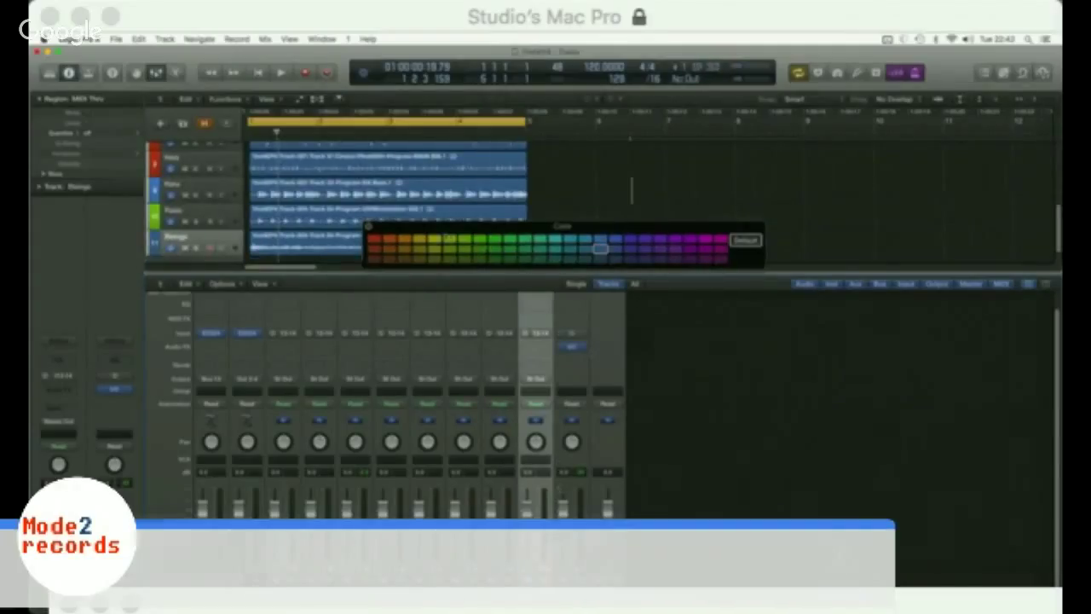
{"action": "left_click", "coordinate": [433, 239]}
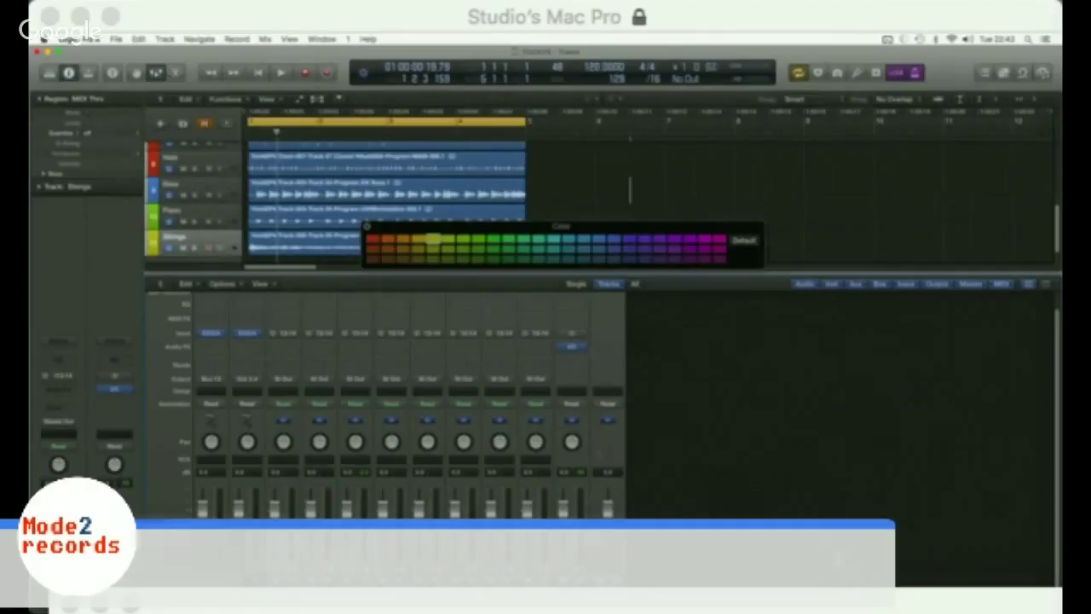
{"action": "left_click", "coordinate": [365, 228]}
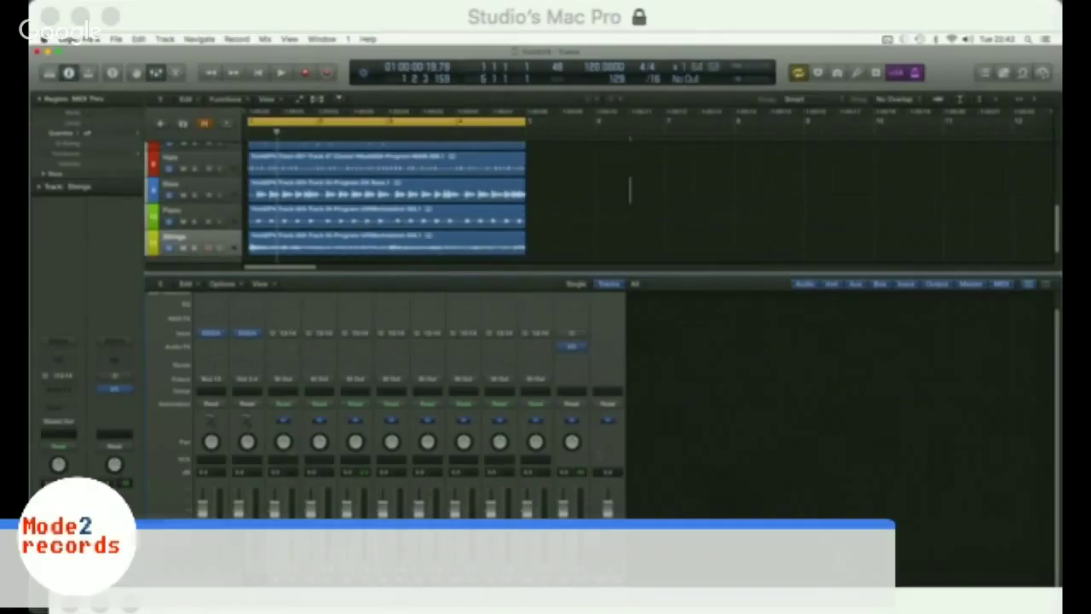
Step: Route the outputs of the five drum tracks to one shared bus and name its aux track "DRUMS"
{"action": "left_click", "coordinate": [196, 159]}
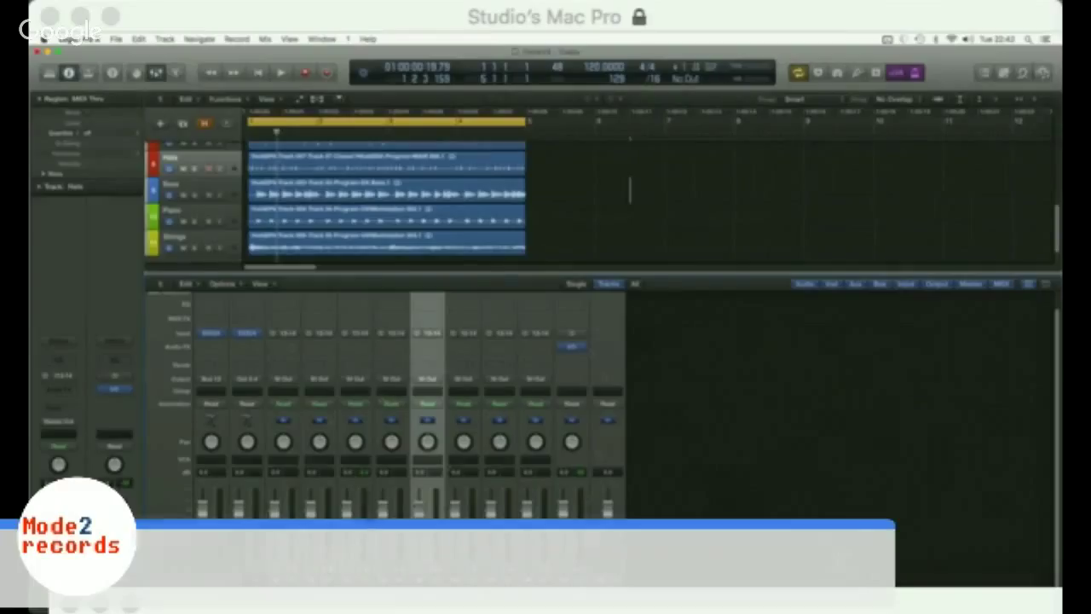
{"action": "left_click", "coordinate": [290, 388], "text": "shift"}
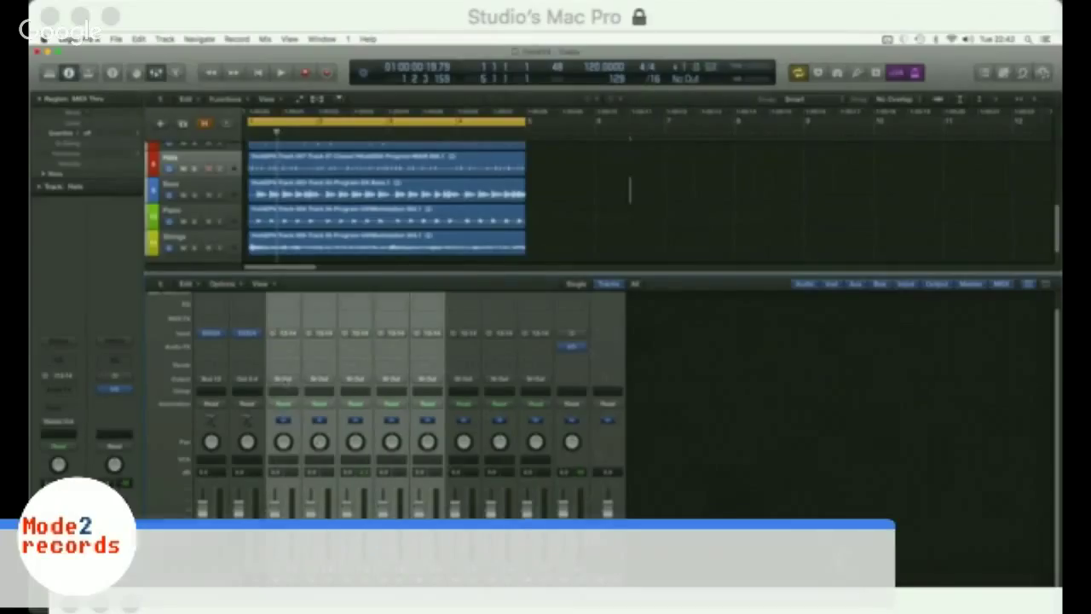
{"action": "left_click", "coordinate": [283, 379]}
{"action": "mouse_move", "coordinate": [303, 417]}
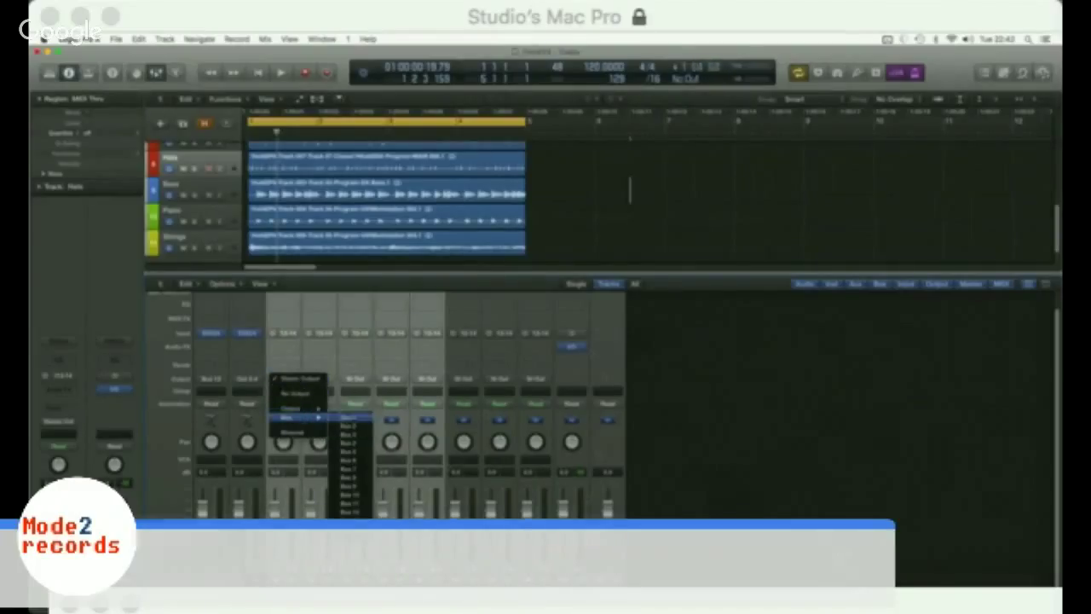
{"action": "mouse_move", "coordinate": [352, 509]}
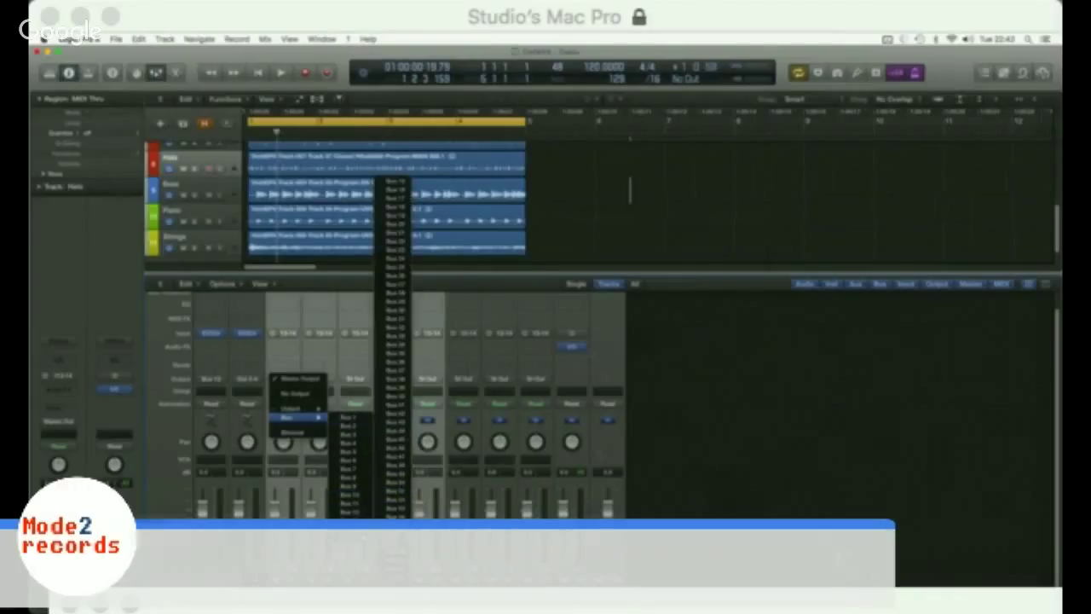
{"action": "left_click", "coordinate": [394, 332]}
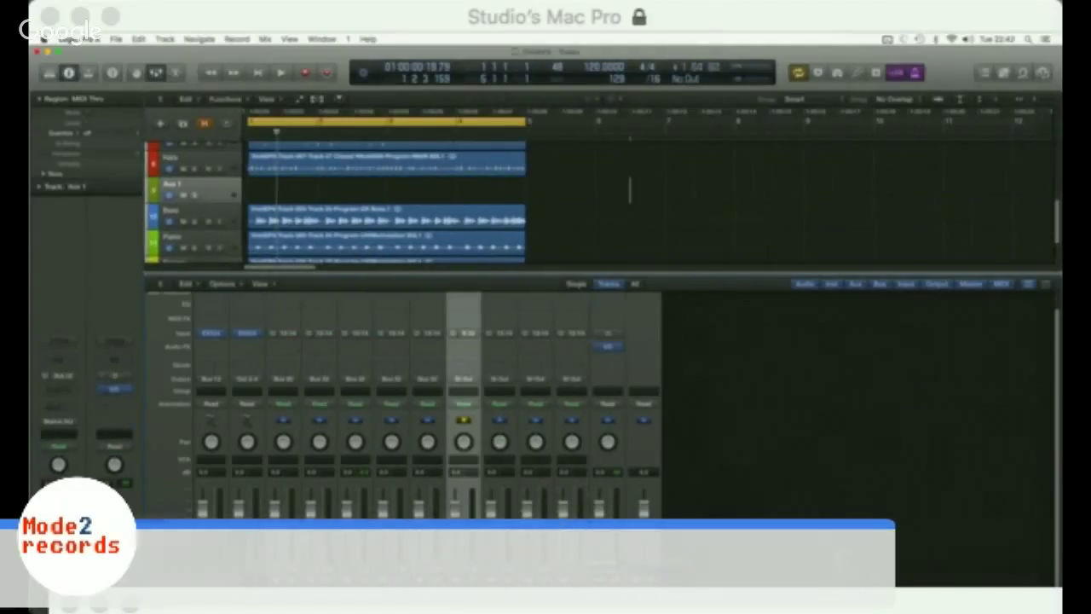
{"action": "type", "text": "DRUMS"}
{"action": "key", "text": "Return"}
Step: Play back the arrangement to check the signal of the drum tracks through the DRUMS aux
{"action": "key", "text": "space"}
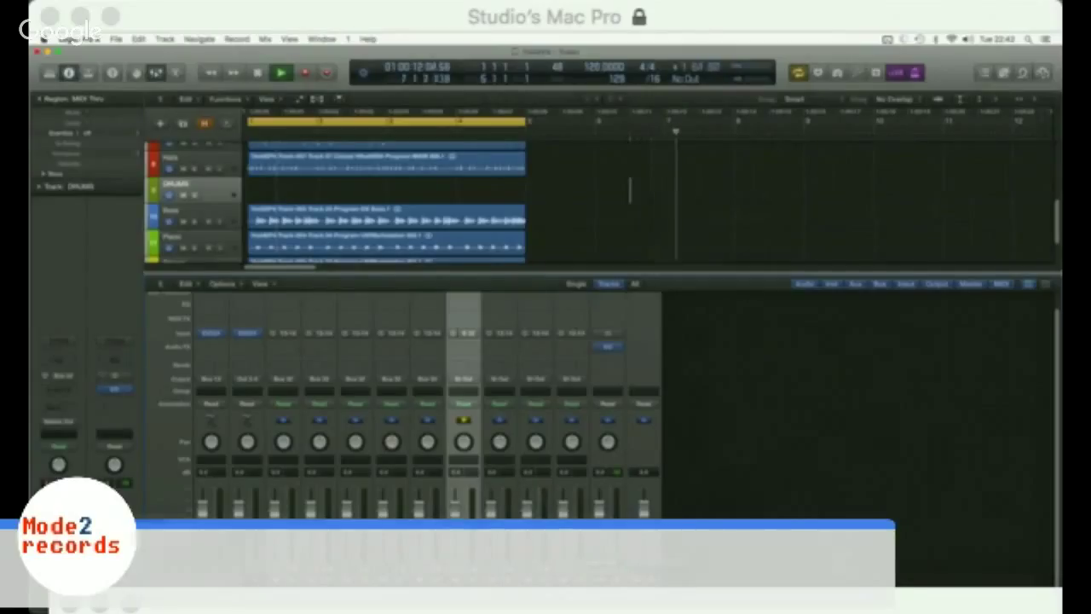
{"action": "key", "text": "space"}
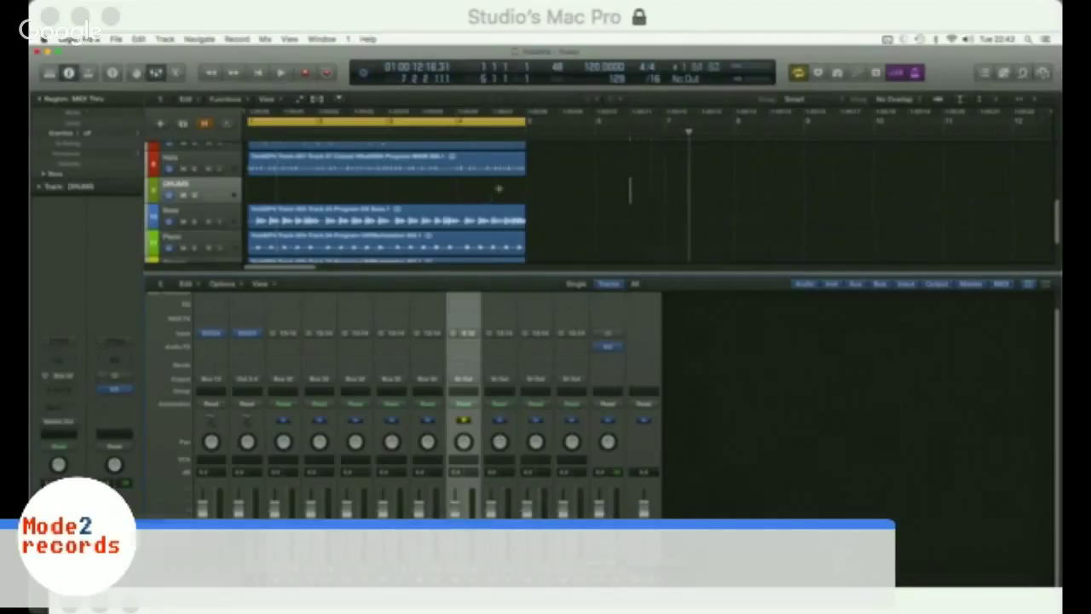
{"action": "key", "text": "space"}
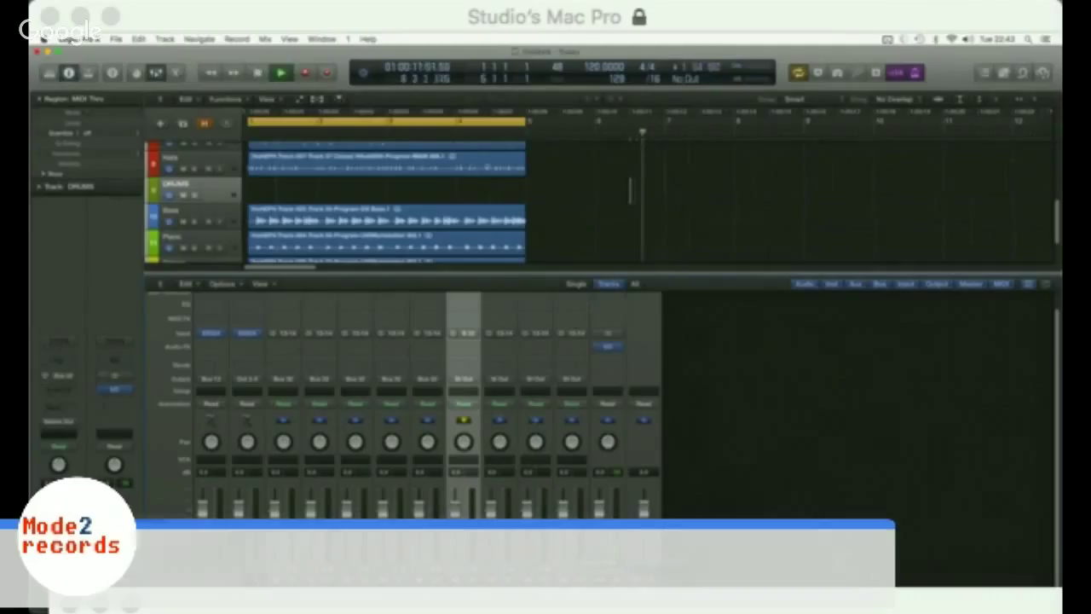
{"action": "key", "text": "space"}
{"action": "key", "text": "space"}
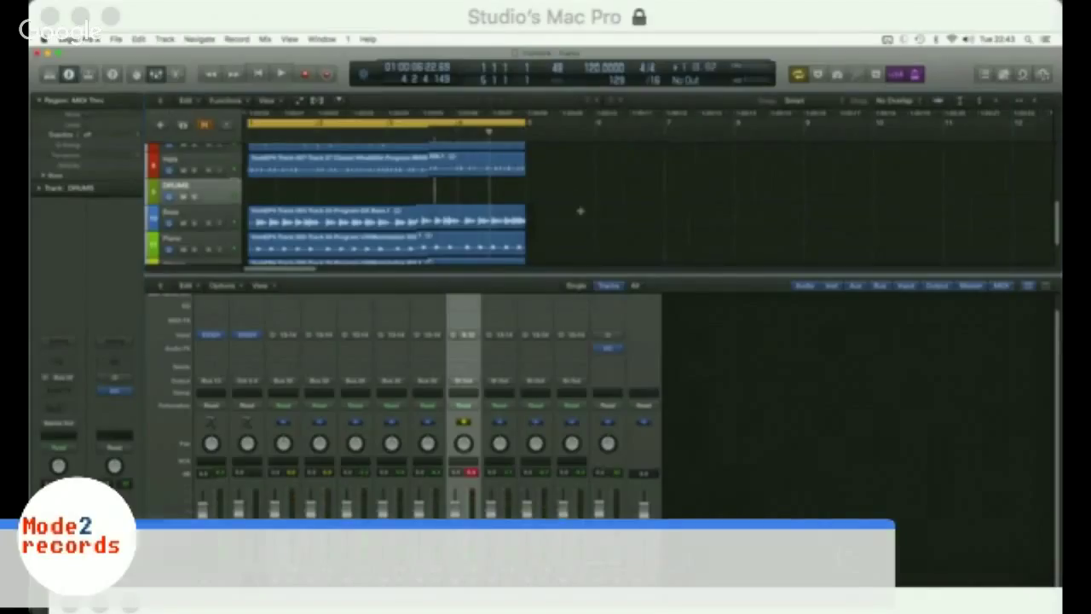
Step: Hide the mixer and zoom the arrangement timeline out to show about 40 bars
{"action": "key", "text": "x"}
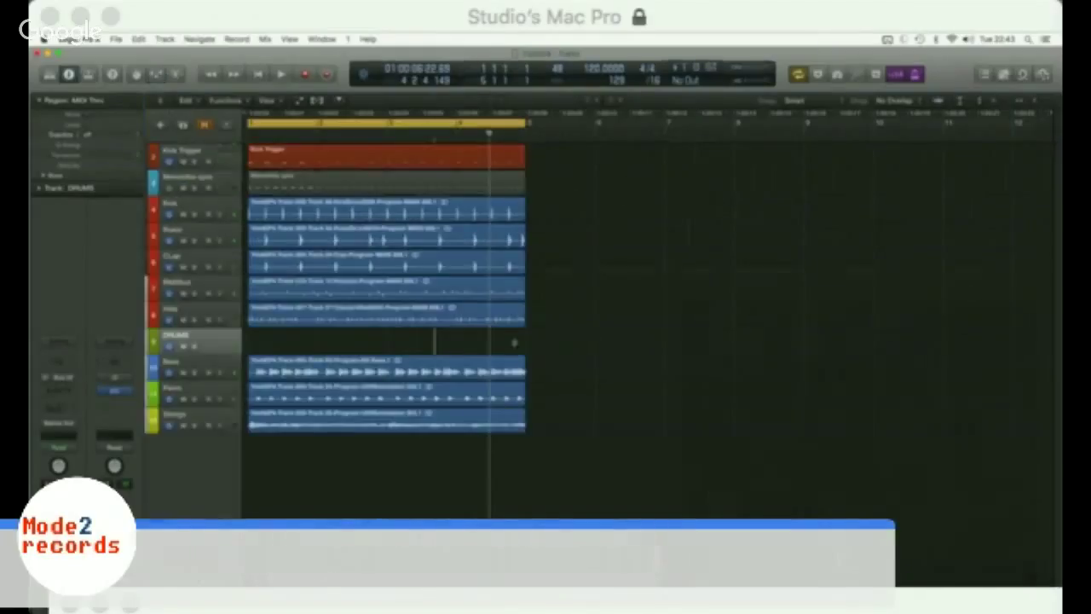
{"action": "key", "text": "super+Left"}
{"action": "key", "text": "super+Left"}
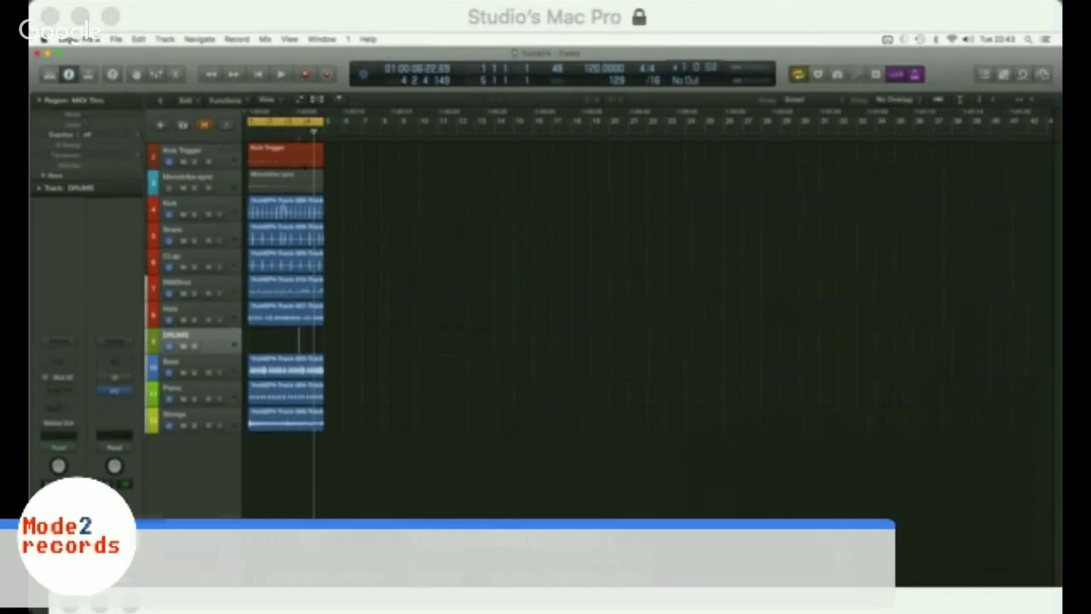
Step: Copy the Kick region to bar 17 and duplicate it so four Kick regions fill bars 17 to 33
{"action": "right_click", "coordinate": [283, 208]}
{"action": "left_click", "coordinate": [351, 210]}
{"action": "left_click_drag", "start_coordinate": [290, 209], "coordinate": [670, 213]}
{"action": "left_click", "coordinate": [597, 206], "text": "shift"}
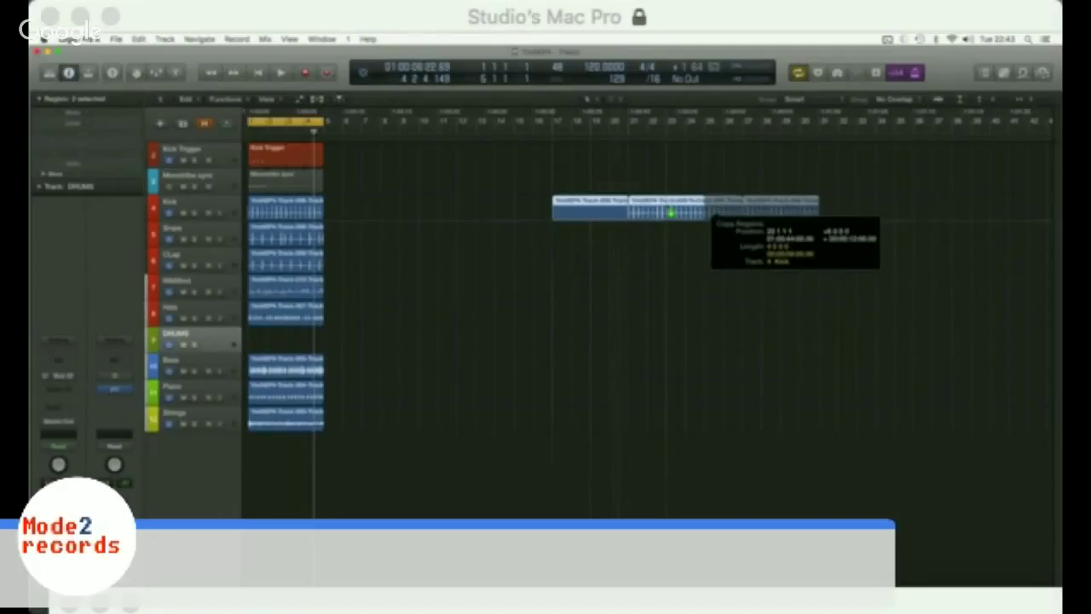
{"action": "left_click_drag", "start_coordinate": [671, 212], "coordinate": [782, 212]}
Step: Set the cycle range to the copied Kick regions, start playback and deselect the regions
{"action": "key", "text": "super+u"}
{"action": "key", "text": "space"}
{"action": "left_click", "coordinate": [738, 281]}
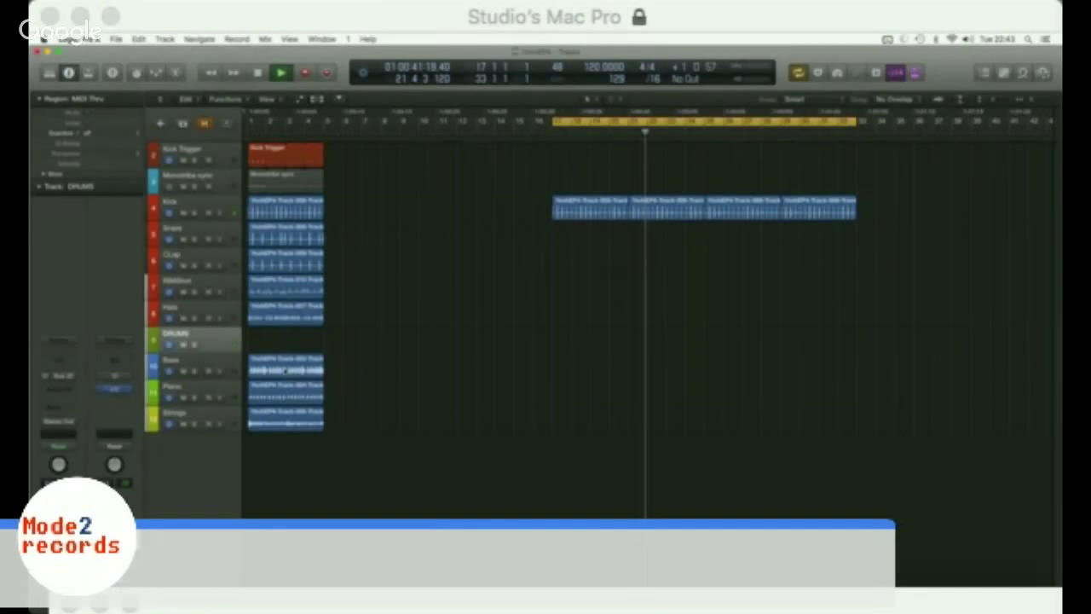
Step: Copy the Bass region across bars 17 to 33 and the track 7 region across bars 25 to 33
{"action": "left_click_drag", "start_coordinate": [285, 365], "coordinate": [743, 368]}
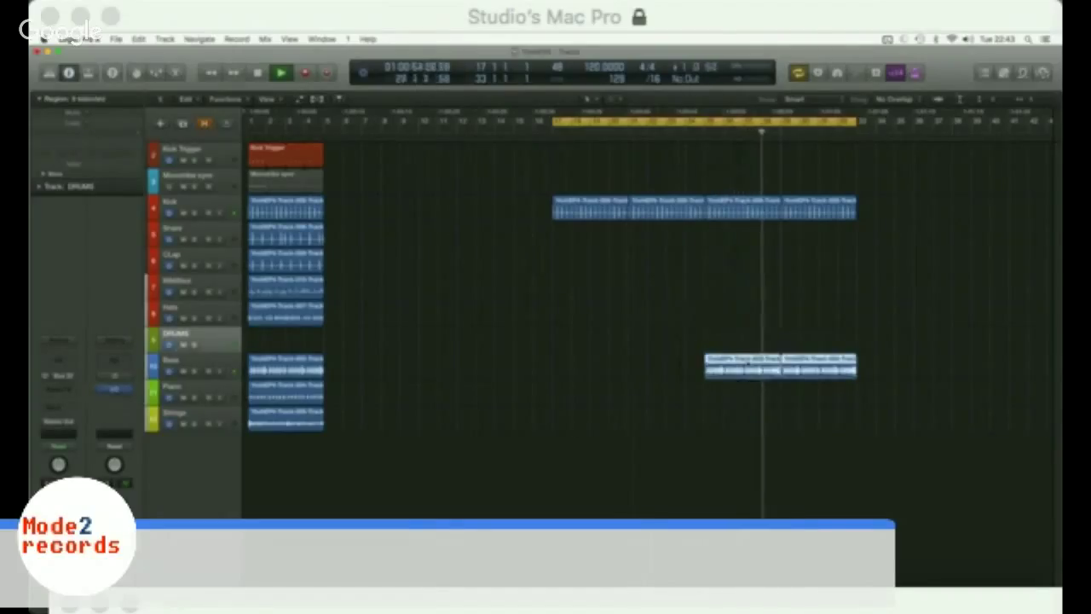
{"action": "left_click_drag", "start_coordinate": [752, 368], "coordinate": [602, 378]}
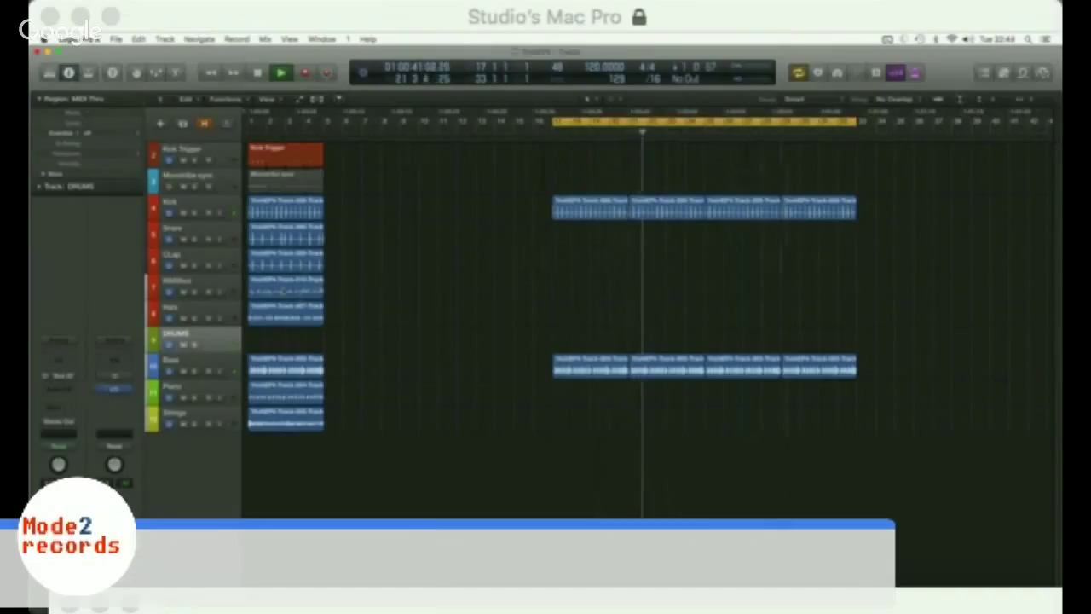
{"action": "left_click_drag", "start_coordinate": [287, 293], "coordinate": [813, 292]}
{"action": "key", "text": "super+Left"}
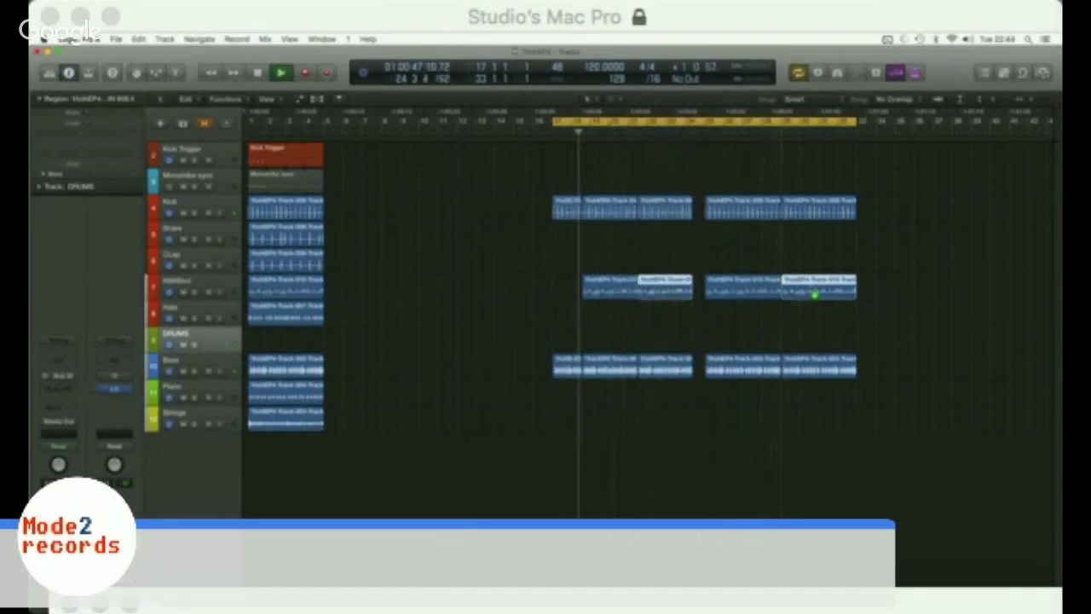
{"action": "left_click", "coordinate": [598, 284]}
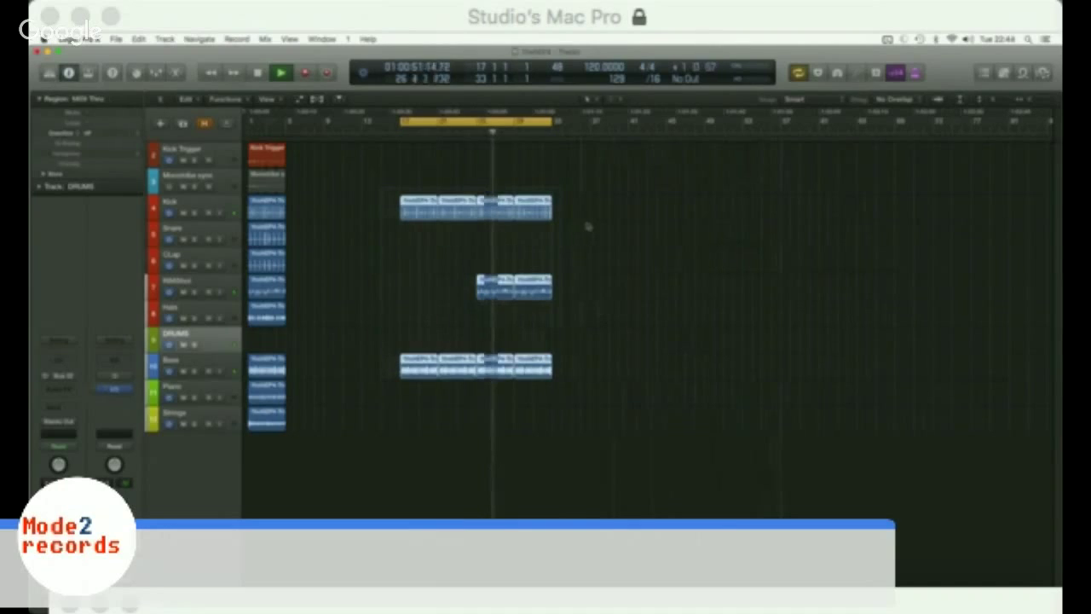
Step: Repeat the Kick, track 7 and Bass regions of bars 25 to 33 up to bar 41 and turn cycle mode off
{"action": "left_click_drag", "start_coordinate": [580, 176], "coordinate": [522, 373]}
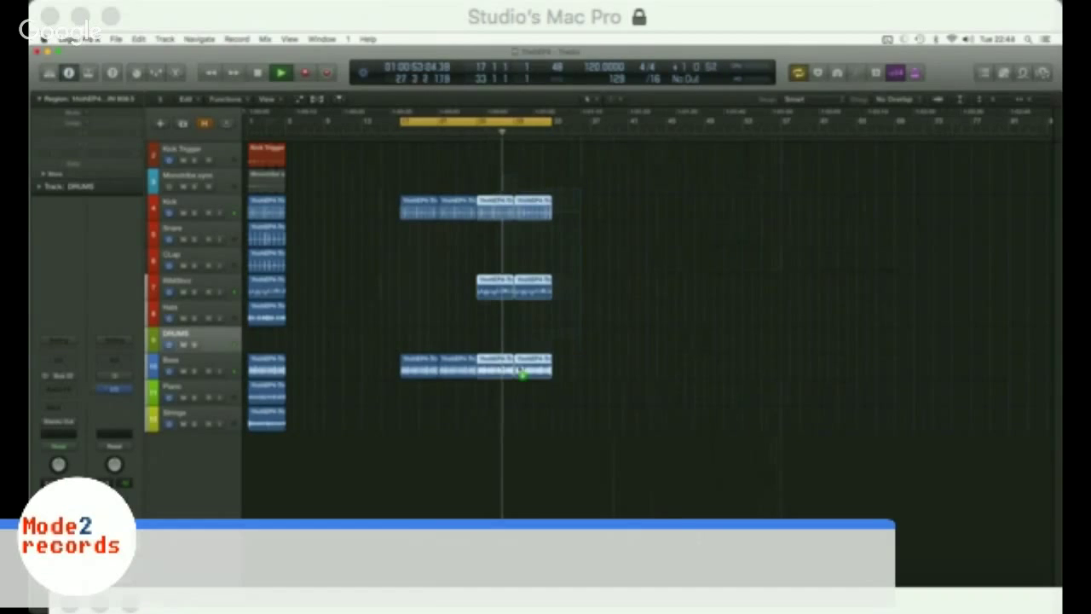
{"action": "key", "text": "super+r"}
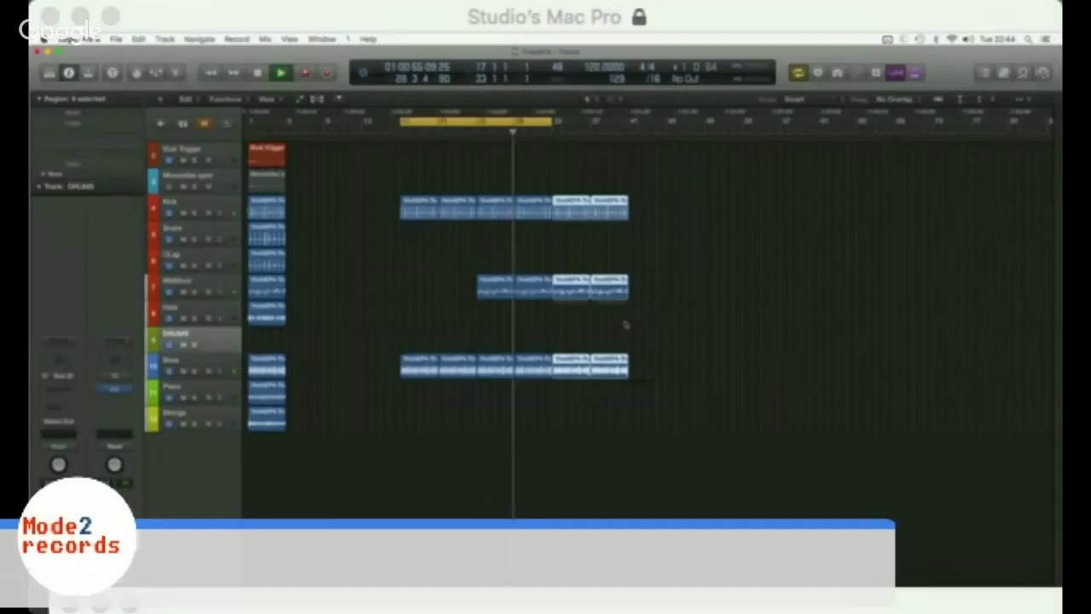
{"action": "key", "text": "c"}
Step: Copy the Hats region across bars 33 to 41 and repeat all regions of that section up to bar 49
{"action": "left_click", "coordinate": [309, 290]}
{"action": "left_click_drag", "start_coordinate": [264, 315], "coordinate": [569, 326]}
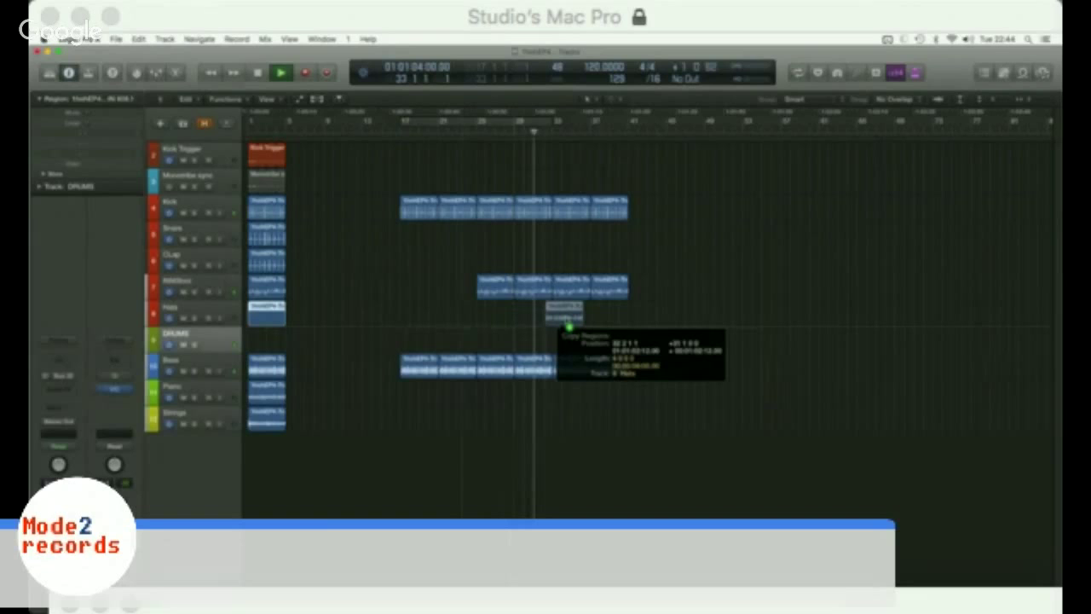
{"action": "left_click_drag", "start_coordinate": [569, 327], "coordinate": [575, 327]}
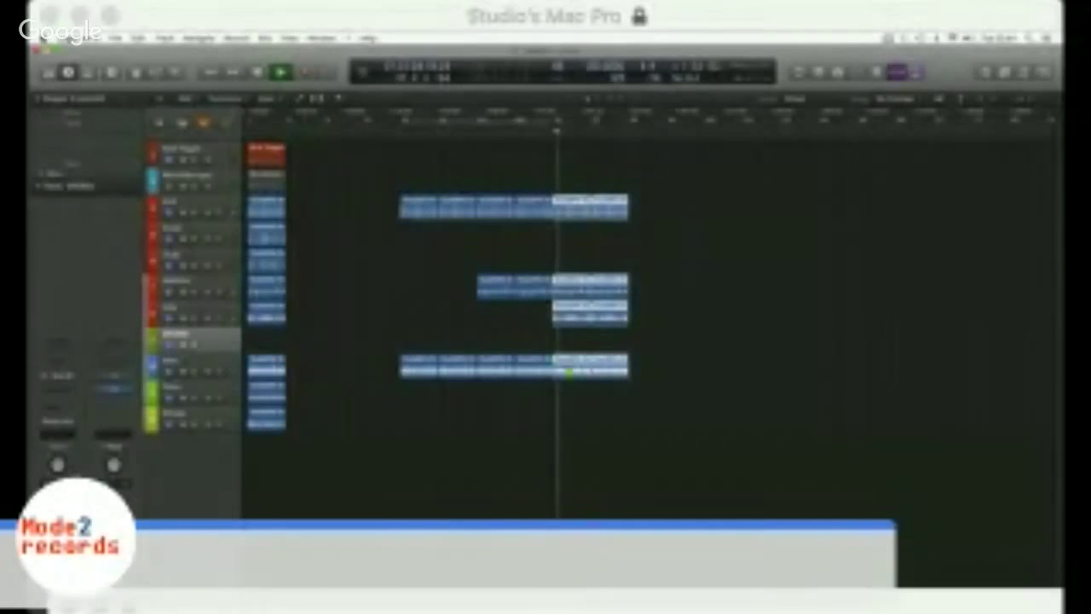
{"action": "left_click_drag", "start_coordinate": [567, 372], "coordinate": [644, 368]}
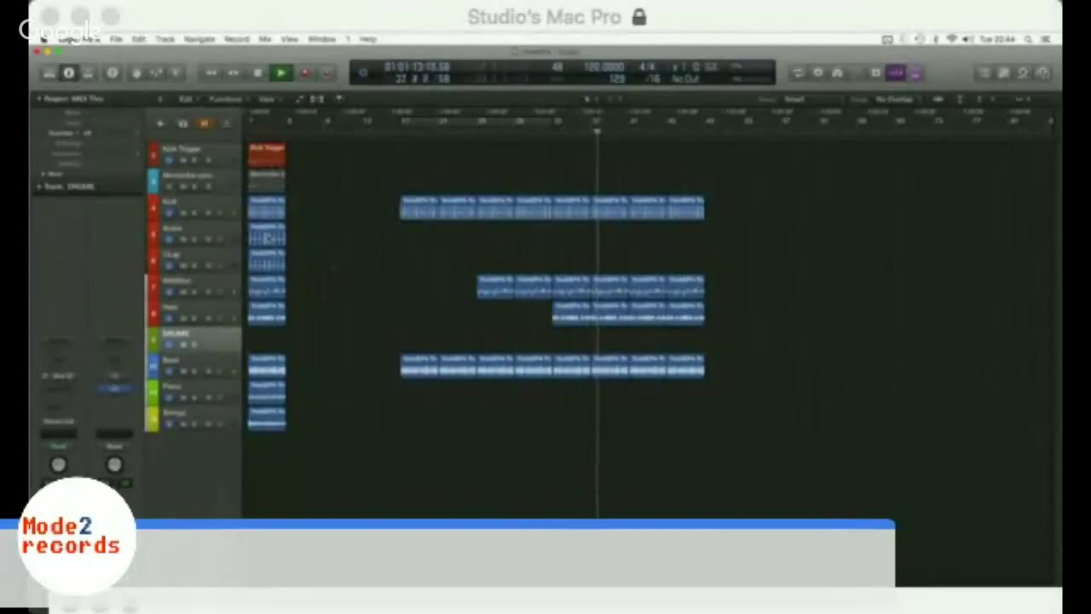
Step: Copy the Snare region across bars 41 to 49 and repeat all regions of that section up to bar 57
{"action": "left_click_drag", "start_coordinate": [266, 230], "coordinate": [704, 228]}
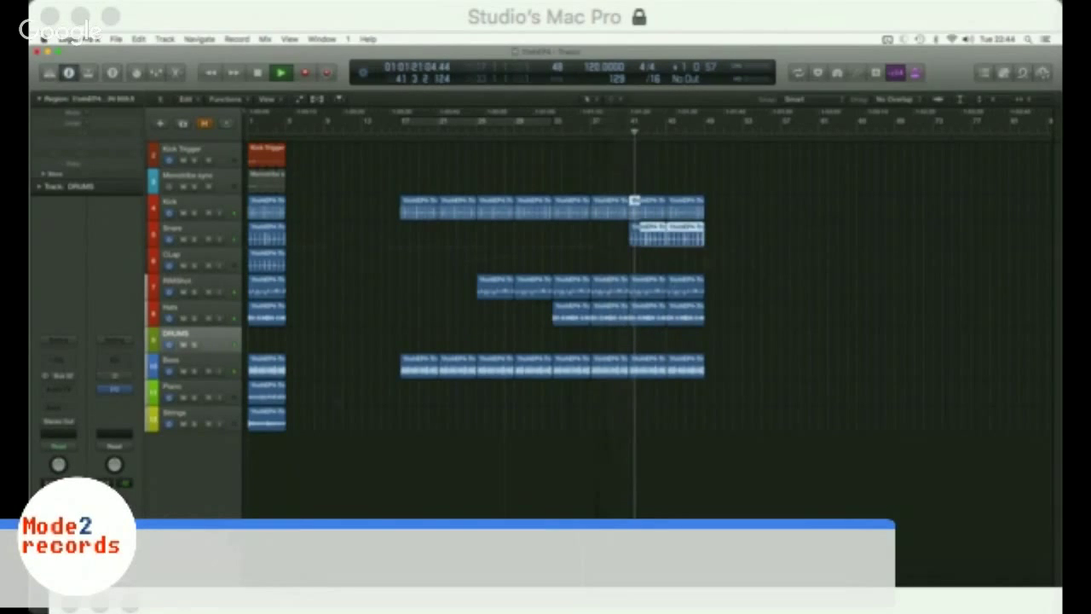
{"action": "left_click_drag", "start_coordinate": [656, 369], "coordinate": [731, 371]}
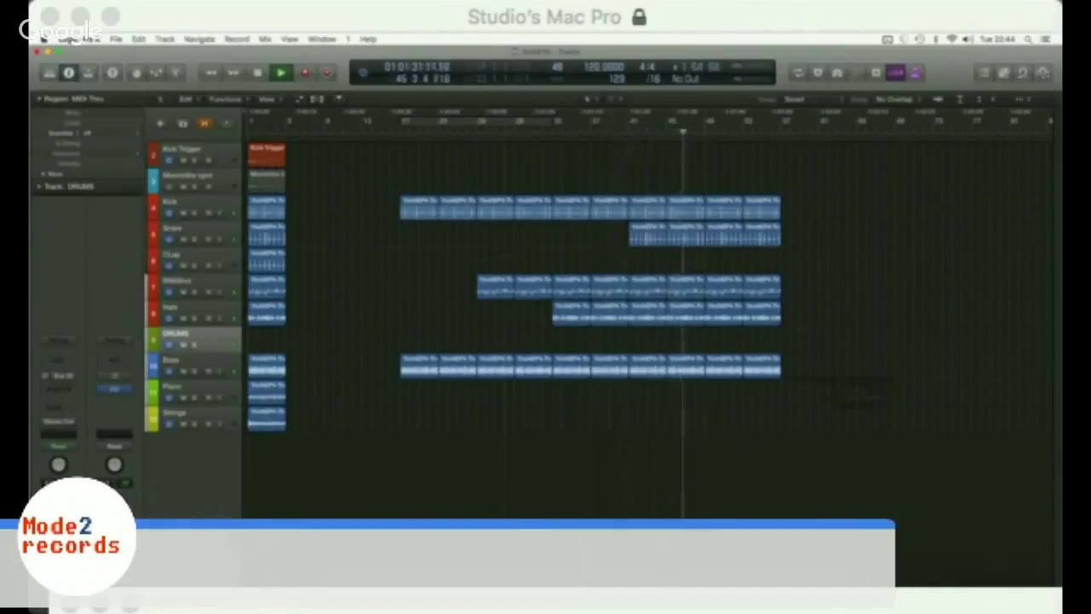
Step: Copy the Strings region across bars 49 to 57 and repeat all regions of that section up to bar 65
{"action": "left_click_drag", "start_coordinate": [274, 416], "coordinate": [793, 397]}
{"action": "left_click", "coordinate": [796, 304]}
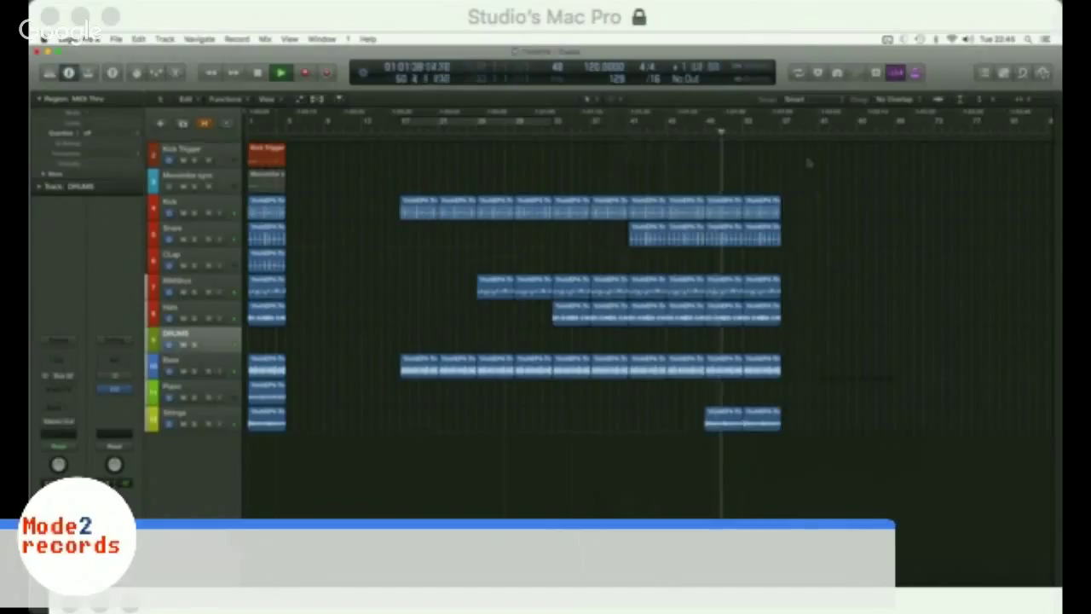
{"action": "left_click_drag", "start_coordinate": [808, 163], "coordinate": [704, 435]}
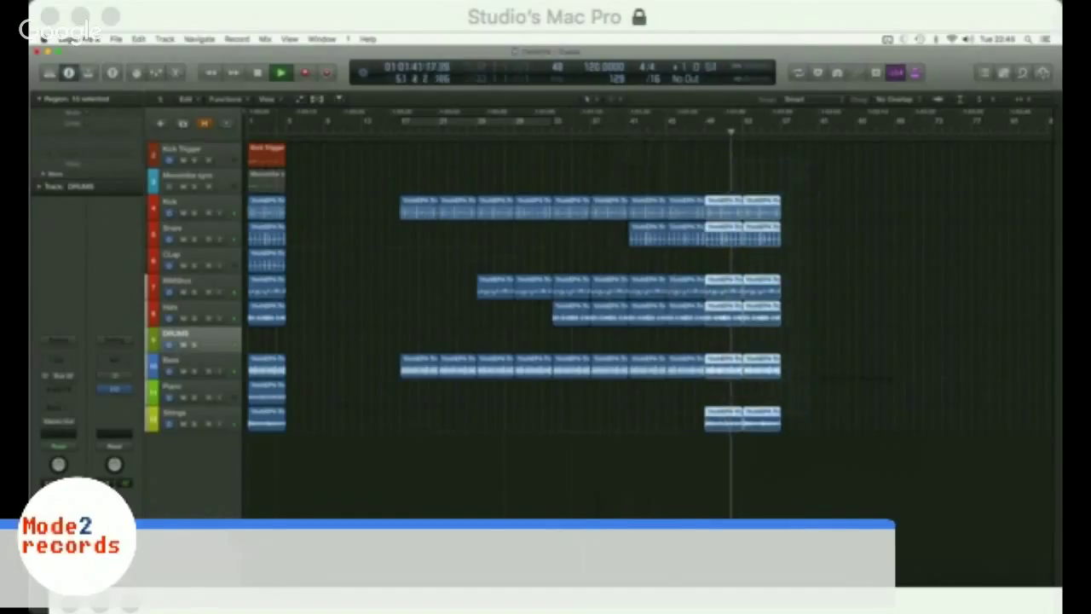
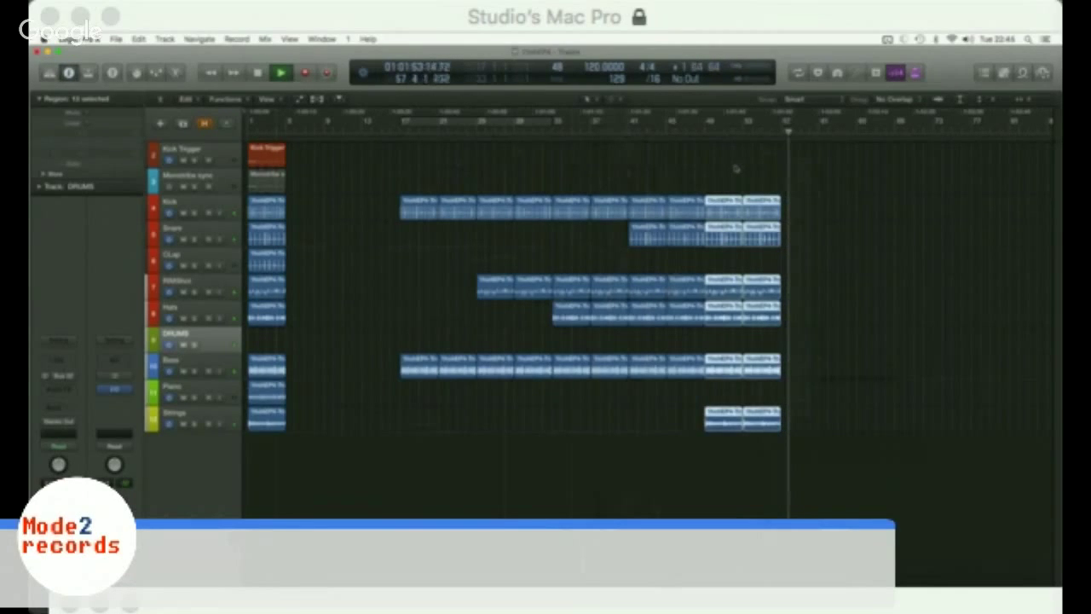
{"action": "left_click_drag", "start_coordinate": [730, 424], "coordinate": [807, 429]}
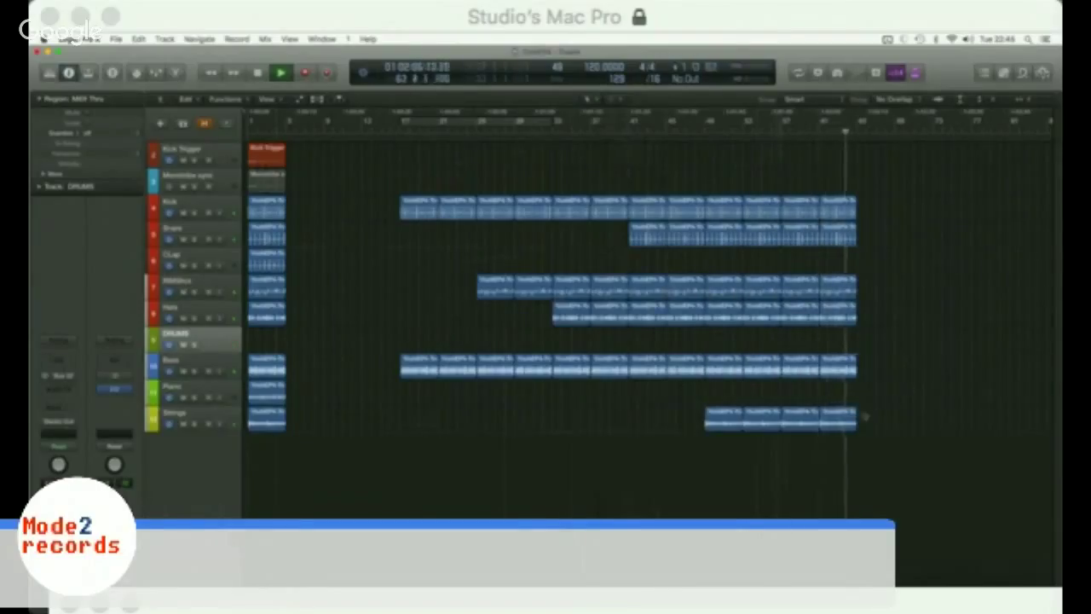
Step: Extend only the Strings and Bass parts from bar 65 to bar 73 with copied regions, leaving the drums out
{"action": "left_click_drag", "start_coordinate": [846, 412], "coordinate": [896, 426]}
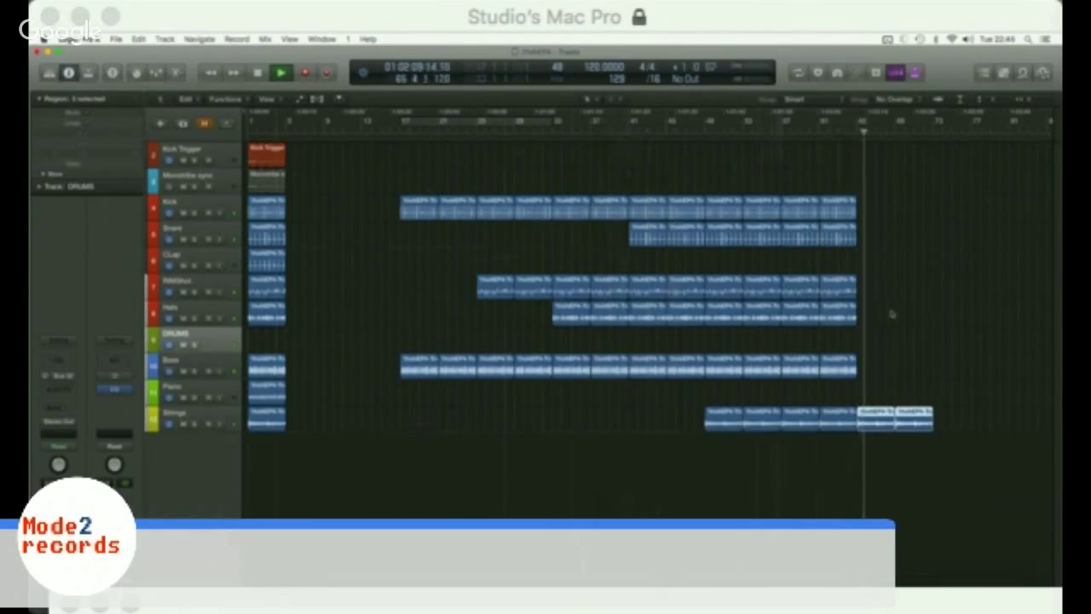
{"action": "left_click_drag", "start_coordinate": [881, 358], "coordinate": [912, 376]}
Step: Copy the full drum, Bass and Strings section to bar 73 and repeat it up to bar 89
{"action": "scroll", "coordinate": [961, 317], "scroll_direction": "right", "scroll_amount": 3}
{"action": "scroll", "coordinate": [961, 317], "scroll_direction": "right", "scroll_amount": 5}
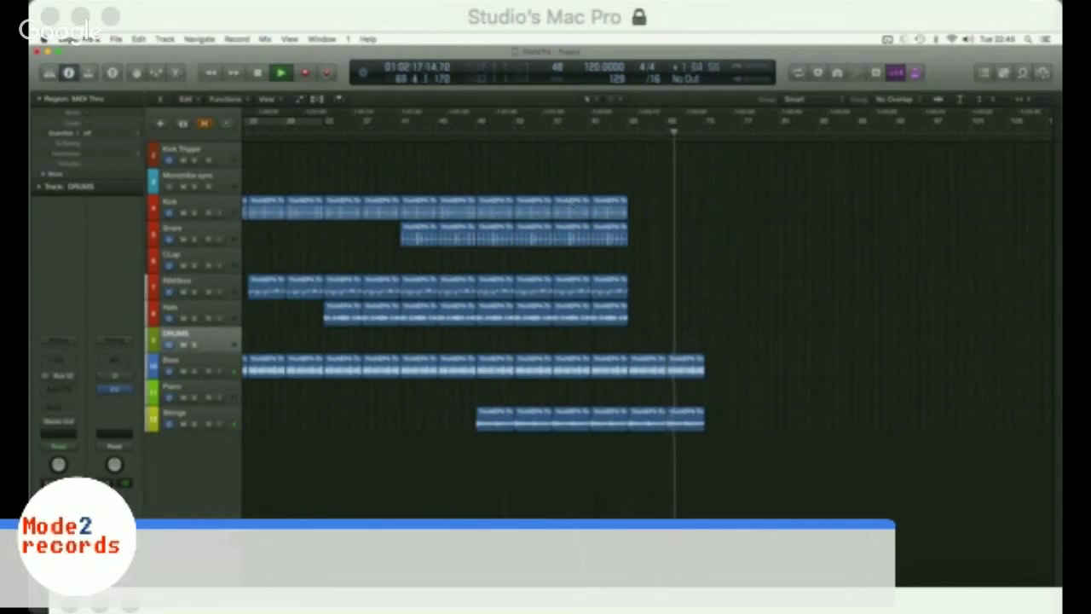
{"action": "left_click_drag", "start_coordinate": [568, 166], "coordinate": [761, 406]}
{"action": "left_click_drag", "start_coordinate": [819, 189], "coordinate": [798, 429]}
{"action": "left_click", "coordinate": [722, 396]}
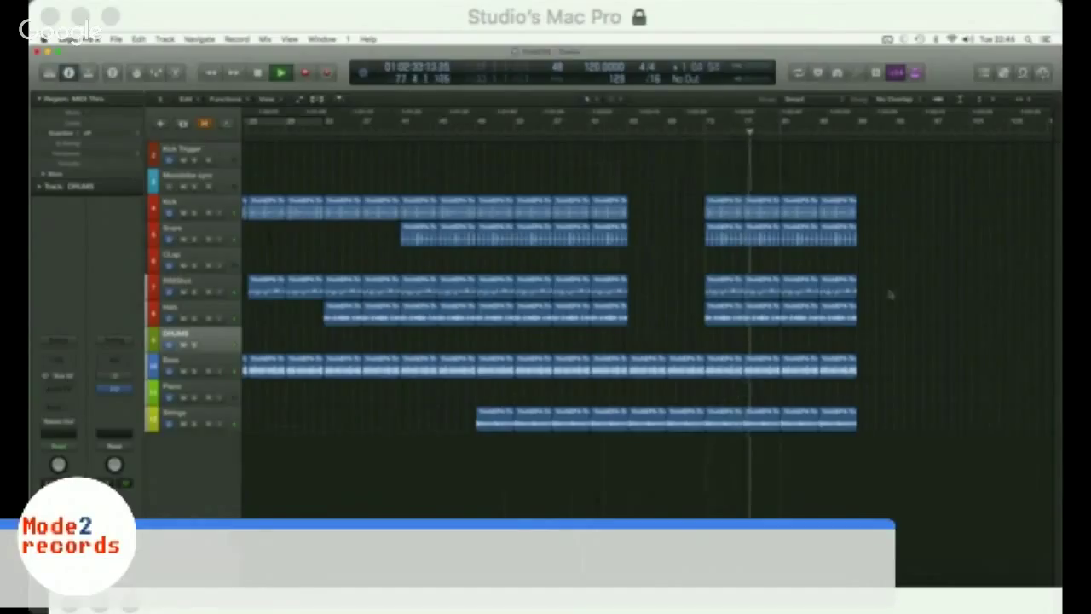
Step: Delete the Strings regions between bars 73 and 89 and move playback back a few bars
{"action": "left_click_drag", "start_coordinate": [786, 393], "coordinate": [726, 414]}
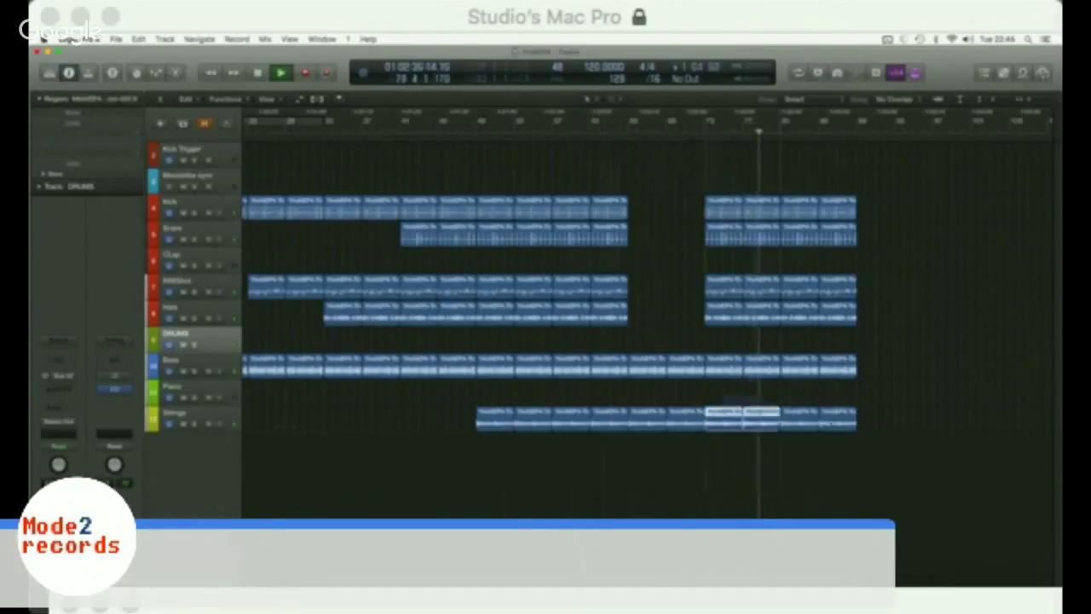
{"action": "key", "text": "super+t"}
{"action": "key", "text": "Delete"}
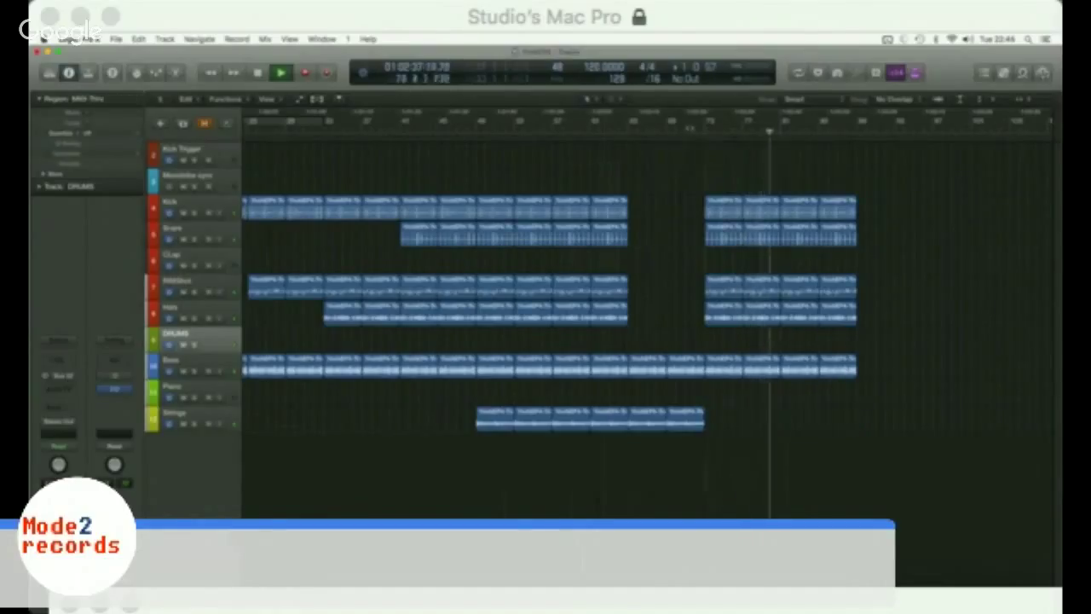
{"action": "key", "text": "shift+comma"}
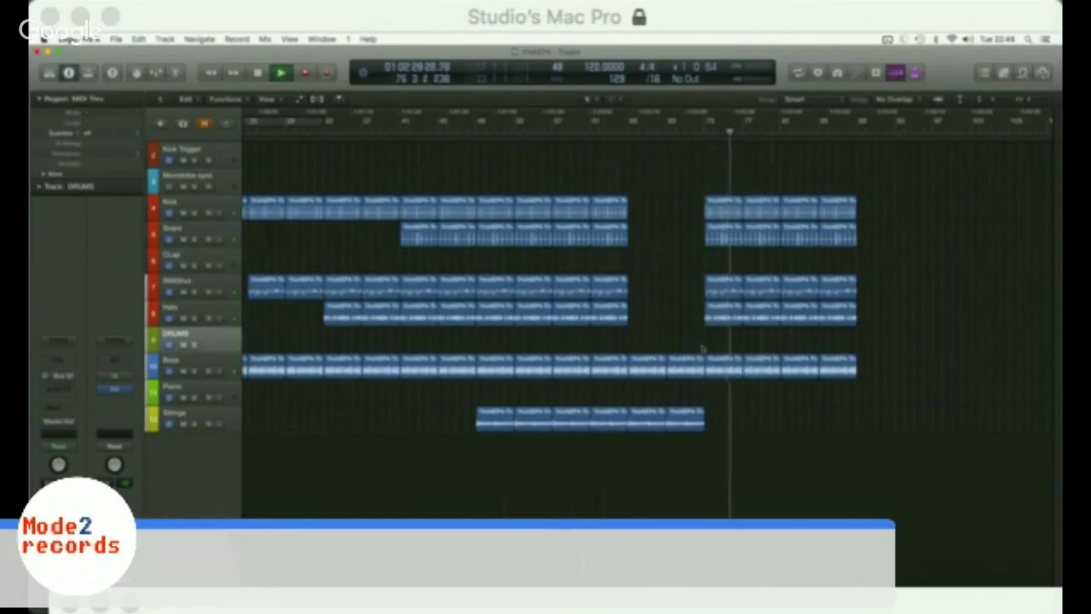
Step: Copy the Clap region across bars 81 to 89 and repeat all regions of that section up to bar 97
{"action": "scroll", "coordinate": [822, 341], "scroll_direction": "right", "scroll_amount": 2}
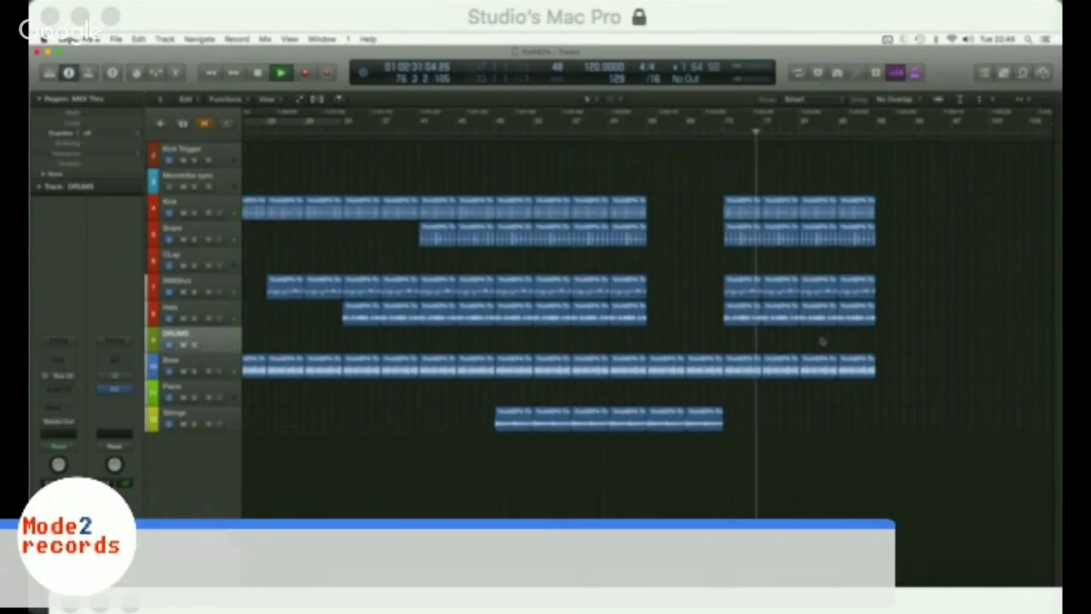
{"action": "scroll", "coordinate": [822, 341], "scroll_direction": "right", "scroll_amount": 4}
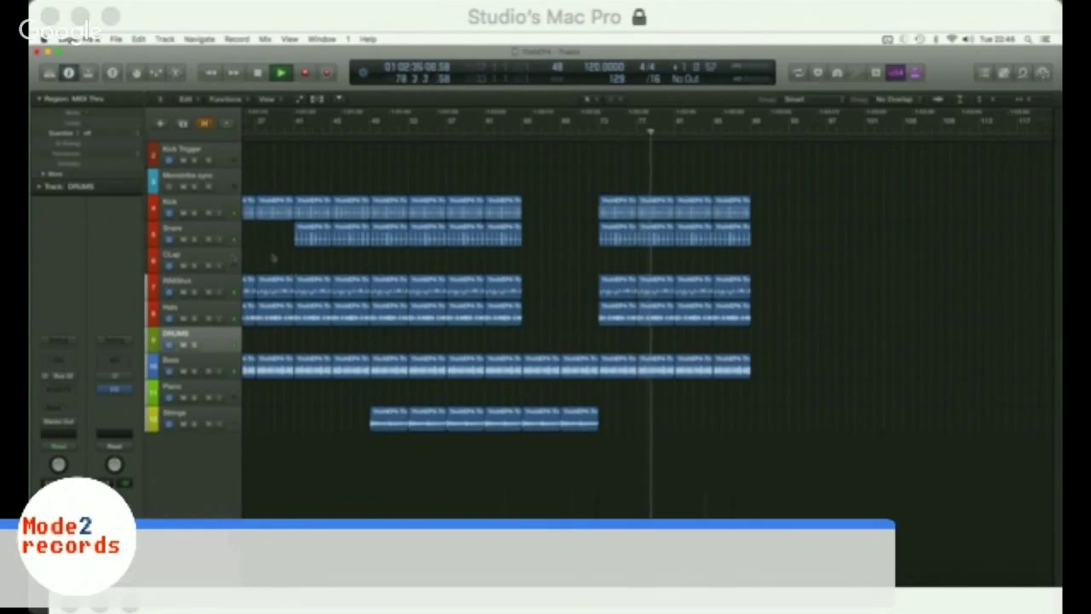
{"action": "scroll", "coordinate": [394, 266], "scroll_direction": "left", "scroll_amount": 15}
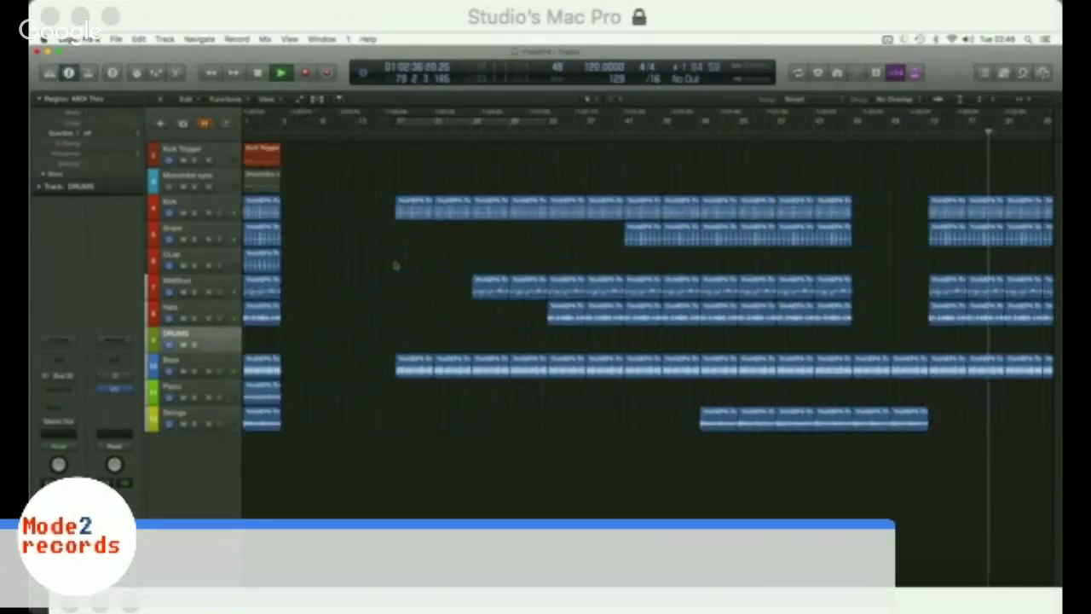
{"action": "left_click_drag", "start_coordinate": [262, 270], "coordinate": [1027, 271]}
{"action": "scroll", "coordinate": [1027, 271], "scroll_direction": "right", "scroll_amount": 5}
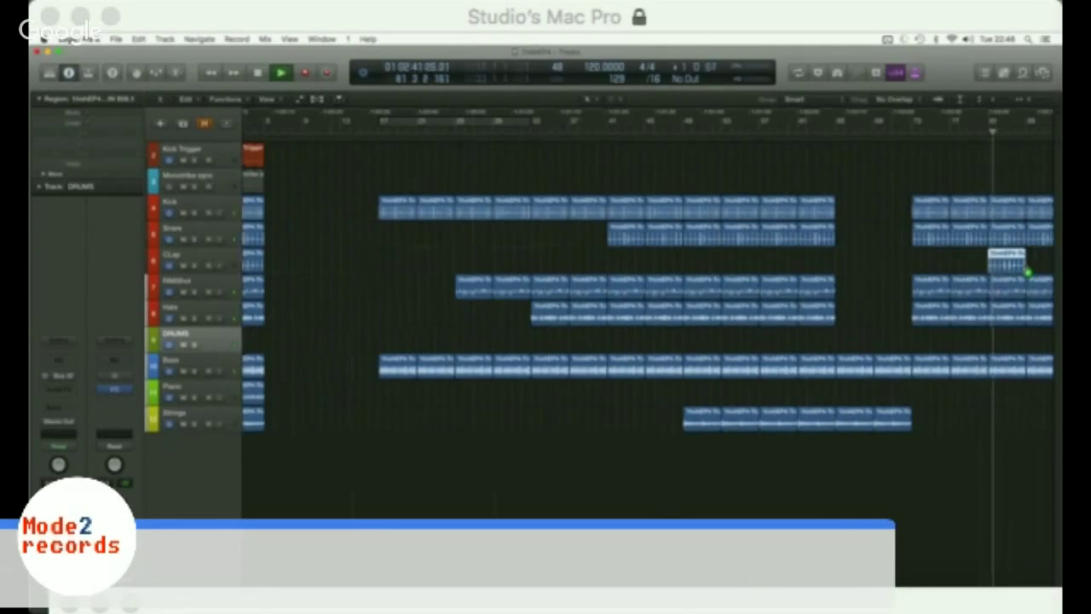
{"action": "scroll", "coordinate": [1027, 271], "scroll_direction": "right", "scroll_amount": 5}
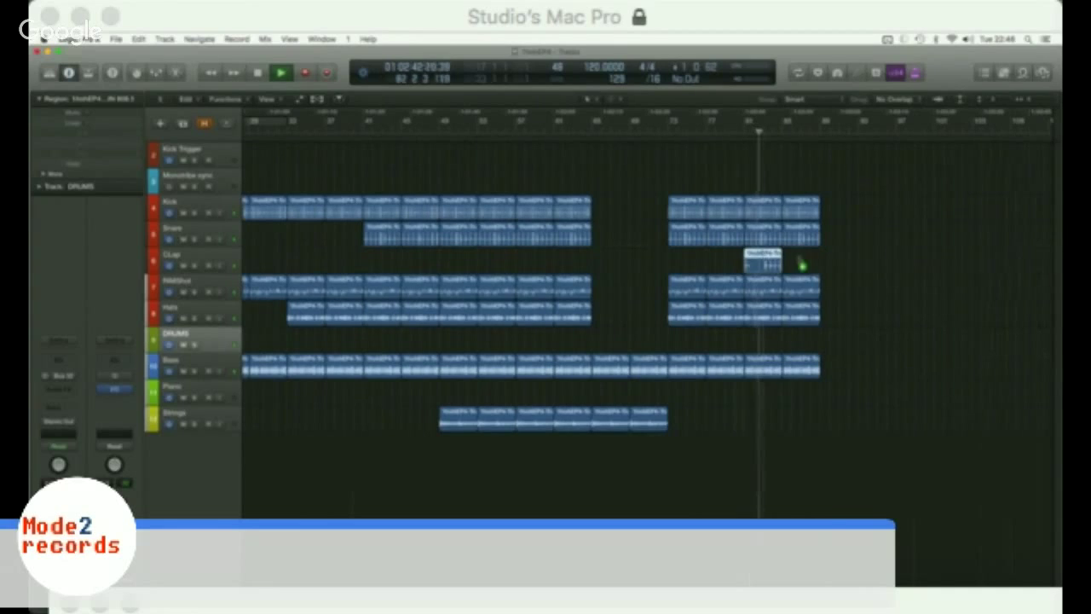
{"action": "left_click_drag", "start_coordinate": [768, 266], "coordinate": [804, 266]}
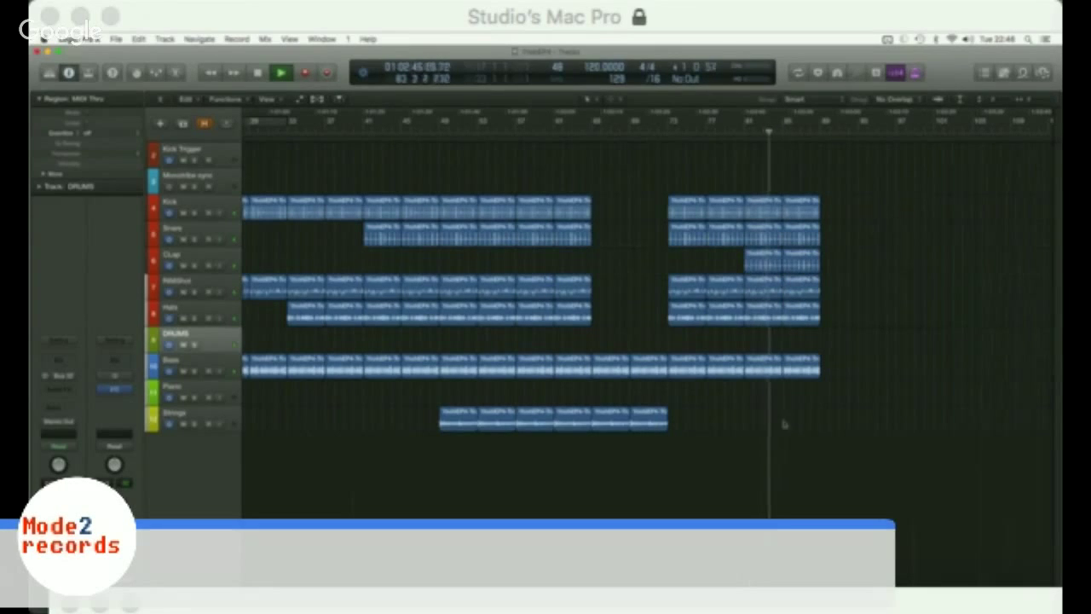
{"action": "left_click_drag", "start_coordinate": [859, 172], "coordinate": [837, 373]}
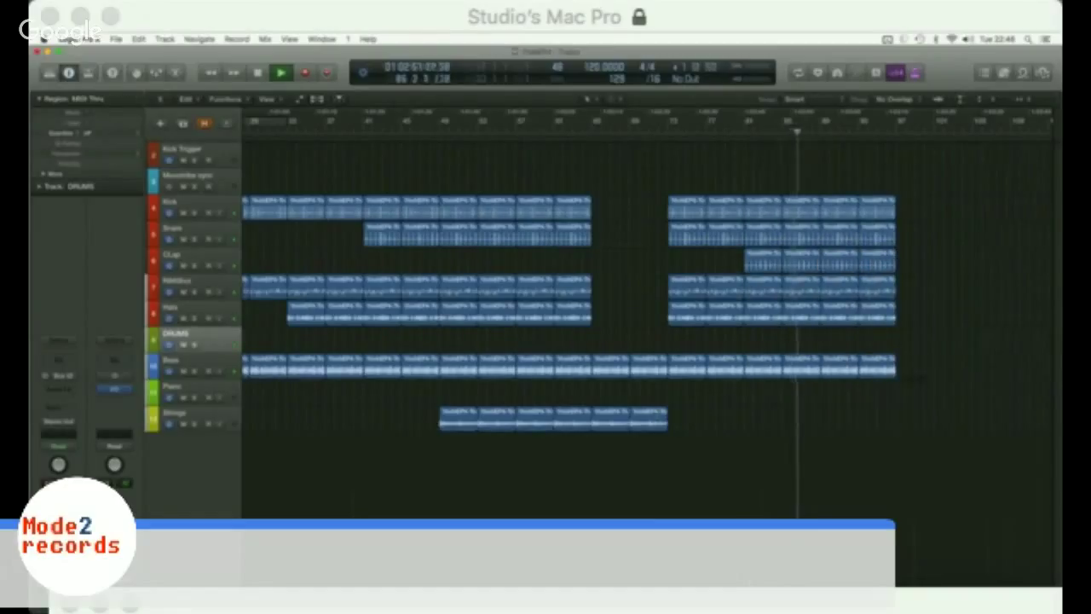
{"action": "left_click_drag", "start_coordinate": [673, 430], "coordinate": [621, 399]}
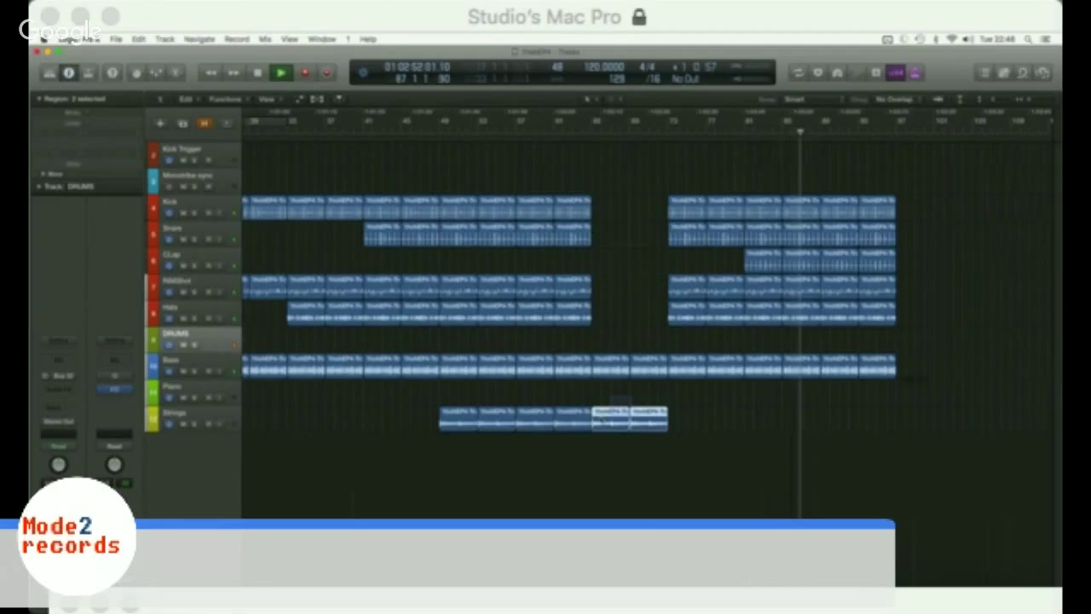
{"action": "left_click_drag", "start_coordinate": [601, 417], "coordinate": [563, 419]}
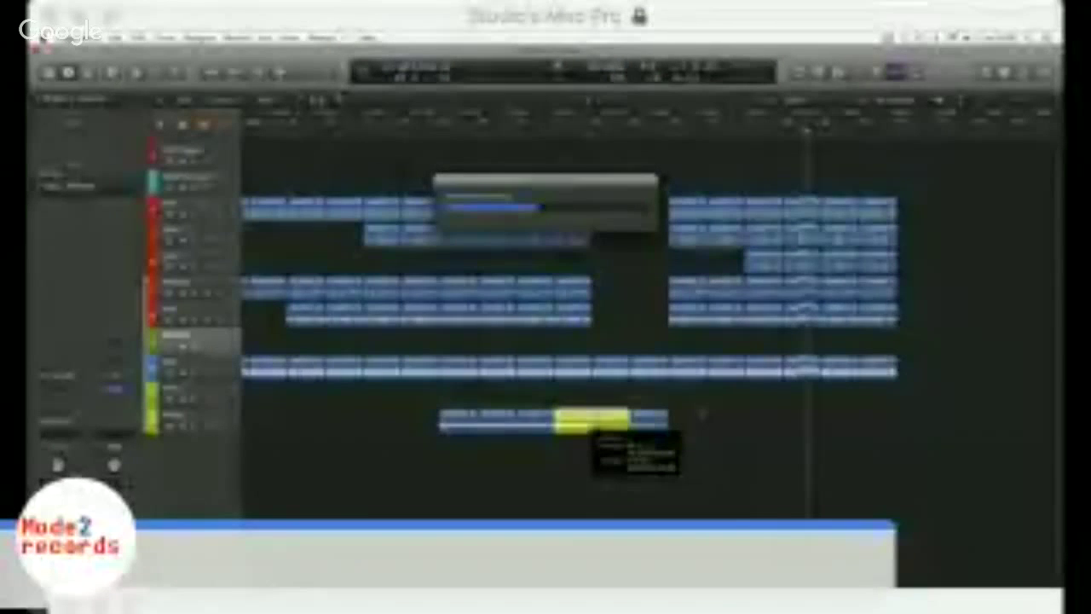
{"action": "key", "text": "super+z"}
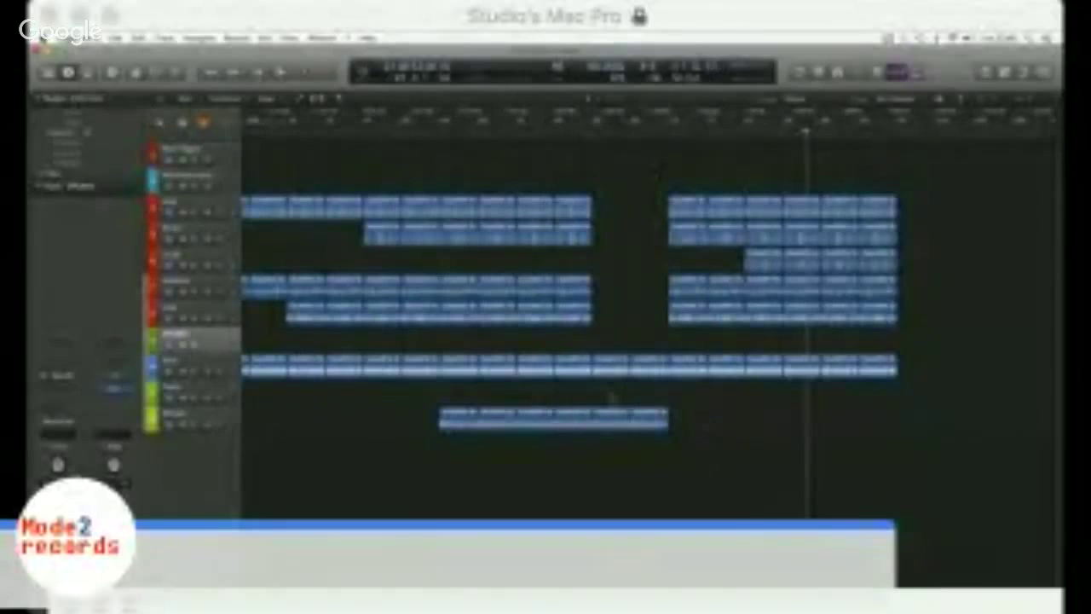
Step: Copy the last two Strings regions before the bar 73 break into bars 89 to 97
{"action": "left_click_drag", "start_coordinate": [610, 398], "coordinate": [851, 436]}
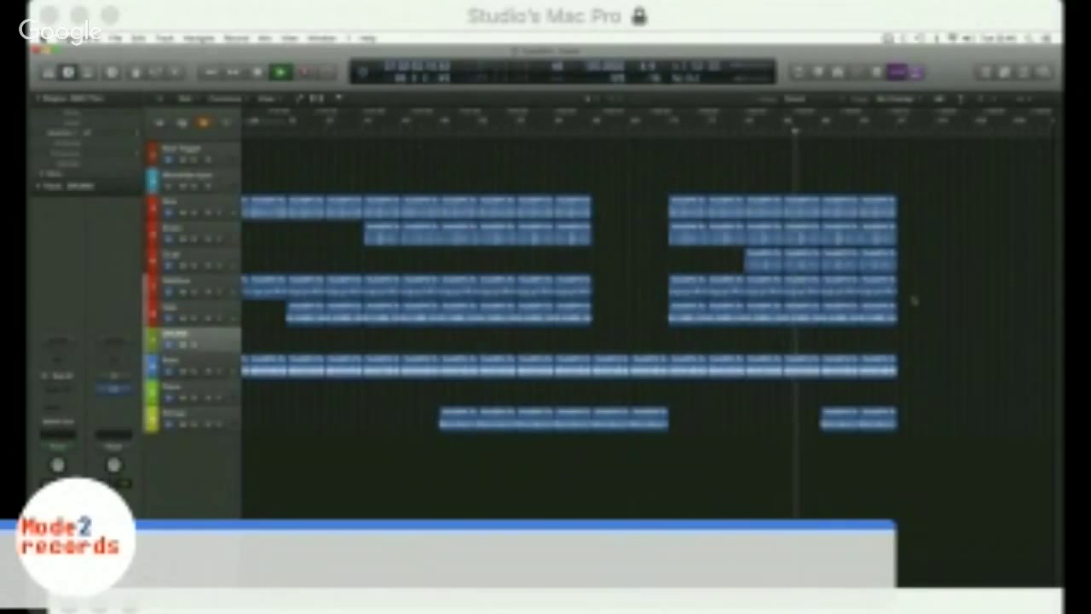
{"action": "key", "text": "super+Left"}
{"action": "key", "text": "super+Left"}
{"action": "key", "text": "super+Left"}
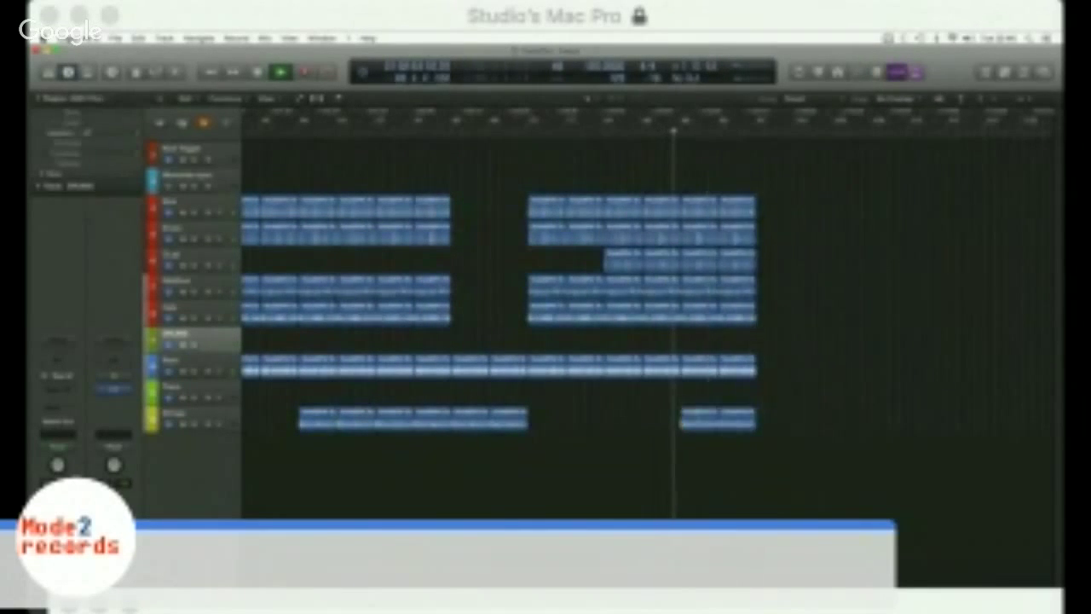
Step: Extend the Strings regions to bar 113 and bring in copied Piano regions from bar 97 to bar 113
{"action": "left_click", "coordinate": [717, 414]}
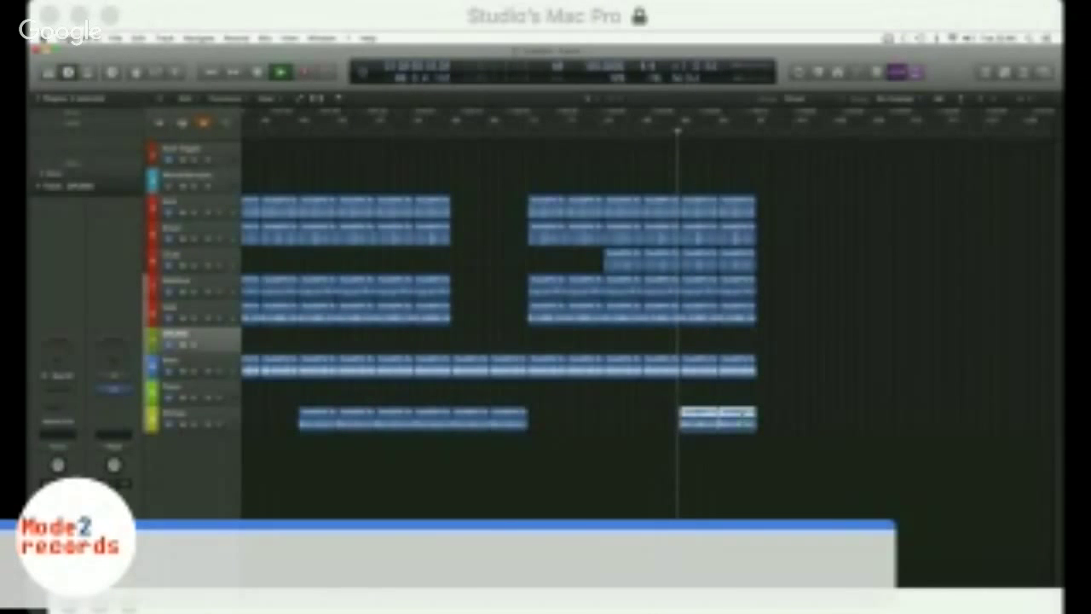
{"action": "key", "text": "super+r"}
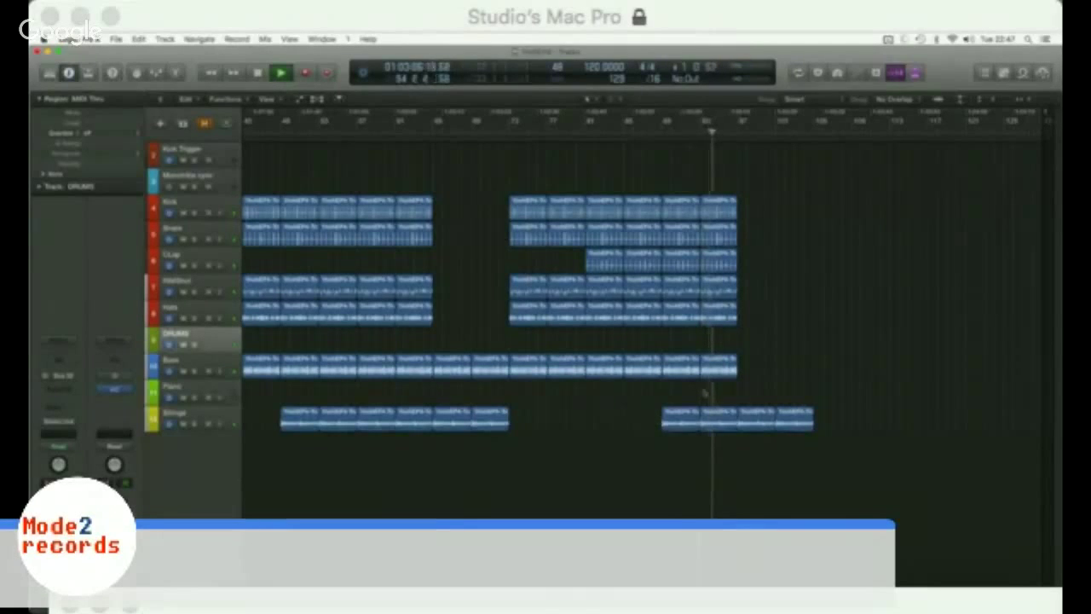
{"action": "key", "text": "super+Right"}
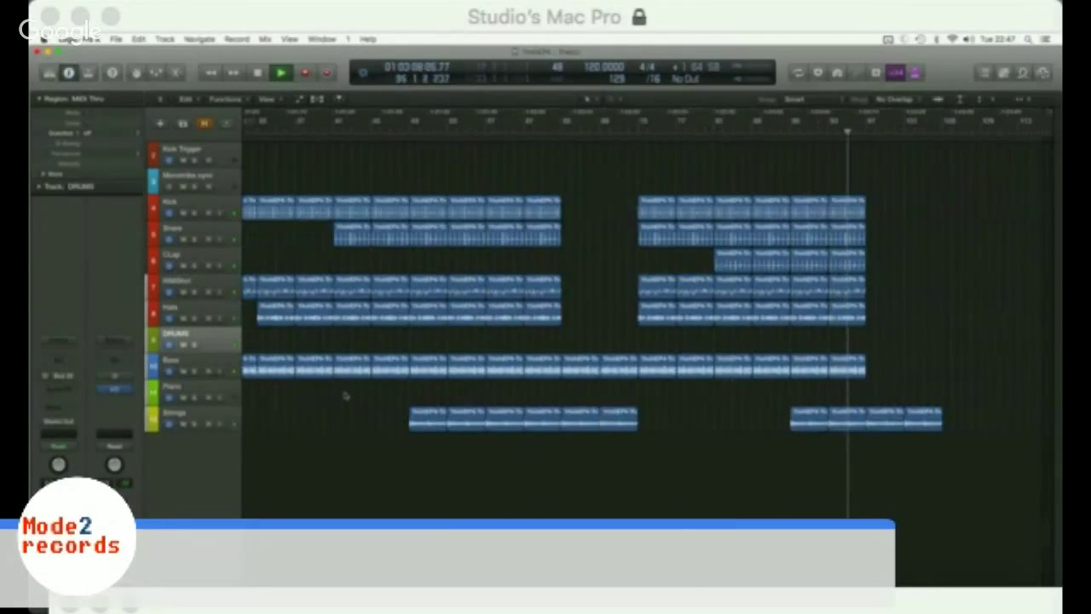
{"action": "left_click_drag", "start_coordinate": [263, 393], "coordinate": [933, 397]}
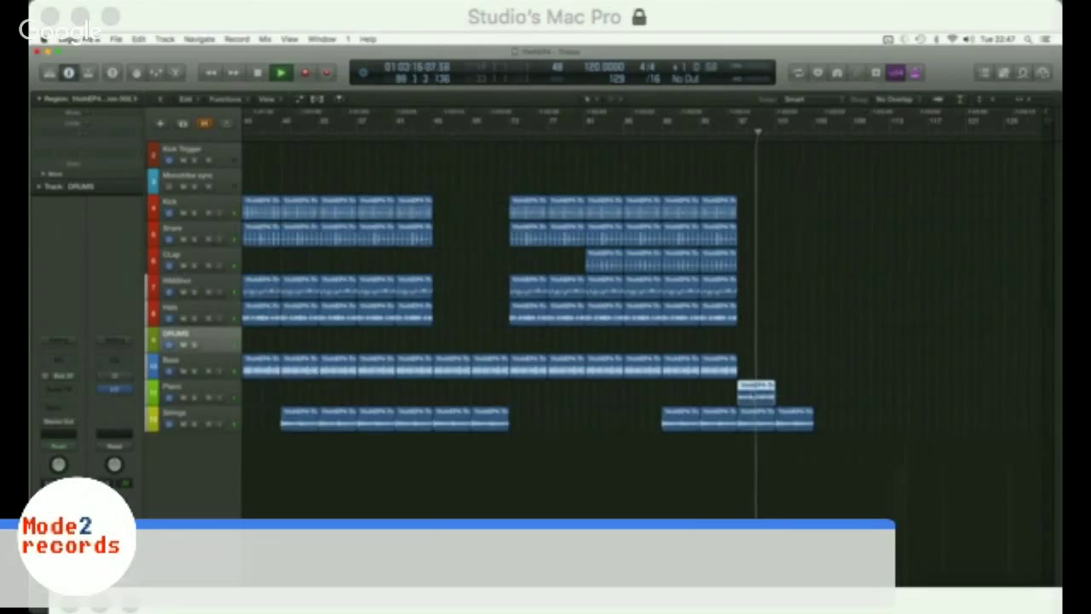
{"action": "left_click_drag", "start_coordinate": [772, 392], "coordinate": [813, 395]}
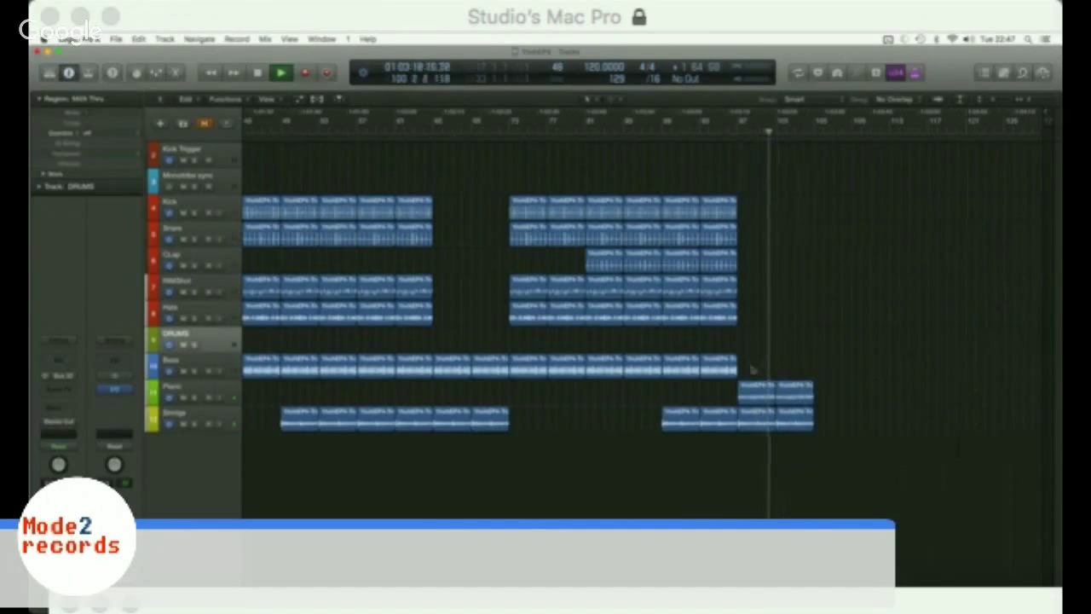
{"action": "left_click_drag", "start_coordinate": [752, 369], "coordinate": [835, 429]}
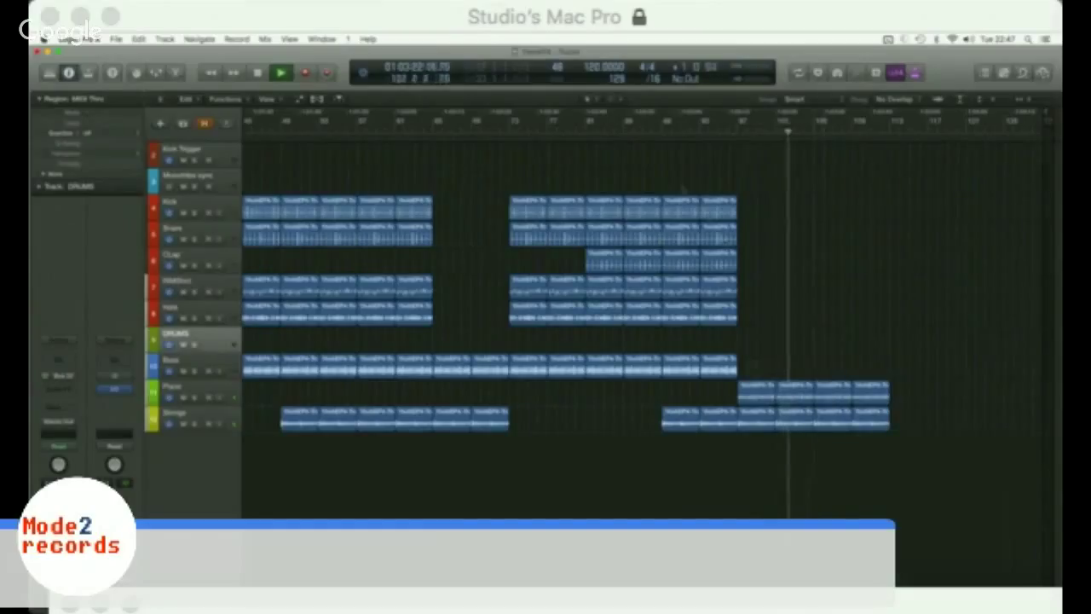
Step: Copy the last two Kick regions to bar 105 and the last region of track 7 to bar 109
{"action": "left_click_drag", "start_coordinate": [683, 186], "coordinate": [681, 207]}
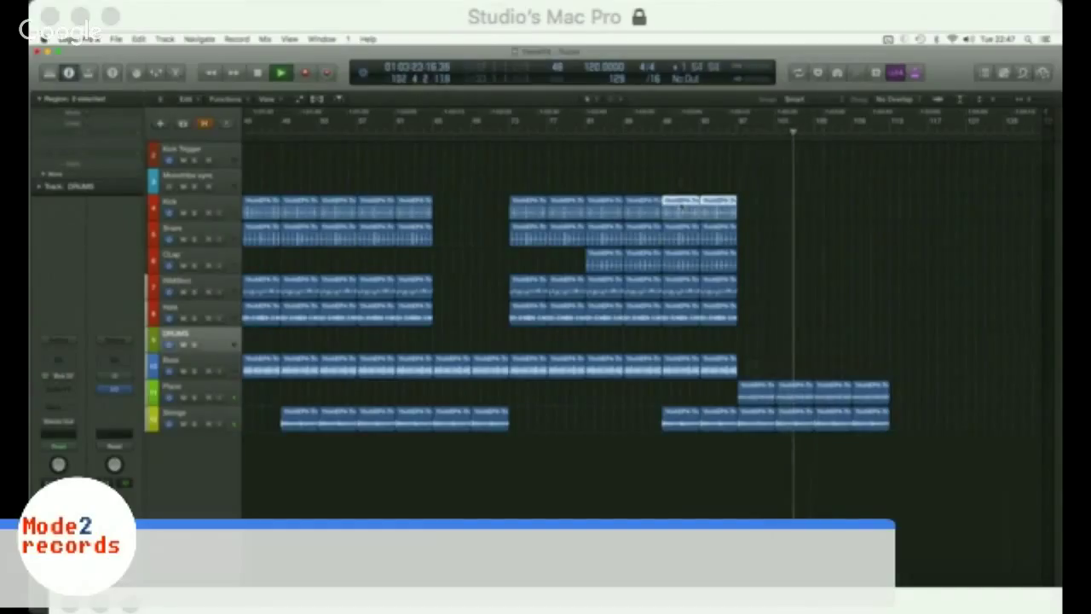
{"action": "key", "text": "super+v"}
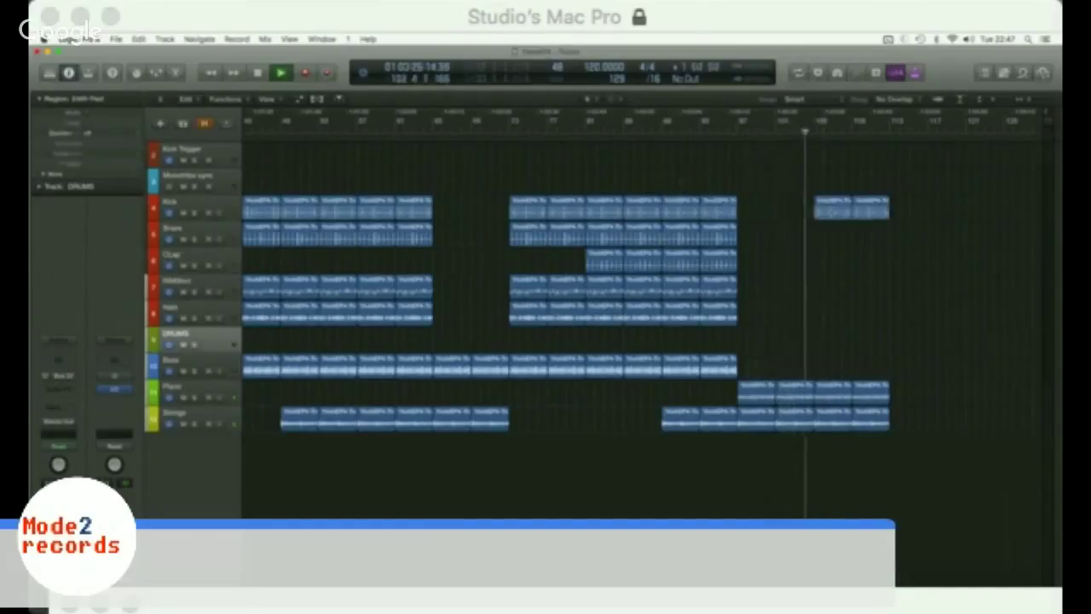
{"action": "left_click_drag", "start_coordinate": [763, 235], "coordinate": [700, 257]}
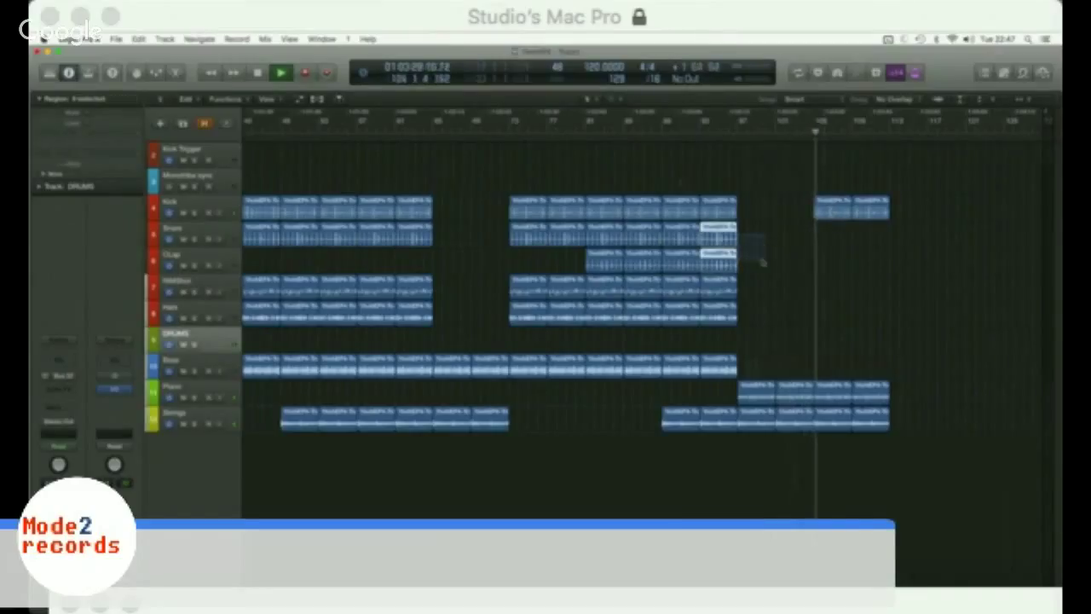
{"action": "left_click", "coordinate": [801, 259]}
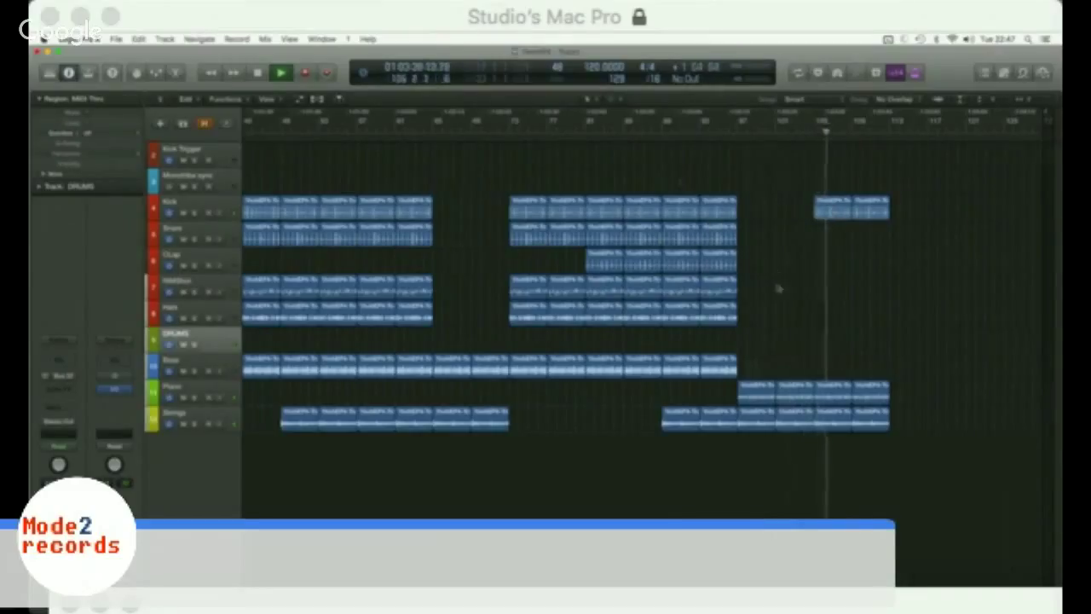
{"action": "left_click_drag", "start_coordinate": [718, 286], "coordinate": [871, 286]}
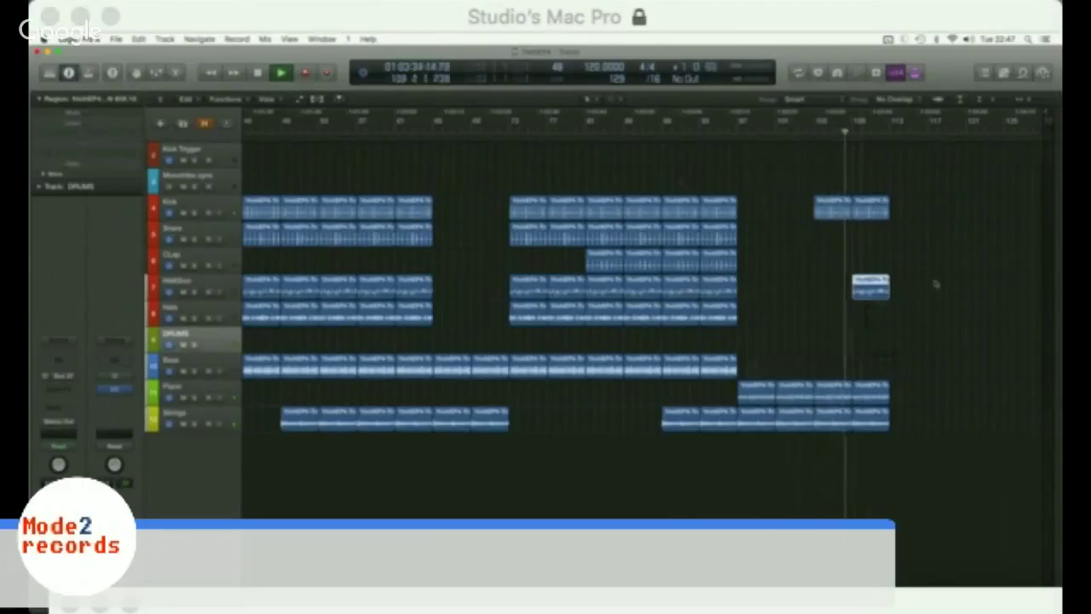
{"action": "left_click", "coordinate": [933, 283]}
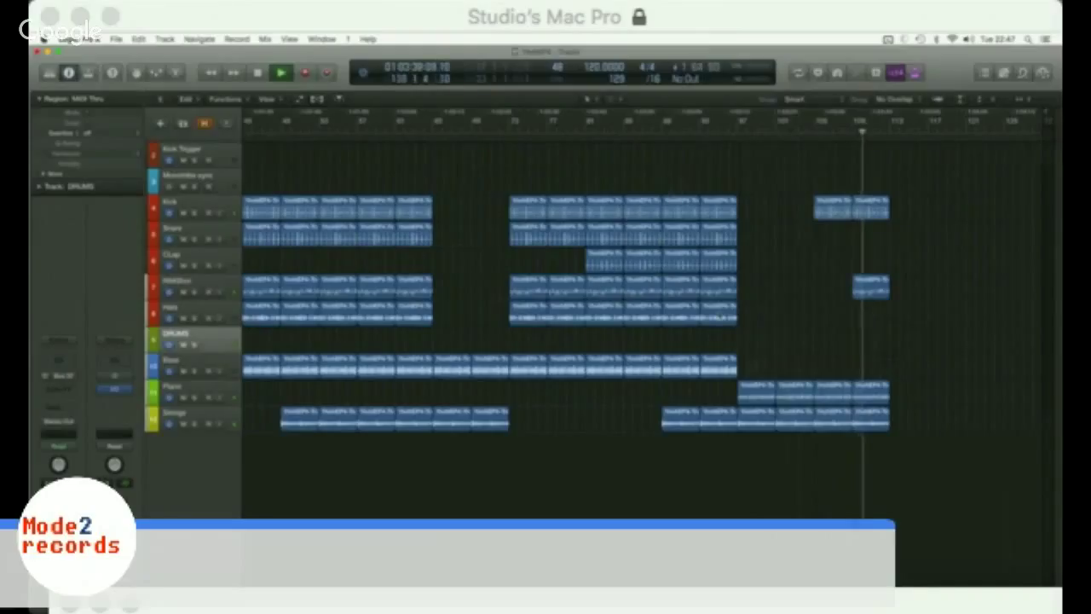
Step: Copy the last eight bars of all drum and Bass regions to bar 113 and replay the transition into it
{"action": "left_click_drag", "start_coordinate": [725, 189], "coordinate": [915, 369]}
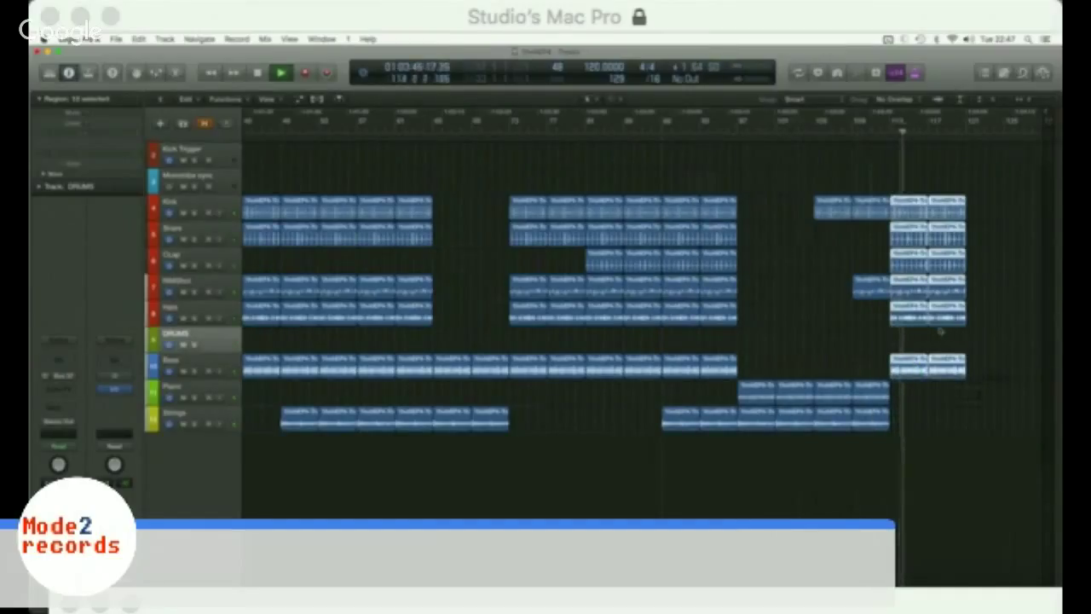
{"action": "key", "text": "space"}
{"action": "left_click", "coordinate": [865, 347]}
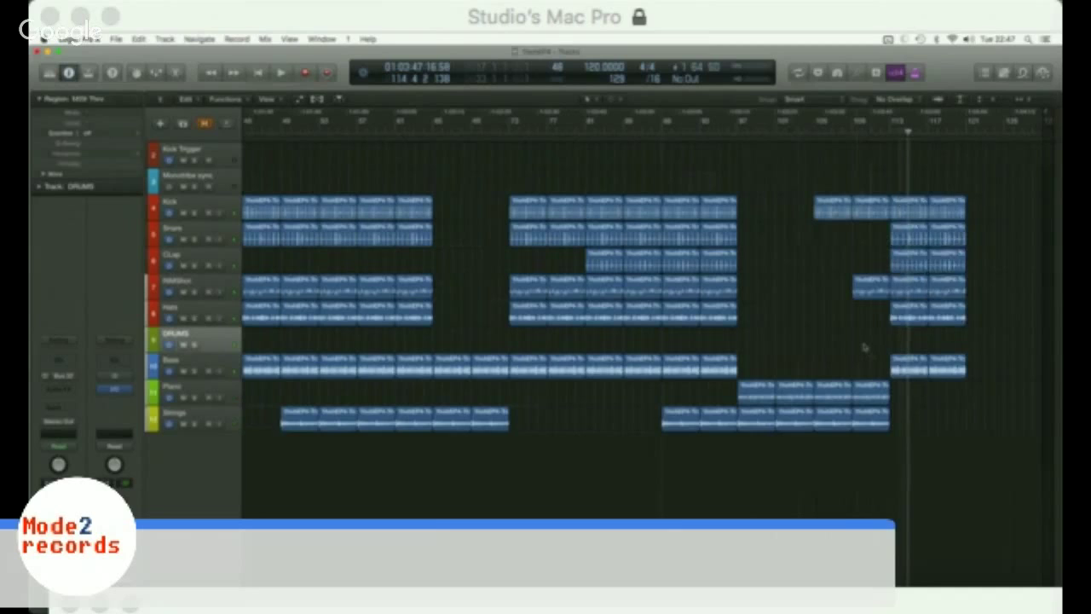
{"action": "scroll", "coordinate": [865, 348], "scroll_direction": "left", "scroll_amount": 2}
{"action": "scroll", "coordinate": [865, 348], "scroll_direction": "right", "scroll_amount": 2}
{"action": "key", "text": "space"}
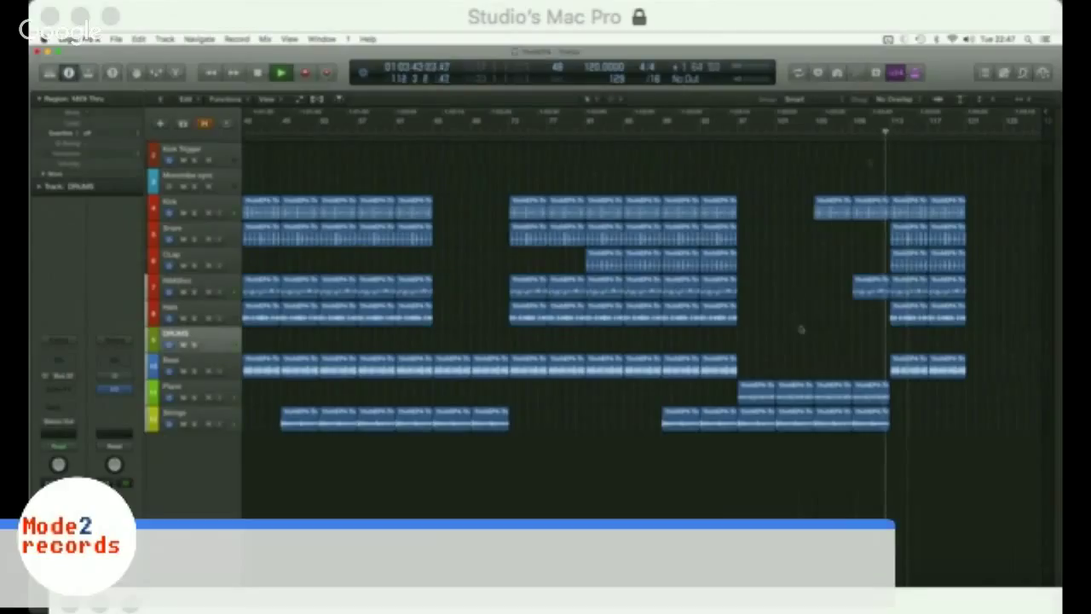
Step: Copy the last two Piano regions to bar 113 and repeat the full drum, Bass and Piano section up to bar 129
{"action": "left_click", "coordinate": [833, 388]}
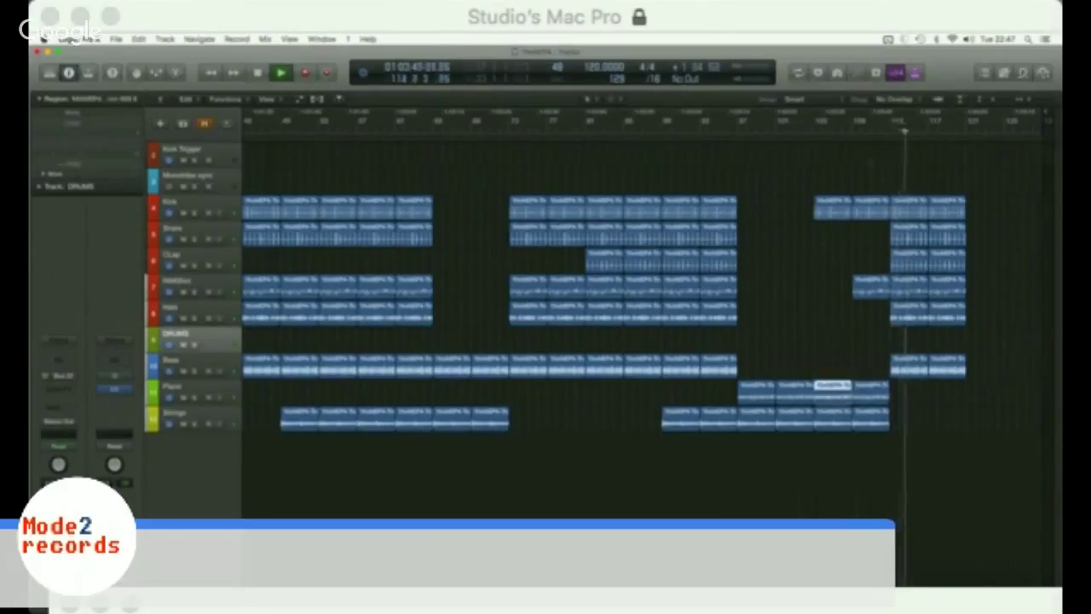
{"action": "left_click", "coordinate": [869, 388], "text": "shift"}
{"action": "left_click_drag", "start_coordinate": [823, 388], "coordinate": [900, 389]}
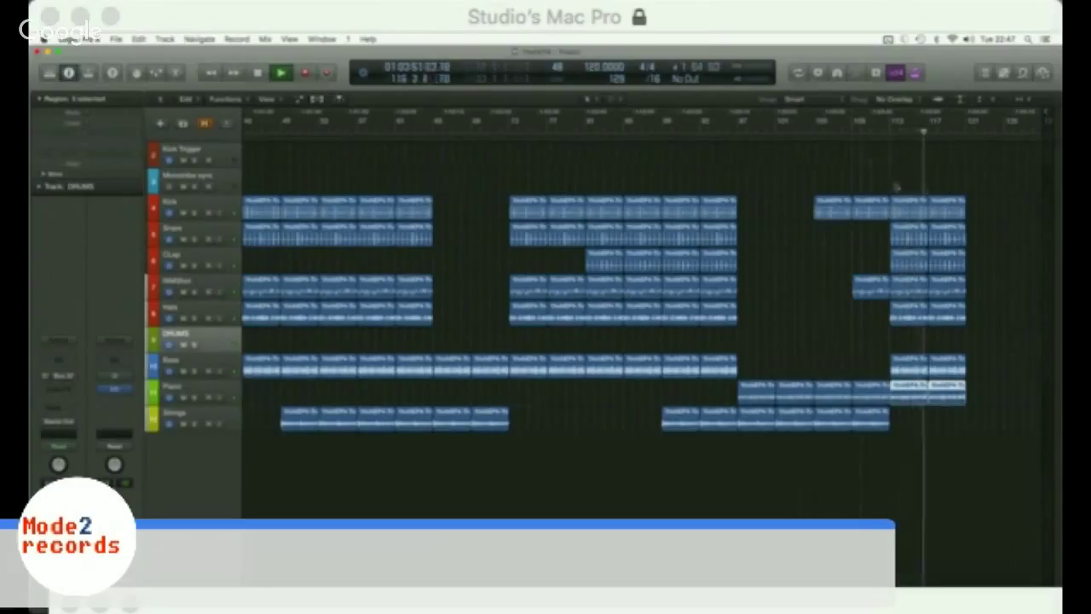
{"action": "left_click_drag", "start_coordinate": [985, 356], "coordinate": [895, 196]}
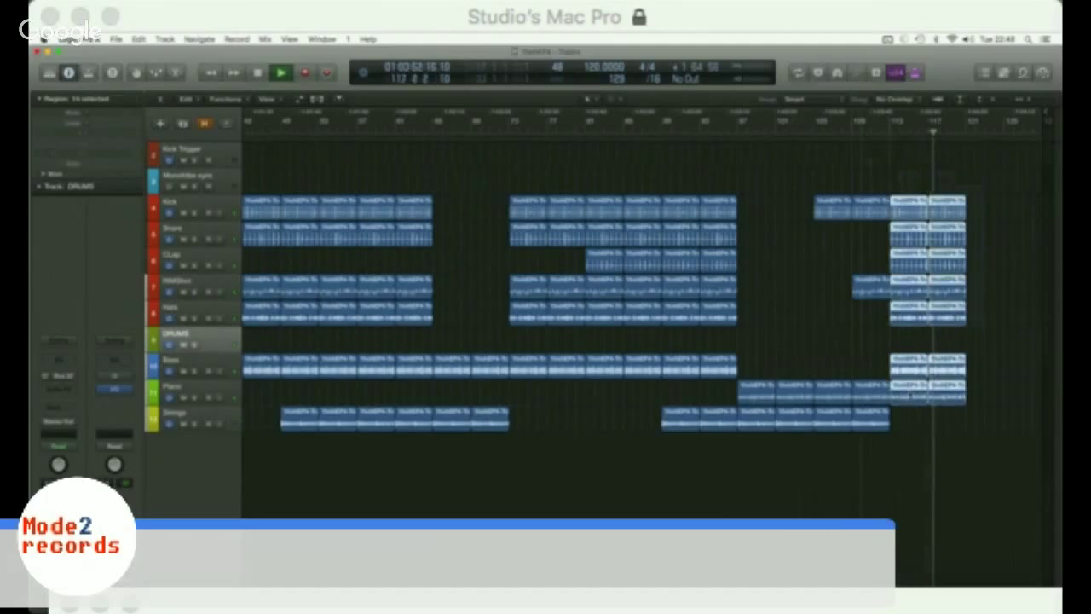
{"action": "left_click_drag", "start_coordinate": [951, 400], "coordinate": [988, 395]}
{"action": "mouse_move", "coordinate": [1041, 115]}
{"action": "left_mouse_down"}
{"action": "mouse_move", "coordinate": [1059, 109]}
{"action": "mouse_move", "coordinate": [1043, 107]}
{"action": "left_mouse_up"}
{"action": "left_click", "coordinate": [697, 278]}
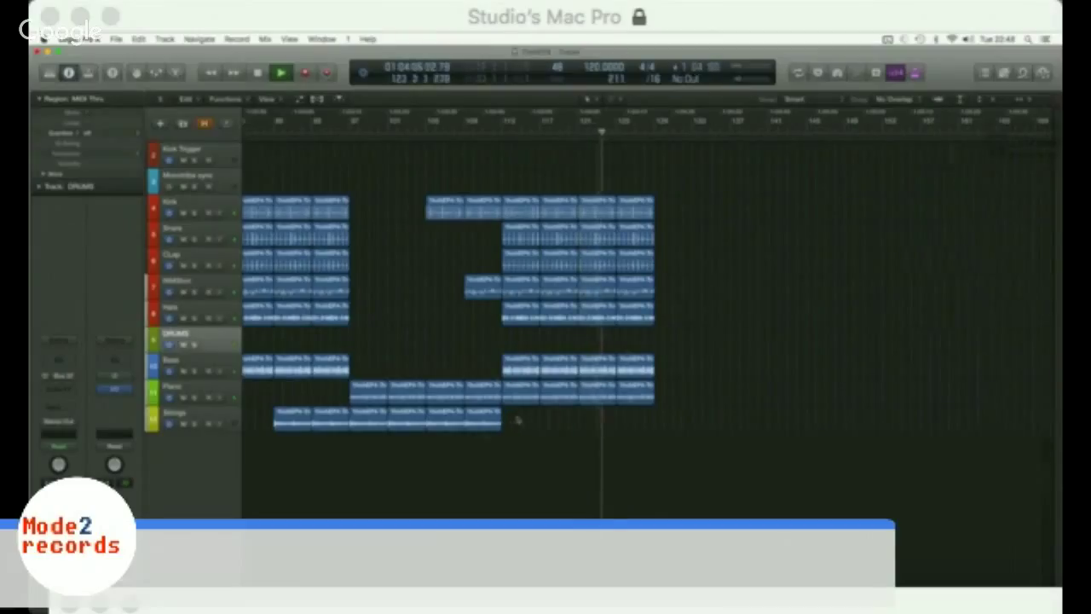
Step: Copy two Strings regions to bar 129 and repeat the drum, Bass and Piano regions alongside them up to bar 137
{"action": "left_click_drag", "start_coordinate": [518, 420], "coordinate": [689, 416]}
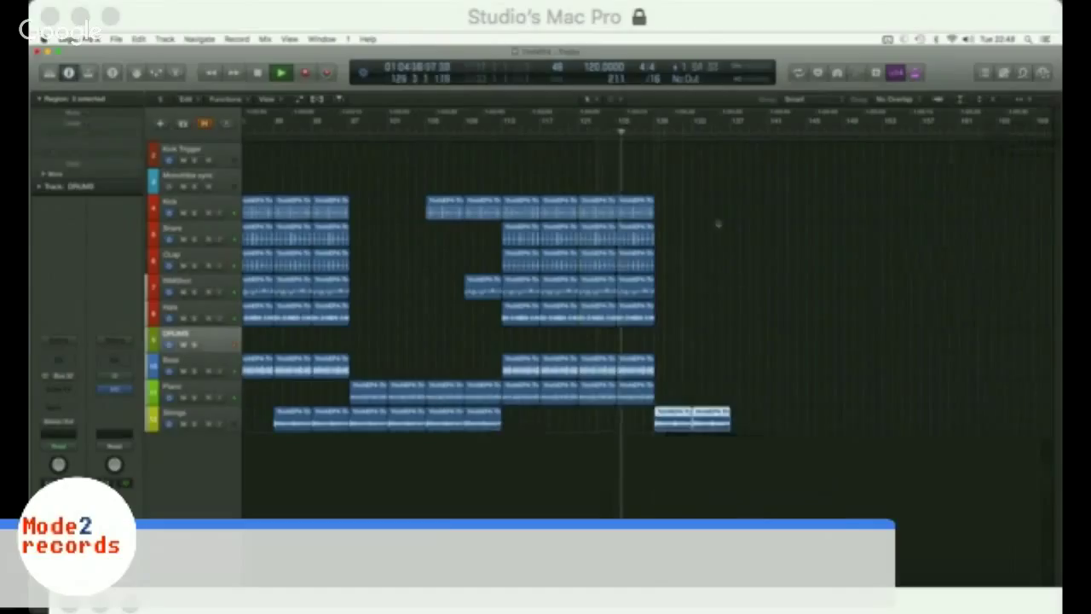
{"action": "left_click_drag", "start_coordinate": [672, 219], "coordinate": [680, 399]}
{"action": "left_click", "coordinate": [801, 364]}
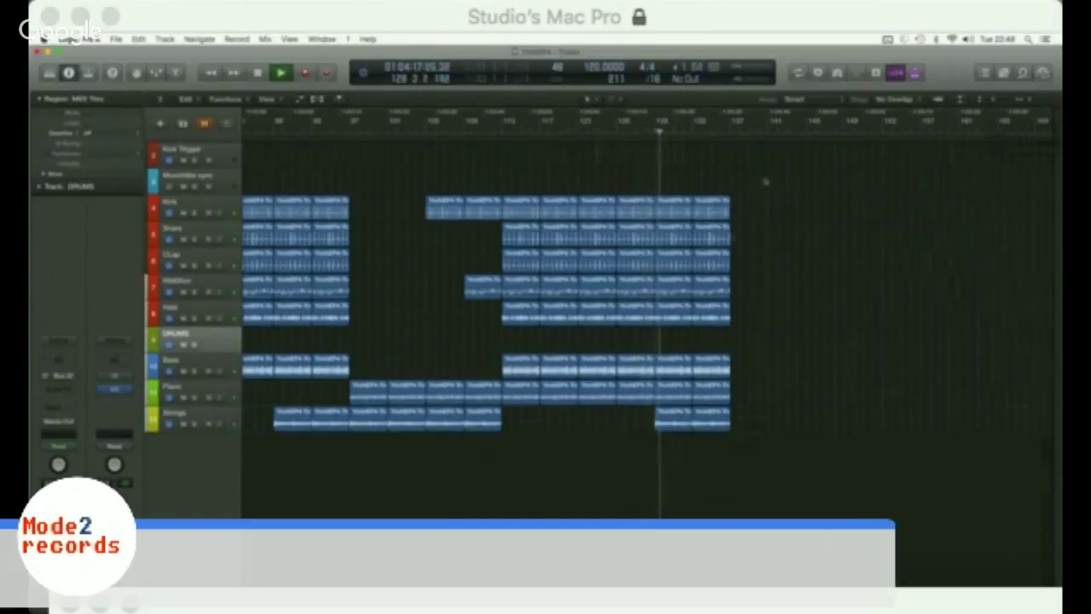
Step: Repeat all regions between bars 129 and 137, including Strings, up to bar 145
{"action": "left_click_drag", "start_coordinate": [765, 179], "coordinate": [681, 423]}
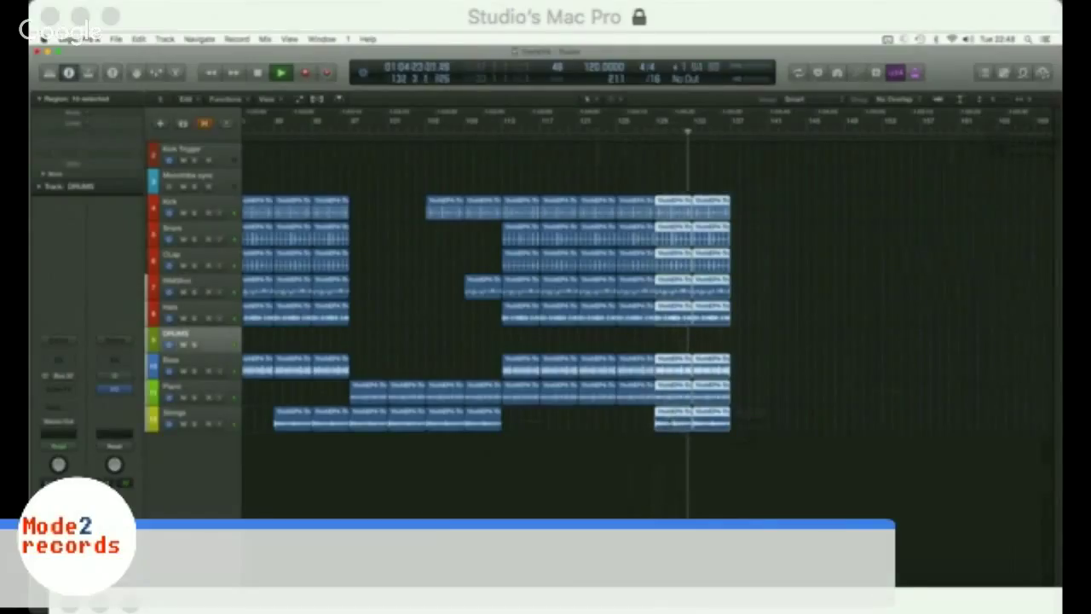
{"action": "scroll", "coordinate": [650, 340], "scroll_direction": "right", "scroll_amount": 6}
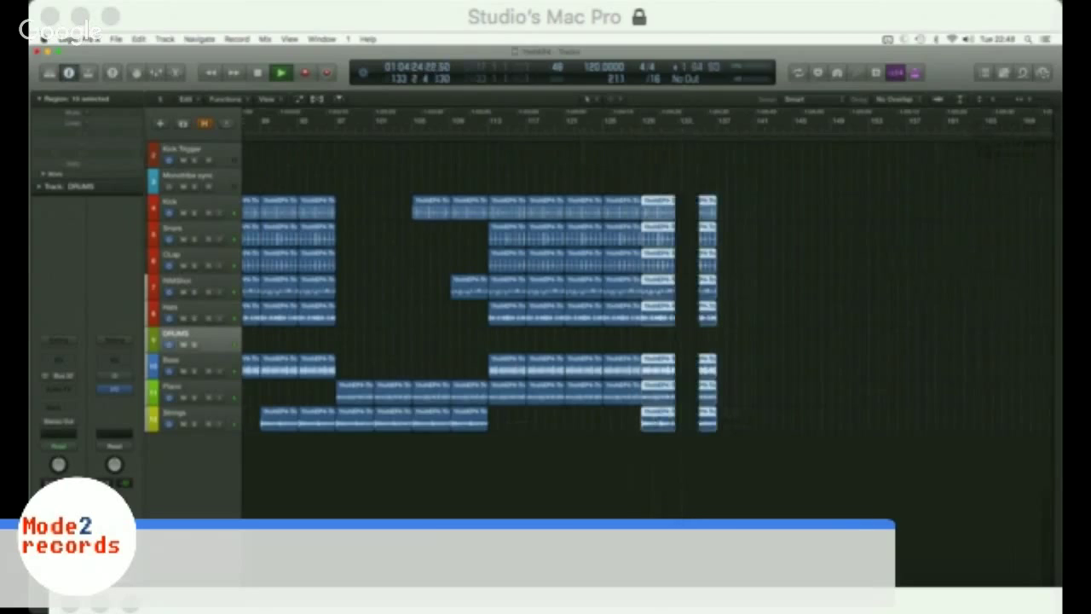
{"action": "left_click", "coordinate": [649, 340]}
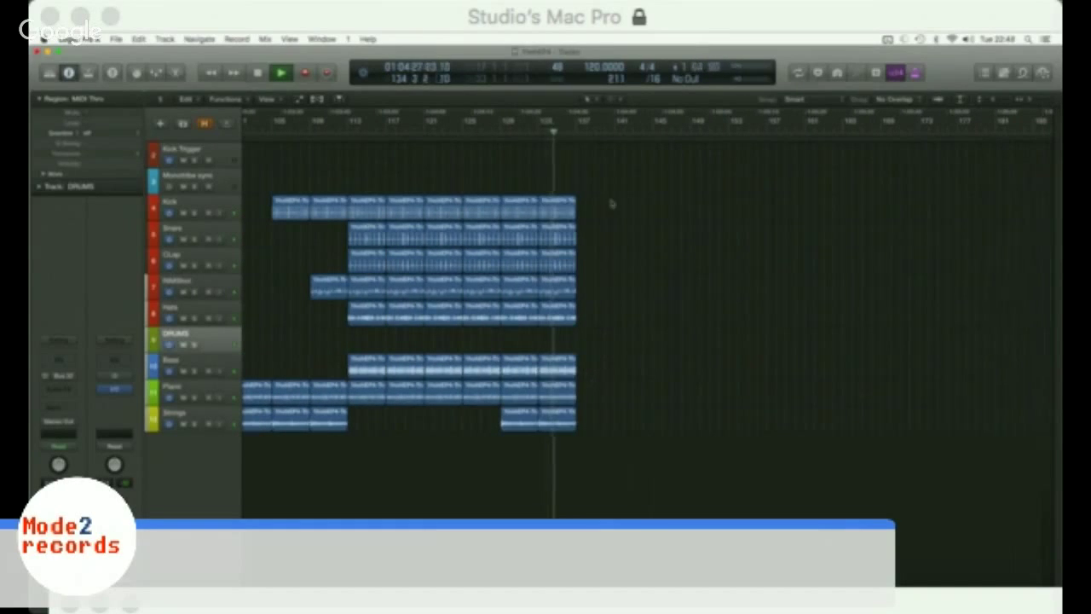
{"action": "left_click_drag", "start_coordinate": [605, 176], "coordinate": [614, 419]}
{"action": "left_click", "coordinate": [744, 365]}
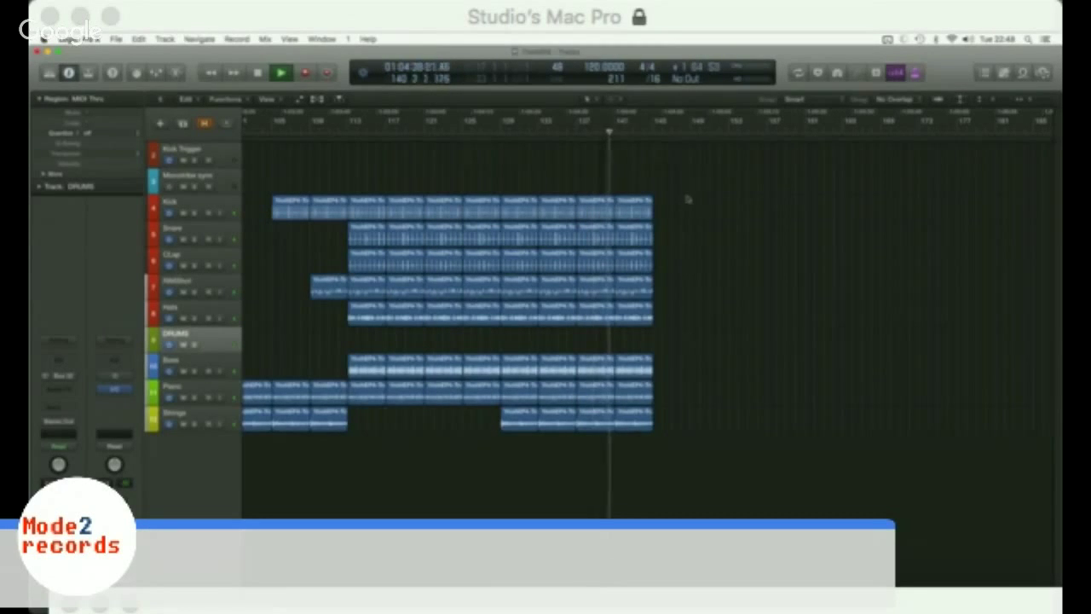
Step: Copy only the drum and Bass regions to bar 145 and repeat them up to bar 161, leaving out Piano and Strings
{"action": "left_click_drag", "start_coordinate": [690, 194], "coordinate": [695, 375]}
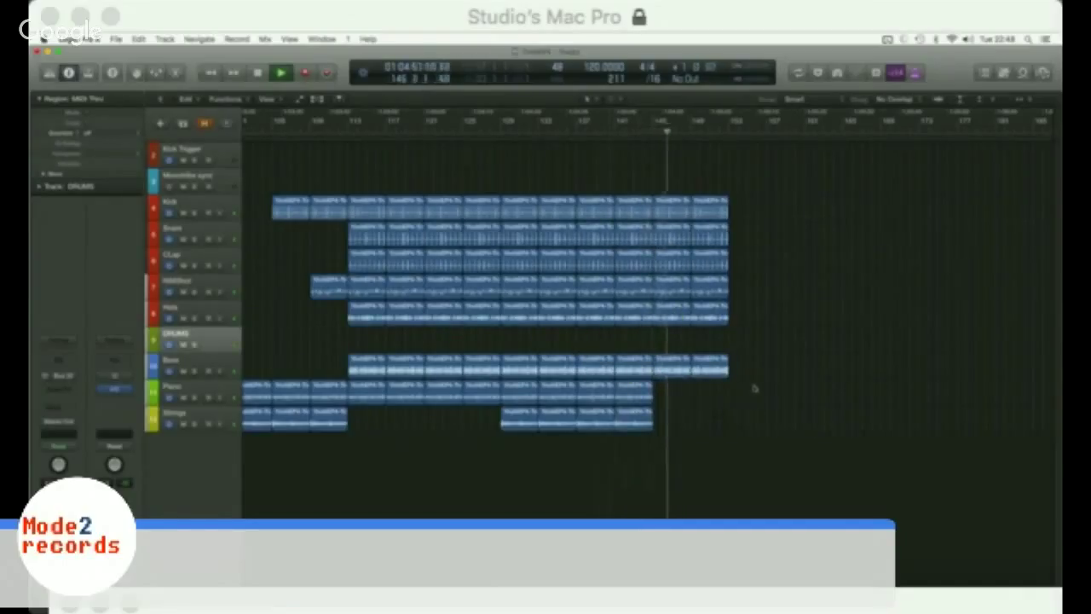
{"action": "scroll", "coordinate": [724, 281], "scroll_direction": "right", "scroll_amount": 3}
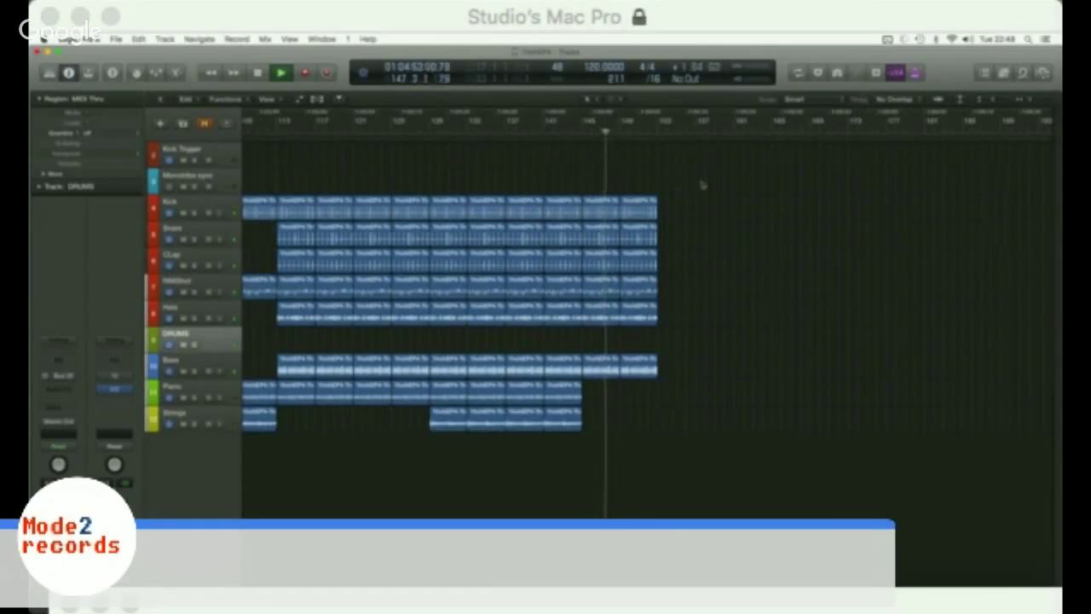
{"action": "left_click_drag", "start_coordinate": [701, 181], "coordinate": [609, 370]}
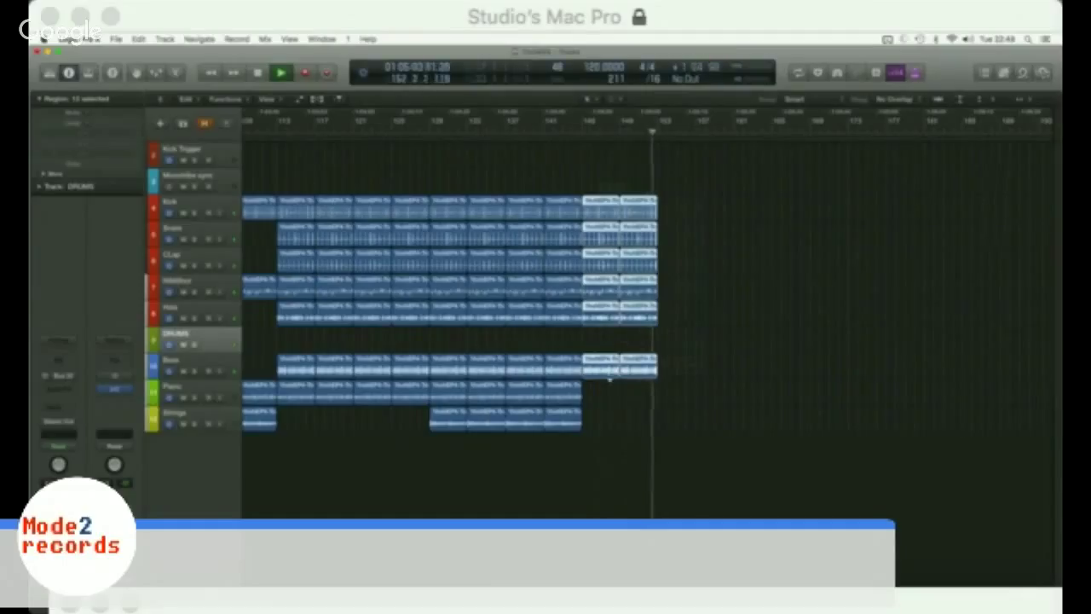
{"action": "left_click_drag", "start_coordinate": [611, 373], "coordinate": [686, 371]}
{"action": "left_click", "coordinate": [767, 307]}
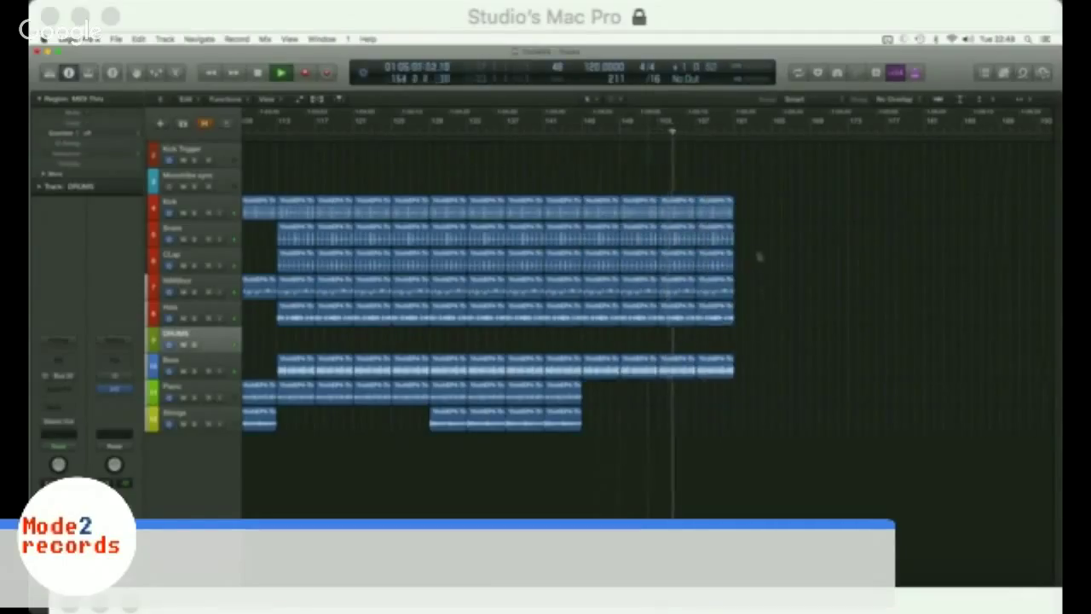
Step: Delete the Snare and Clap regions between bars 153 and 161, and extend only Kick and Bass from bar 161 to bar 169
{"action": "left_click_drag", "start_coordinate": [736, 220], "coordinate": [689, 261]}
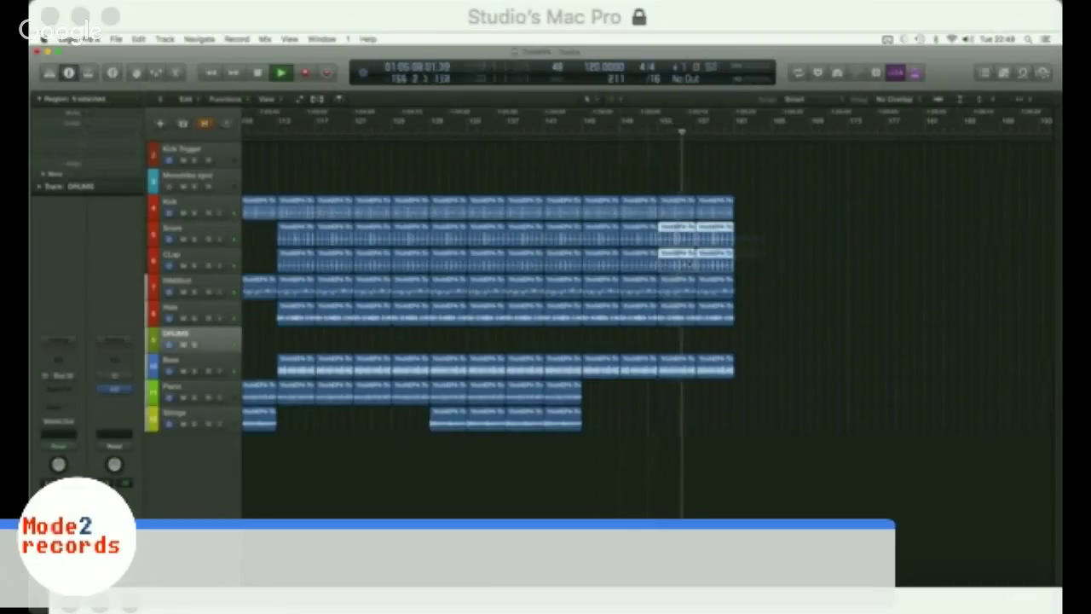
{"action": "key", "text": "Delete"}
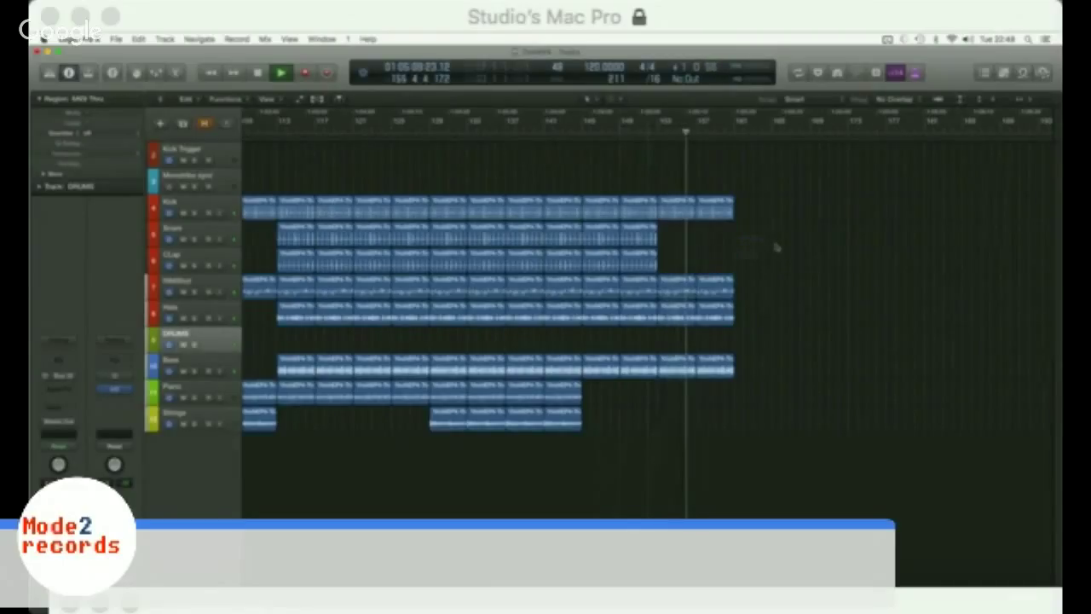
{"action": "left_click_drag", "start_coordinate": [791, 171], "coordinate": [740, 371]}
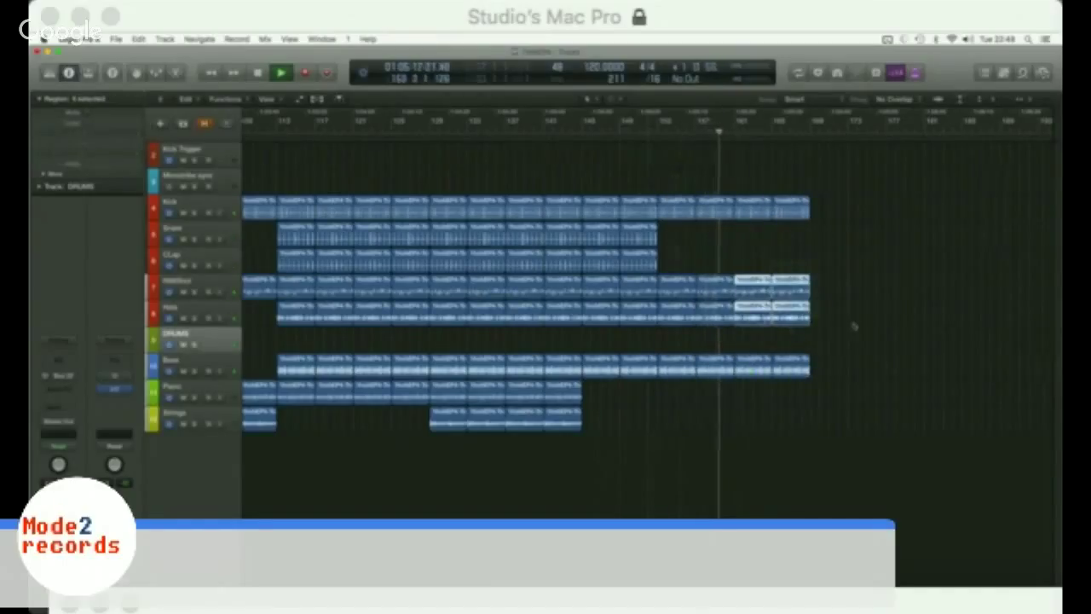
{"action": "key", "text": "Delete"}
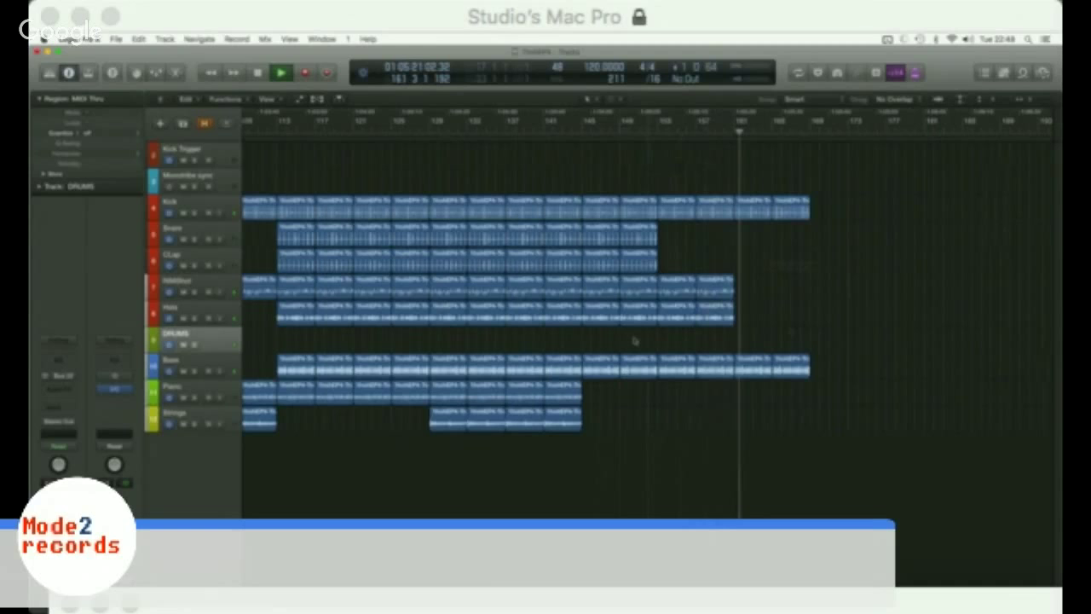
Step: Select all regions across the whole arrangement and colour them by their track colours
{"action": "scroll", "coordinate": [633, 341], "scroll_direction": "left", "scroll_amount": 10}
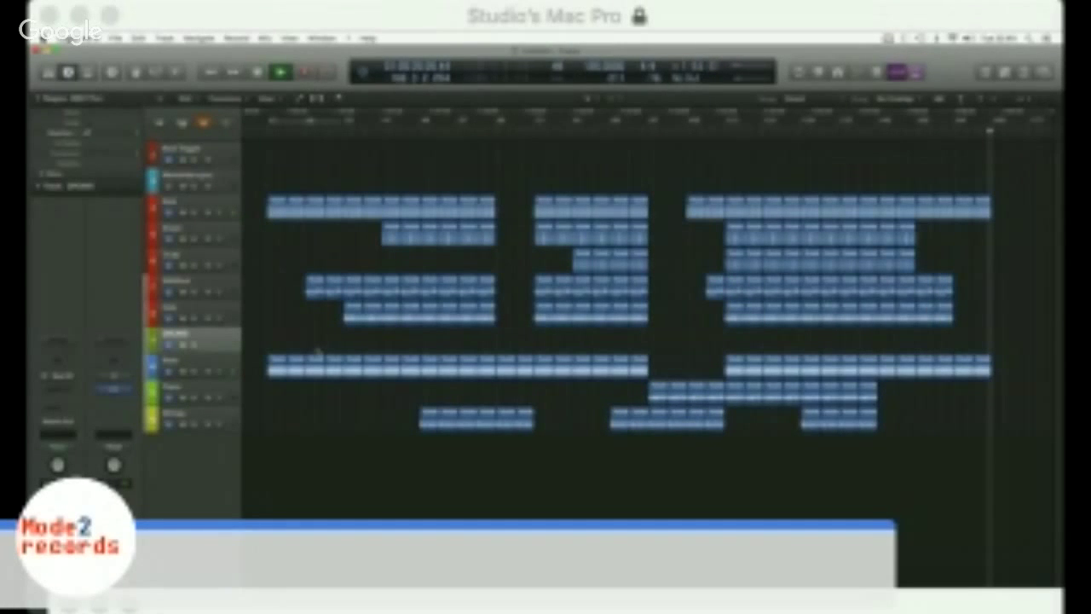
{"action": "left_click_drag", "start_coordinate": [264, 175], "coordinate": [982, 442]}
{"action": "right_click", "coordinate": [829, 364]}
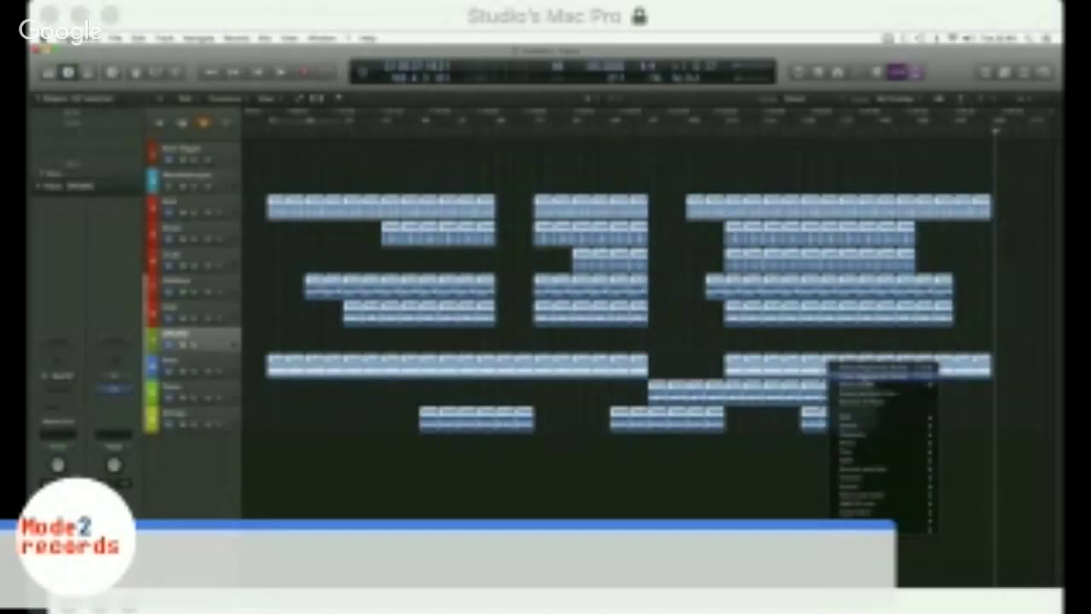
{"action": "left_click", "coordinate": [878, 369]}
{"action": "left_click", "coordinate": [655, 344]}
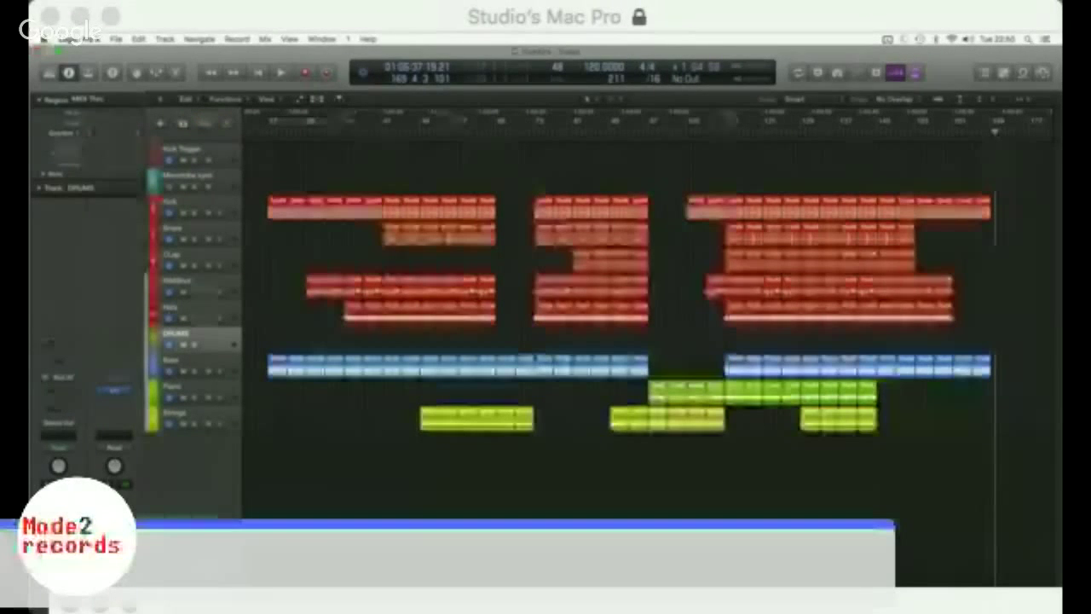
Step: Play the opening of the arrangement briefly from bar 17
{"action": "key", "text": "Return"}
{"action": "key", "text": "space"}
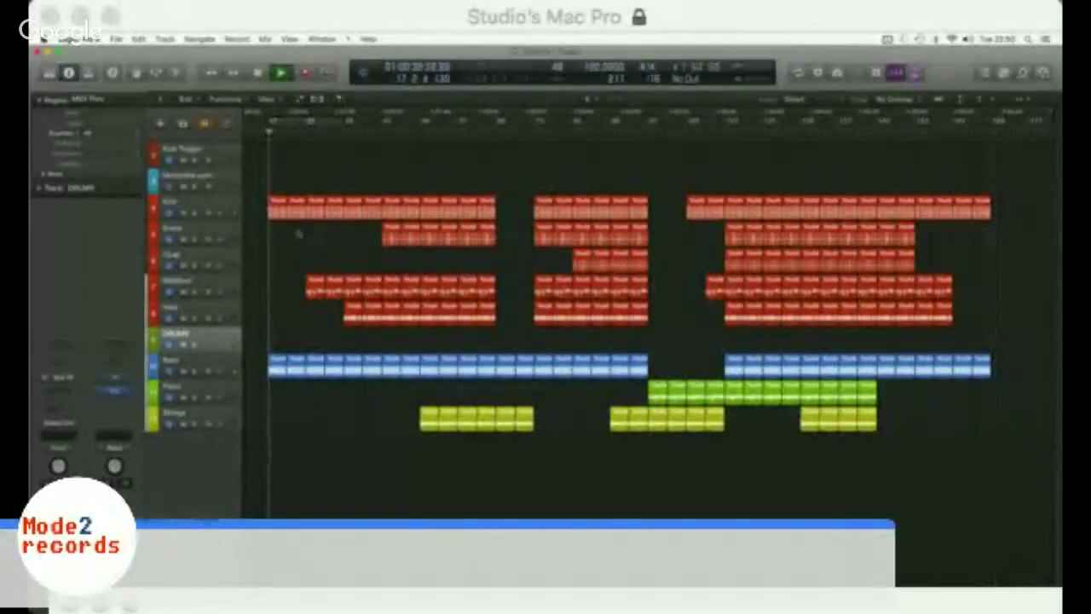
{"action": "key", "text": "space"}
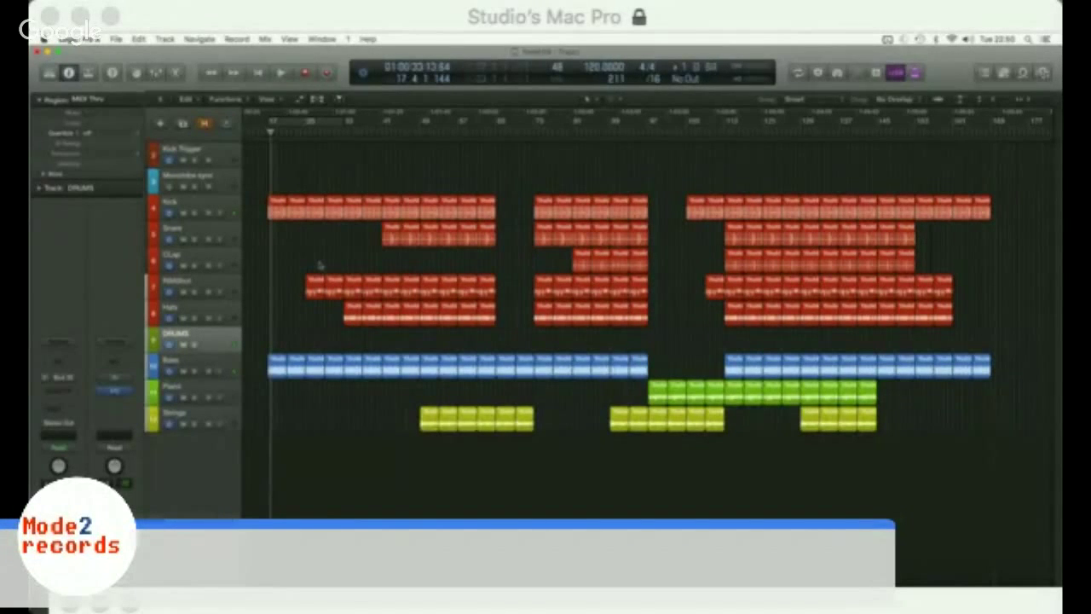
Step: Open the mixer and pull the faders of the Kick through Strings channels all the way down together
{"action": "key", "text": "x"}
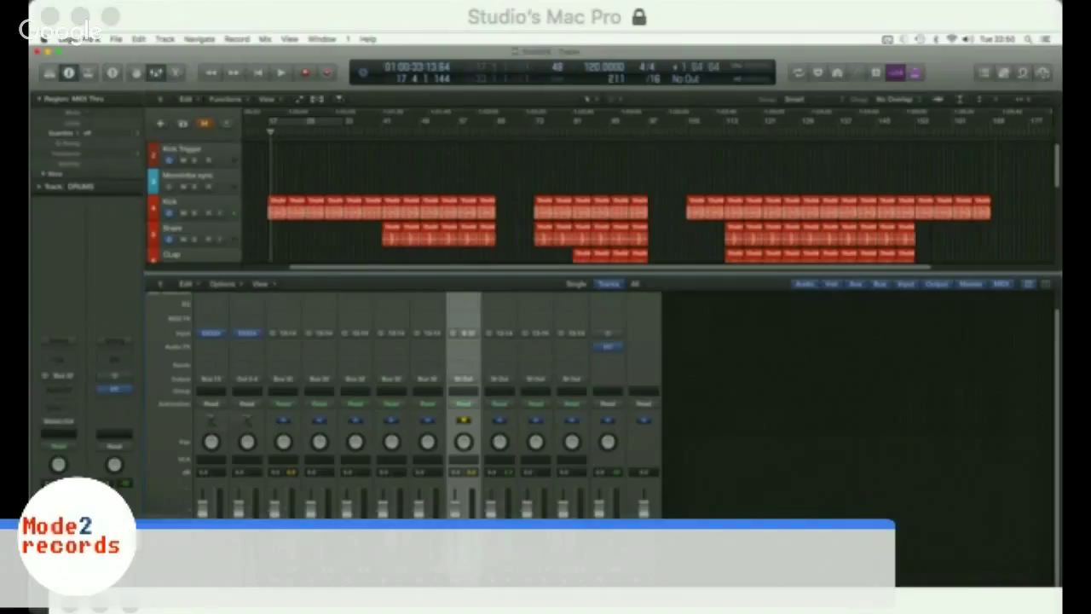
{"action": "left_click", "coordinate": [171, 201]}
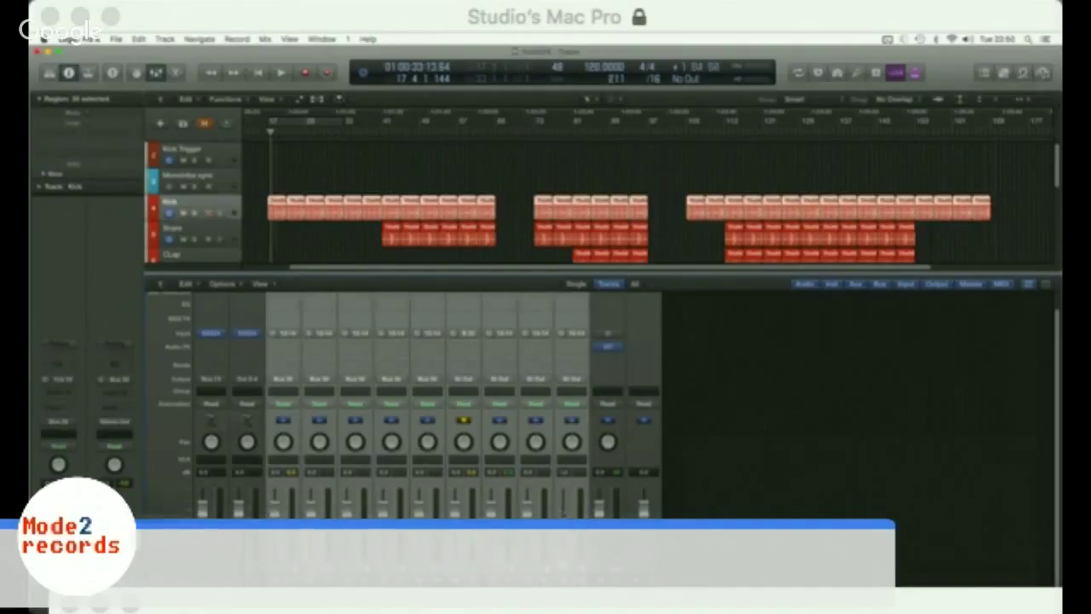
{"action": "left_click_drag", "start_coordinate": [573, 503], "coordinate": [580, 511]}
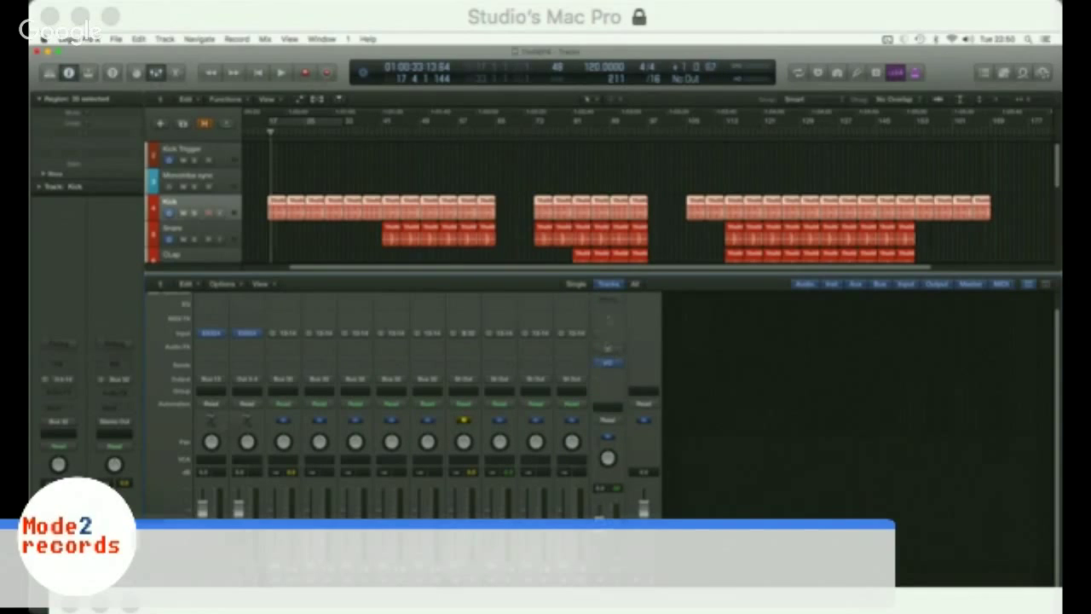
Step: Load the My Master channel strip setting on the stereo output channel
{"action": "scroll", "coordinate": [404, 405], "scroll_direction": "up", "scroll_amount": 1}
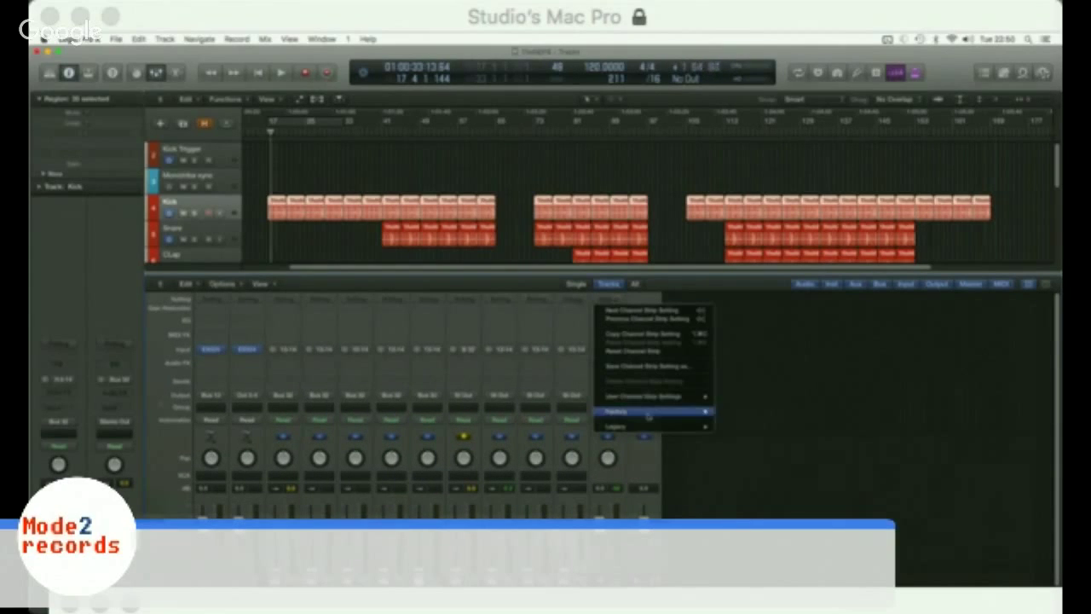
{"action": "mouse_move", "coordinate": [659, 416]}
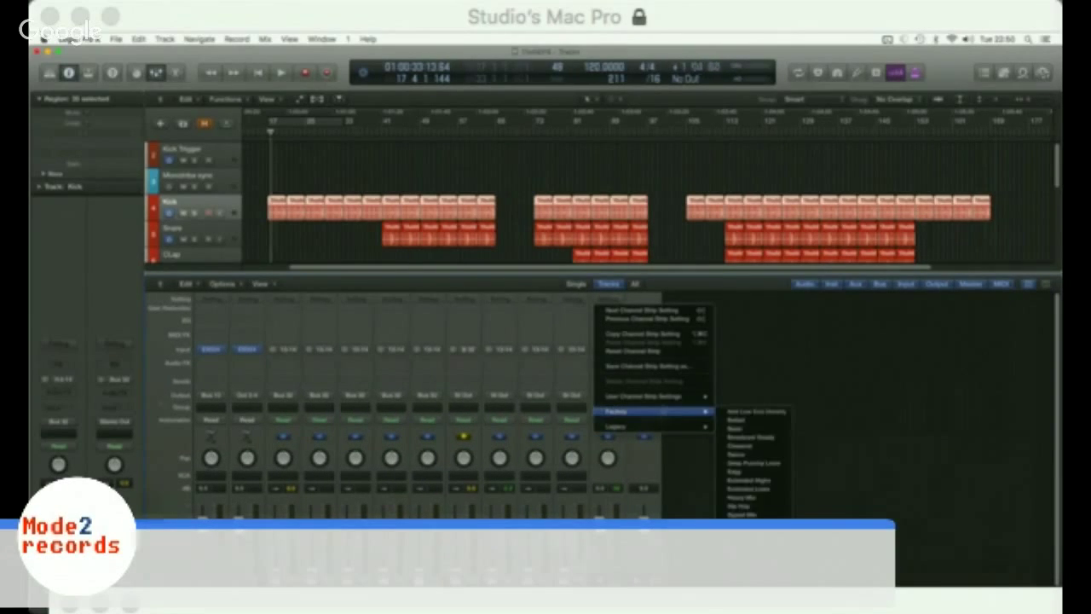
{"action": "left_click", "coordinate": [730, 398]}
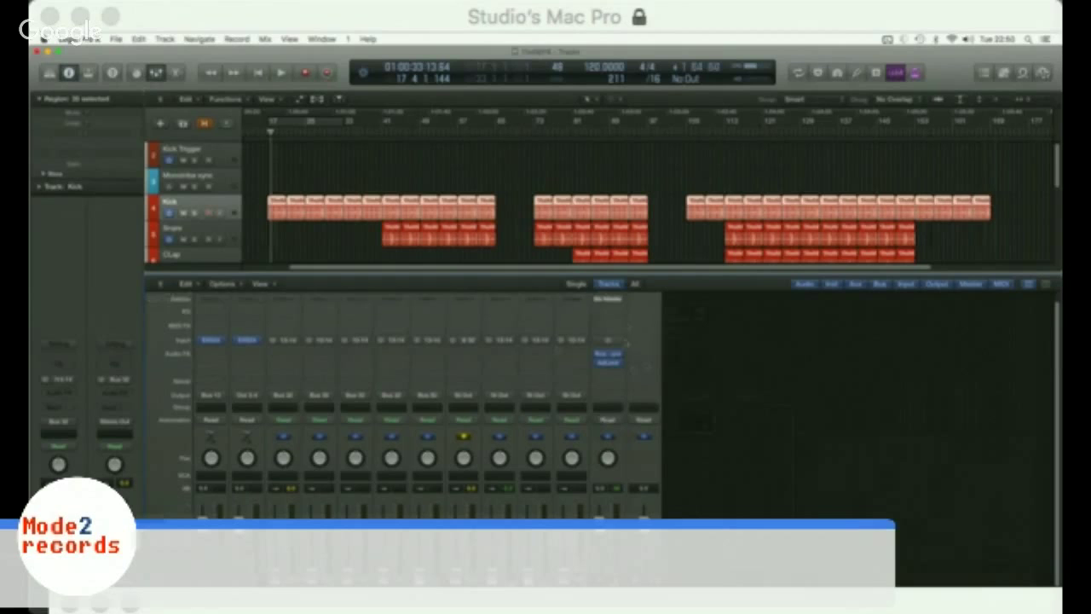
Step: Enlarge the mixer and examine the Bus Compressor and Adaptive Limiter settings on the stereo output channel
{"action": "scroll", "coordinate": [633, 369], "scroll_direction": "up", "scroll_amount": 1}
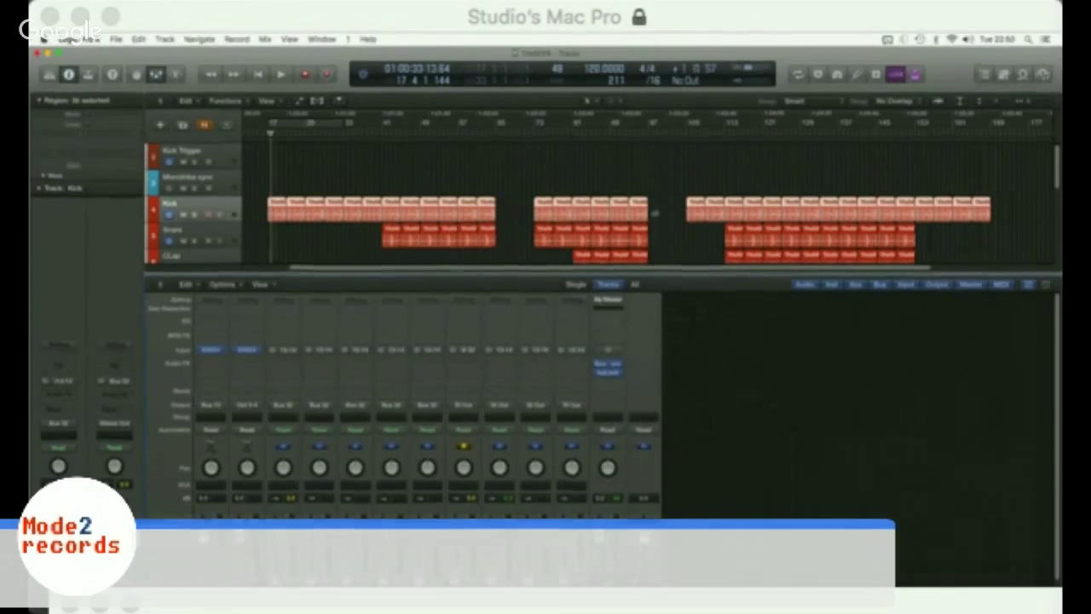
{"action": "left_click_drag", "start_coordinate": [670, 274], "coordinate": [670, 251]}
{"action": "left_click", "coordinate": [607, 340]}
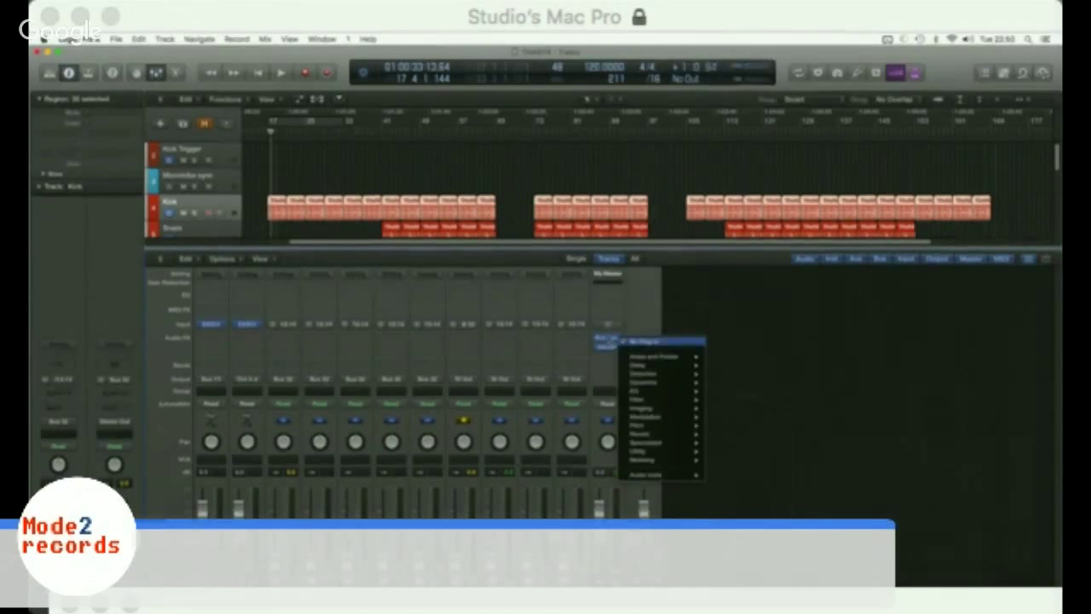
{"action": "left_click", "coordinate": [644, 341]}
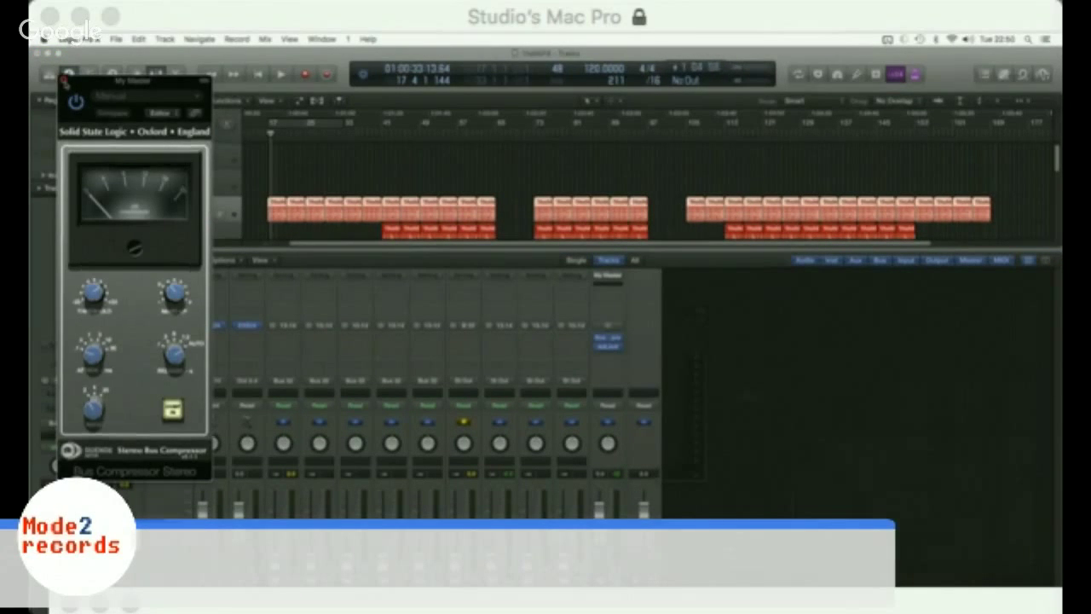
{"action": "left_click", "coordinate": [63, 80]}
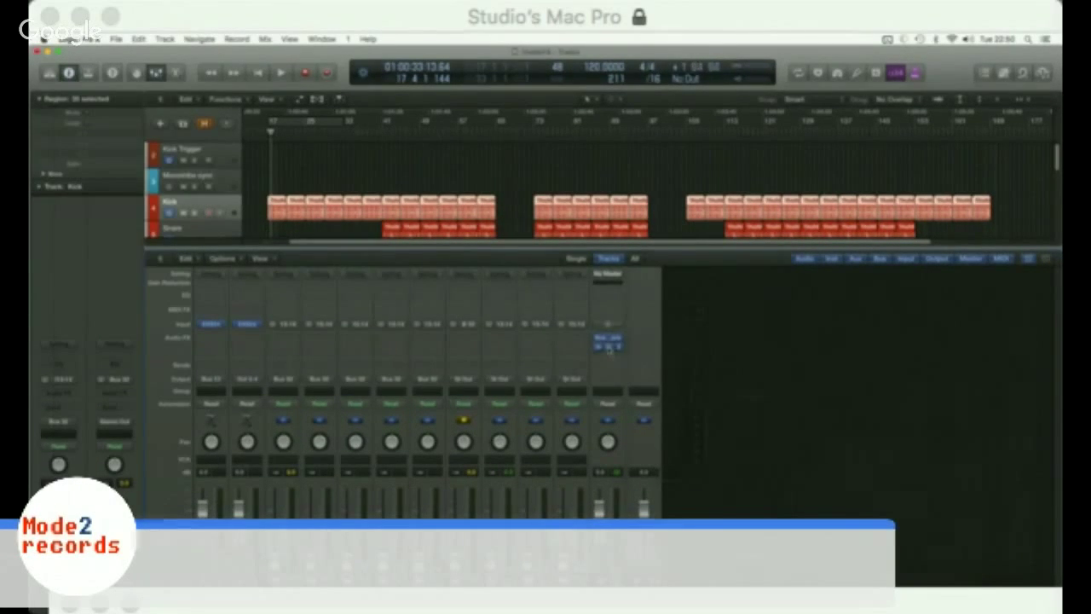
{"action": "left_click", "coordinate": [608, 345]}
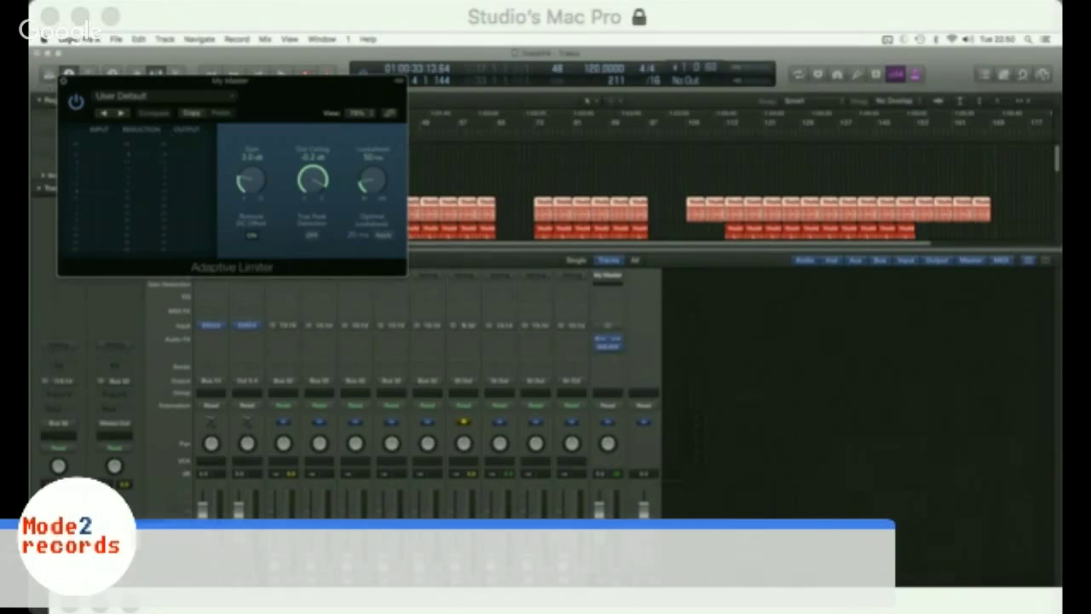
{"action": "left_click", "coordinate": [62, 79]}
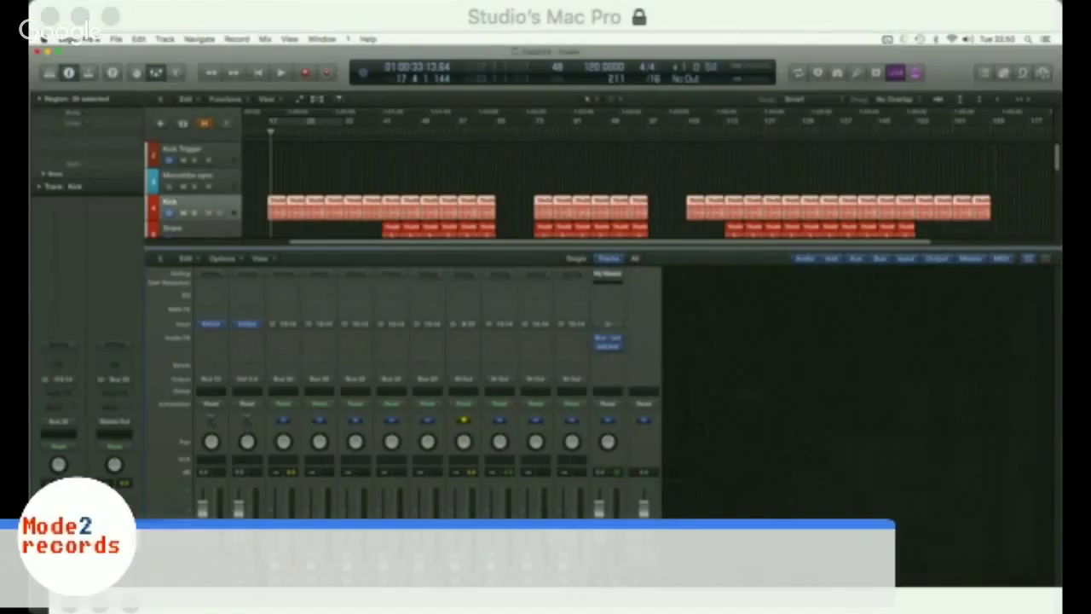
Step: Cycle playback between bars 129 and 145 and bring up the Kick and DRUMS channel faders
{"action": "key", "text": "space"}
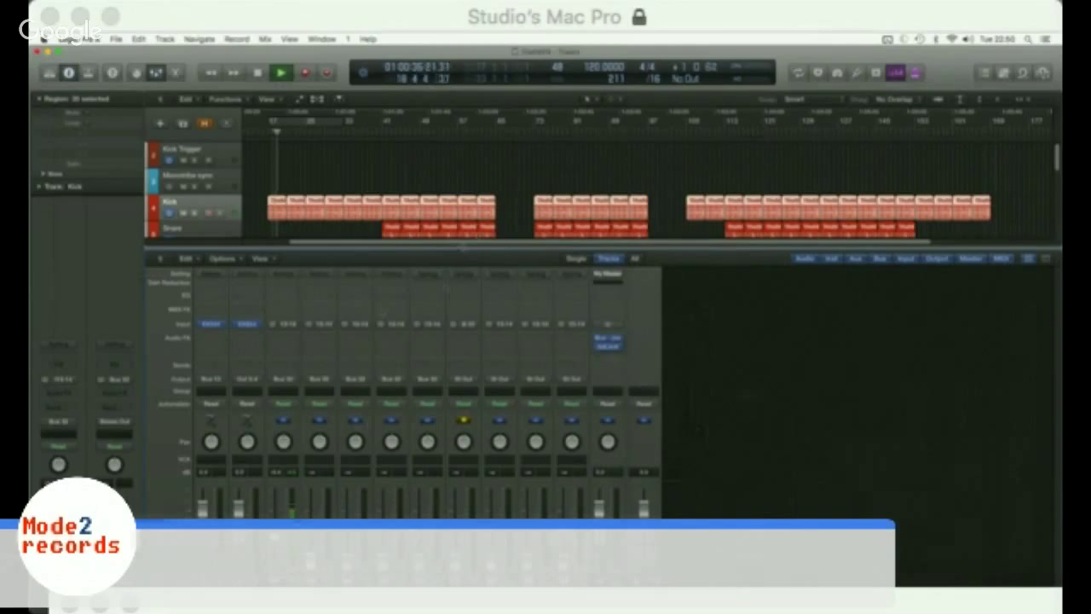
{"action": "scroll", "coordinate": [483, 198], "scroll_direction": "down", "scroll_amount": 1}
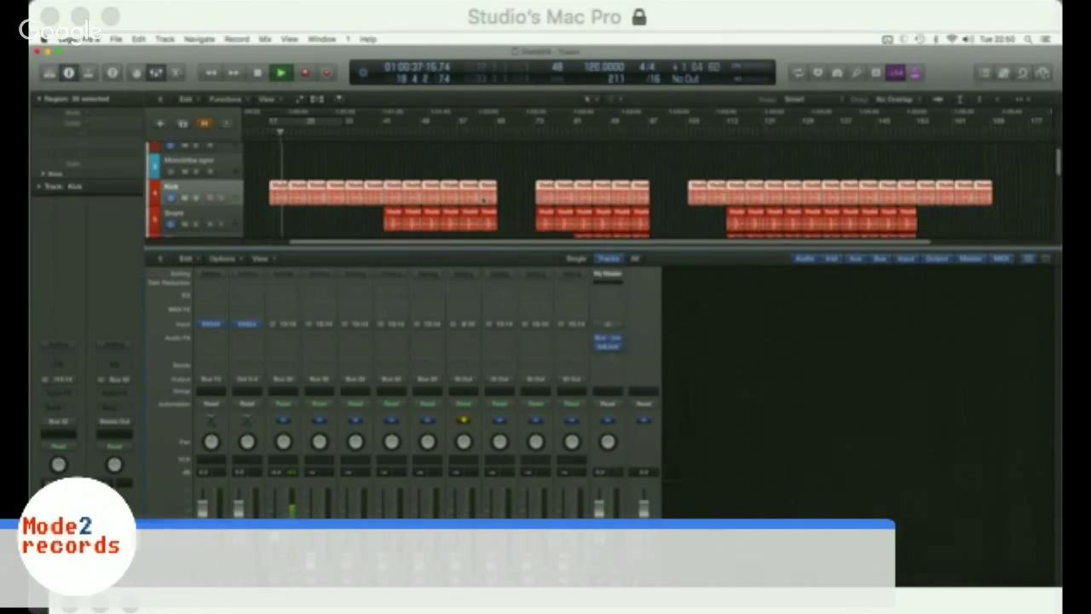
{"action": "scroll", "coordinate": [483, 199], "scroll_direction": "down", "scroll_amount": 5}
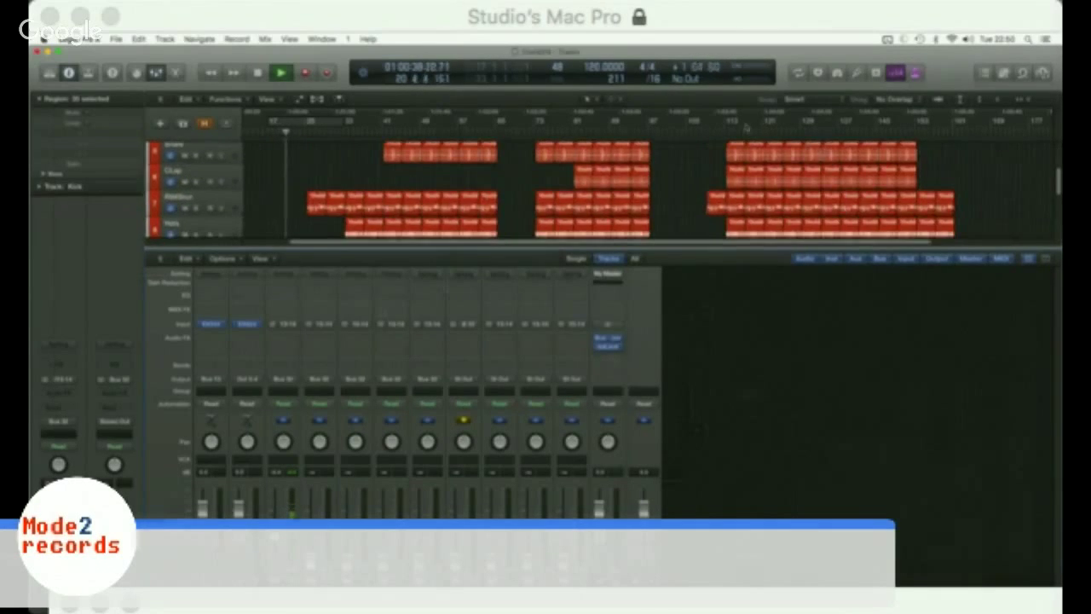
{"action": "left_click_drag", "start_coordinate": [730, 124], "coordinate": [854, 125]}
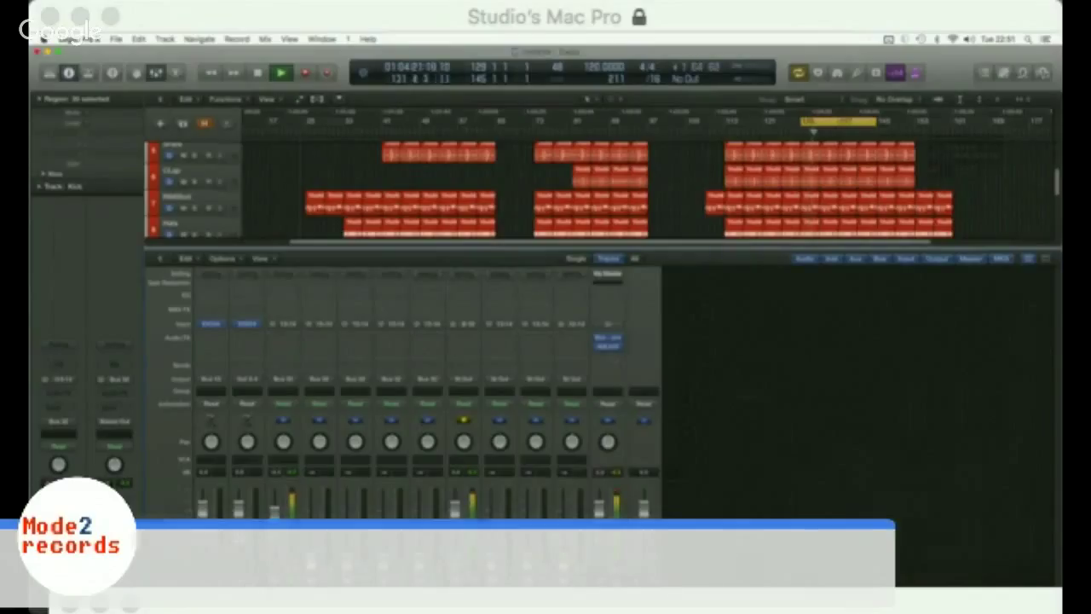
{"action": "key", "text": "space"}
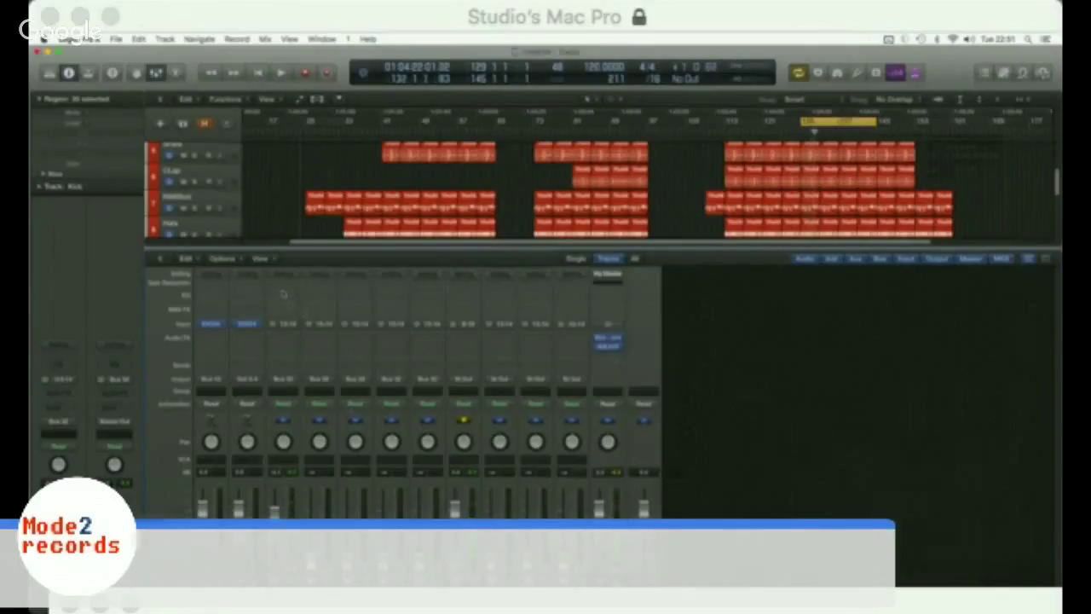
Step: Insert the Solid State Logic EQ and Dynamics Channel Strip on the Kick channel and audition it over the loop
{"action": "left_click", "coordinate": [289, 339]}
{"action": "mouse_move", "coordinate": [303, 467]}
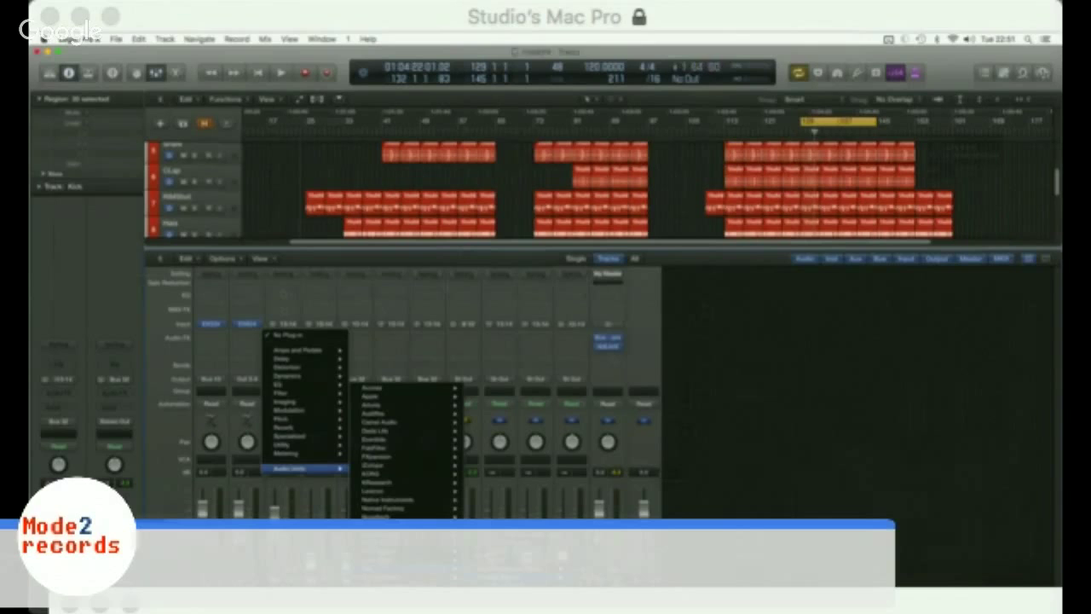
{"action": "key", "text": "Escape"}
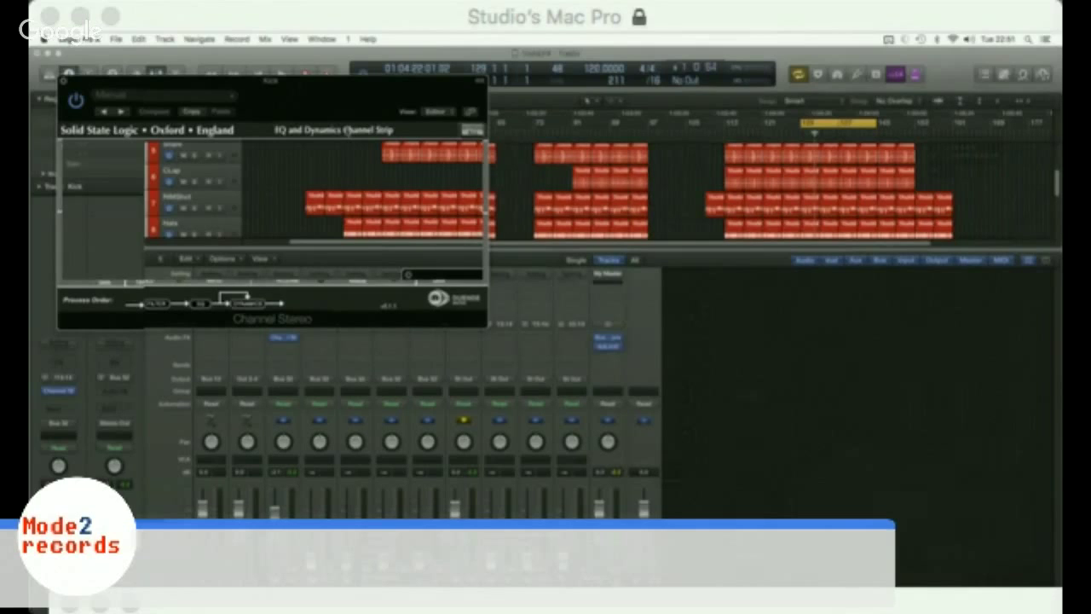
{"action": "left_click_drag", "start_coordinate": [347, 128], "coordinate": [692, 324]}
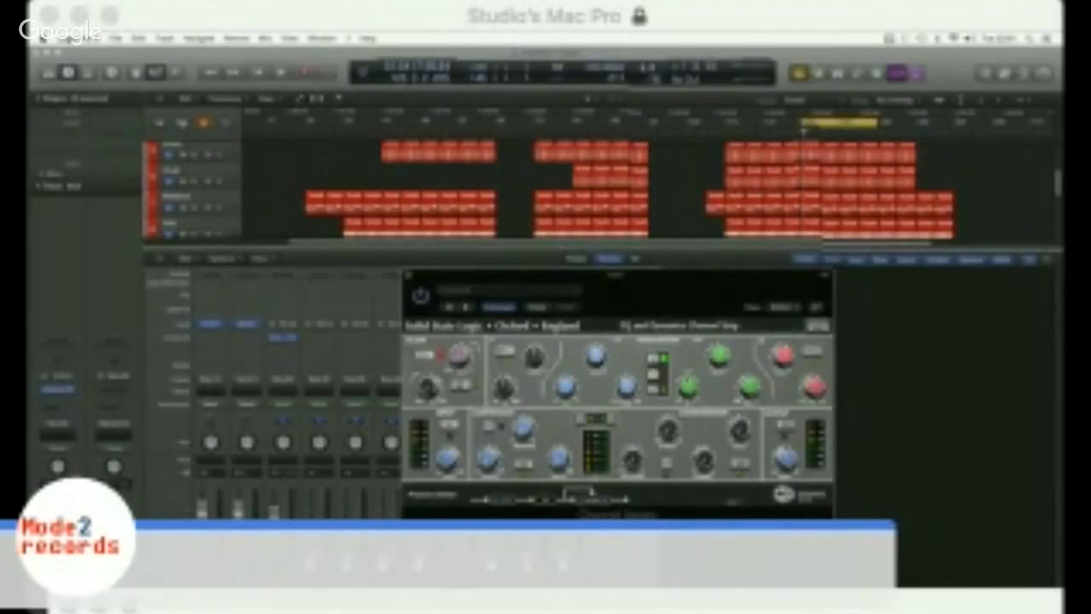
{"action": "key", "text": "space"}
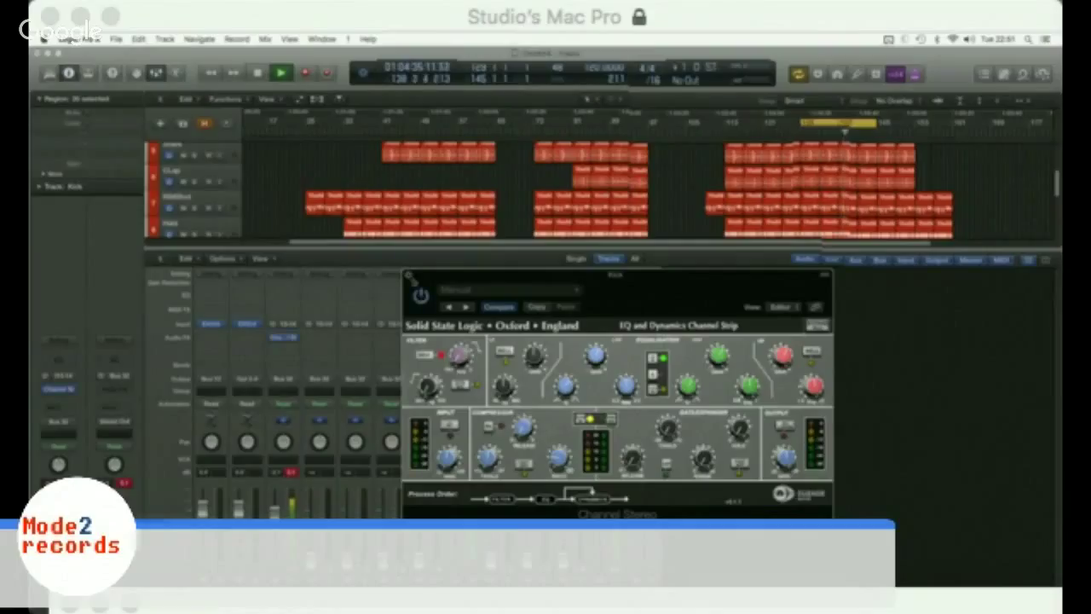
{"action": "key", "text": "super+w"}
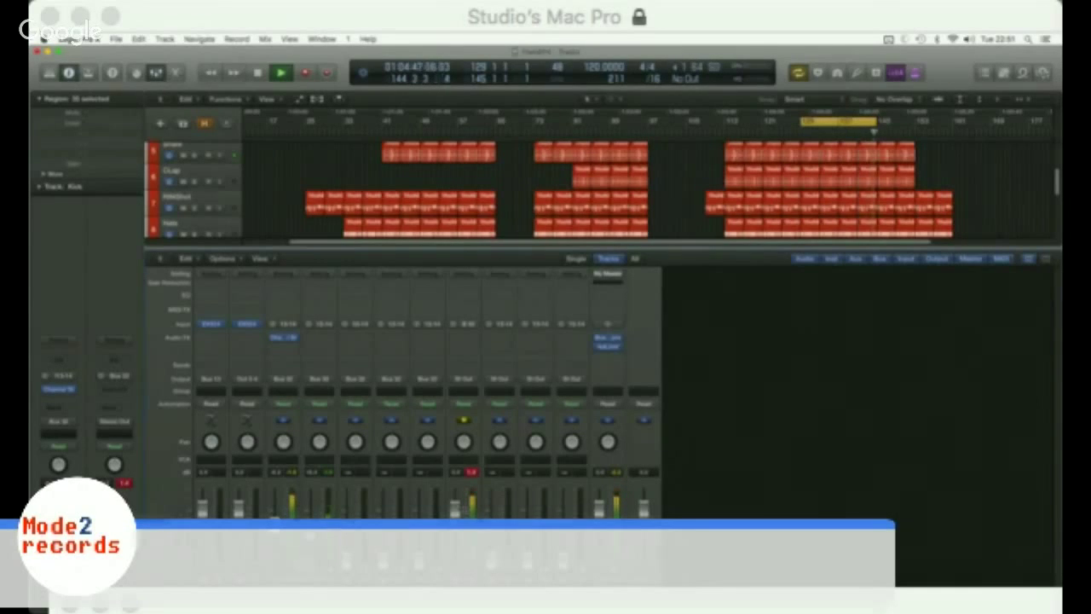
Step: Insert the RC 24 reverb from the Native Instruments Audio Units on the Snare channel
{"action": "left_click", "coordinate": [326, 339]}
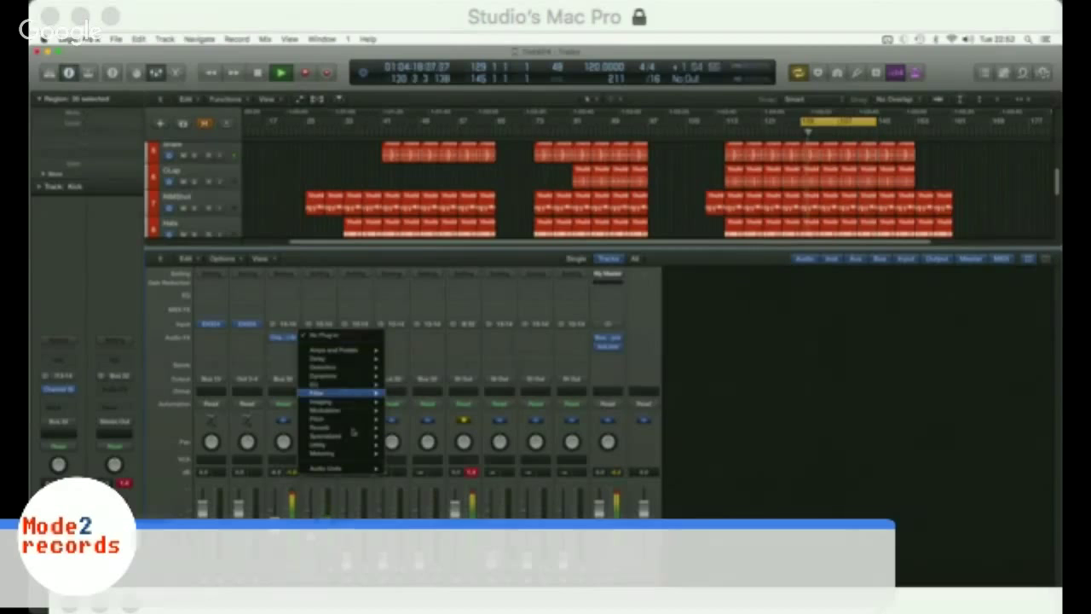
{"action": "mouse_move", "coordinate": [349, 427]}
{"action": "mouse_move", "coordinate": [358, 470]}
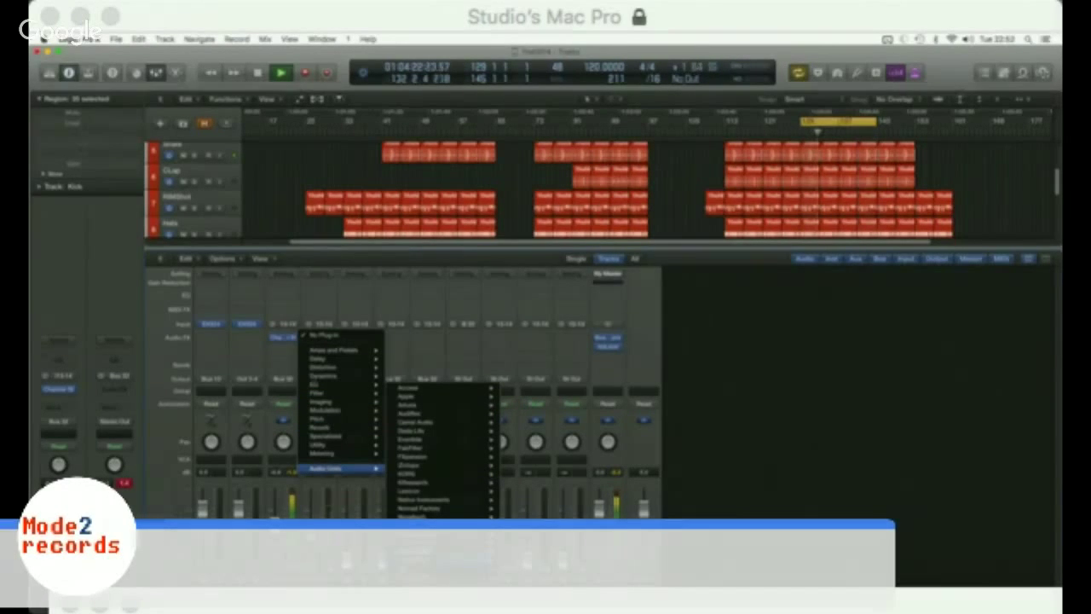
{"action": "mouse_move", "coordinate": [422, 500]}
{"action": "mouse_move", "coordinate": [537, 499]}
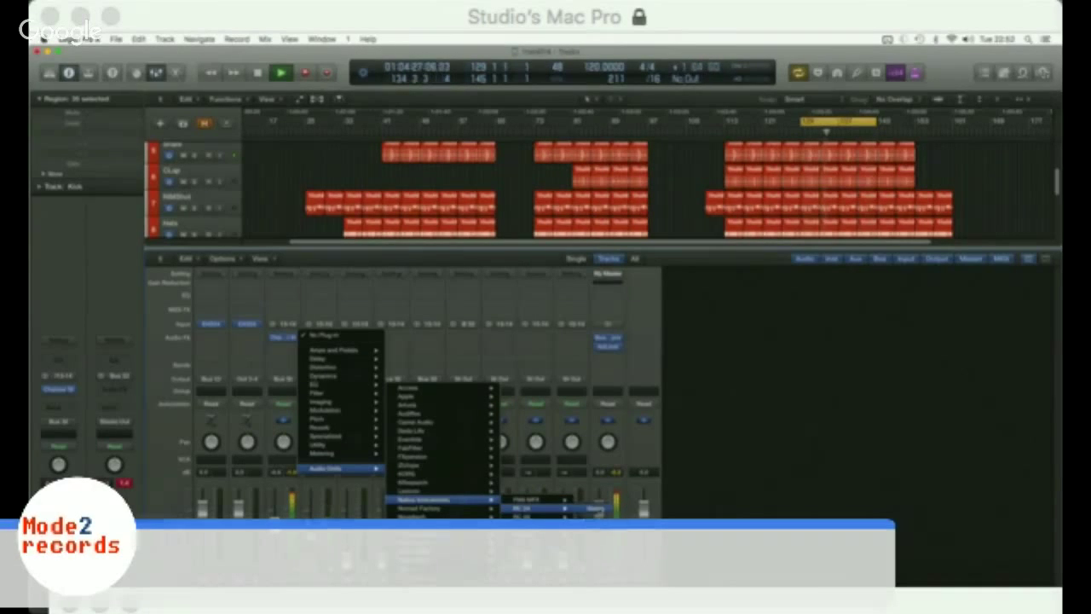
{"action": "left_click", "coordinate": [594, 508]}
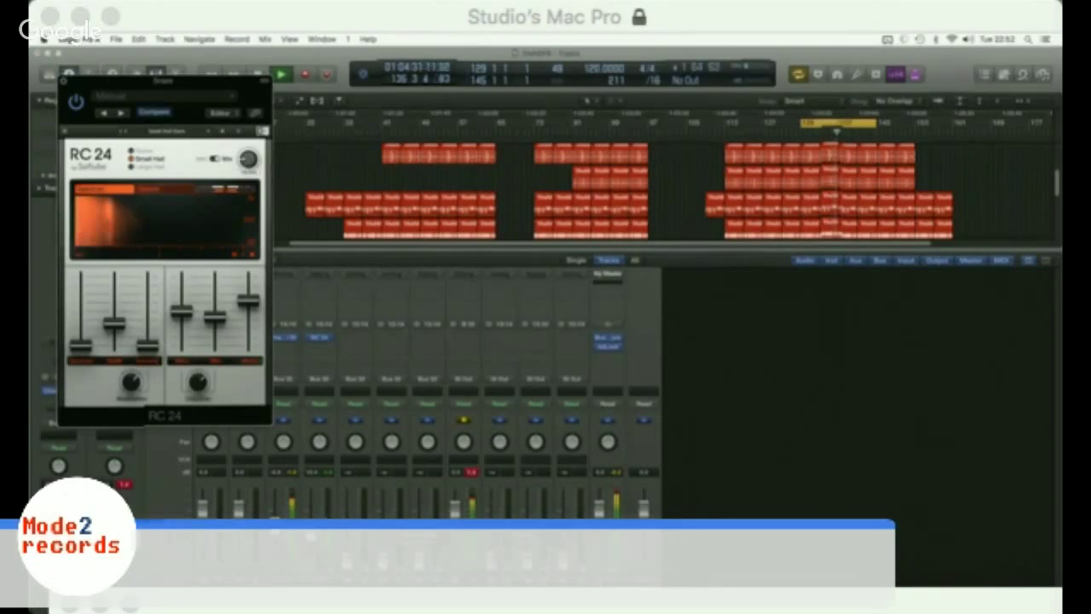
Step: Load a preset from the Small category in the Snare's RC 24 reverb and close the plug-in
{"action": "left_click", "coordinate": [181, 131]}
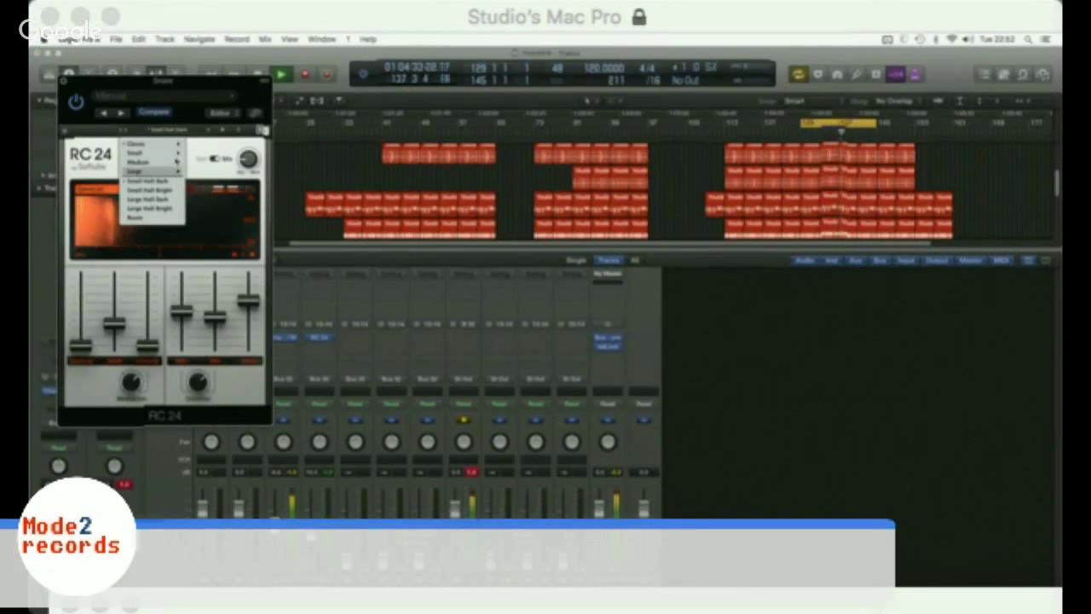
{"action": "mouse_move", "coordinate": [152, 153]}
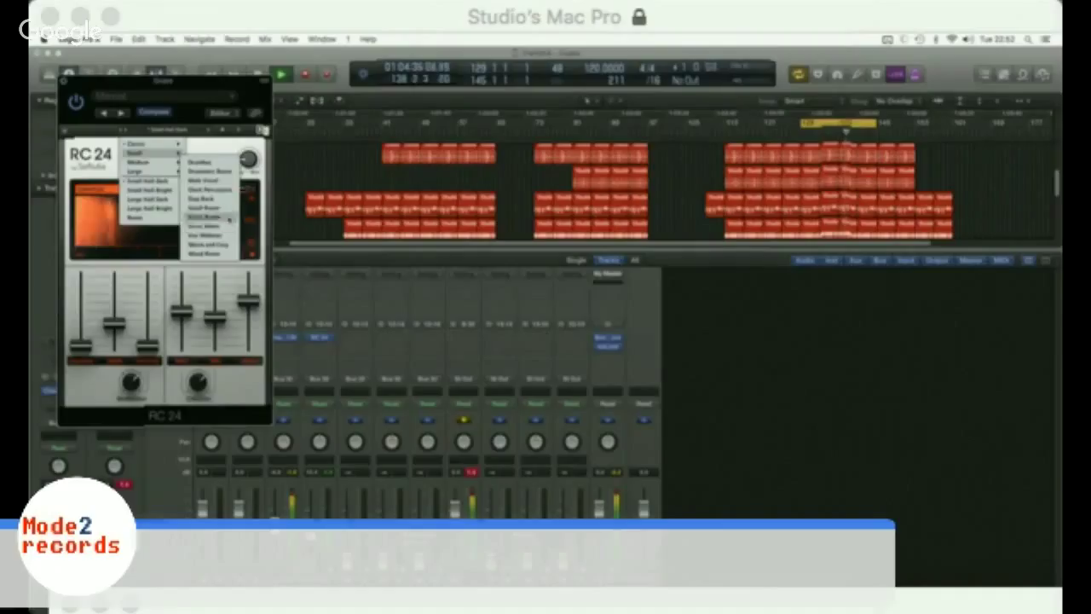
{"action": "left_click", "coordinate": [208, 226]}
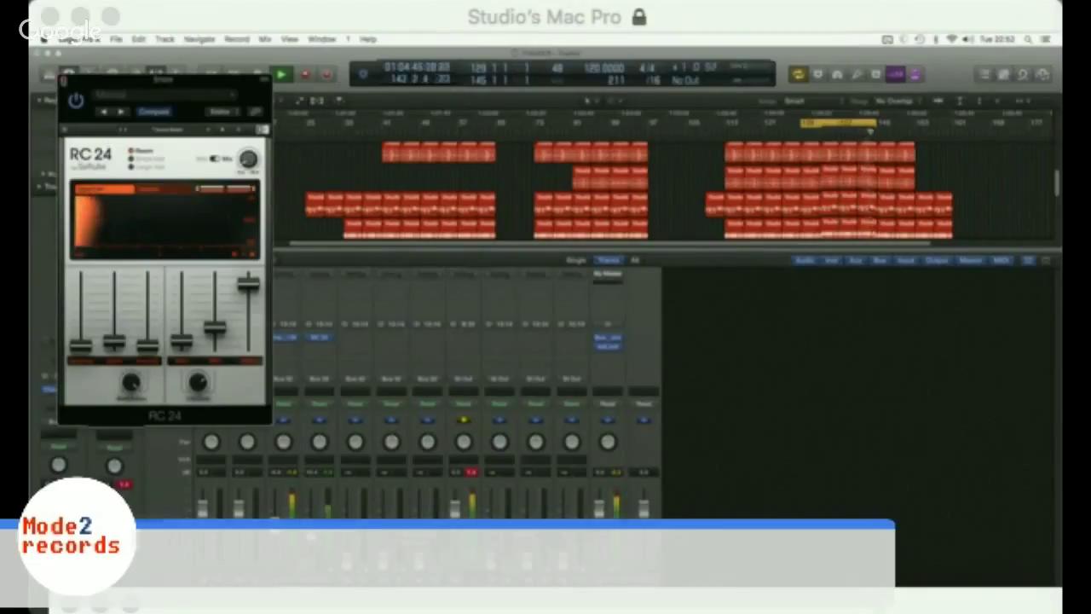
{"action": "key", "text": "super+w"}
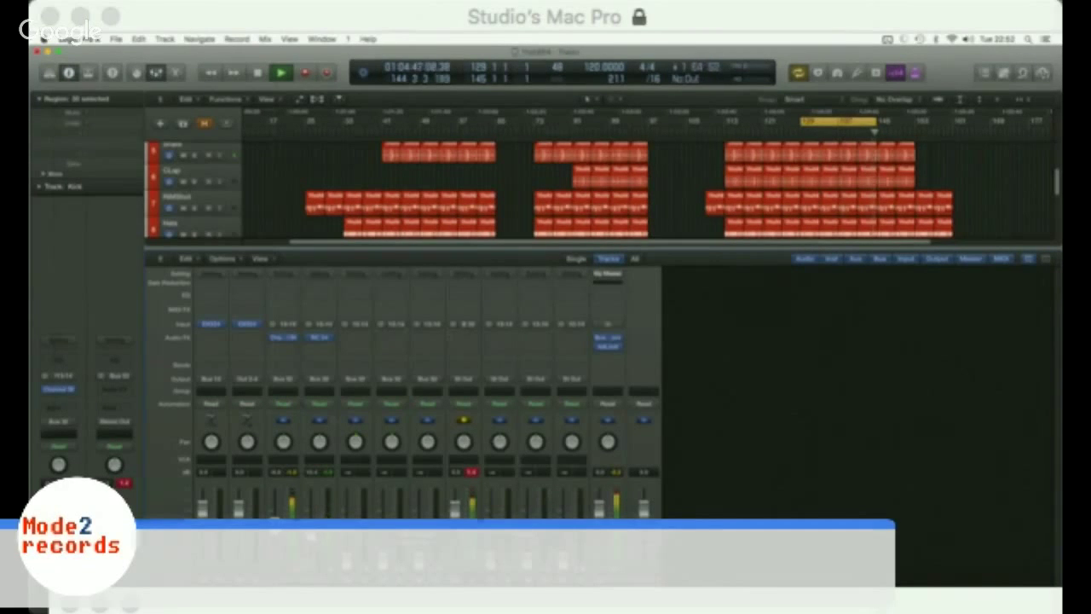
Step: Insert the Solid State Logic EQ and Dynamics Channel Strip on the Snare channel below the RC 24 reverb, audition it and close the plug-in
{"action": "left_click", "coordinate": [319, 338]}
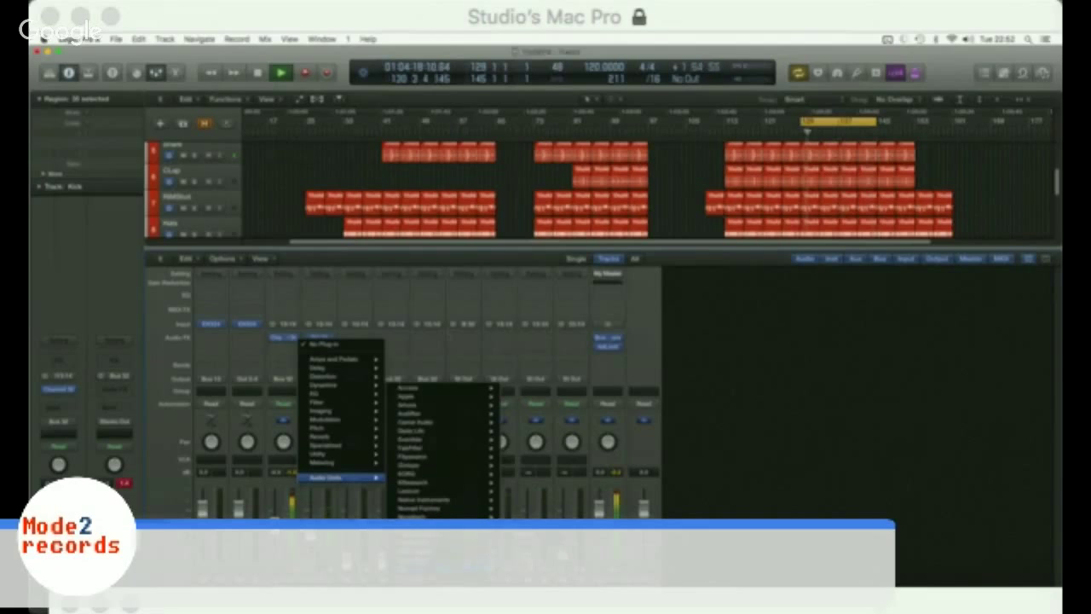
{"action": "left_click", "coordinate": [418, 512]}
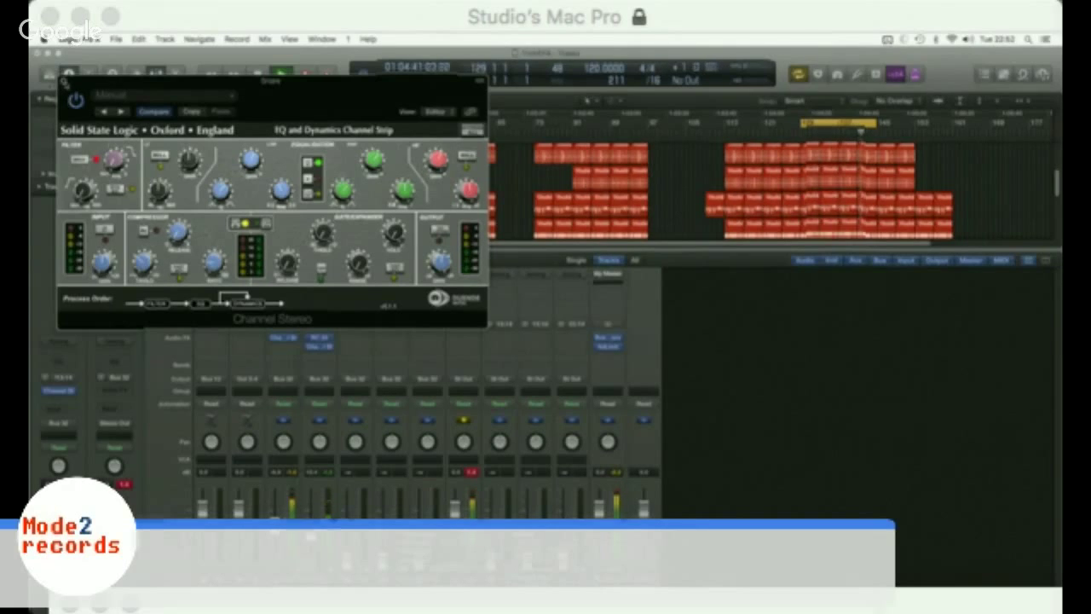
{"action": "left_click", "coordinate": [65, 82]}
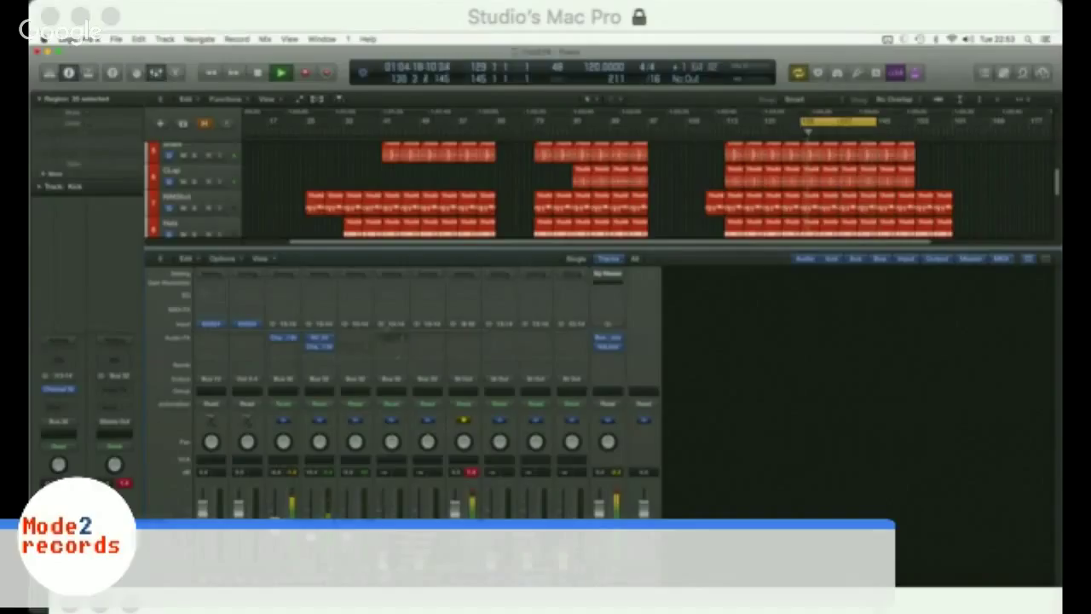
Step: Insert the Solid State Logic EQ and Dynamics Channel Strip on the Clap channel, audition it and close the plug-in
{"action": "left_click", "coordinate": [363, 339]}
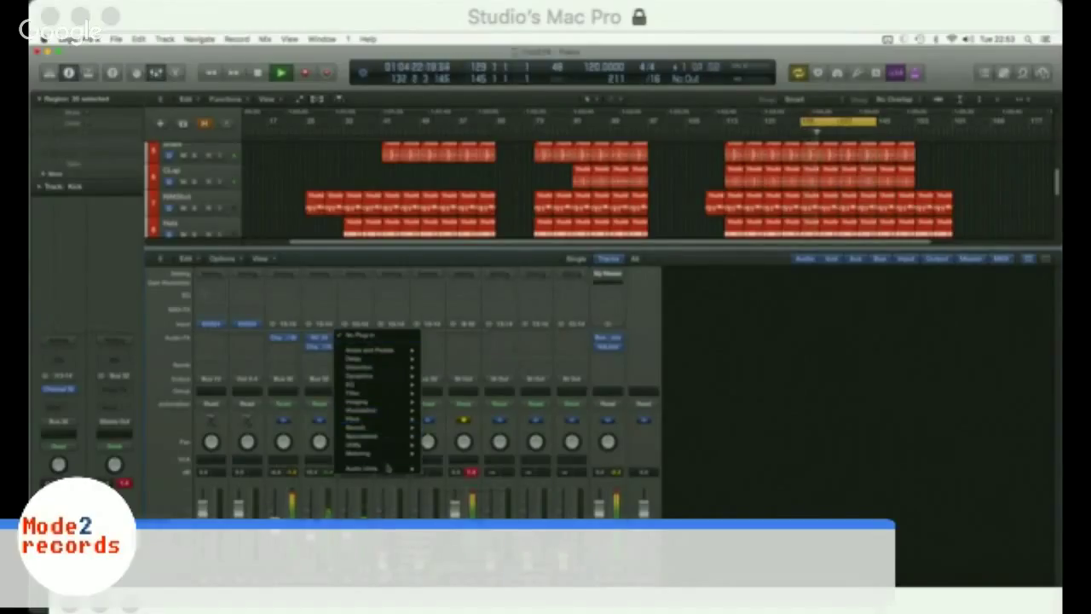
{"action": "mouse_move", "coordinate": [388, 469]}
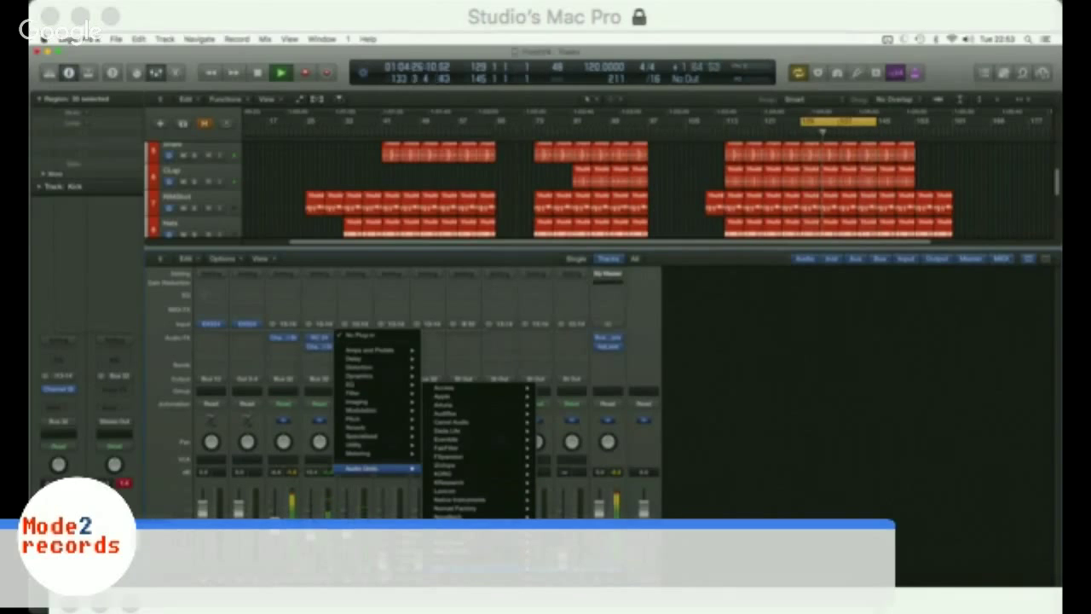
{"action": "left_click", "coordinate": [354, 337]}
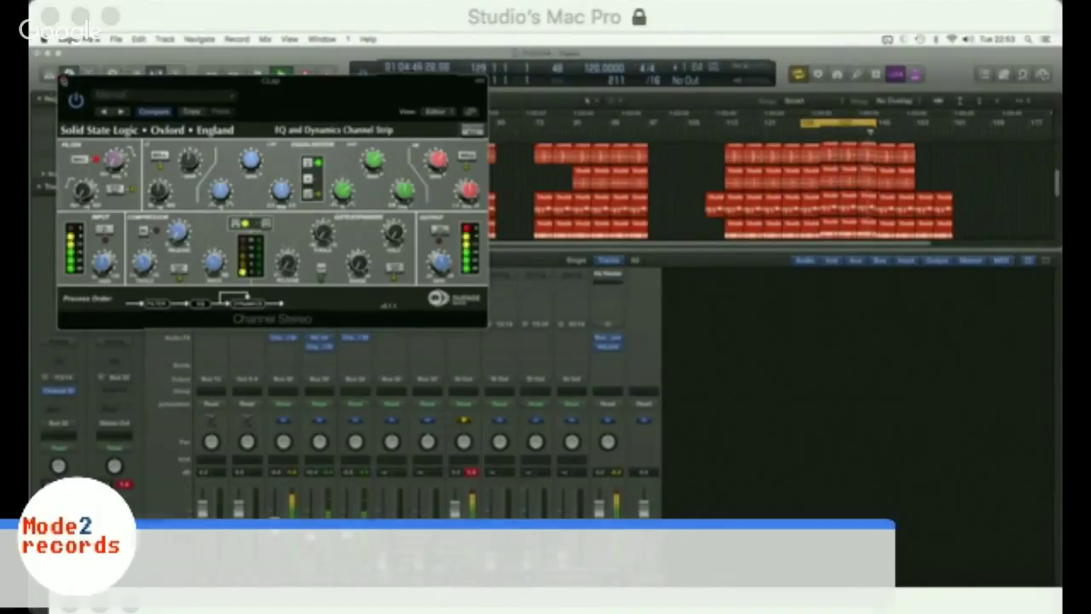
{"action": "key", "text": "super+w"}
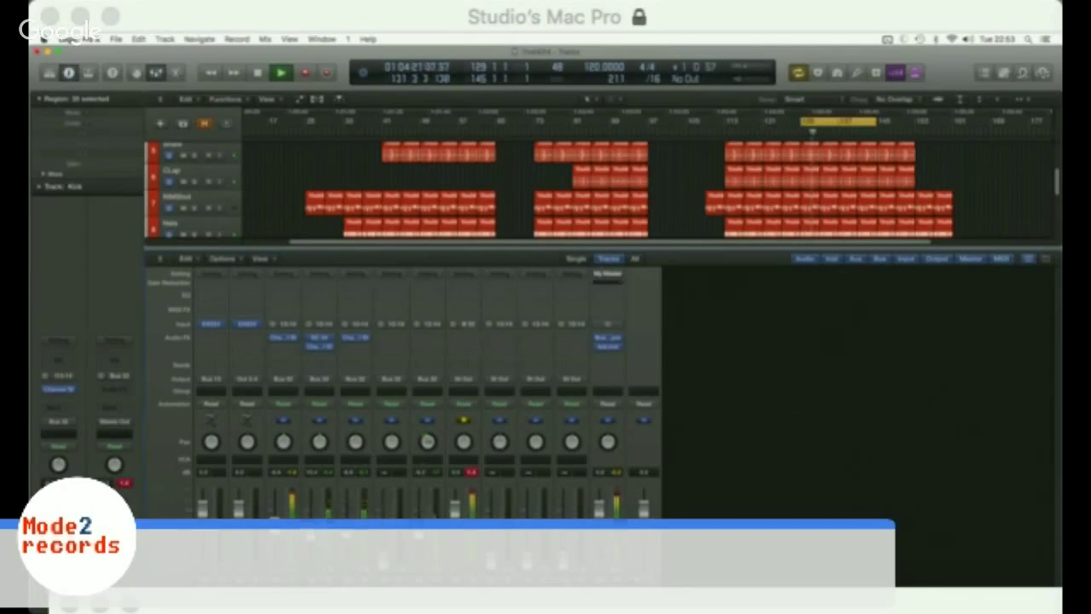
Step: Insert a Channel EQ in the first effect slot of the Hats channel
{"action": "left_click", "coordinate": [426, 337]}
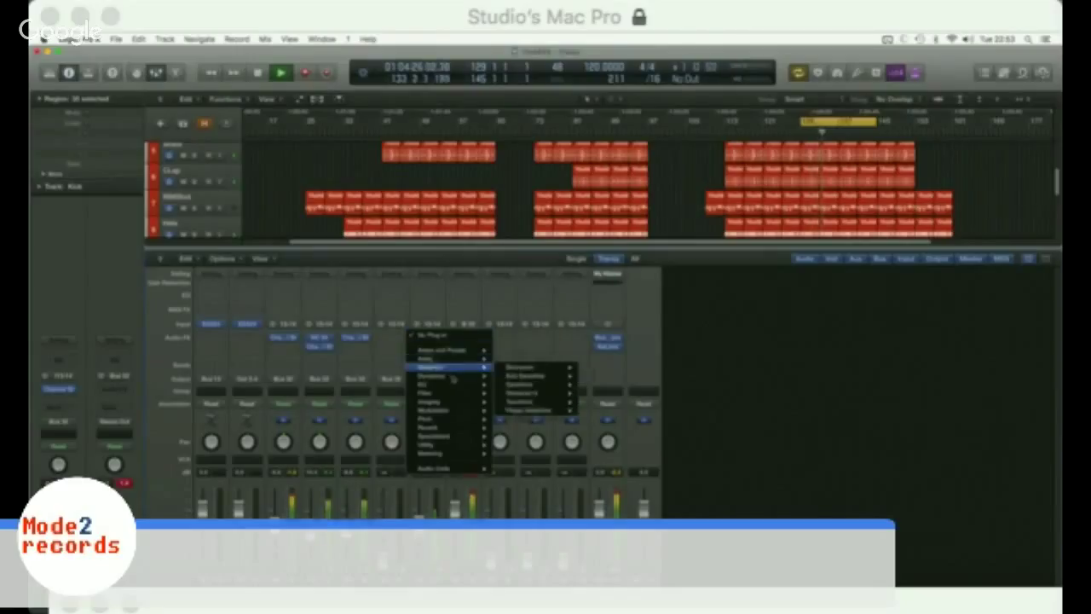
{"action": "mouse_move", "coordinate": [452, 375]}
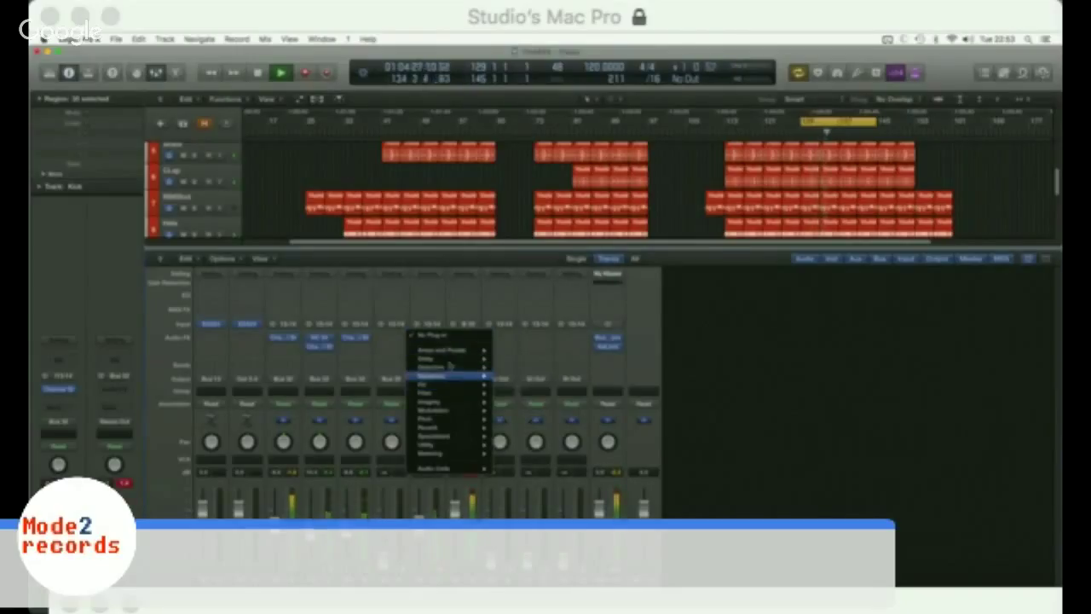
{"action": "mouse_move", "coordinate": [465, 469]}
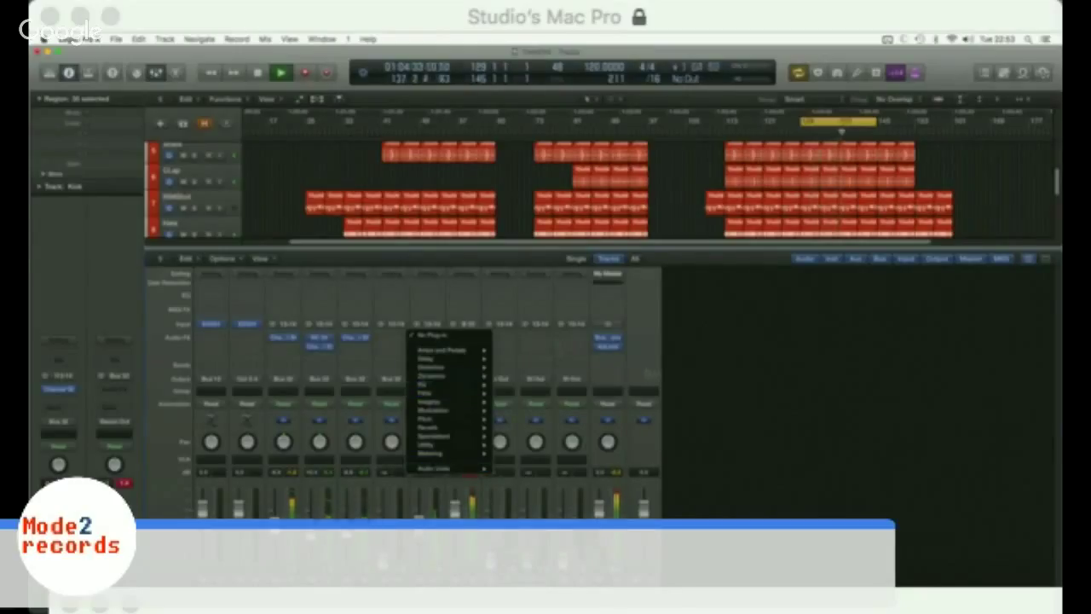
{"action": "left_click", "coordinate": [431, 337]}
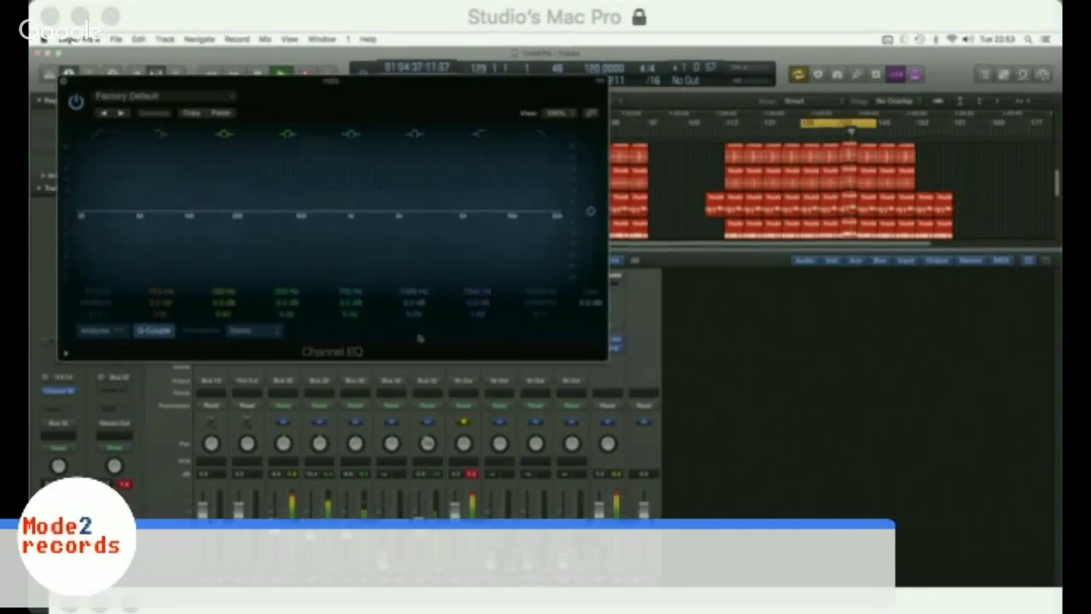
Step: In the Hats' Channel EQ, boost the high shelf by about 6 dB, lower the 200 Hz low shelf to -24 dB and close it
{"action": "left_click_drag", "start_coordinate": [492, 211], "coordinate": [419, 196]}
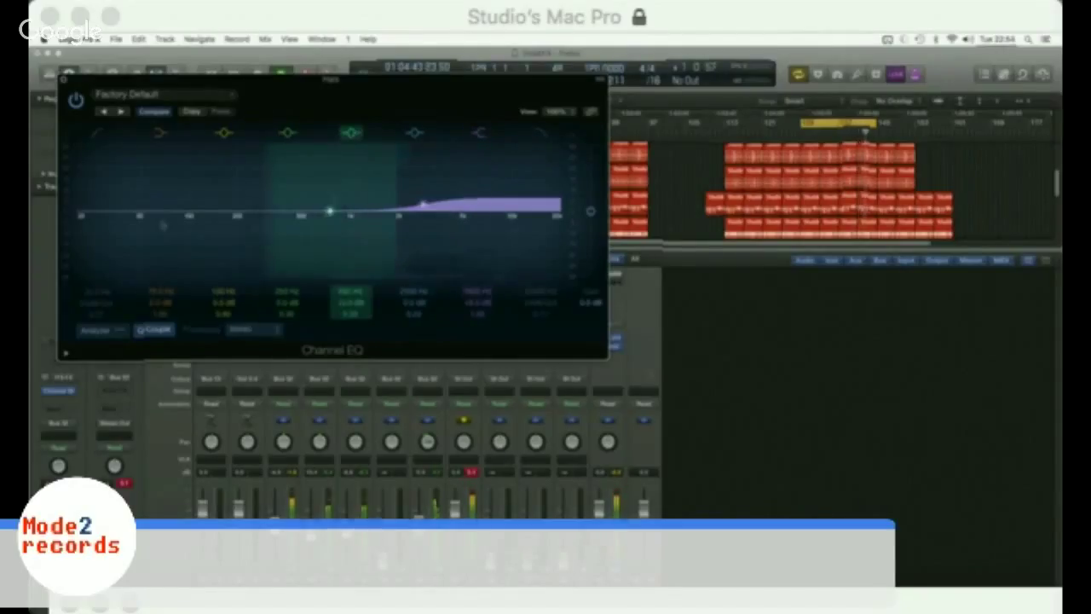
{"action": "left_click_drag", "start_coordinate": [171, 217], "coordinate": [214, 236]}
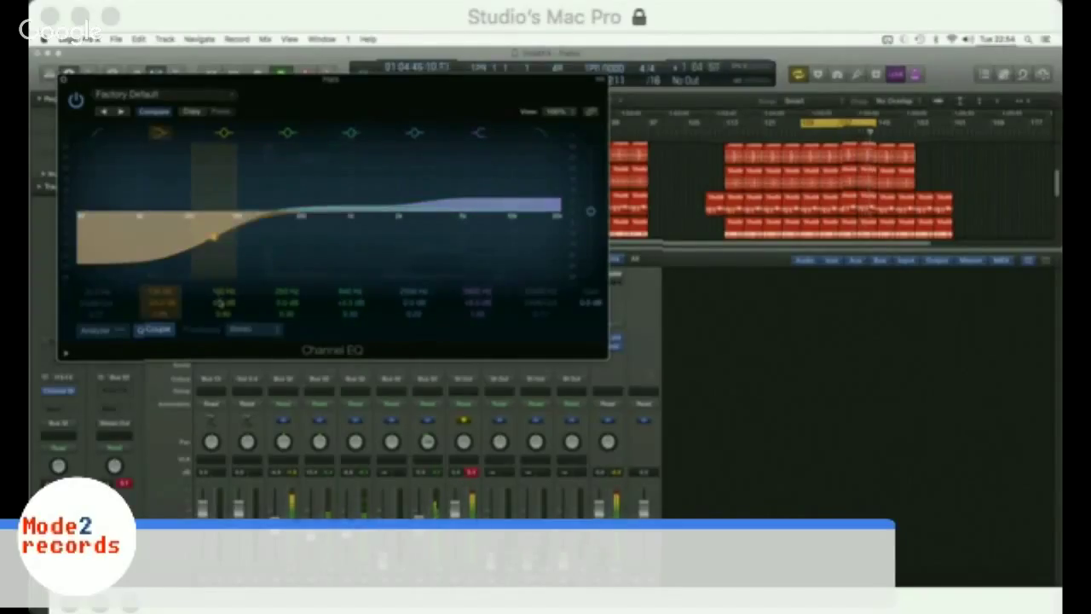
{"action": "left_click_drag", "start_coordinate": [219, 303], "coordinate": [237, 298]}
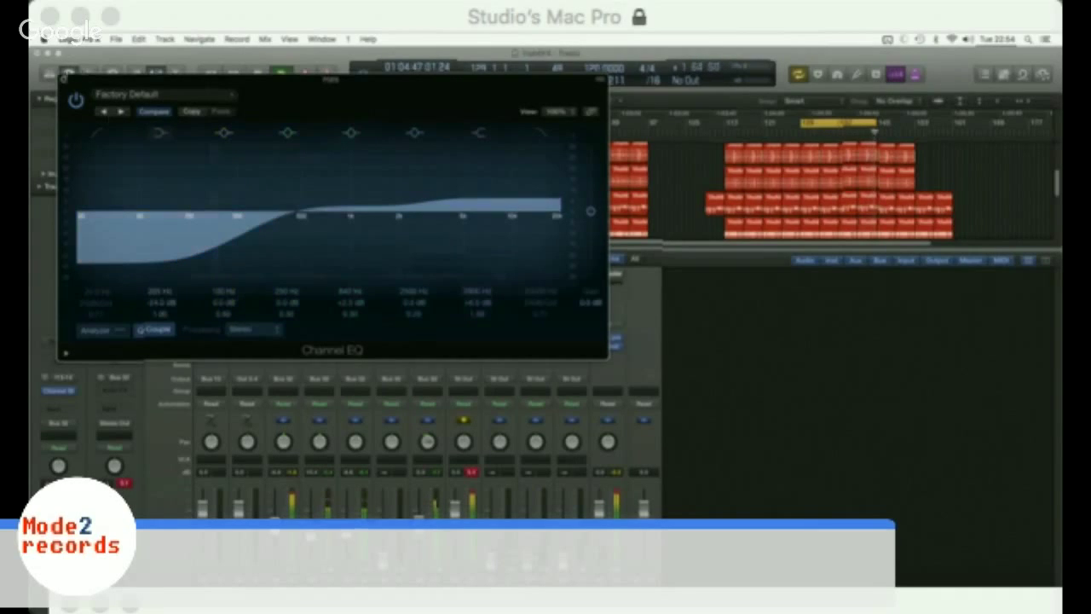
{"action": "key", "text": "super+w"}
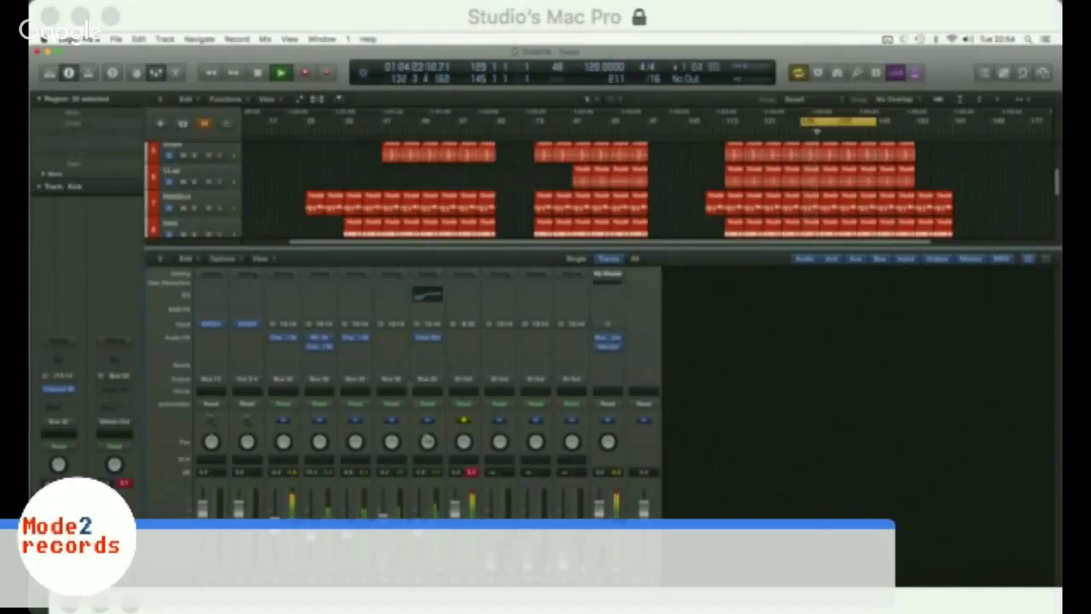
Step: Insert a Compressor after the Channel EQ on the Hats channel, keep its factory default settings and close it
{"action": "left_click", "coordinate": [427, 341]}
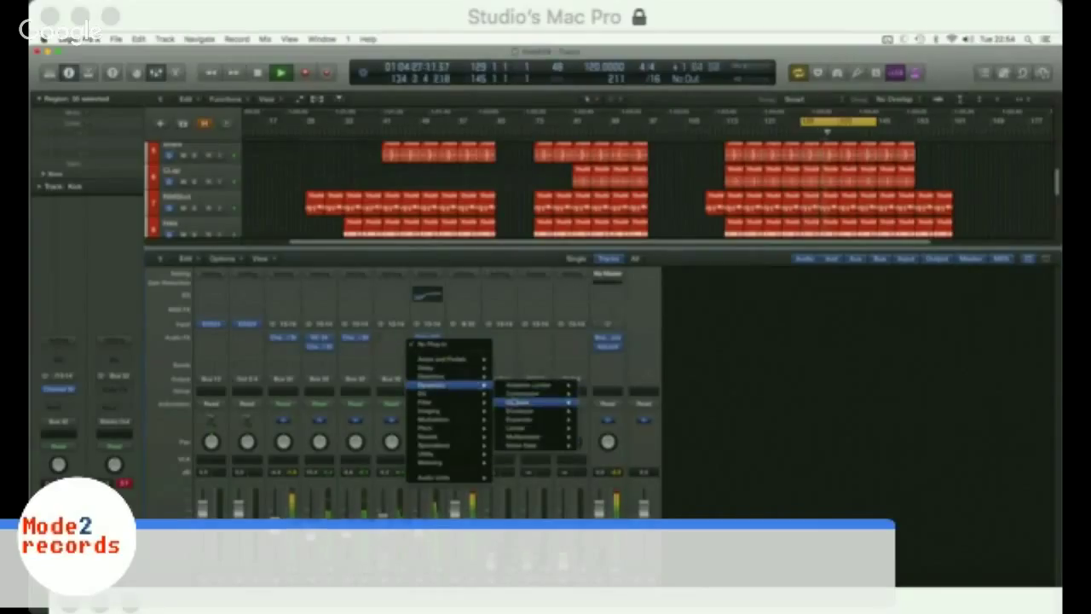
{"action": "left_click", "coordinate": [517, 402]}
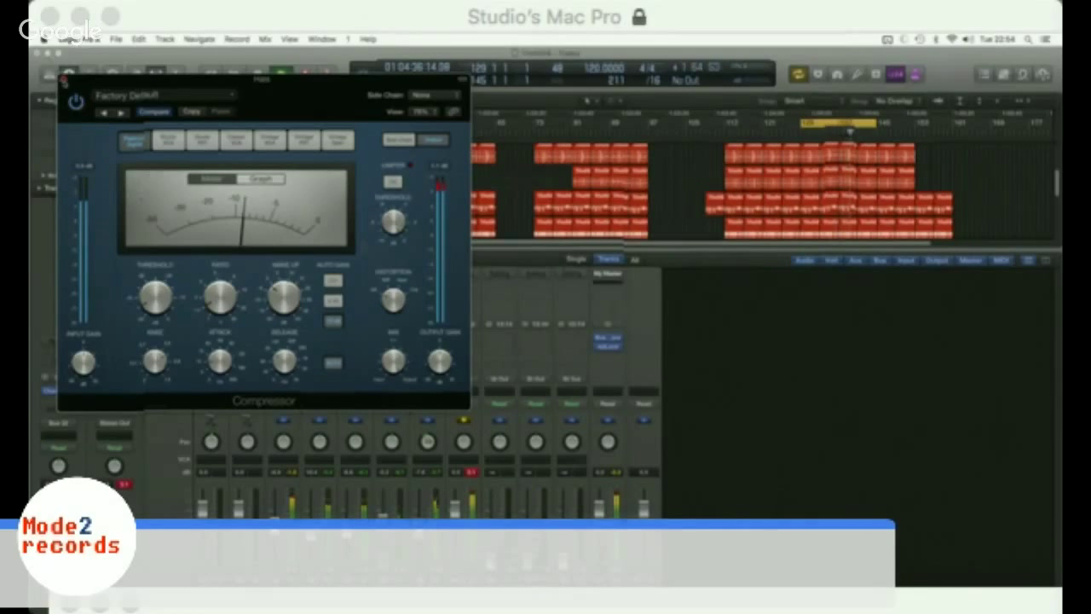
{"action": "left_click", "coordinate": [63, 80]}
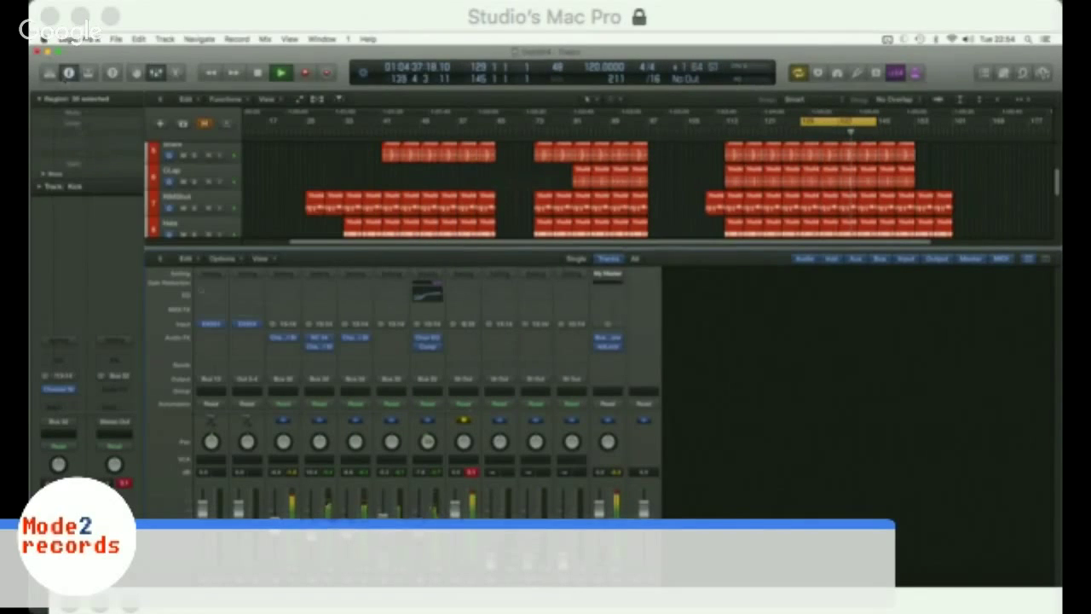
Step: Insert the Replika delay from the Native Instruments Audio Units on the Rimshot channel and close the plug-in
{"action": "left_click", "coordinate": [388, 339]}
{"action": "mouse_move", "coordinate": [435, 469]}
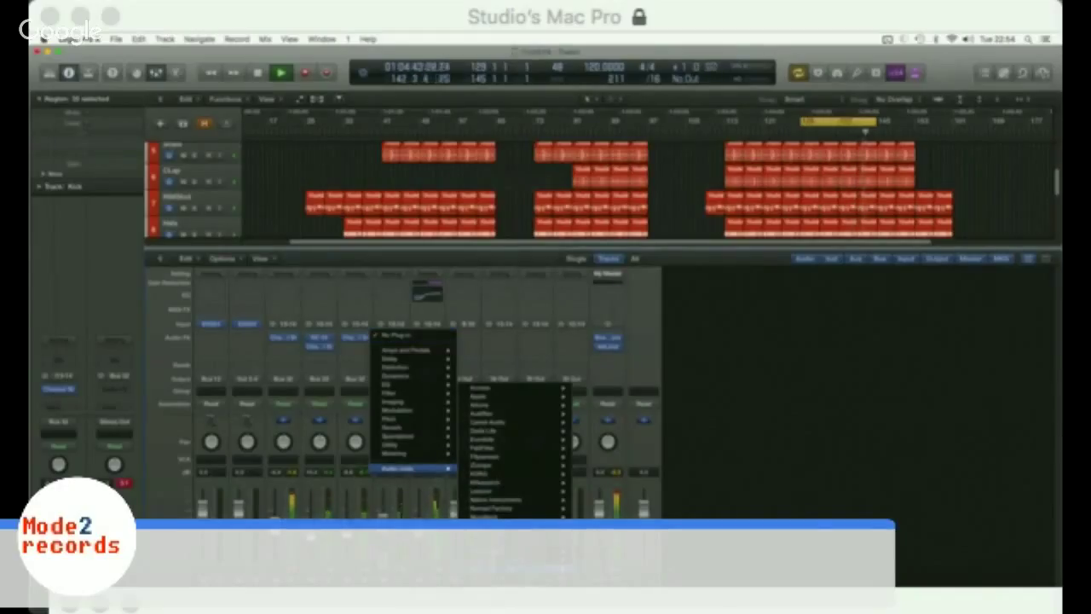
{"action": "mouse_move", "coordinate": [511, 489]}
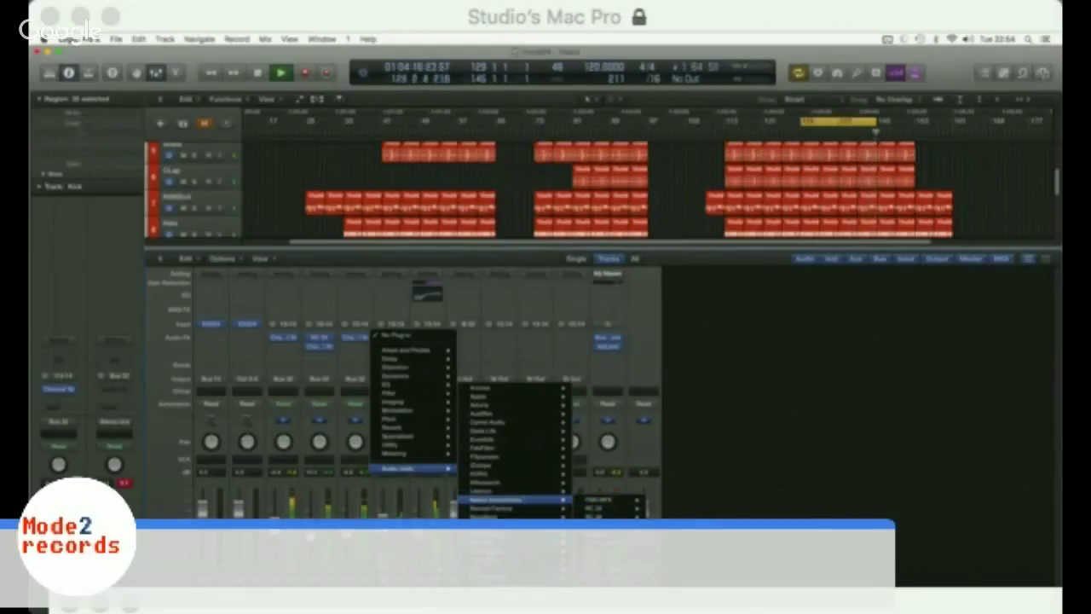
{"action": "left_click", "coordinate": [603, 508]}
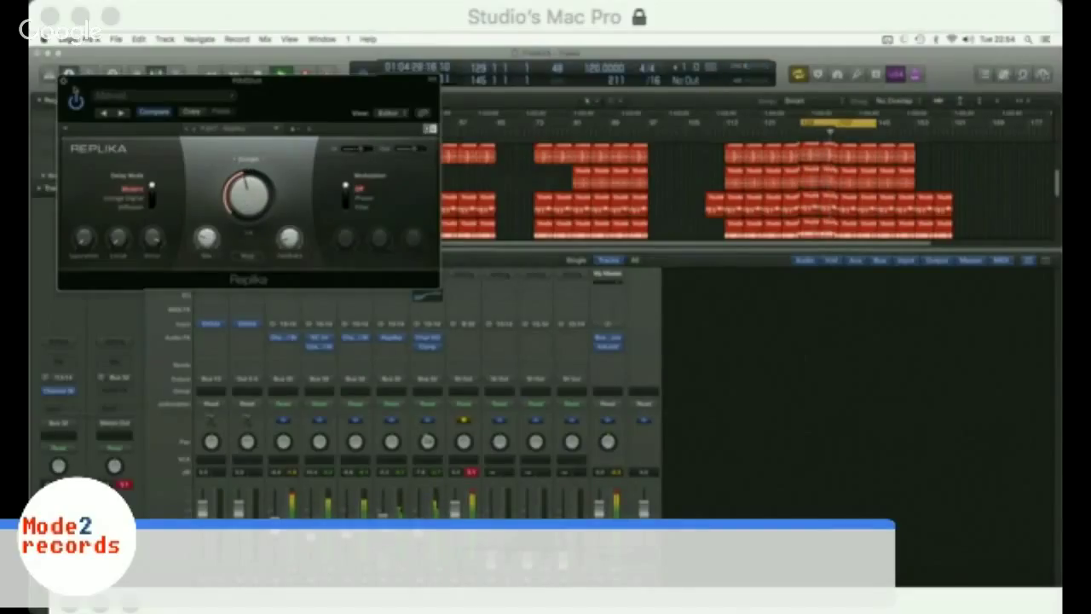
{"action": "left_click", "coordinate": [63, 83]}
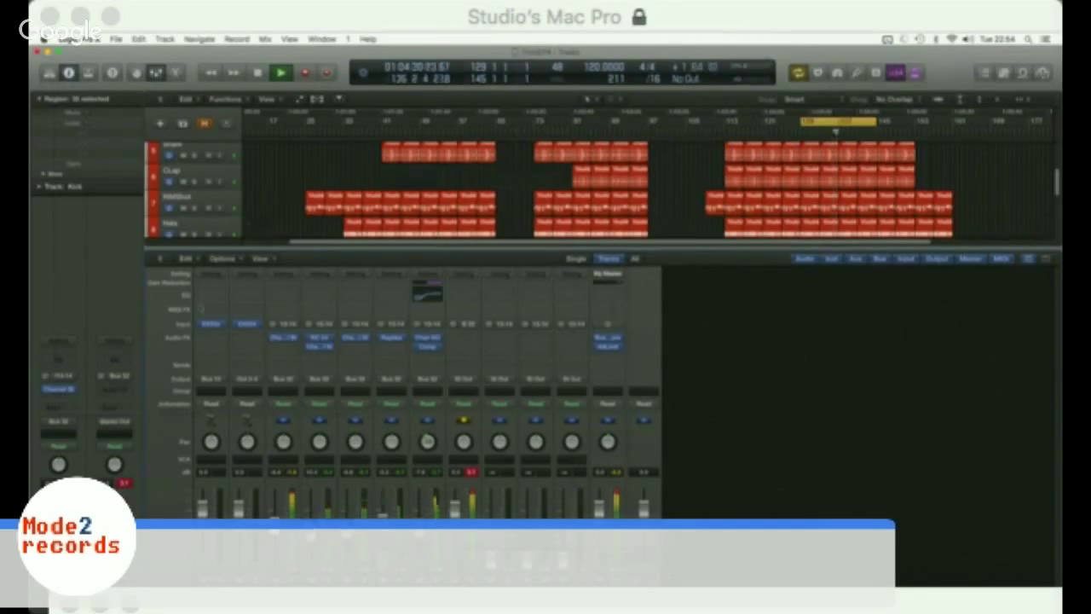
Step: Insert the Solid State Logic EQ and Dynamics Channel Strip below Replika on the Rimshot channel, recheck it during playback and close it
{"action": "left_click", "coordinate": [392, 346]}
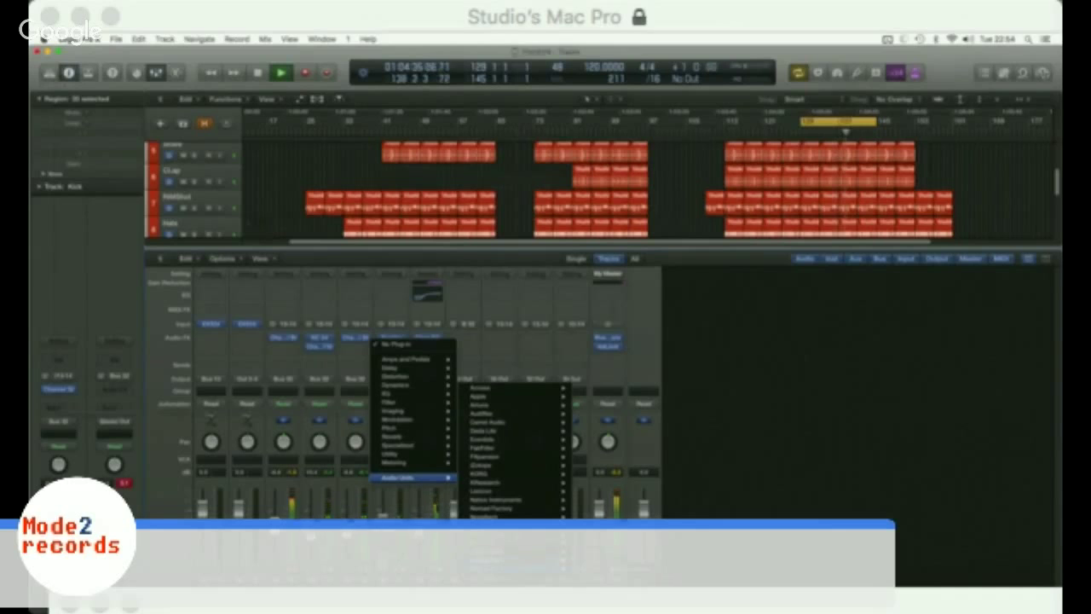
{"action": "left_click", "coordinate": [520, 510]}
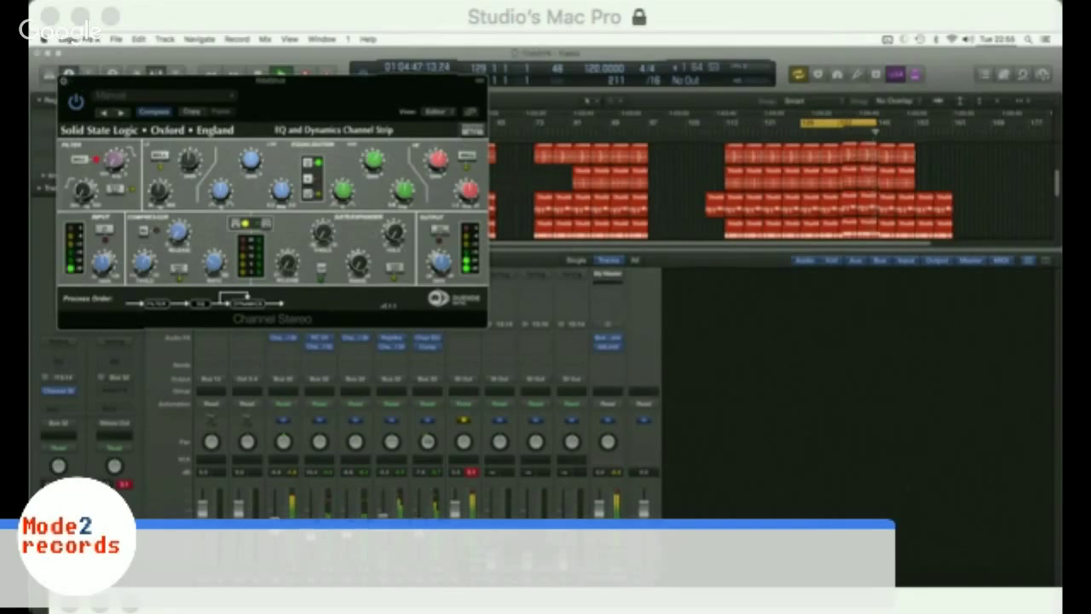
{"action": "key", "text": "super+w"}
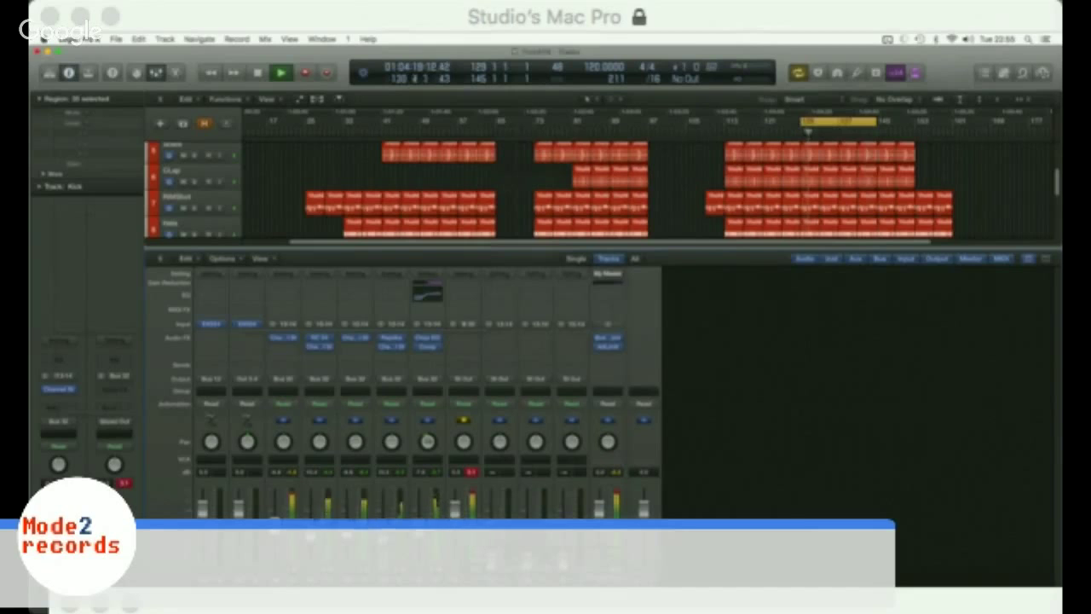
{"action": "left_click", "coordinate": [392, 345]}
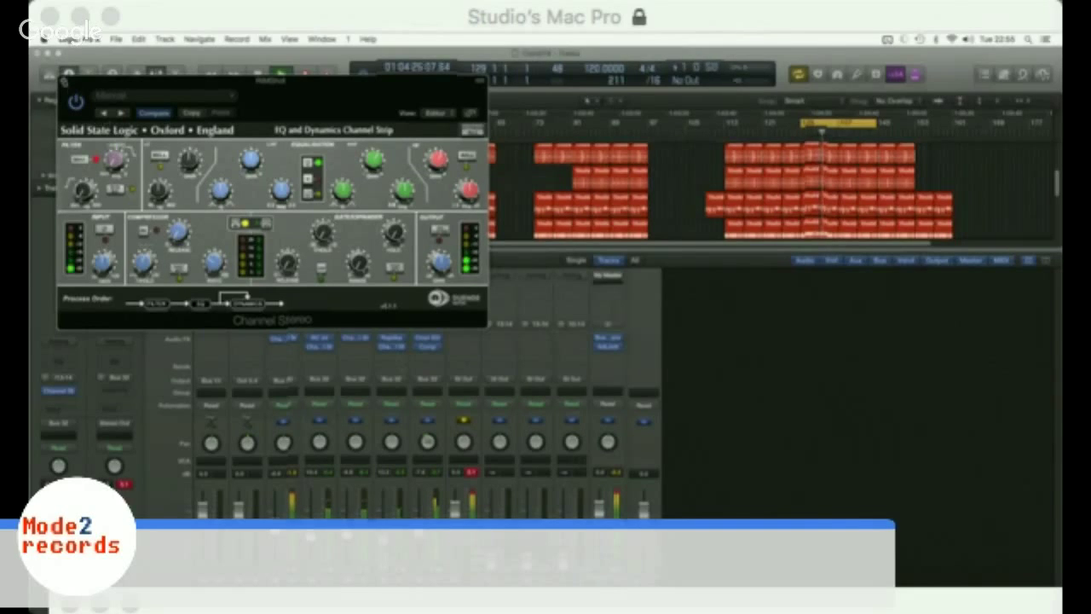
{"action": "left_click", "coordinate": [65, 82]}
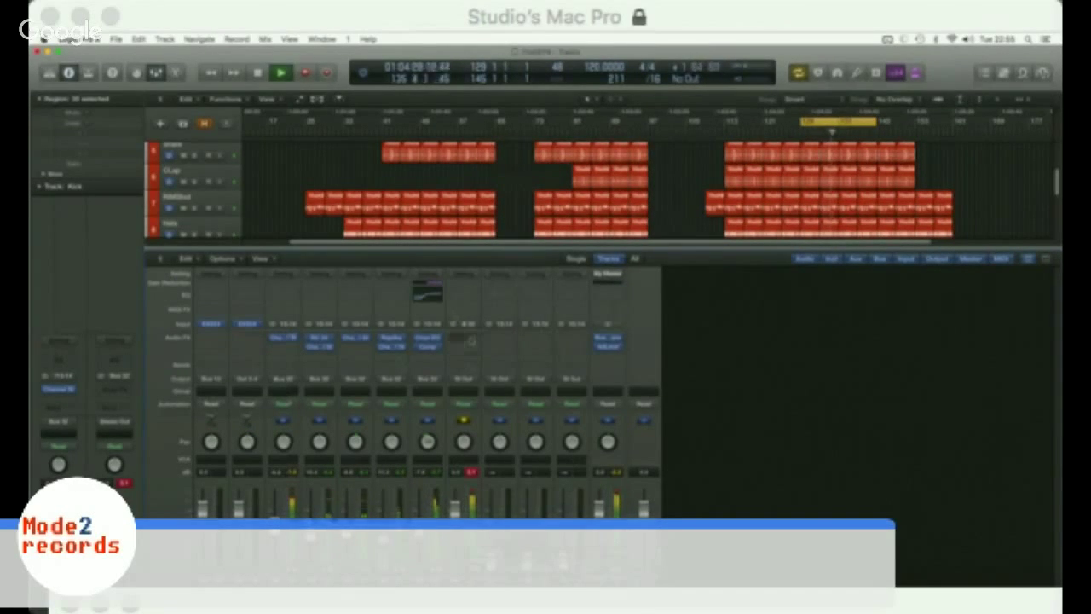
Step: Insert the Solid State Logic Drumstrip Audio Unit on the DRUMS bus channel
{"action": "left_click", "coordinate": [461, 338]}
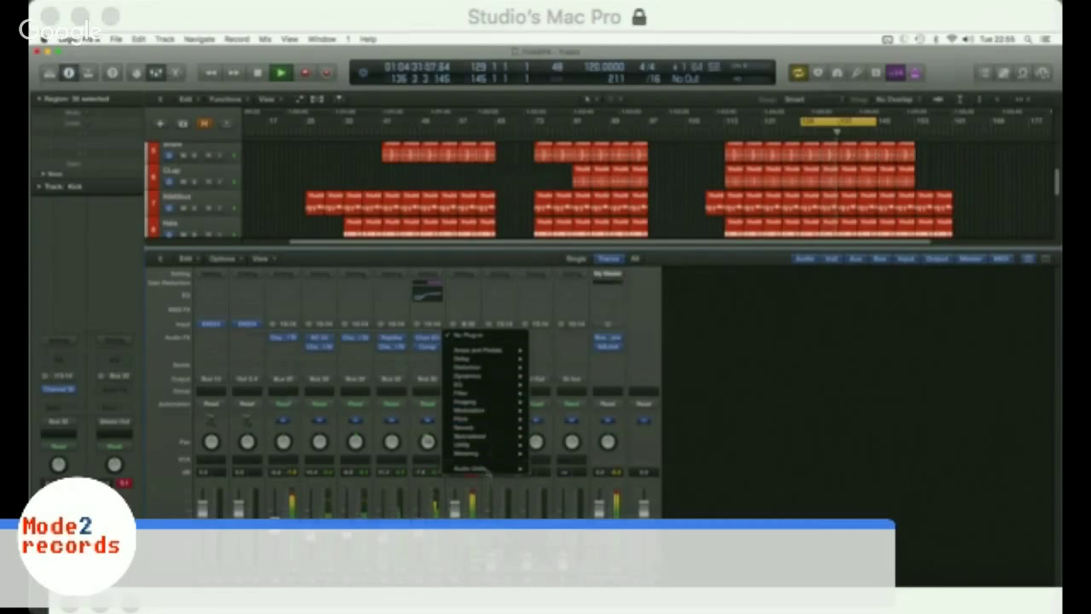
{"action": "mouse_move", "coordinate": [474, 468]}
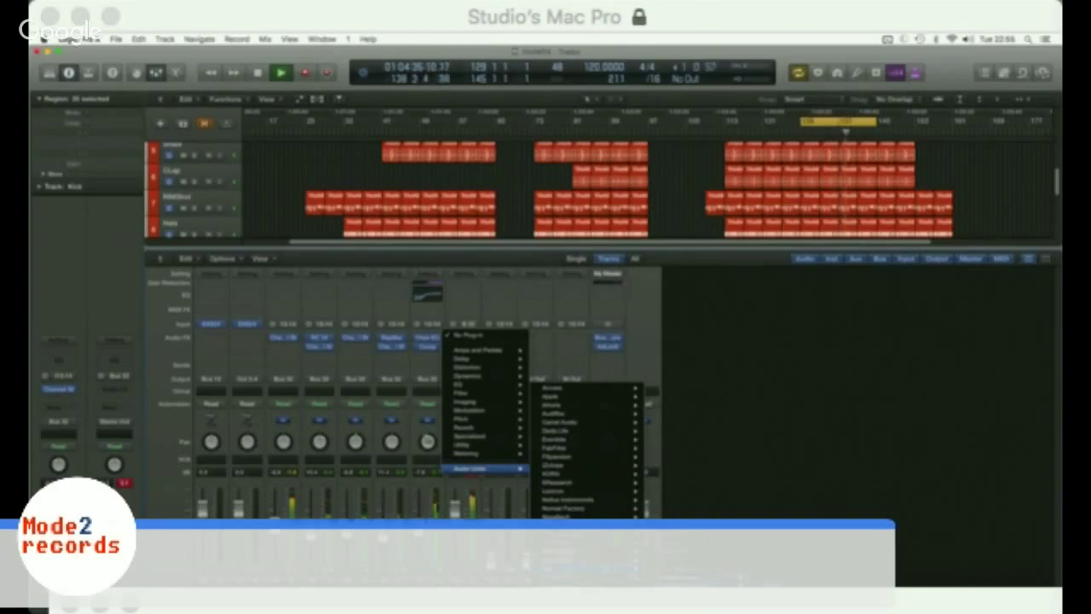
{"action": "key", "text": "Escape"}
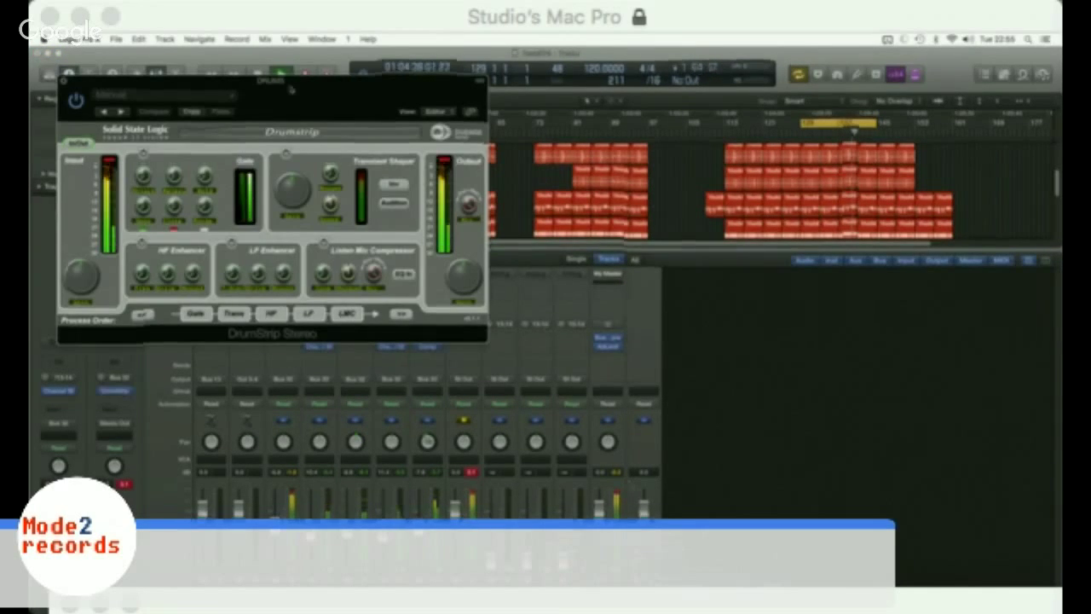
Step: Enable the Drumstrip's Transient Shaper, HF and LF Enhancers and Listen Mic Compressor with the mixer in view, then close it and stop playback
{"action": "left_click_drag", "start_coordinate": [273, 81], "coordinate": [585, 239]}
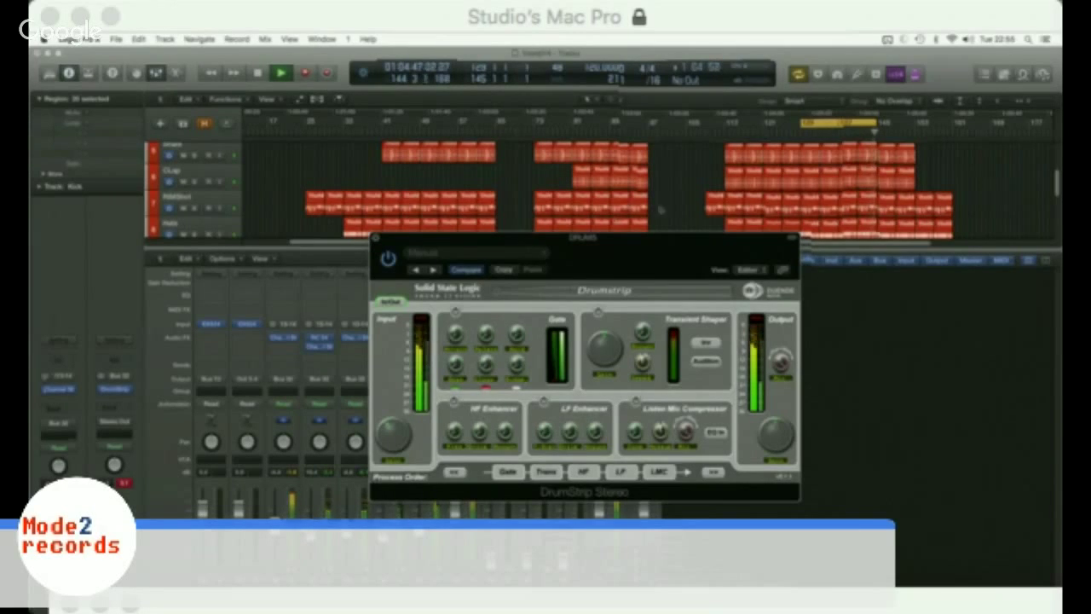
{"action": "left_click_drag", "start_coordinate": [537, 239], "coordinate": [681, 184]}
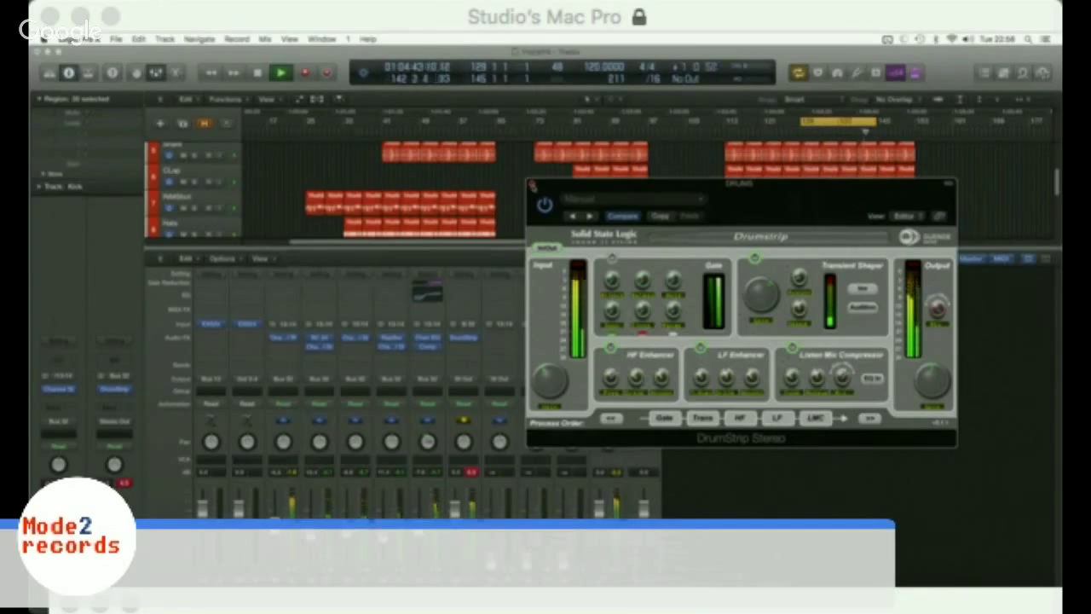
{"action": "left_click", "coordinate": [532, 184]}
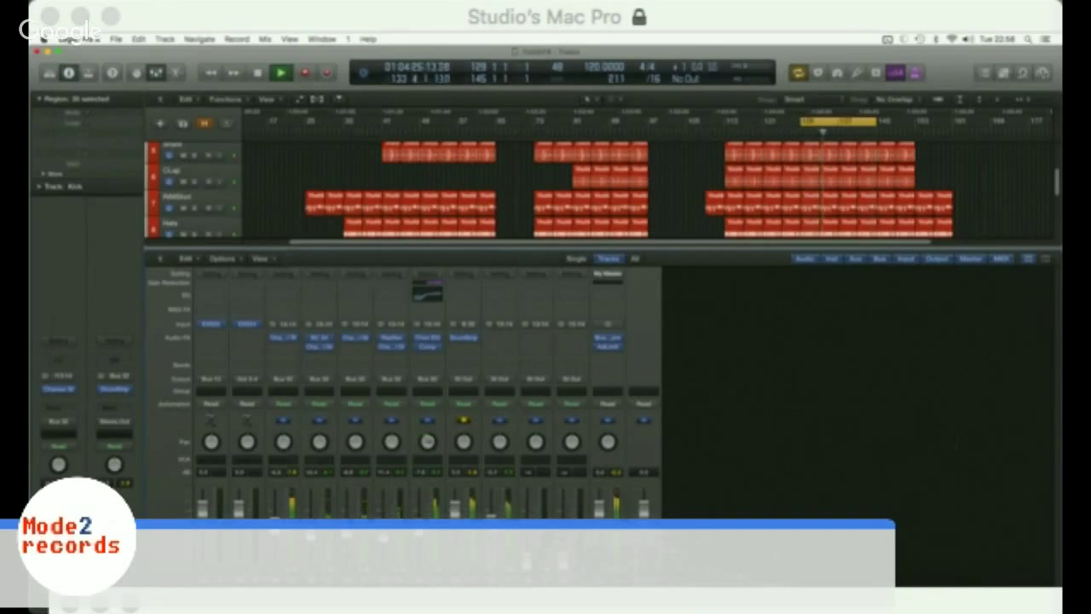
{"action": "key", "text": "space"}
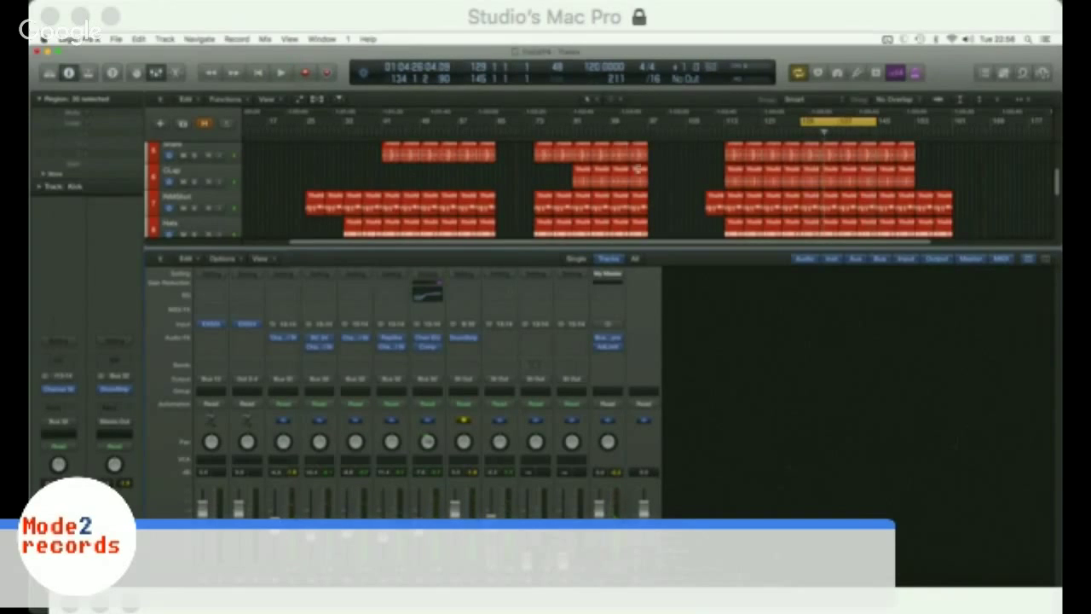
{"action": "scroll", "coordinate": [637, 168], "scroll_direction": "up", "scroll_amount": 2}
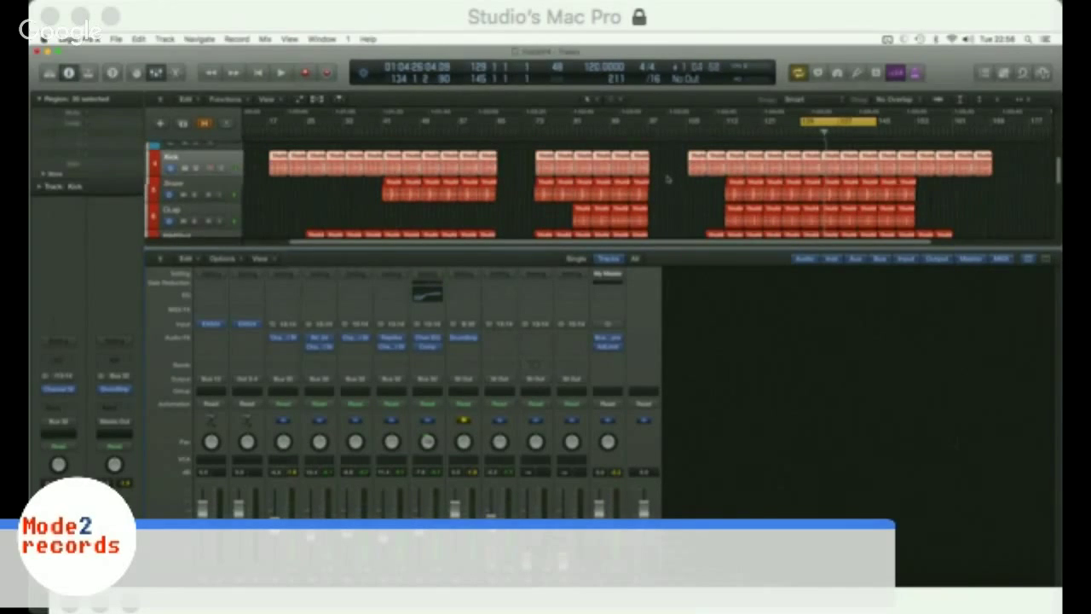
Step: Extend the Kick Trigger region from the start of the arrangement to the track's end at bar 169 and start playback
{"action": "key", "text": "x"}
{"action": "scroll", "coordinate": [268, 222], "scroll_direction": "left", "scroll_amount": 3}
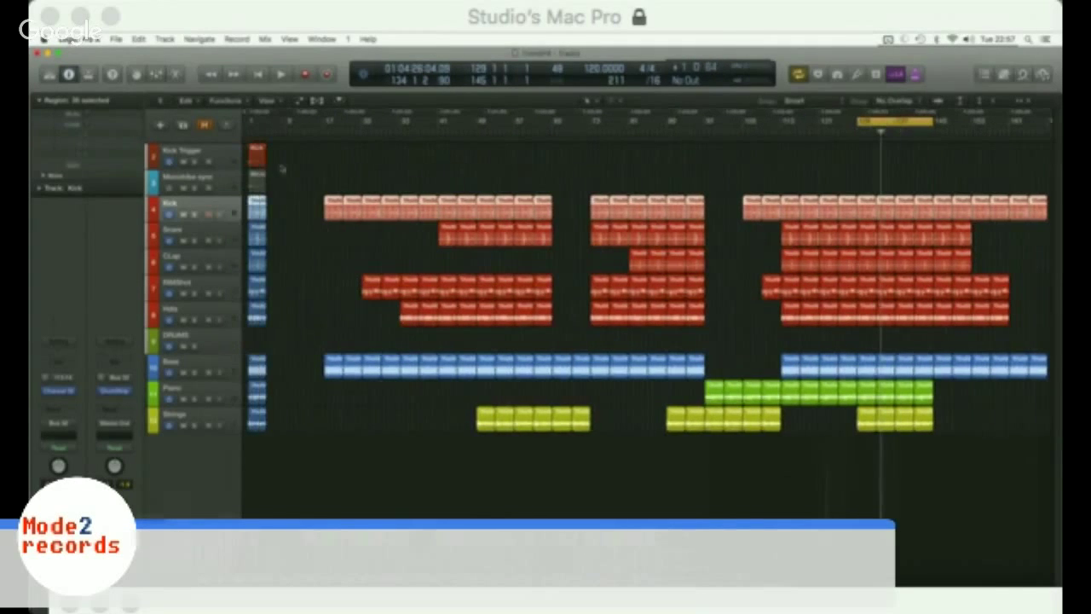
{"action": "left_click_drag", "start_coordinate": [256, 208], "coordinate": [257, 153]}
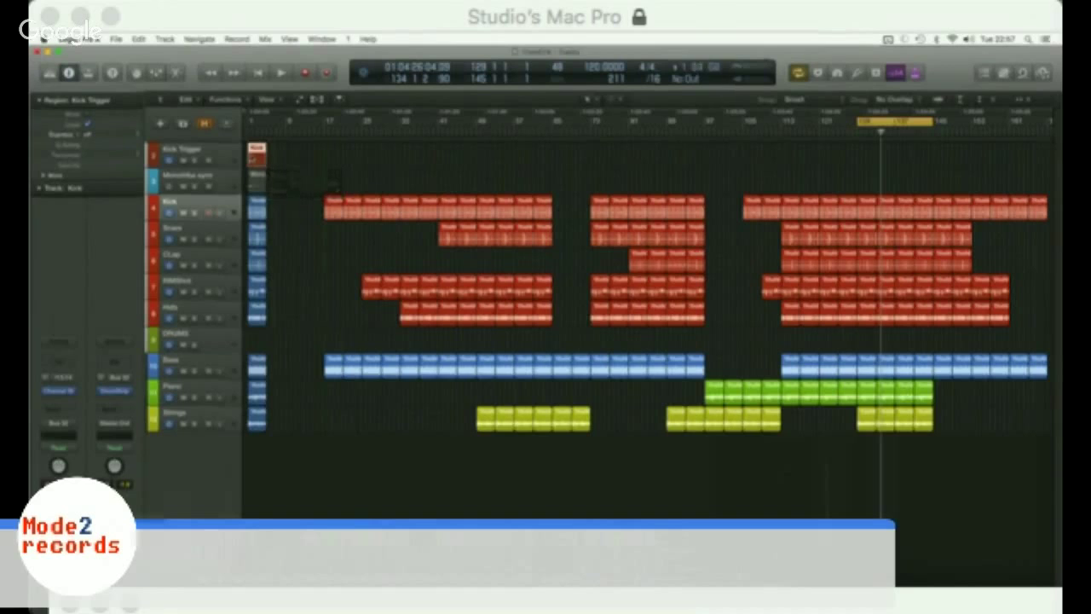
{"action": "left_click_drag", "start_coordinate": [286, 159], "coordinate": [996, 170]}
{"action": "key", "text": "space"}
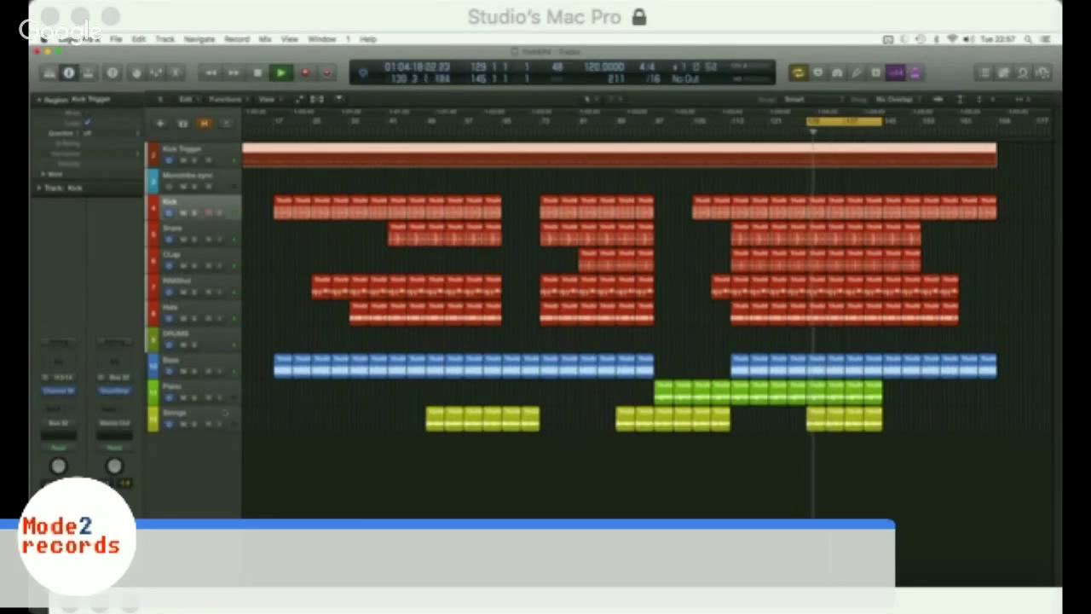
Step: Insert the Solid State Logic EQ and Dynamics Channel Strip on the Bass channel, adjust it during playback and close it
{"action": "key", "text": "x"}
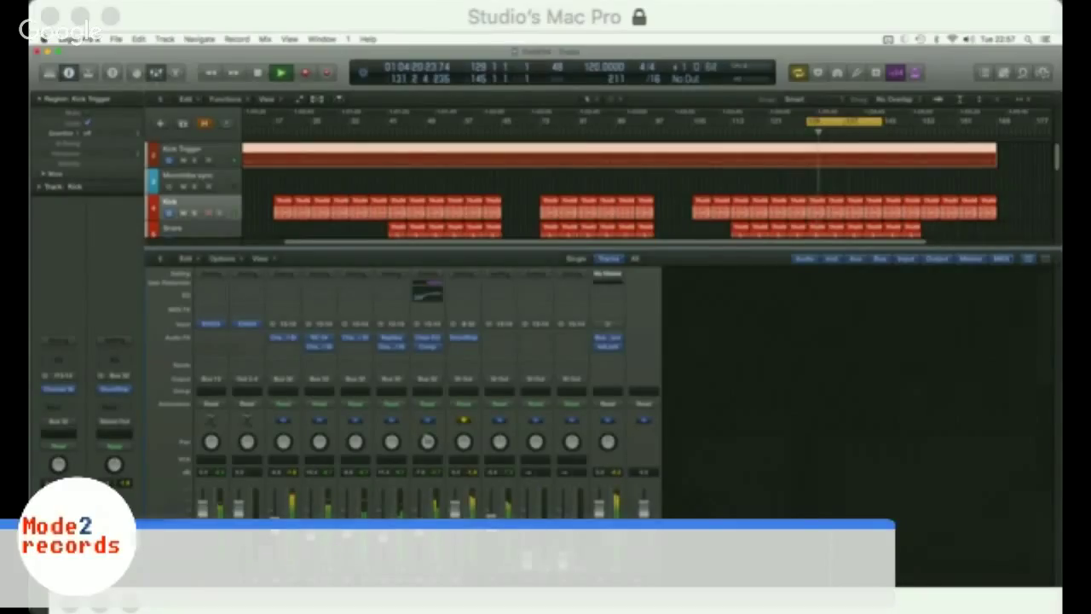
{"action": "left_click", "coordinate": [490, 337]}
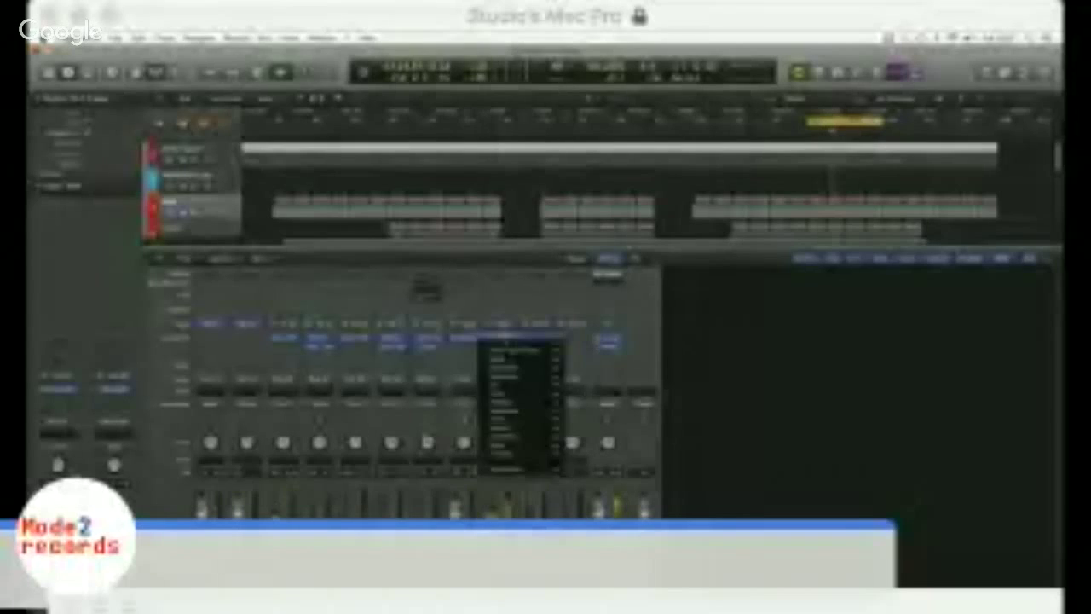
{"action": "mouse_move", "coordinate": [520, 469]}
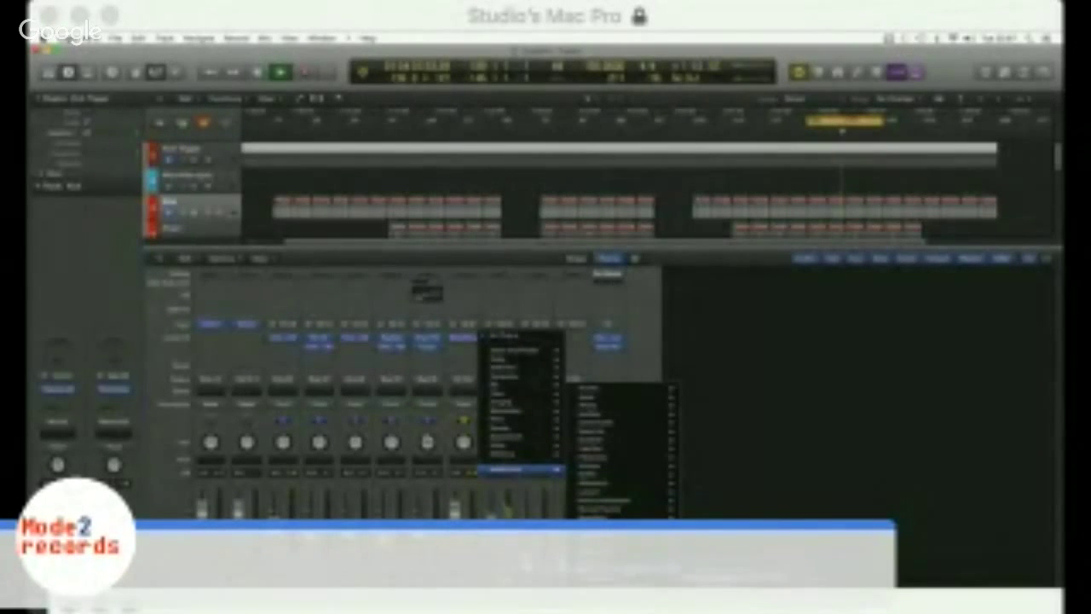
{"action": "key", "text": "Escape"}
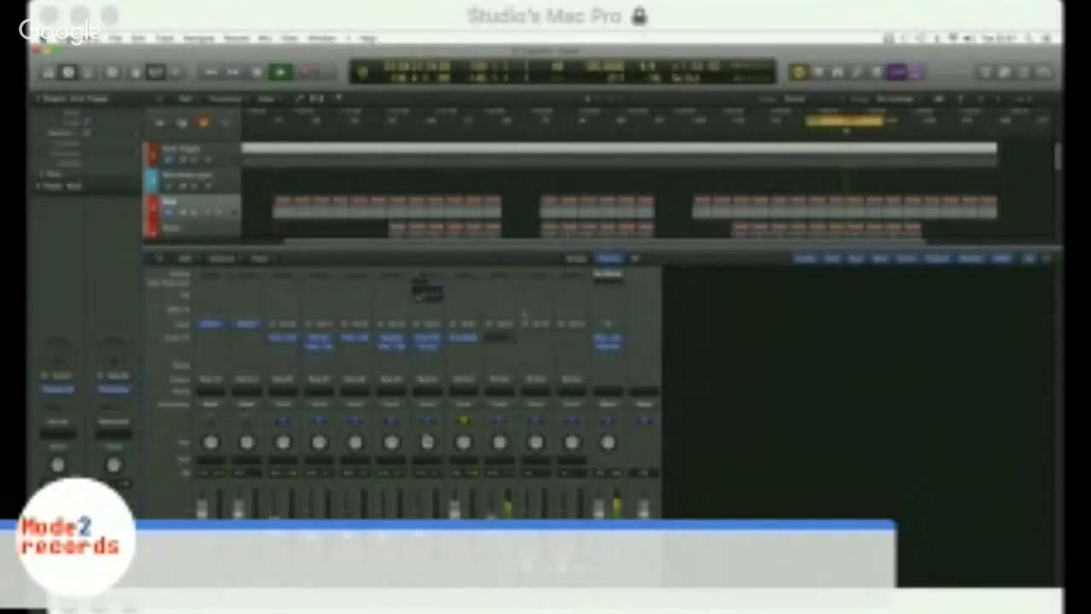
{"action": "left_click", "coordinate": [426, 293]}
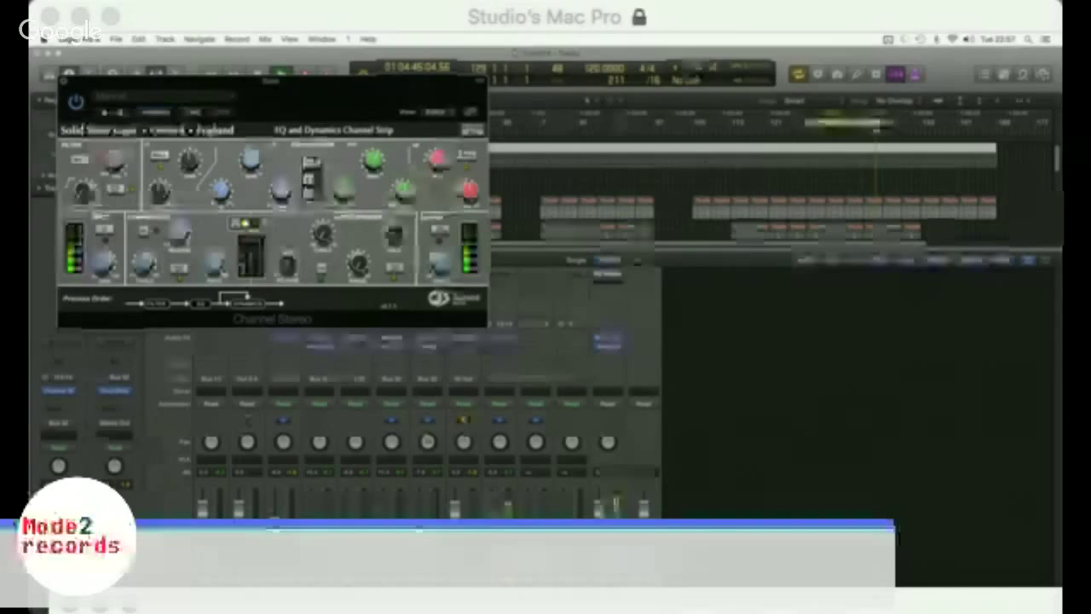
{"action": "key", "text": "super+w"}
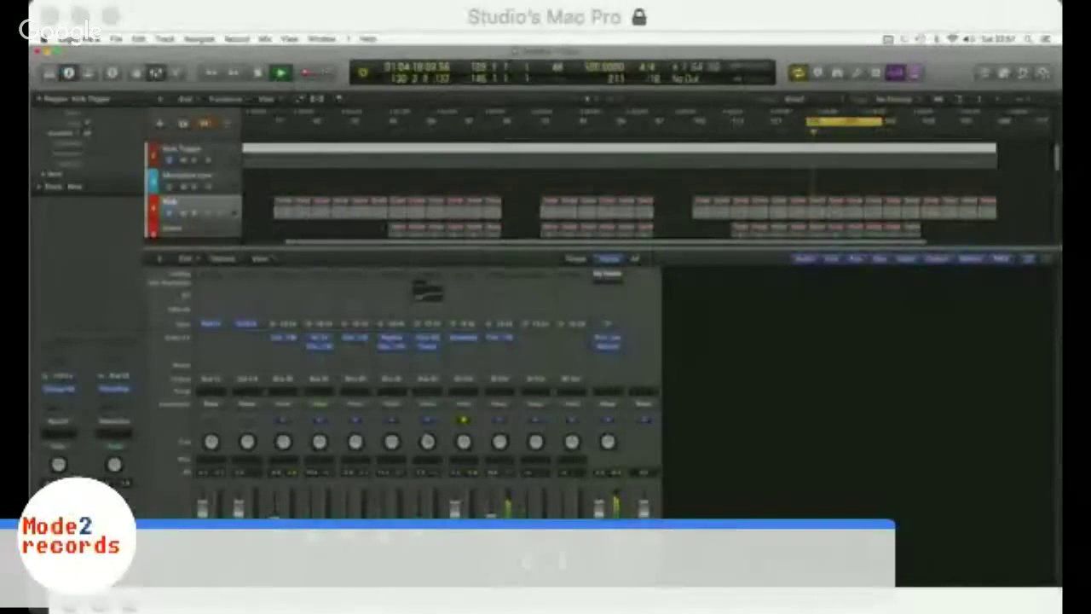
Step: Insert a Compressor below the channel strip on the Bass channel and load its basic pump preset
{"action": "left_click", "coordinate": [500, 346]}
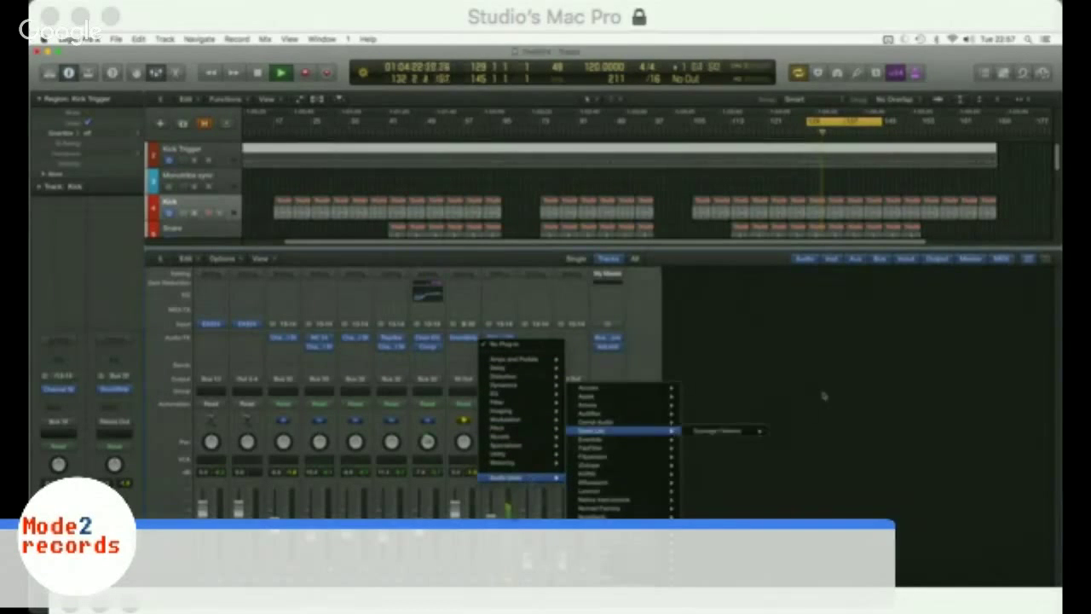
{"action": "left_click", "coordinate": [731, 431]}
{"action": "left_click", "coordinate": [501, 347]}
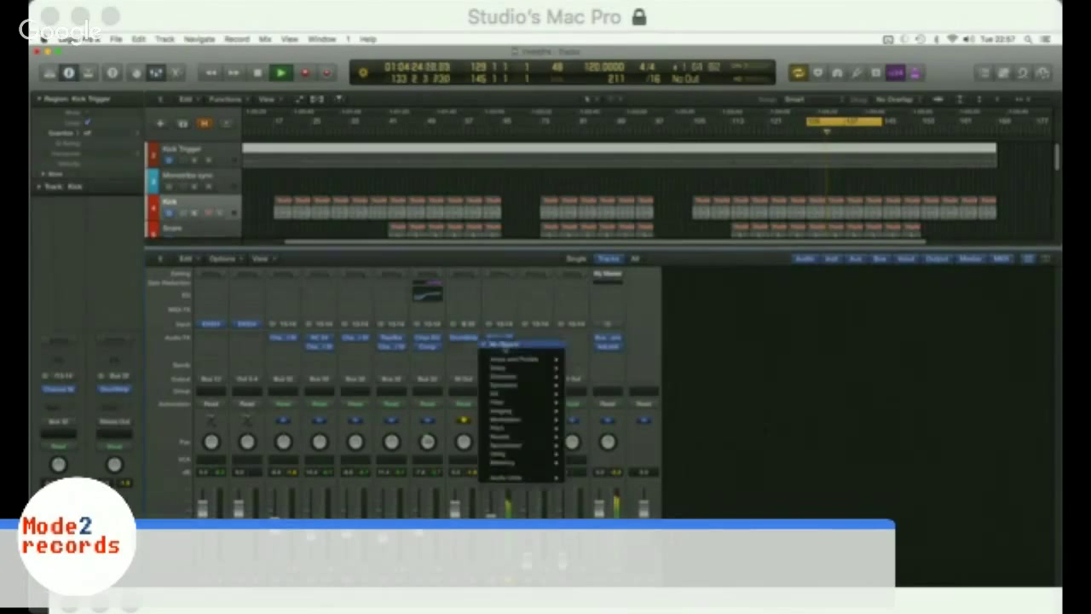
{"action": "mouse_move", "coordinate": [526, 385]}
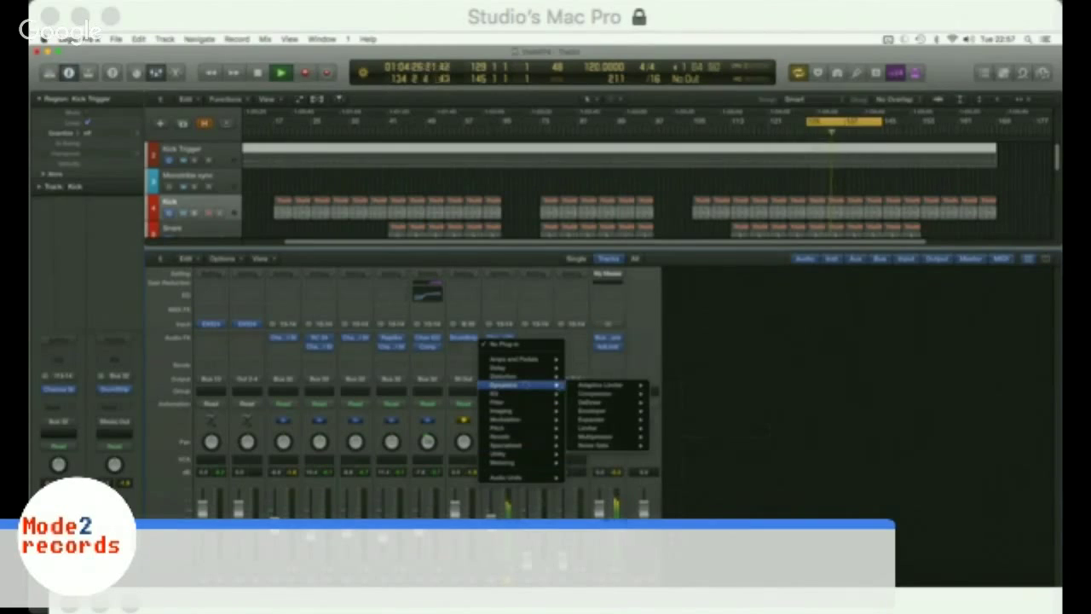
{"action": "left_click", "coordinate": [667, 394]}
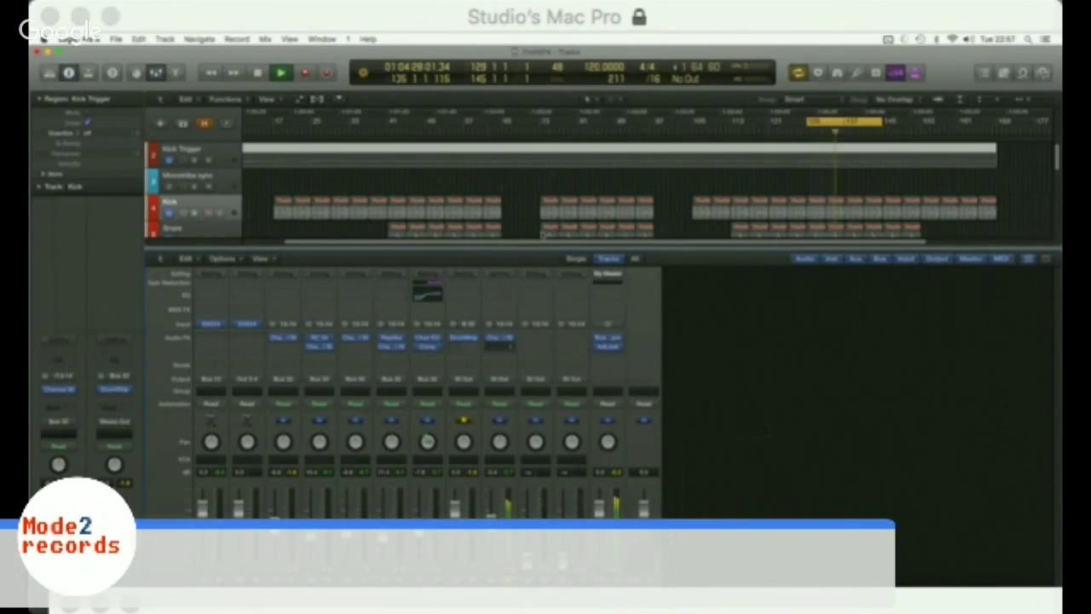
{"action": "left_click", "coordinate": [194, 95]}
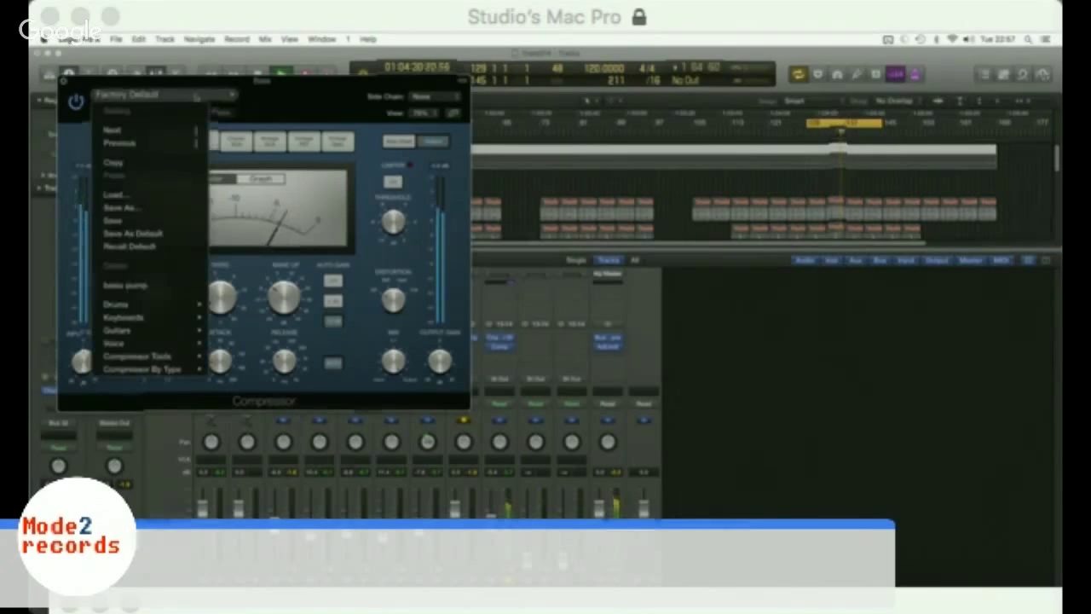
{"action": "left_click", "coordinate": [253, 307]}
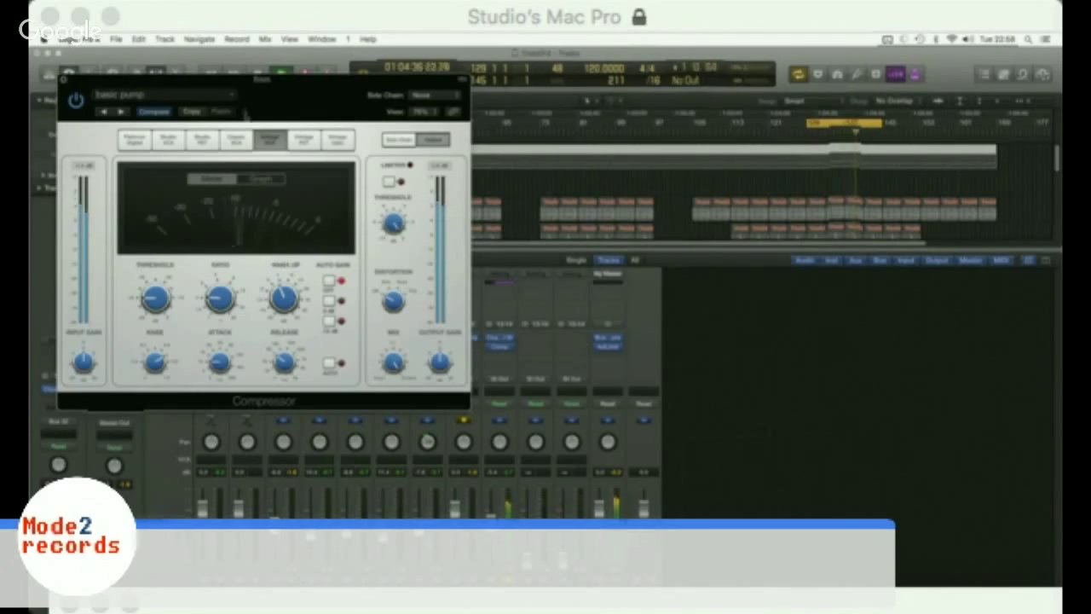
Step: Set the Bass Compressor's side chain to Bus 13 and close the plug-in
{"action": "left_click_drag", "start_coordinate": [245, 113], "coordinate": [603, 185]}
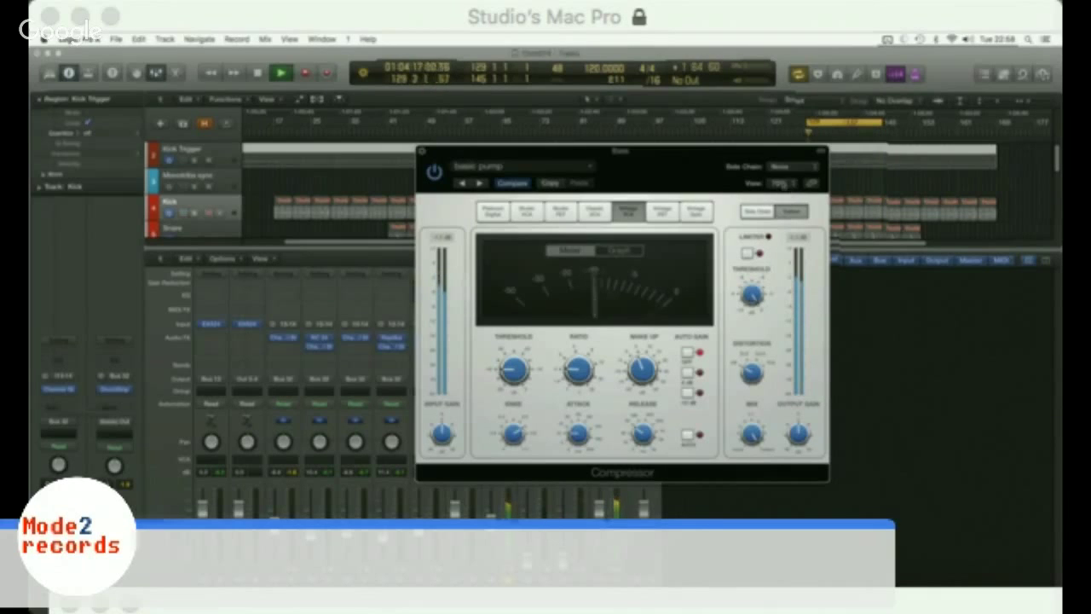
{"action": "left_click", "coordinate": [789, 167]}
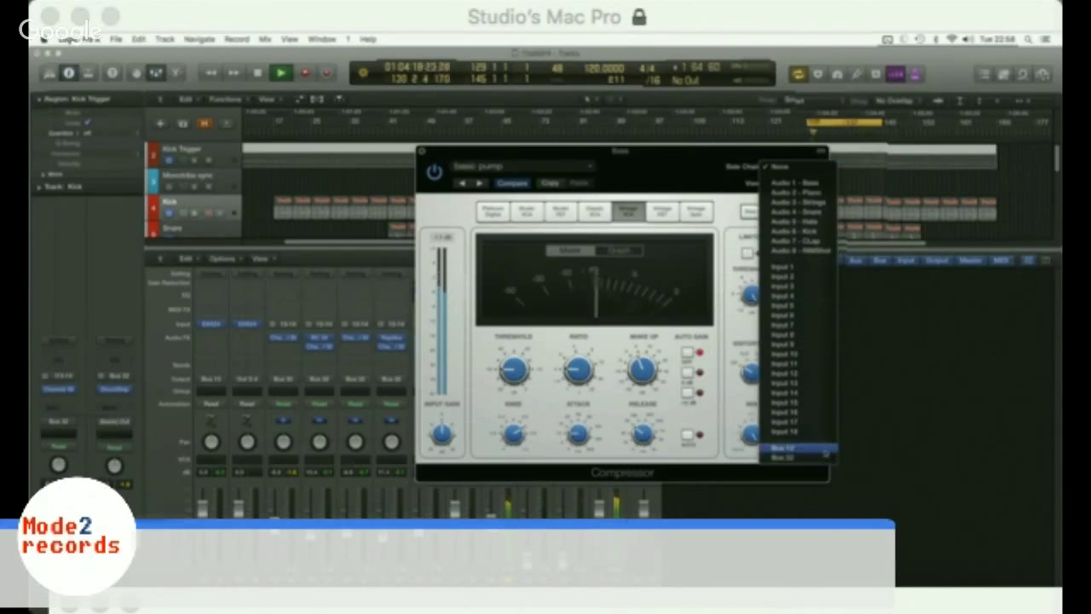
{"action": "left_click", "coordinate": [825, 450]}
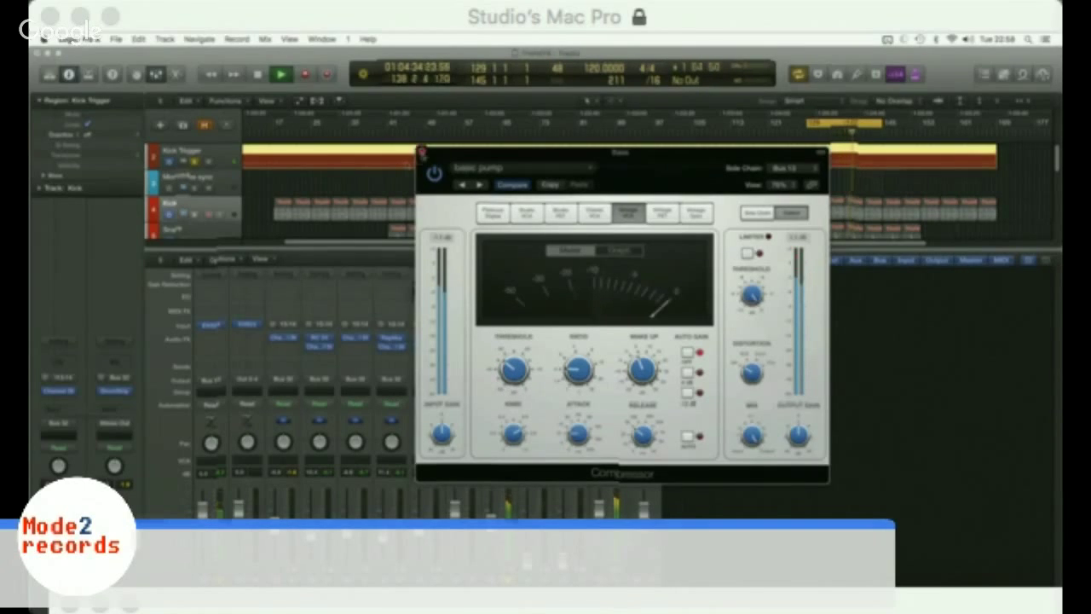
{"action": "left_click", "coordinate": [420, 156]}
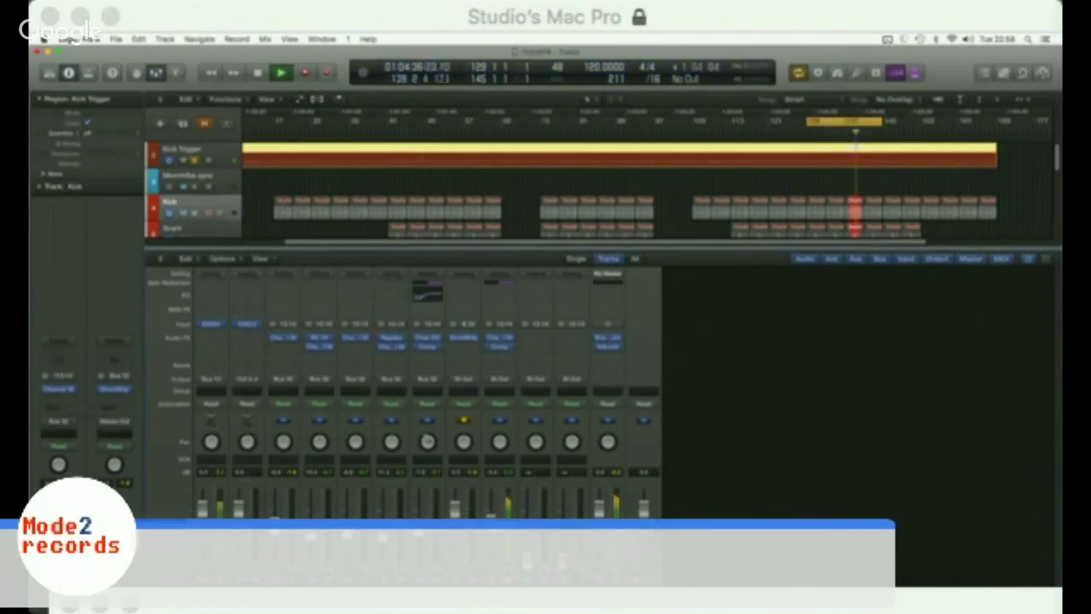
Step: Turn off solo, lower the Bass Compressor's threshold while the full mix plays, and close the plug-in
{"action": "key", "text": "s"}
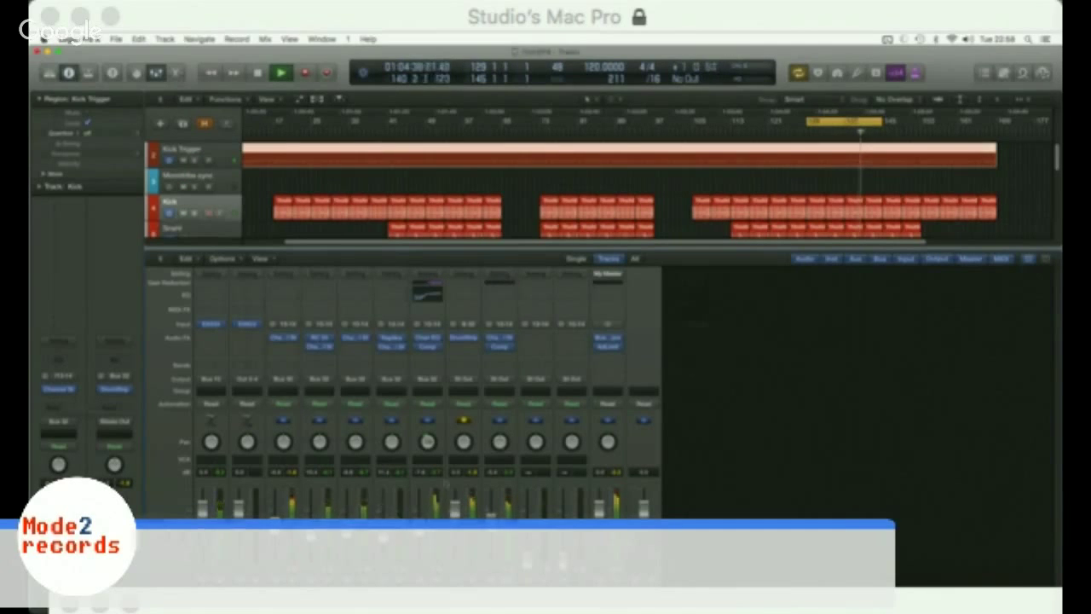
{"action": "left_click", "coordinate": [501, 348]}
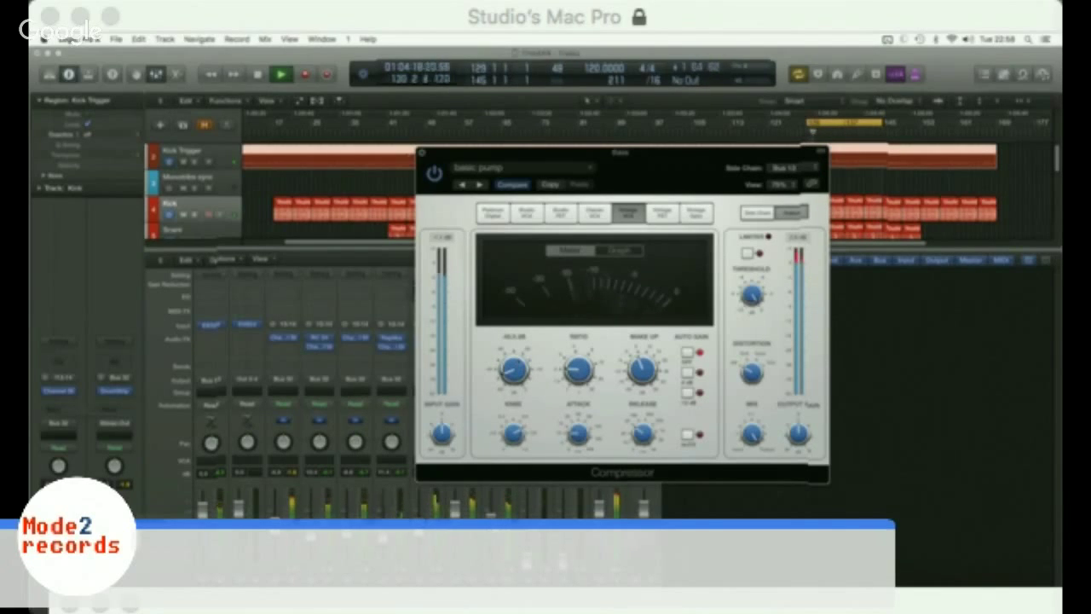
{"action": "left_click", "coordinate": [421, 152]}
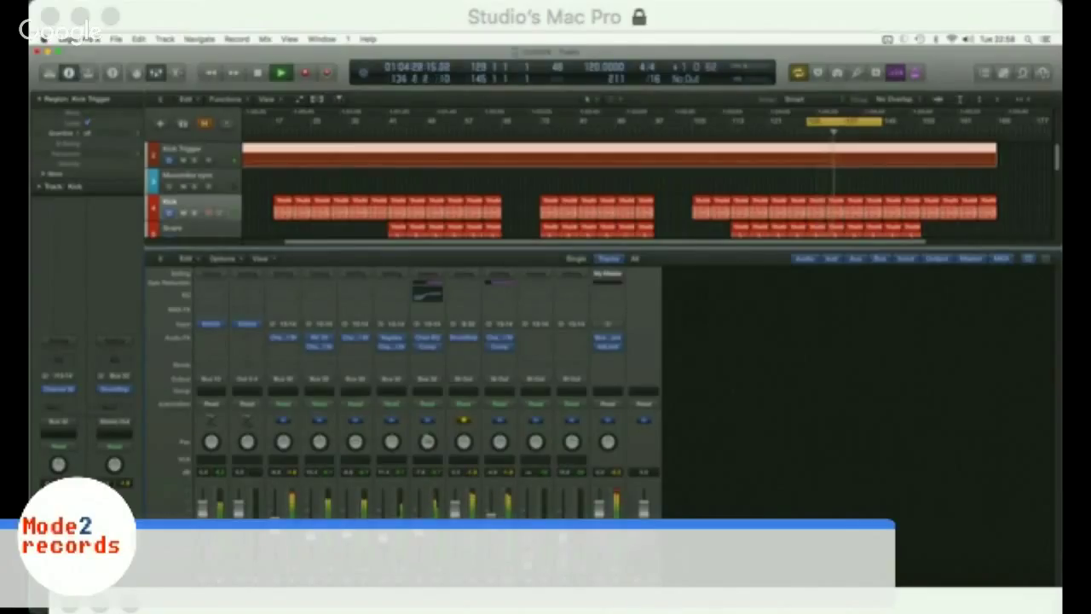
Step: Add a Channel EQ to the Strings channel, boosting the upper range with the high shelf and cutting the lows
{"action": "left_click", "coordinate": [572, 293]}
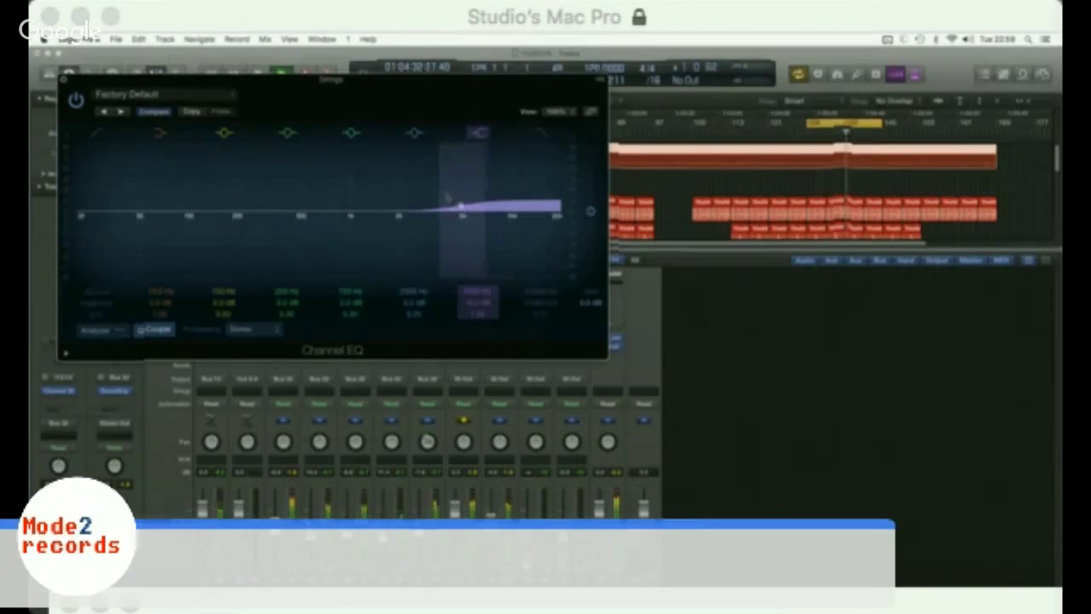
{"action": "left_click_drag", "start_coordinate": [446, 197], "coordinate": [376, 191]}
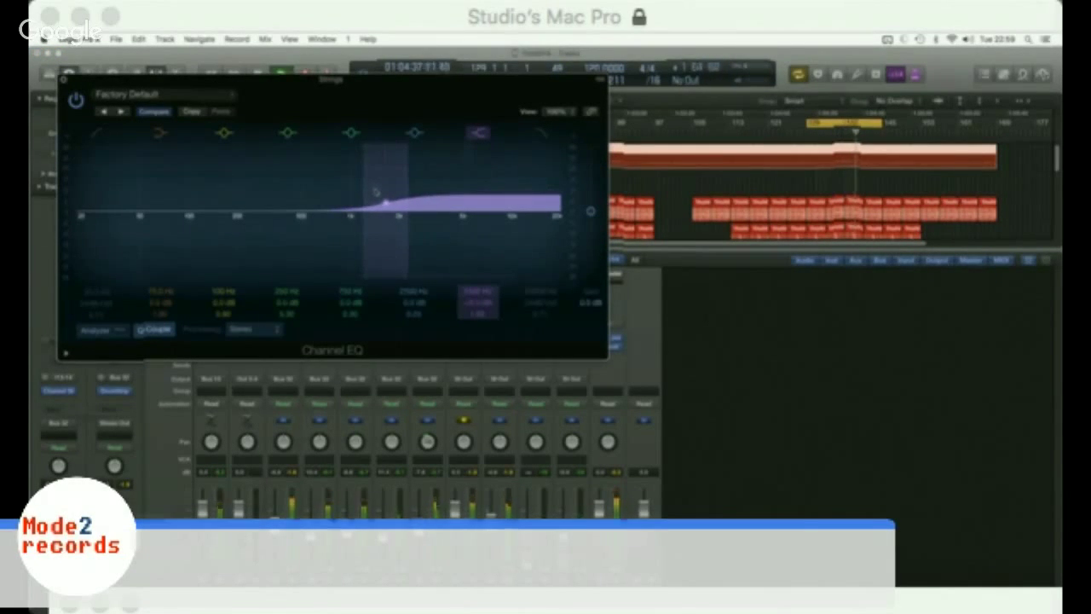
{"action": "left_click_drag", "start_coordinate": [167, 214], "coordinate": [174, 237]}
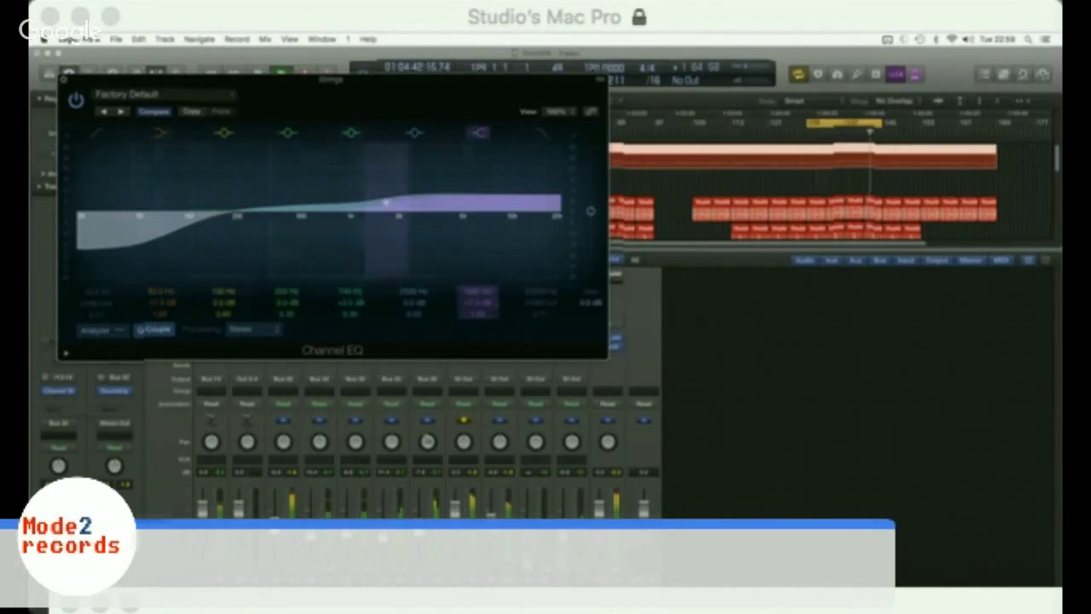
{"action": "key", "text": "super+w"}
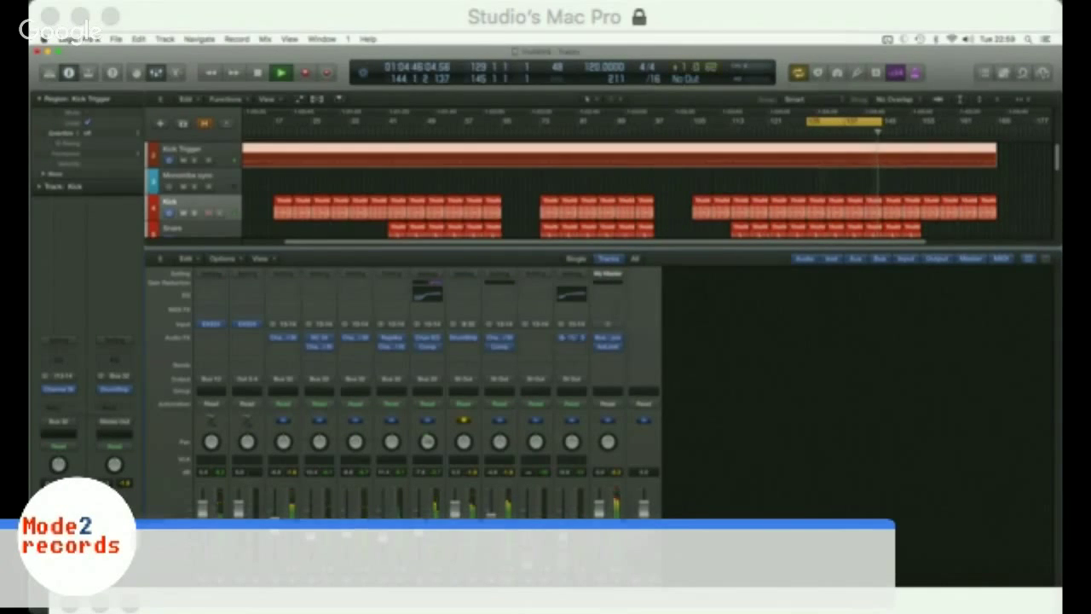
Step: Solo the Strings and insert the Native Instruments RC 24 reverb above the Channel EQ, closing its window
{"action": "key", "text": "ctrl+m"}
{"action": "left_click", "coordinate": [570, 344]}
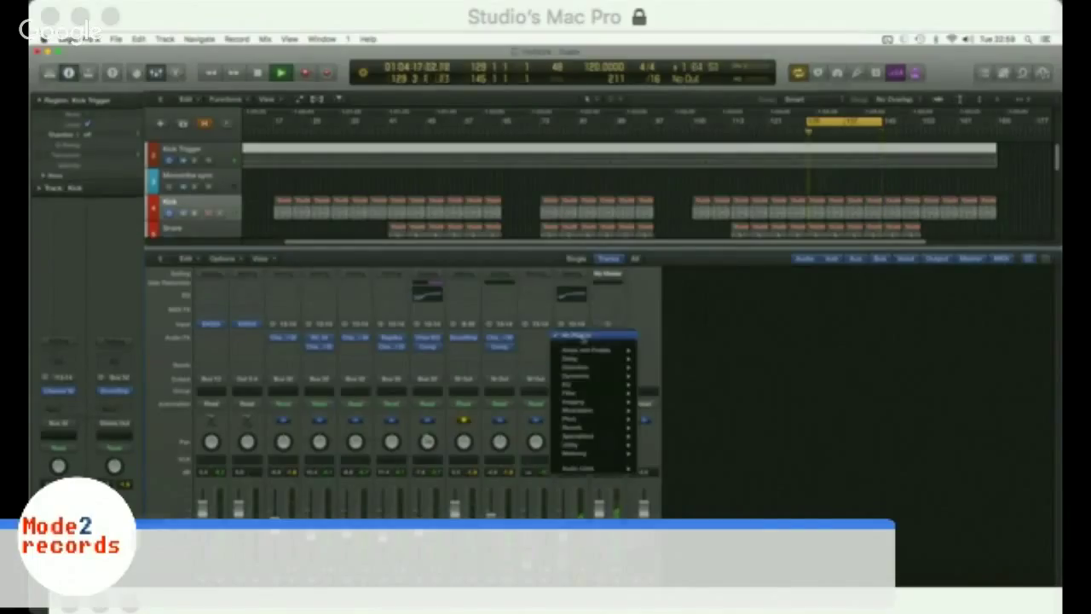
{"action": "mouse_move", "coordinate": [588, 468]}
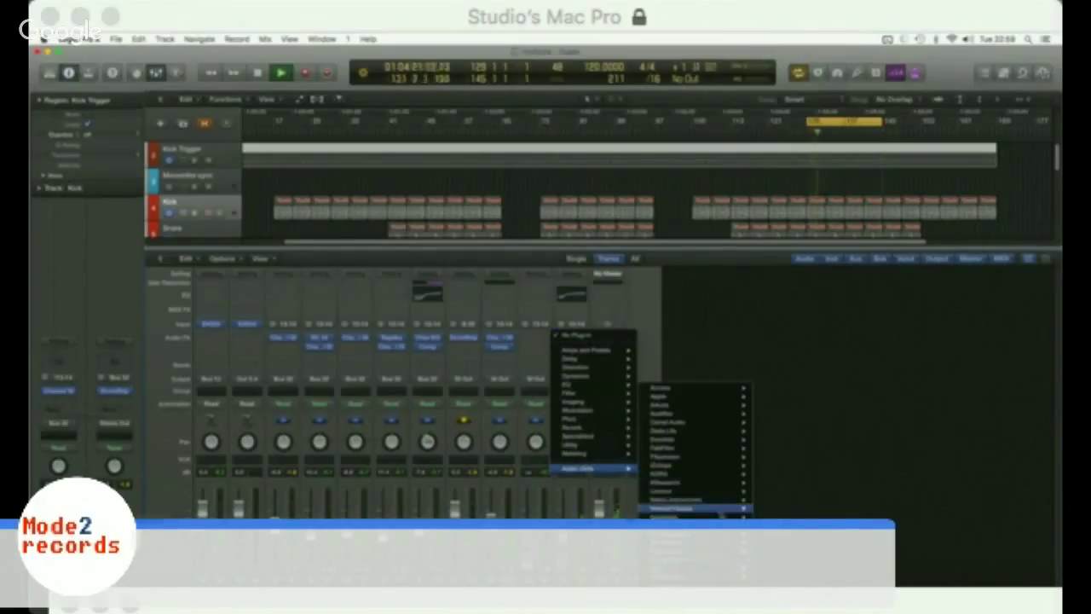
{"action": "mouse_move", "coordinate": [682, 499]}
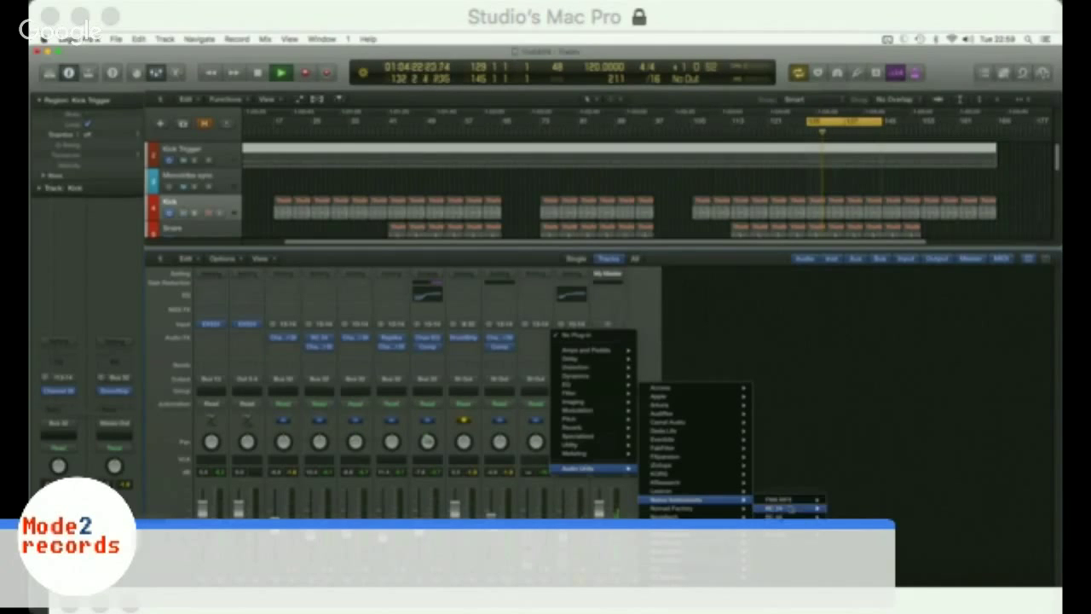
{"action": "left_click", "coordinate": [782, 508]}
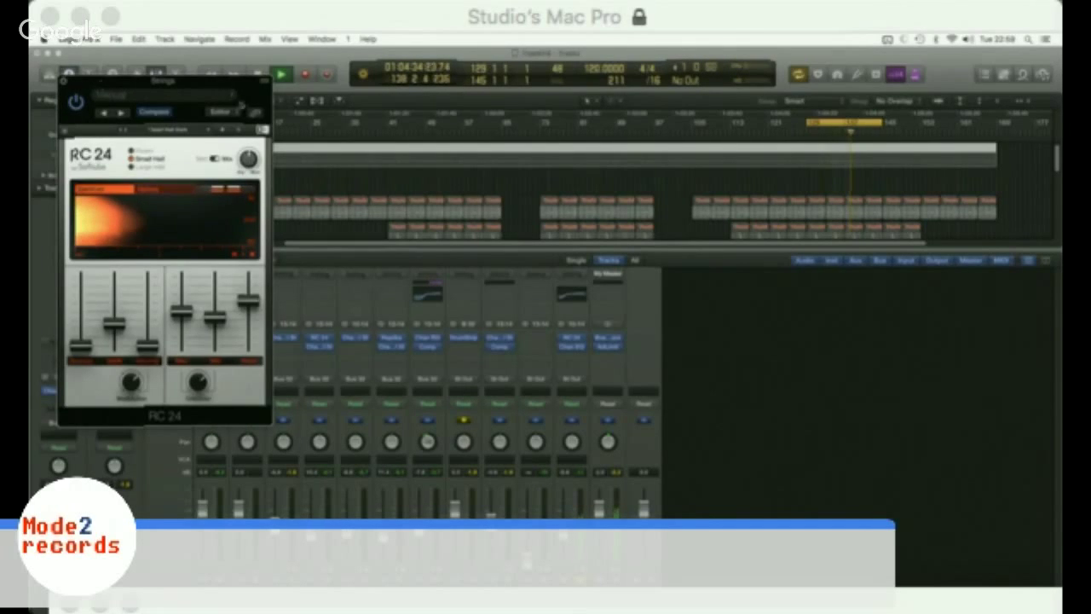
{"action": "left_click_drag", "start_coordinate": [239, 103], "coordinate": [820, 223]}
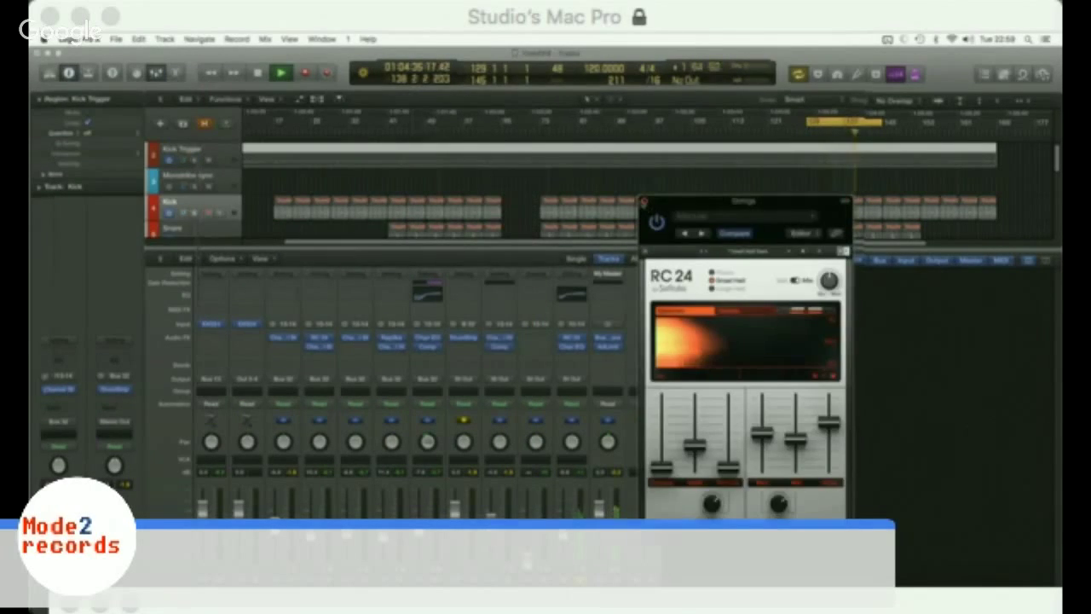
{"action": "key", "text": "super+w"}
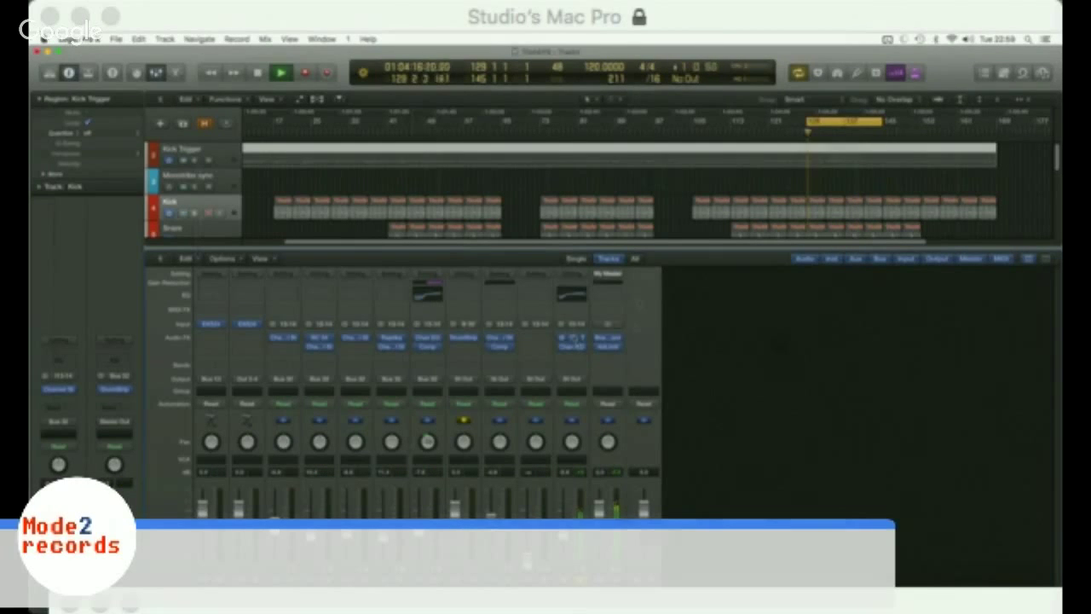
Step: Reopen the RC 24 reverb on the Strings channel and load a preset from its Large category
{"action": "left_click", "coordinate": [571, 339]}
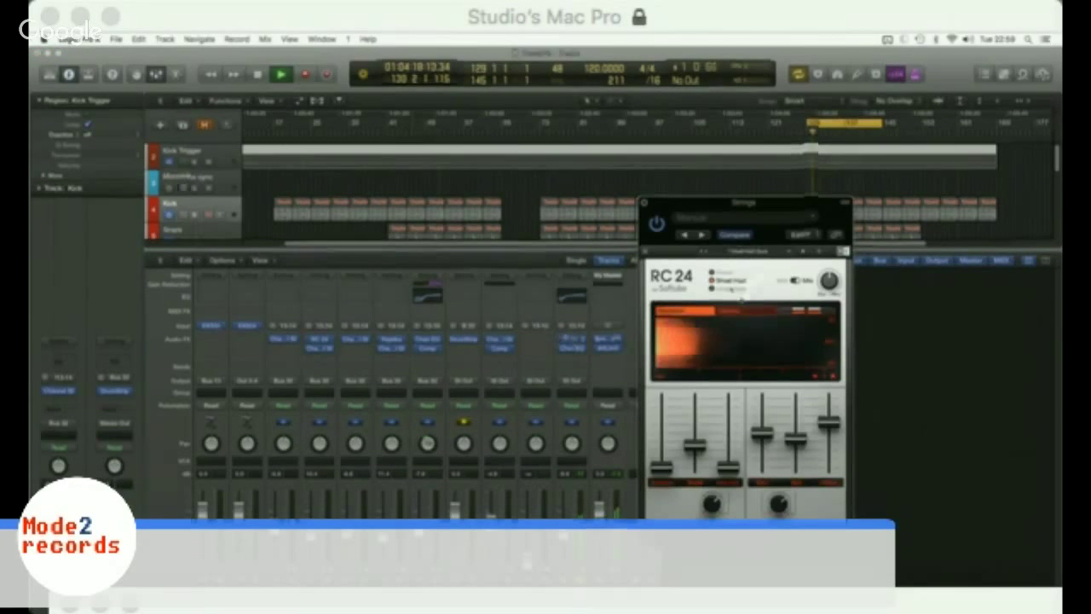
{"action": "left_click", "coordinate": [733, 293]}
{"action": "mouse_move", "coordinate": [750, 293]}
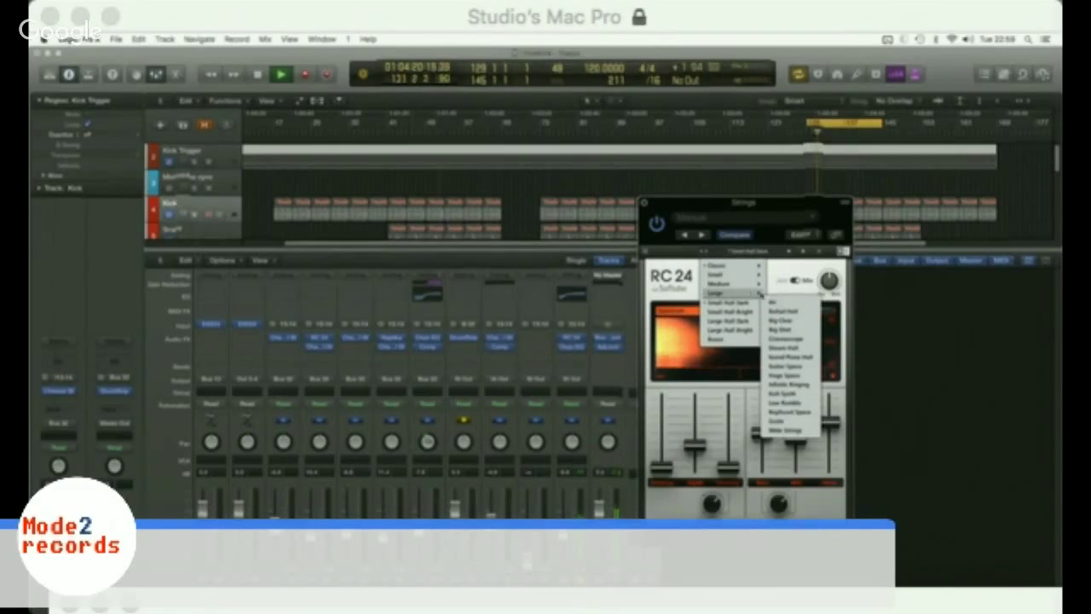
{"action": "left_click", "coordinate": [797, 315]}
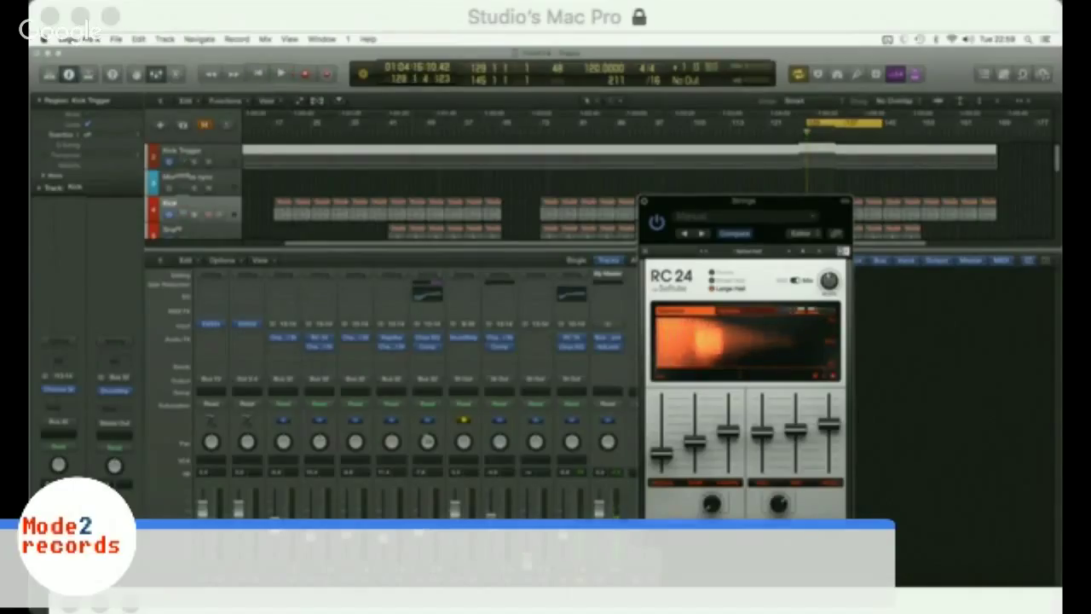
Step: Load the Wide Strings preset from the RC 24's Large category, audition it on the Strings, and close the plug-in
{"action": "left_click", "coordinate": [748, 252]}
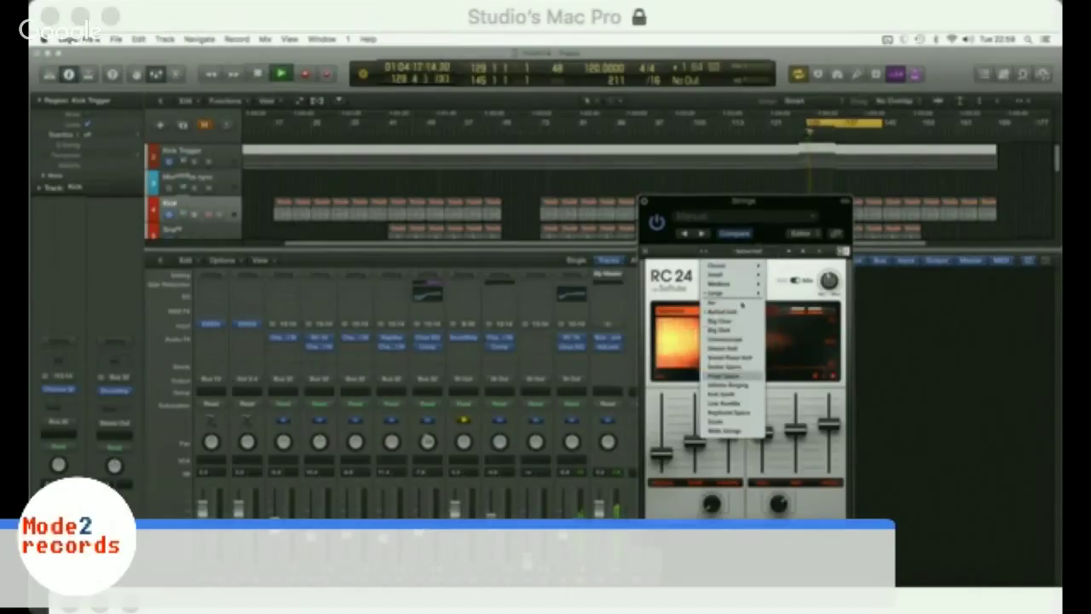
{"action": "mouse_move", "coordinate": [716, 293]}
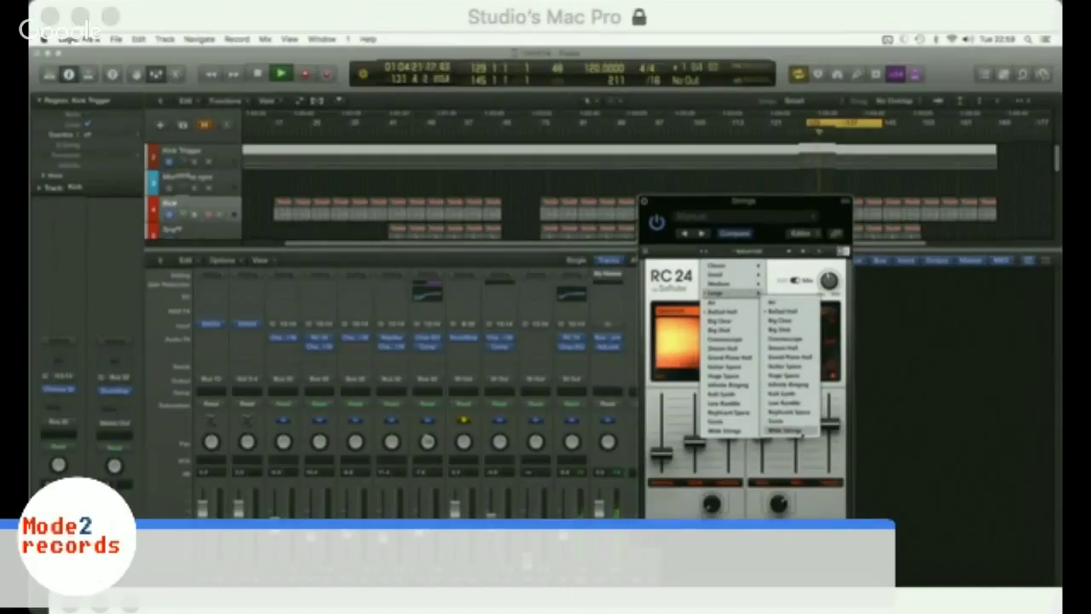
{"action": "left_click", "coordinate": [800, 431]}
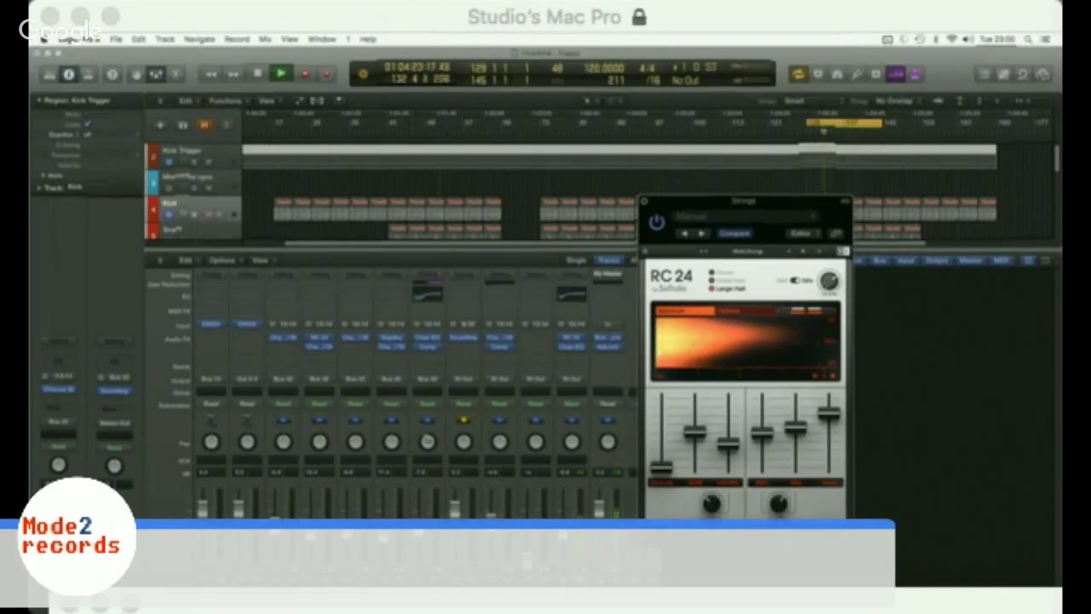
{"action": "key", "text": "space"}
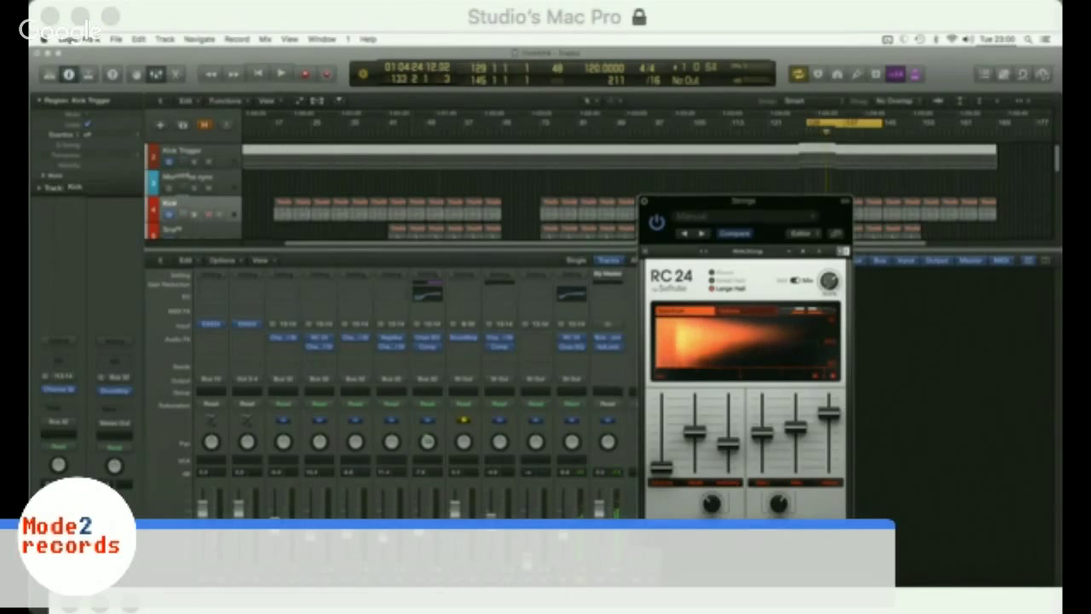
{"action": "key", "text": "space"}
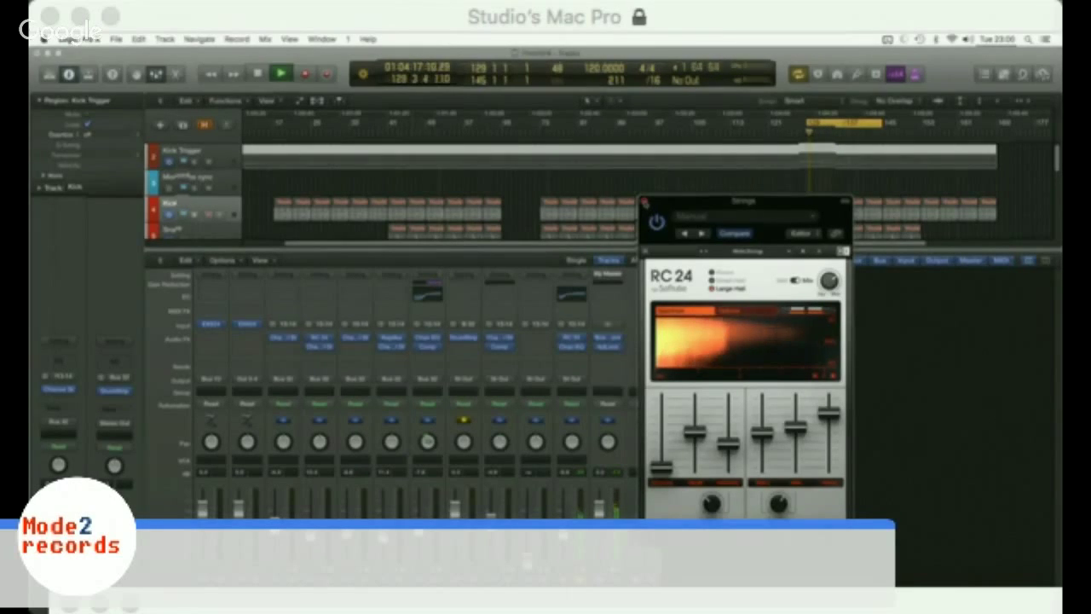
{"action": "left_click", "coordinate": [644, 202]}
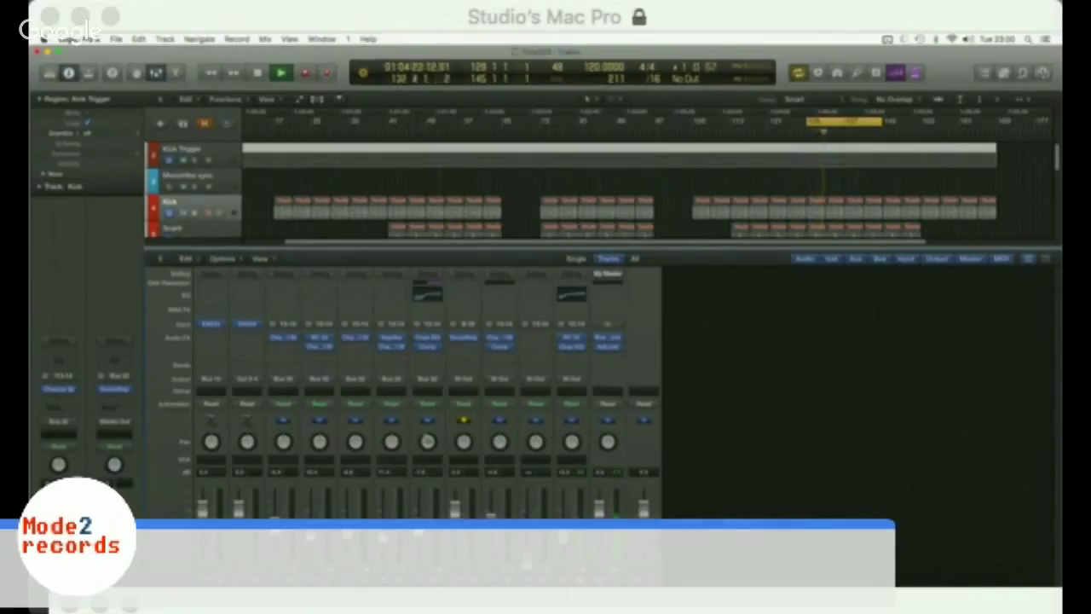
Step: Copy the side-chained Compressor from the Bass channel to the Strings channel, lower its threshold, and close the plug-in
{"action": "left_click_drag", "start_coordinate": [499, 348], "coordinate": [577, 362]}
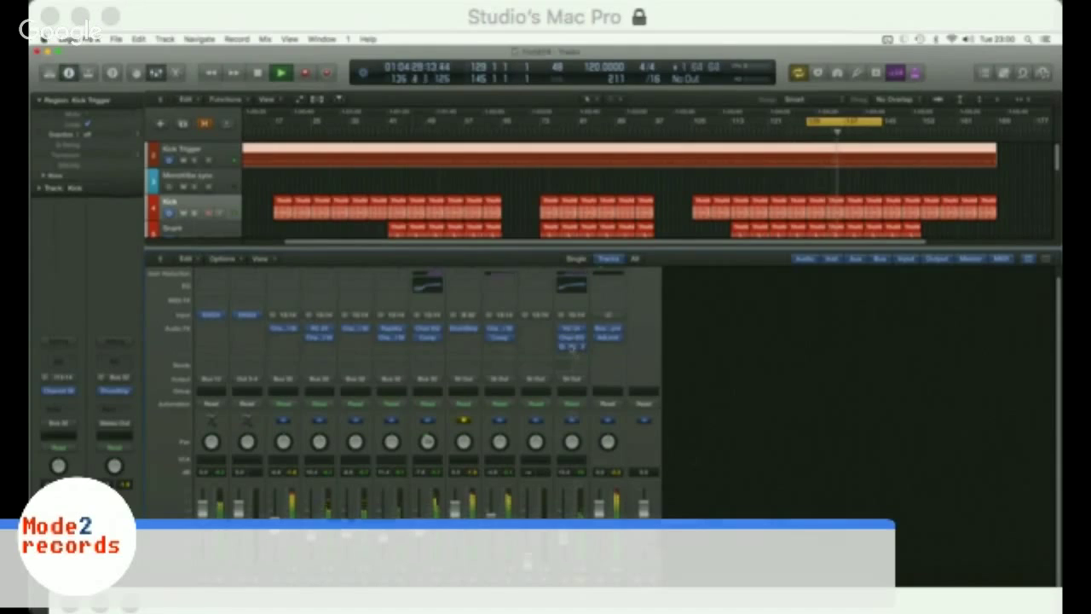
{"action": "left_click", "coordinate": [571, 346]}
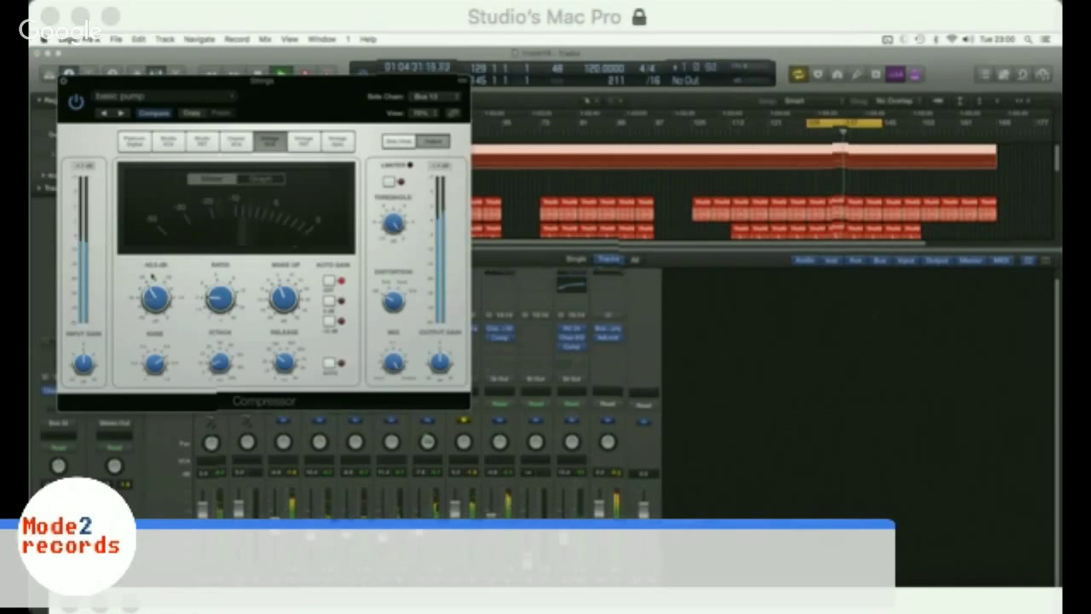
{"action": "mouse_move", "coordinate": [149, 279]}
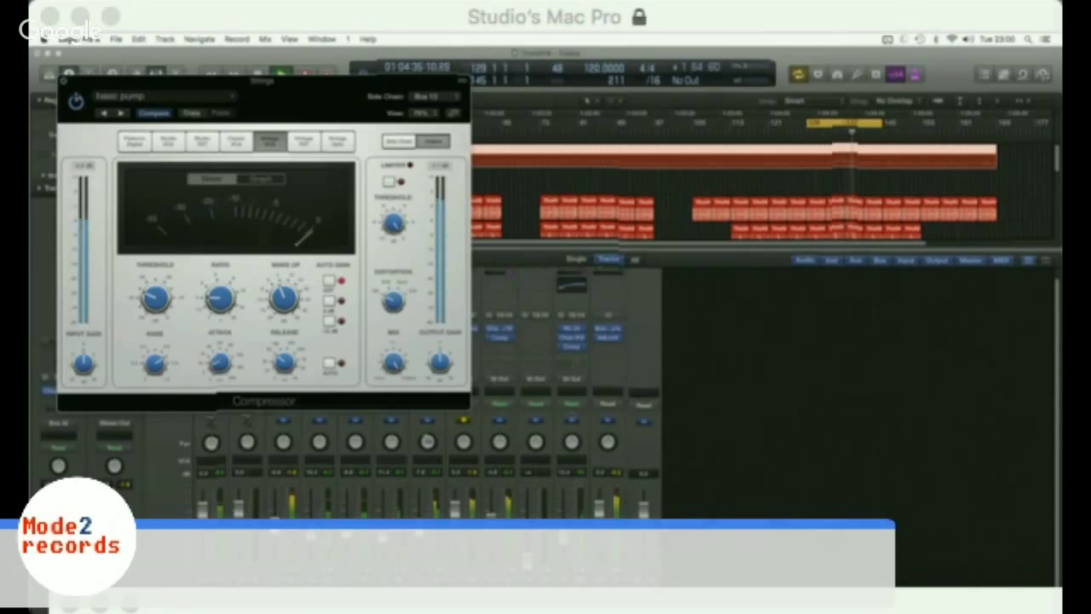
{"action": "left_click", "coordinate": [65, 83]}
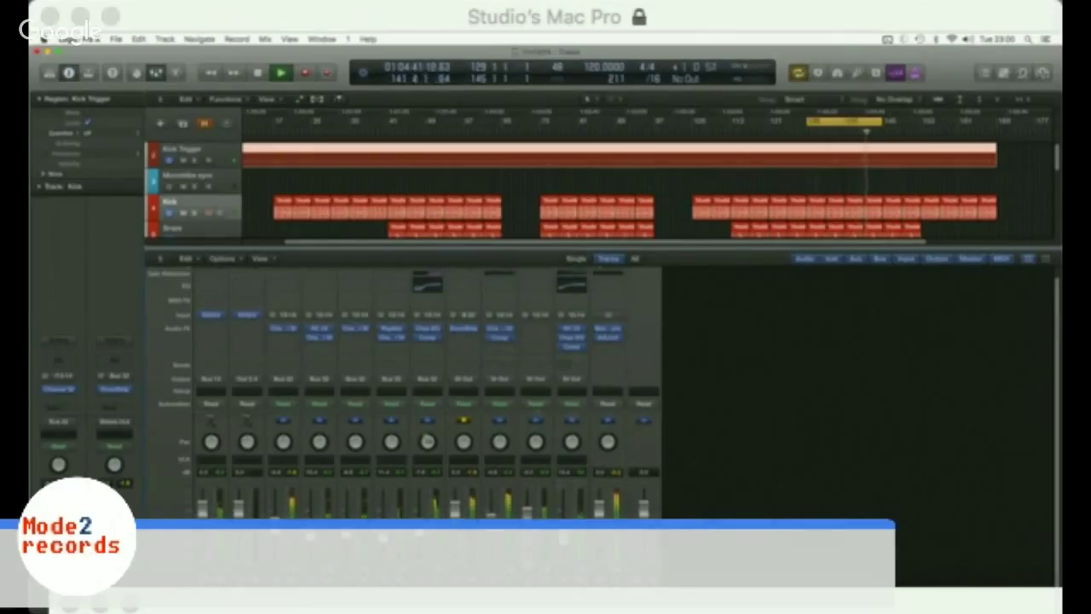
Step: Insert the Native Instruments Replika delay in the Piano channel's first effect slot and close its window
{"action": "left_click", "coordinate": [534, 329]}
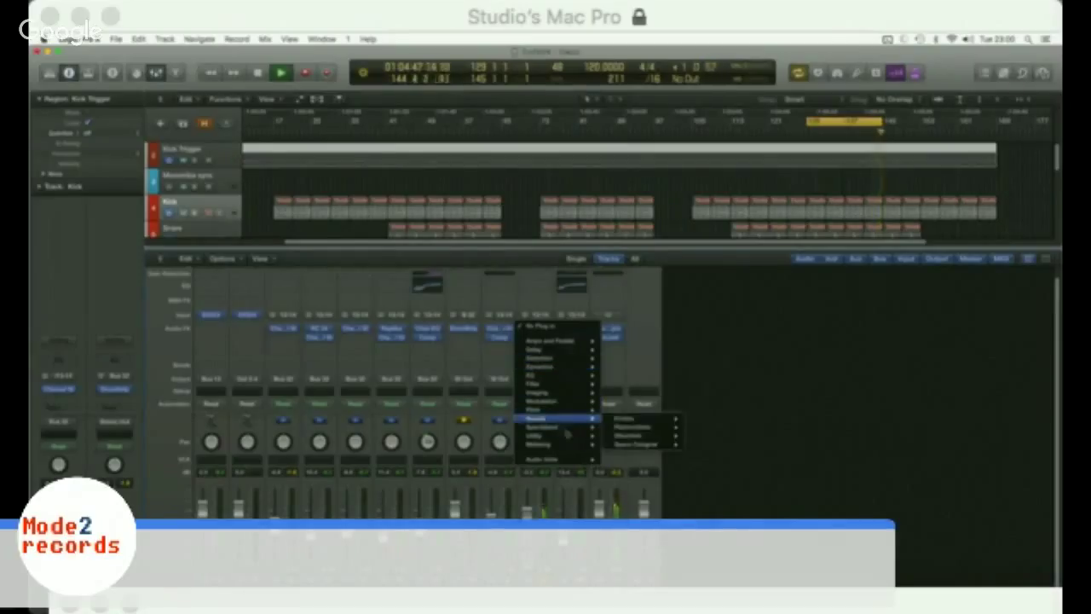
{"action": "mouse_move", "coordinate": [562, 460]}
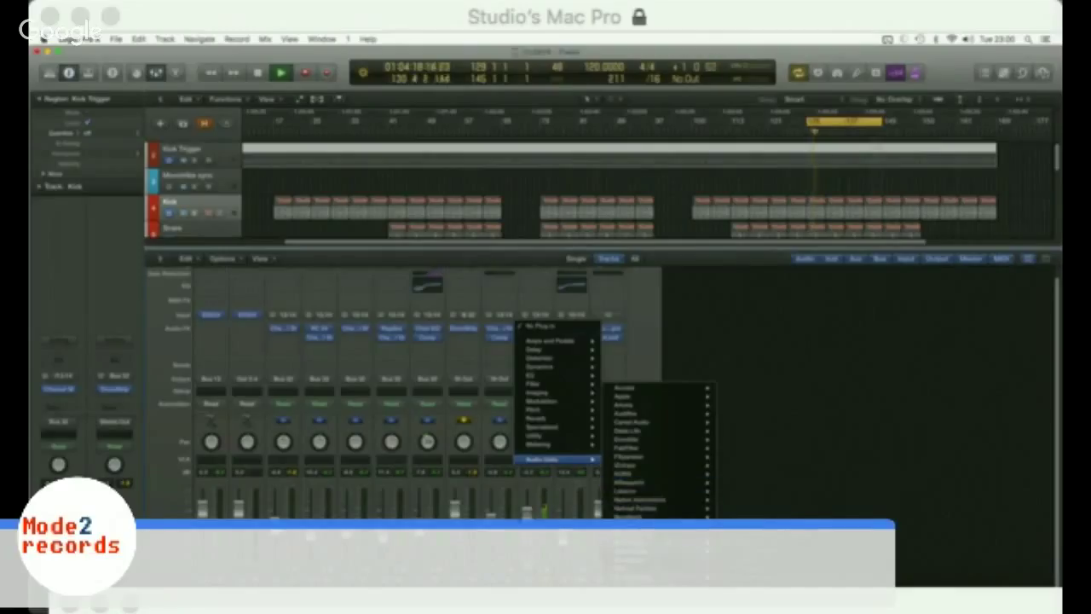
{"action": "mouse_move", "coordinate": [639, 500]}
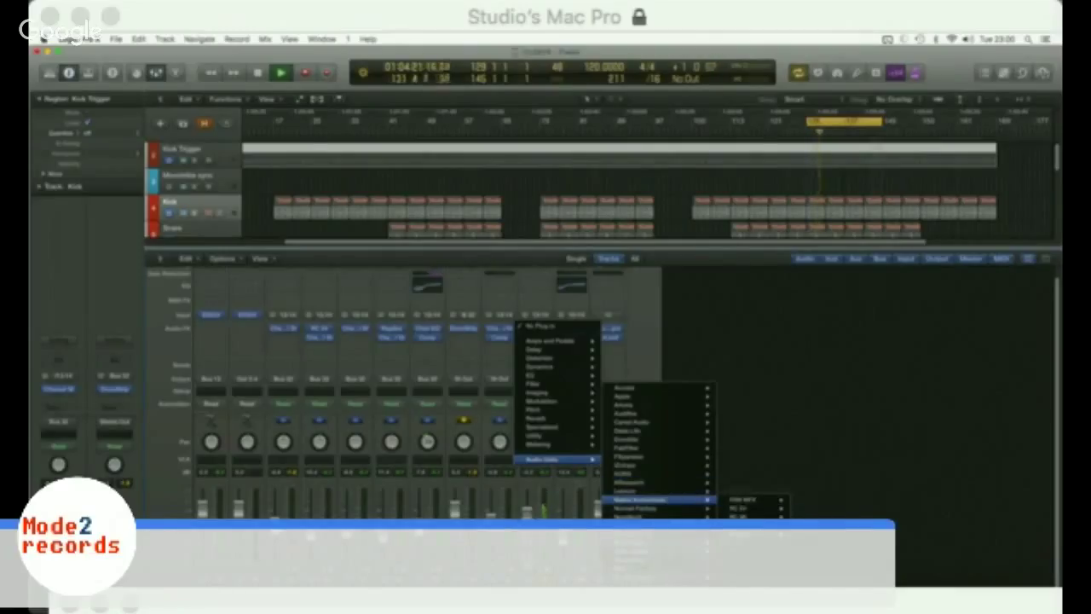
{"action": "left_click", "coordinate": [742, 499]}
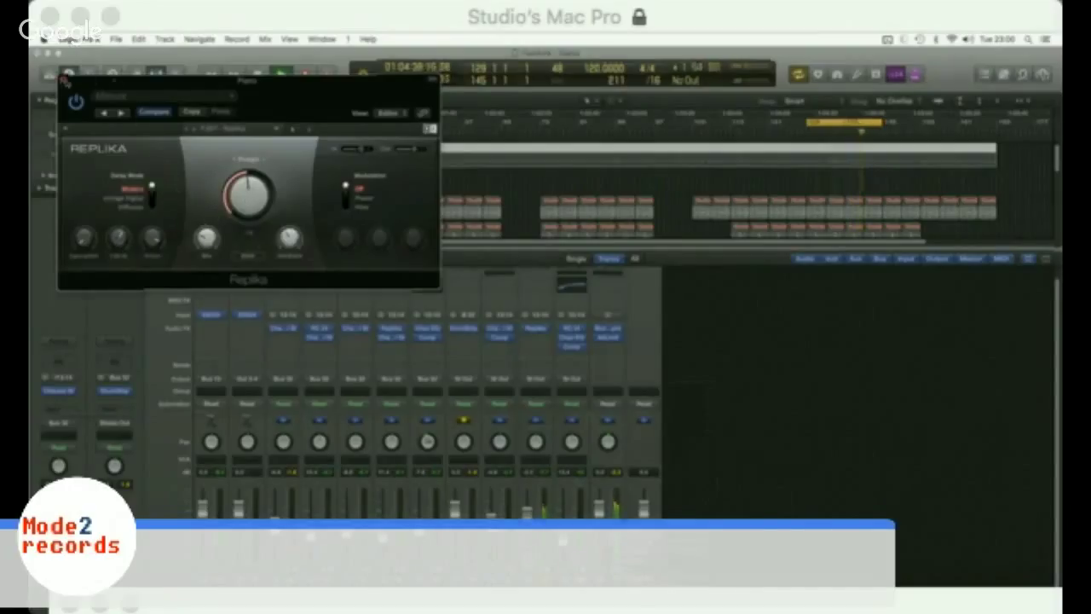
{"action": "left_click", "coordinate": [64, 79]}
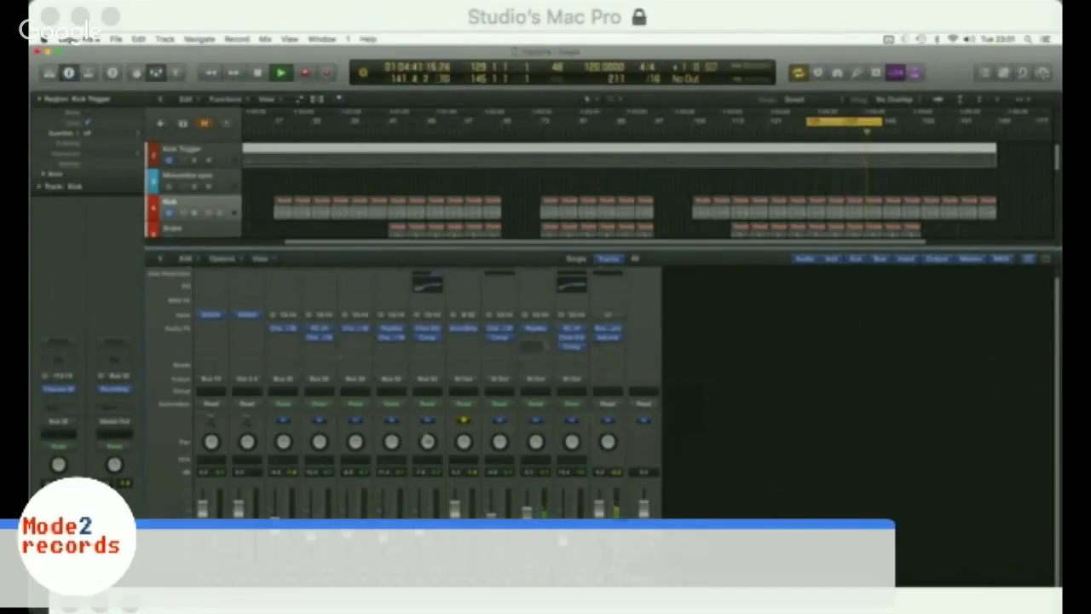
Step: Insert the Solid State Logic Channel Stereo strip below Replika on the Piano channel and close its window
{"action": "left_click", "coordinate": [533, 337]}
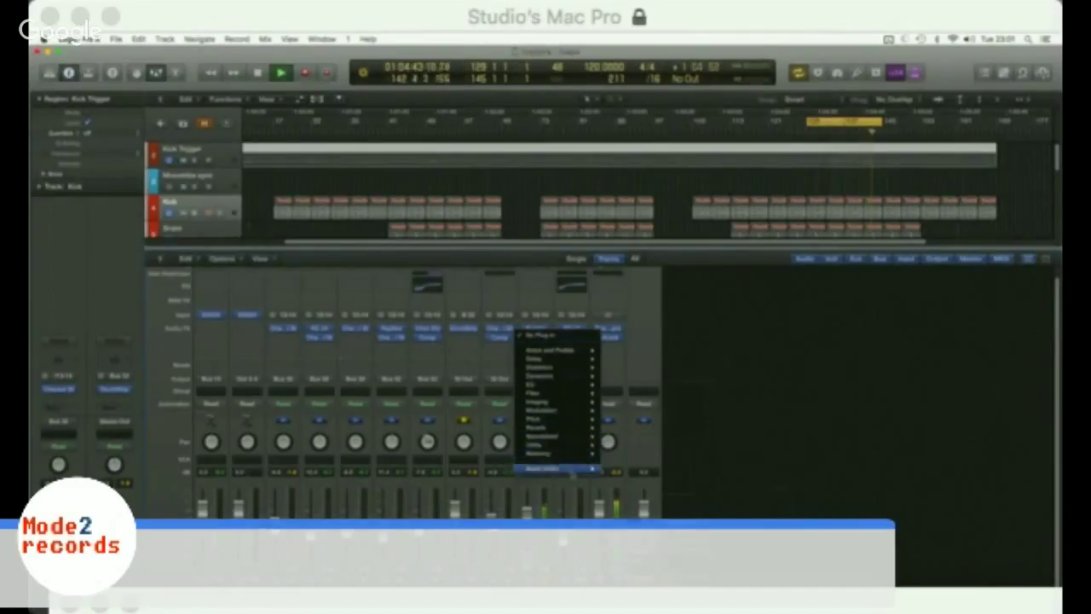
{"action": "mouse_move", "coordinate": [573, 435]}
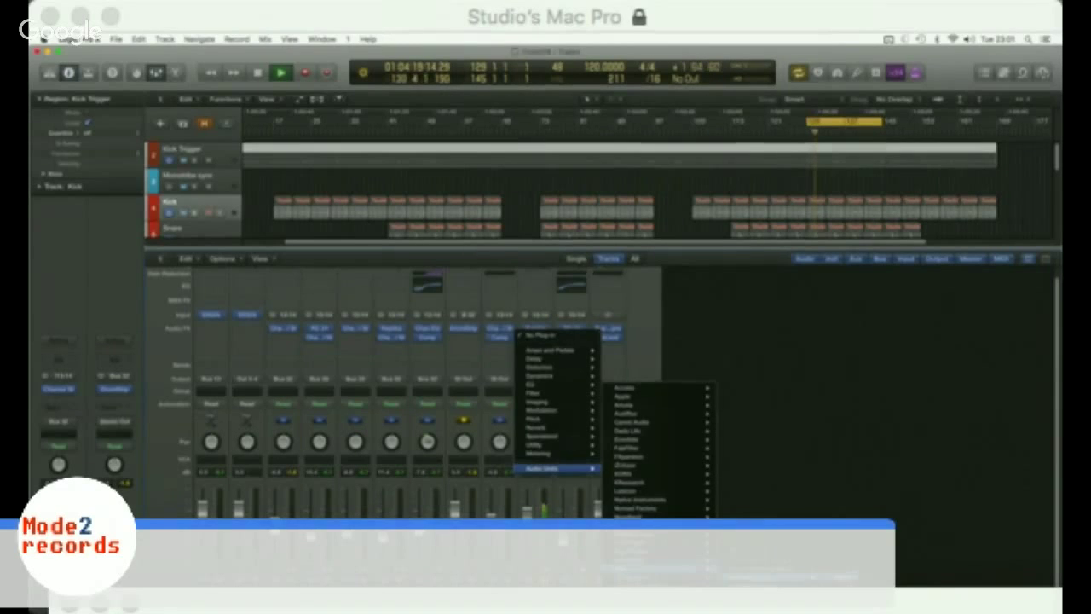
{"action": "left_click", "coordinate": [767, 567]}
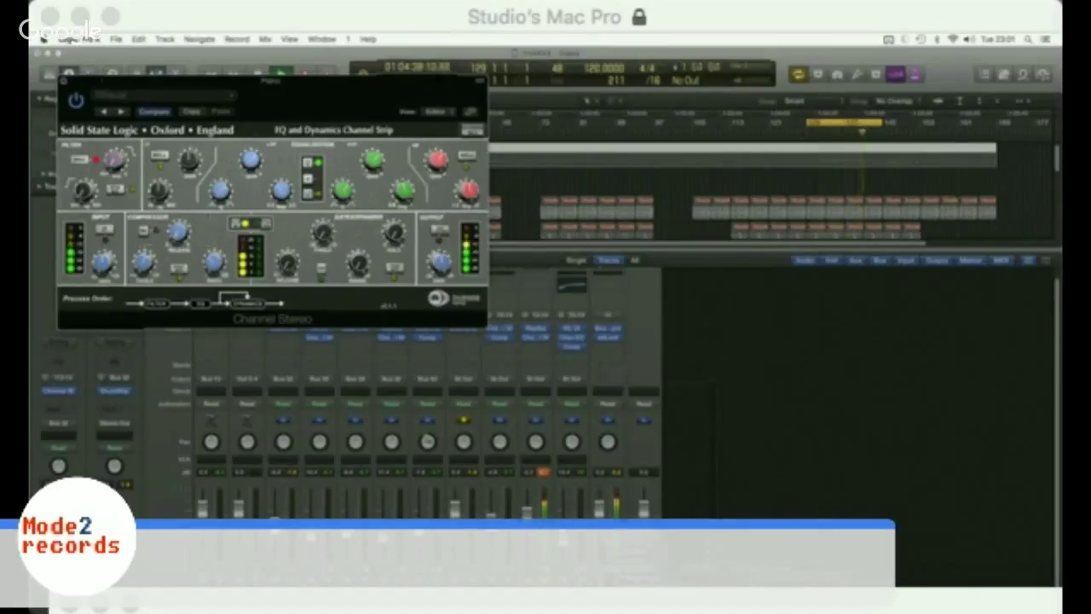
{"action": "key", "text": "super+w"}
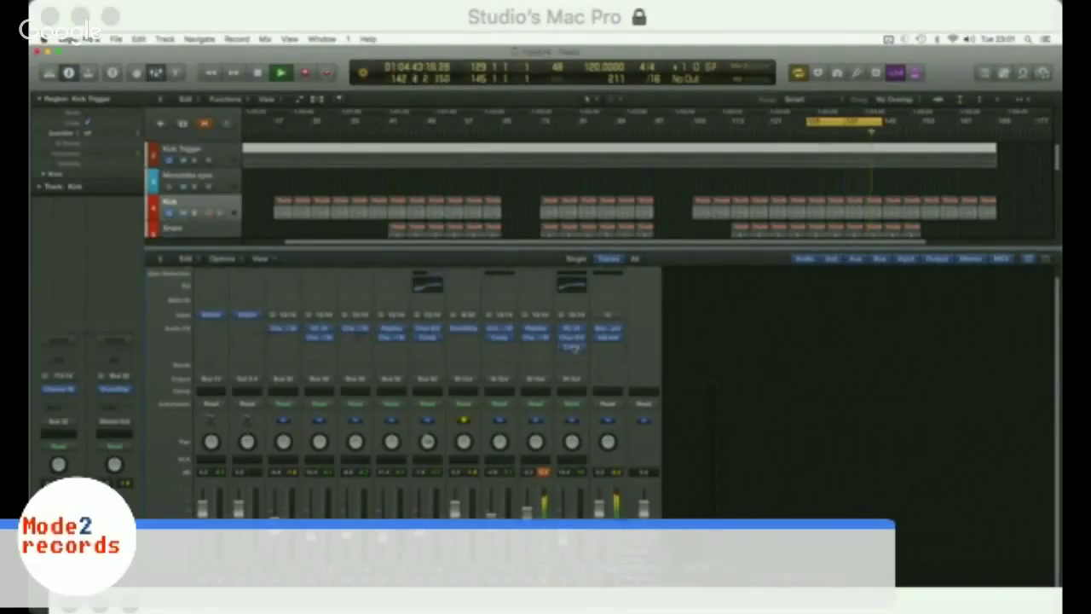
Step: Copy the side-chained Compressor from the Strings to the Piano channel, adjust its threshold against the full mix, and close it
{"action": "left_click_drag", "start_coordinate": [572, 347], "coordinate": [535, 346]}
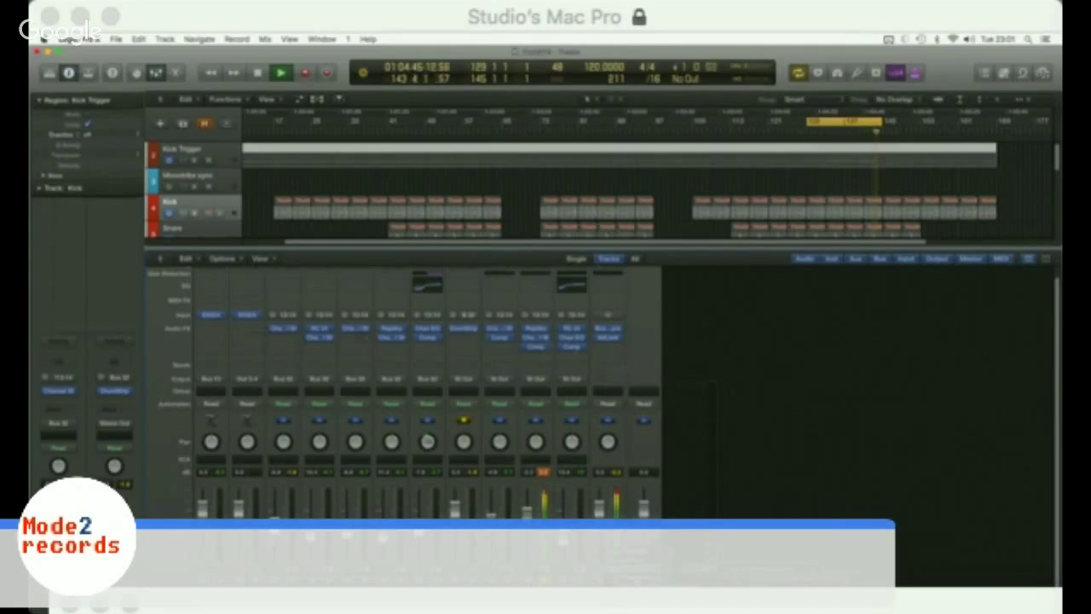
{"action": "key", "text": "ctrl+m"}
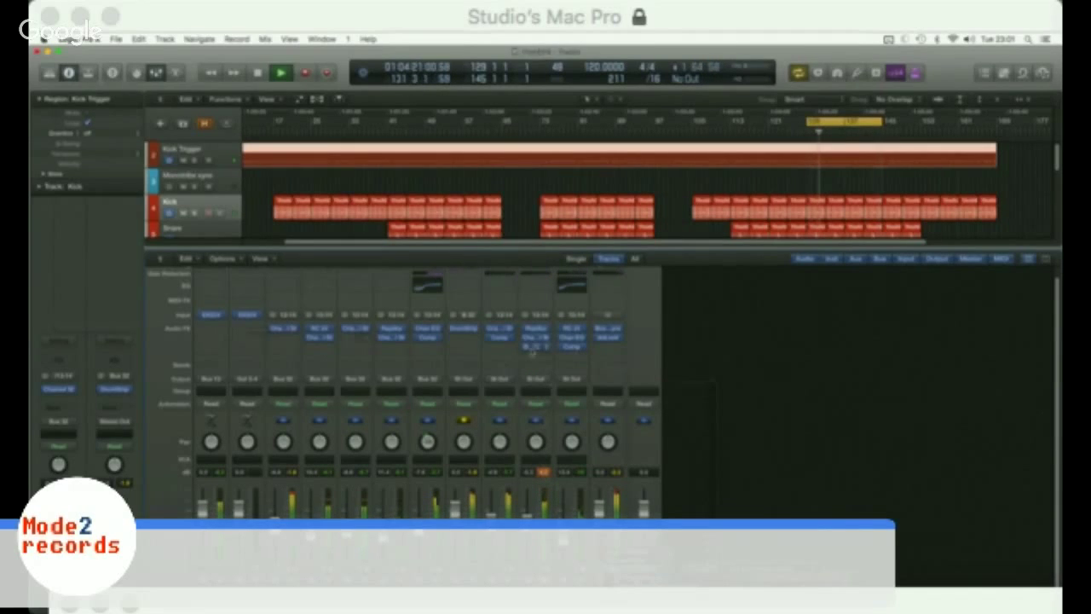
{"action": "left_click", "coordinate": [535, 346]}
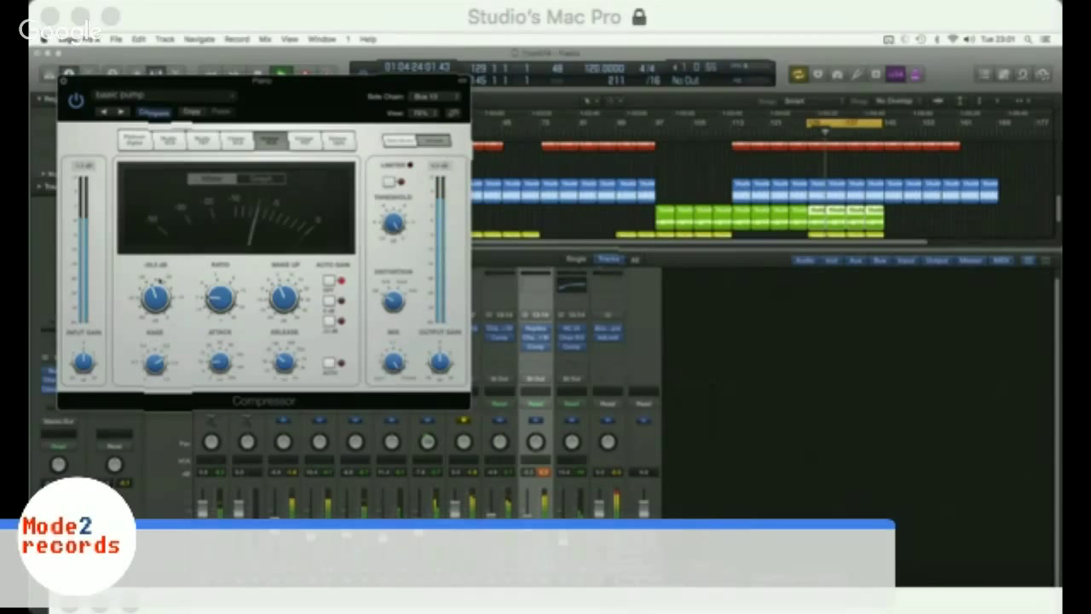
{"action": "left_click", "coordinate": [66, 81]}
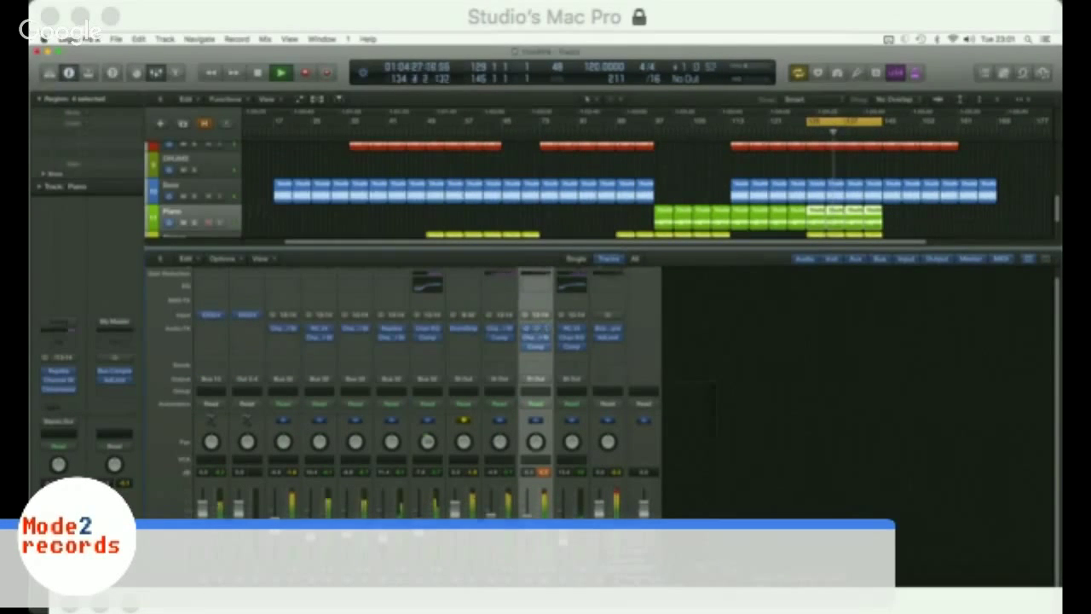
Step: Check the Piano's Replika delay and the master's Bus Compressor and Adaptive Limiter while the full mix plays
{"action": "left_click", "coordinate": [535, 329]}
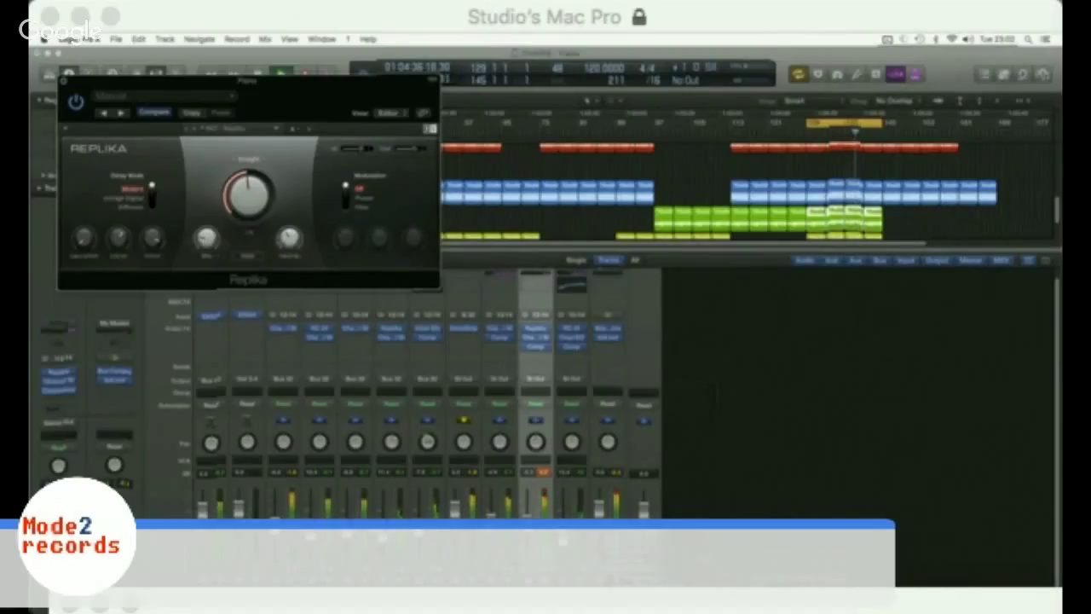
{"action": "left_click", "coordinate": [66, 83]}
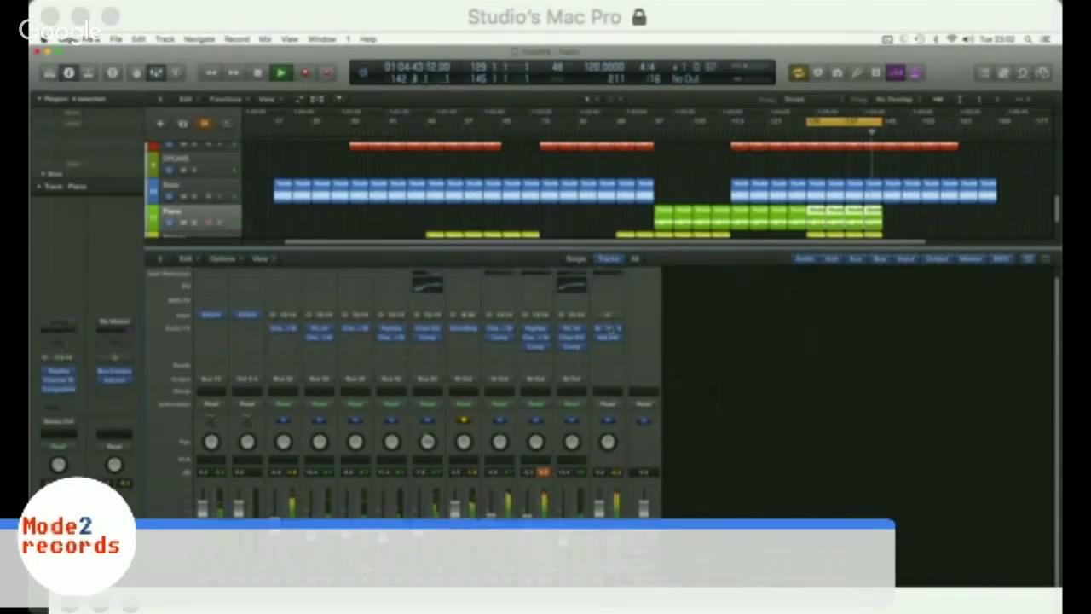
{"action": "left_click", "coordinate": [610, 331]}
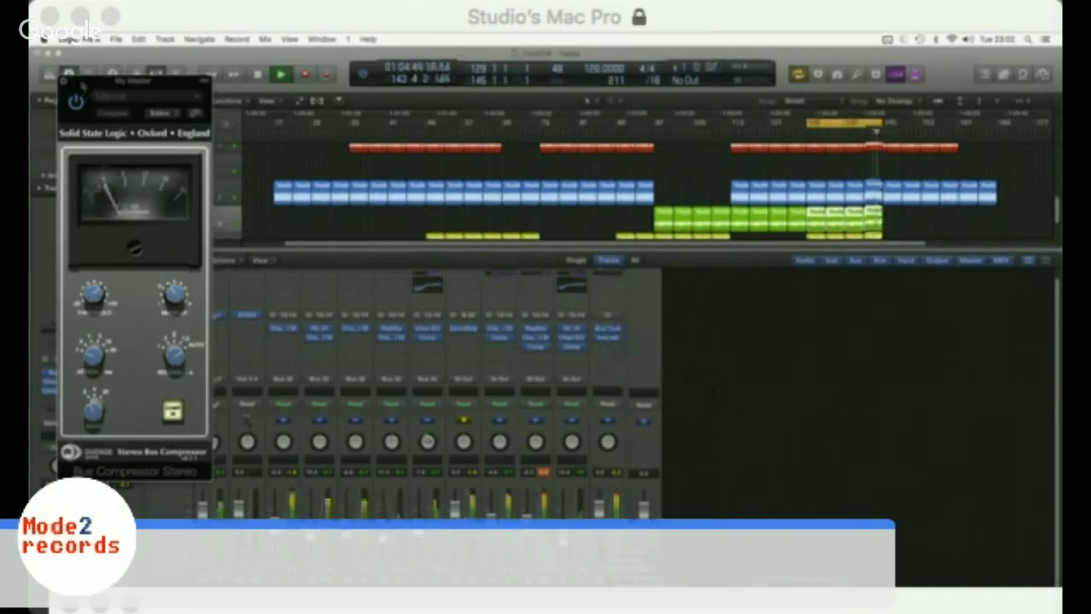
{"action": "left_click", "coordinate": [65, 83]}
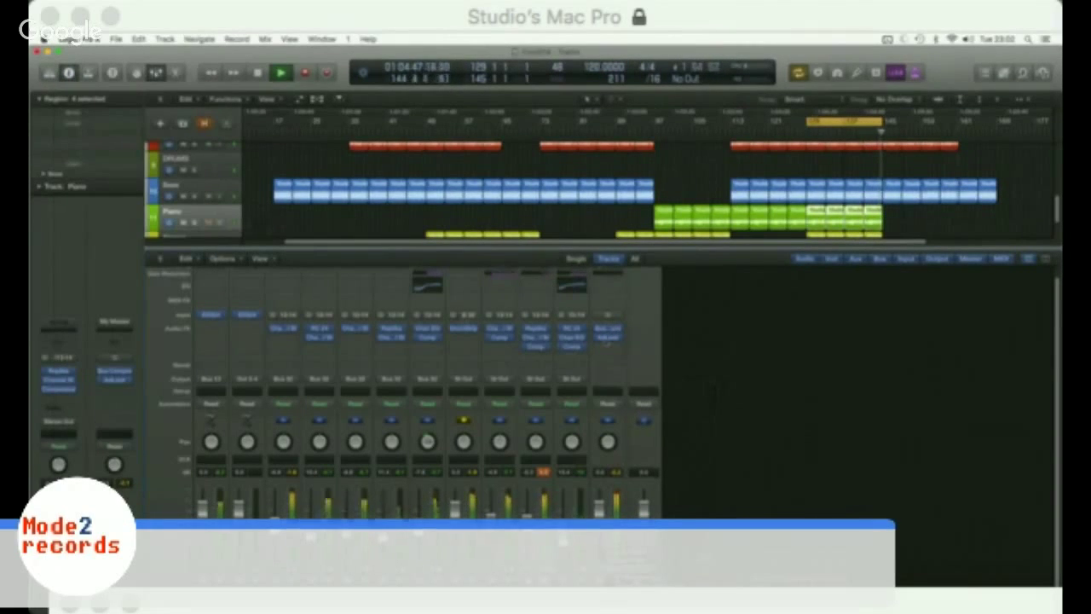
{"action": "left_click", "coordinate": [608, 337]}
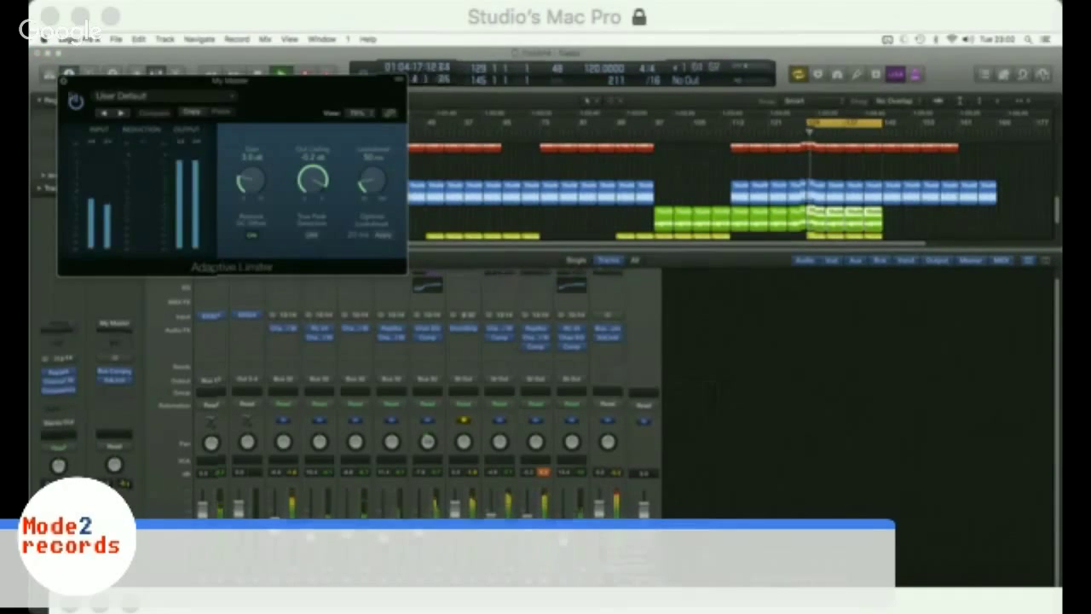
{"action": "left_click", "coordinate": [63, 79]}
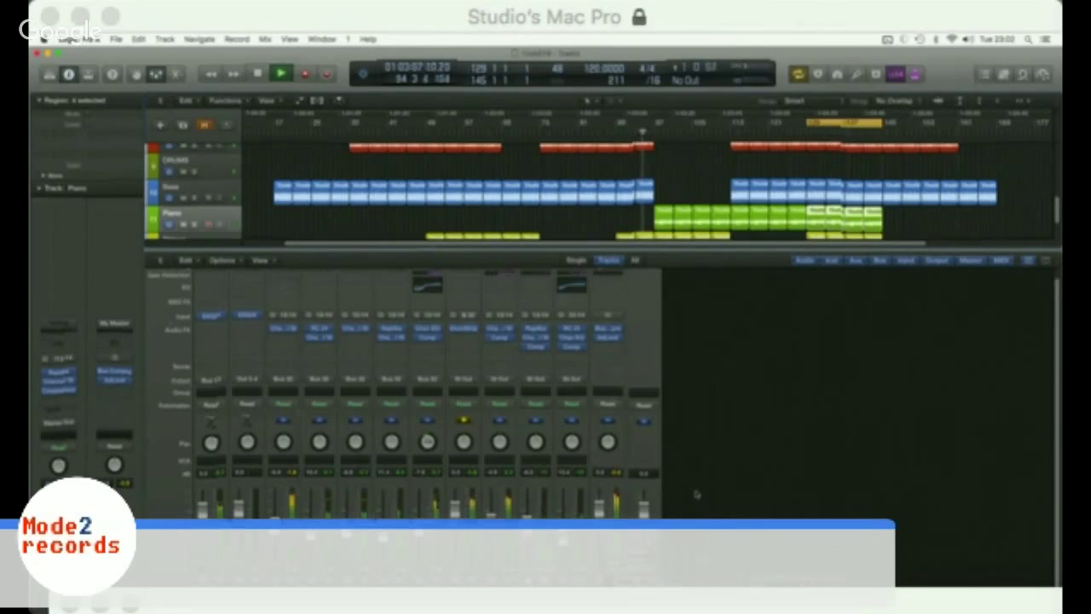
Step: Hide the mixer and enlarge the Strings track's height in the arrangement
{"action": "key", "text": "x"}
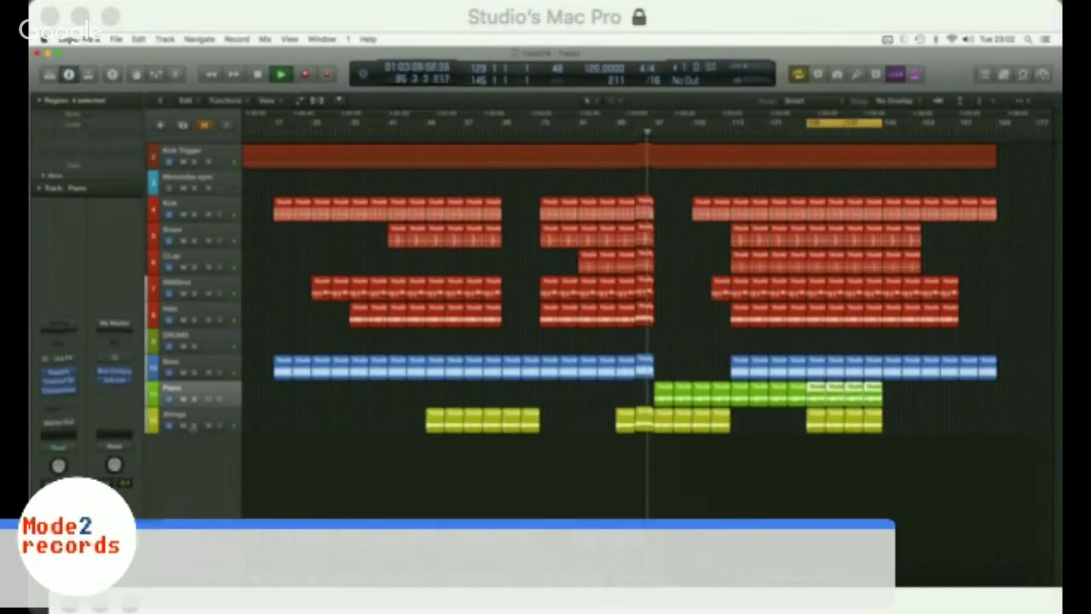
{"action": "left_click_drag", "start_coordinate": [196, 433], "coordinate": [208, 518]}
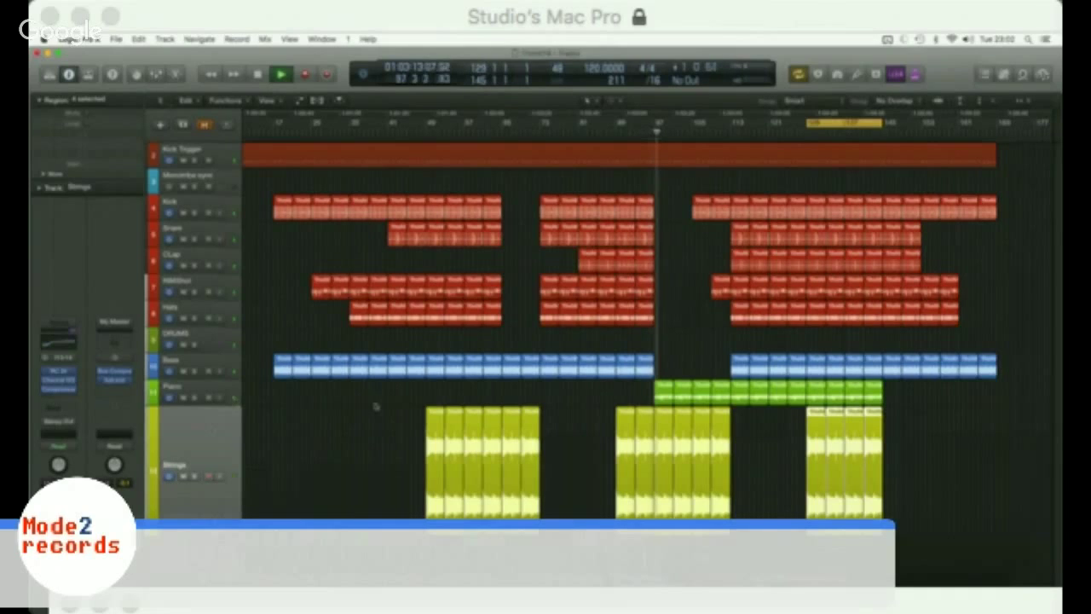
{"action": "left_click", "coordinate": [597, 431]}
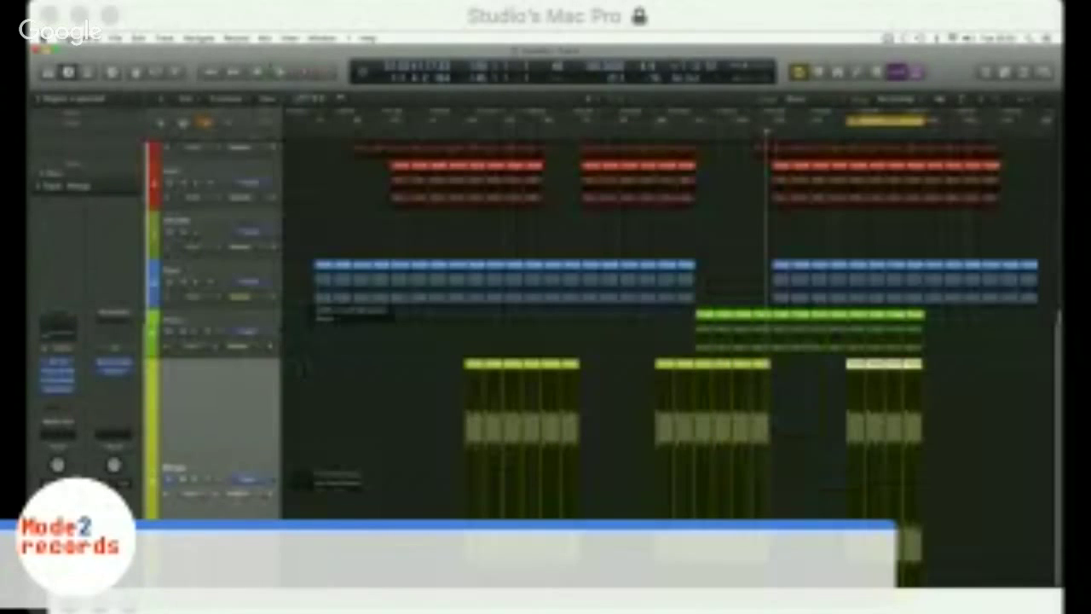
Step: Display a plug-in parameter's automation on the Strings track, draw a rising ramp over the first group of regions, and play it
{"action": "right_click", "coordinate": [303, 369]}
{"action": "mouse_move", "coordinate": [345, 404]}
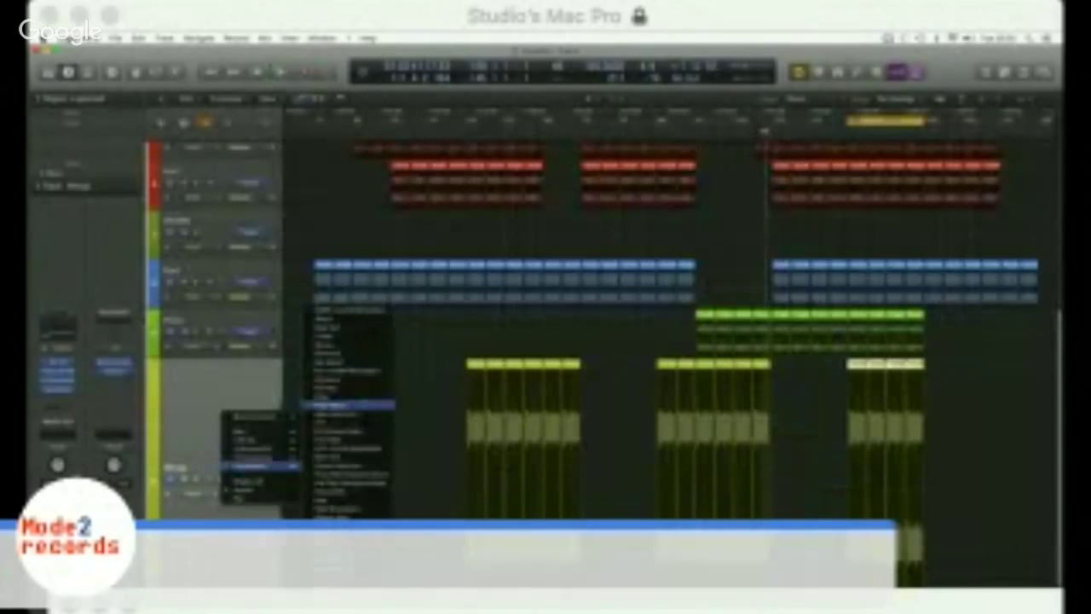
{"action": "left_click", "coordinate": [345, 362]}
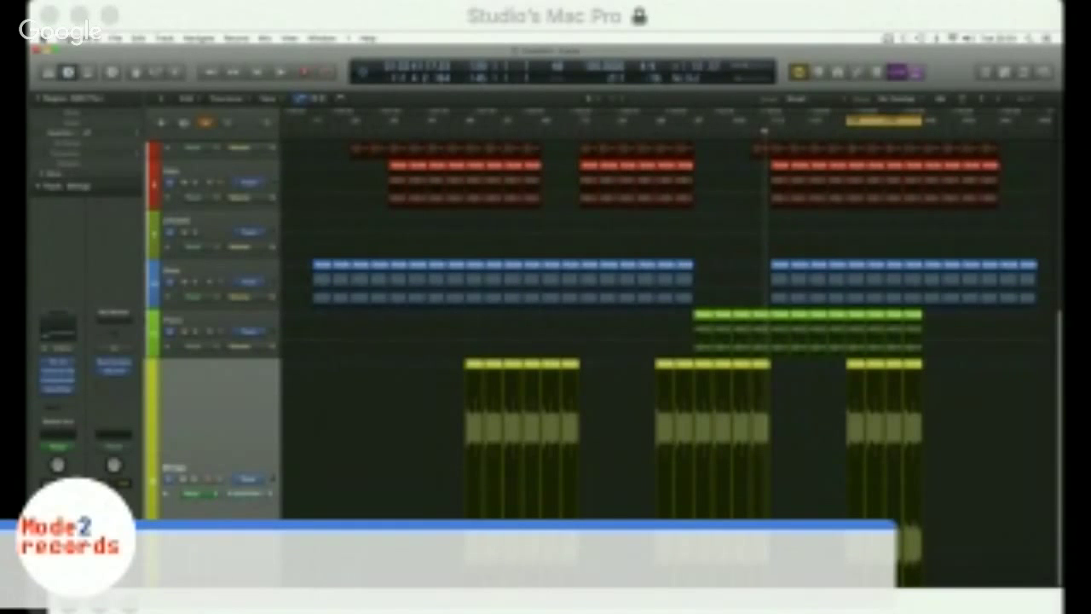
{"action": "left_click_drag", "start_coordinate": [1048, 562], "coordinate": [503, 484]}
{"action": "key", "text": "space"}
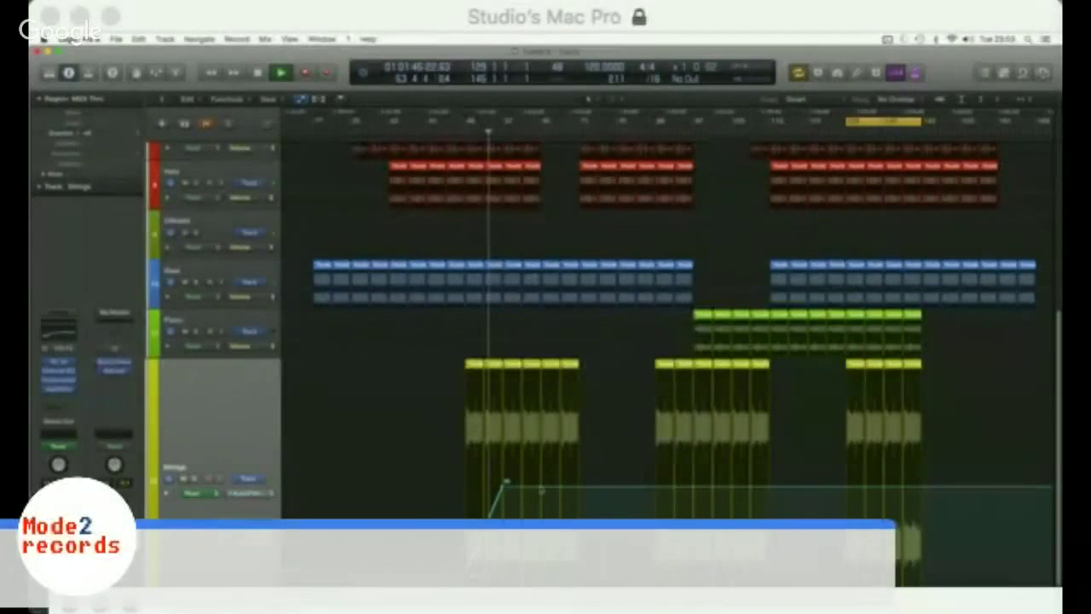
Step: Raise the Strings' AutoFilter ramp to maximum in the first region group, add a drop and second ramp for the second group, and hide automation
{"action": "left_click", "coordinate": [541, 487]}
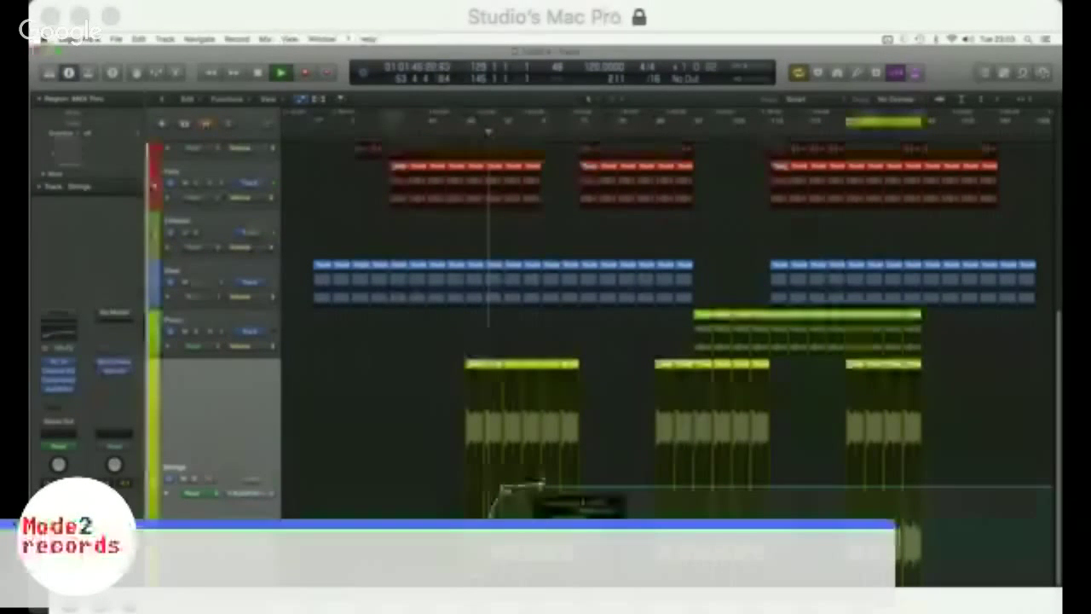
{"action": "left_click_drag", "start_coordinate": [540, 487], "coordinate": [544, 372]}
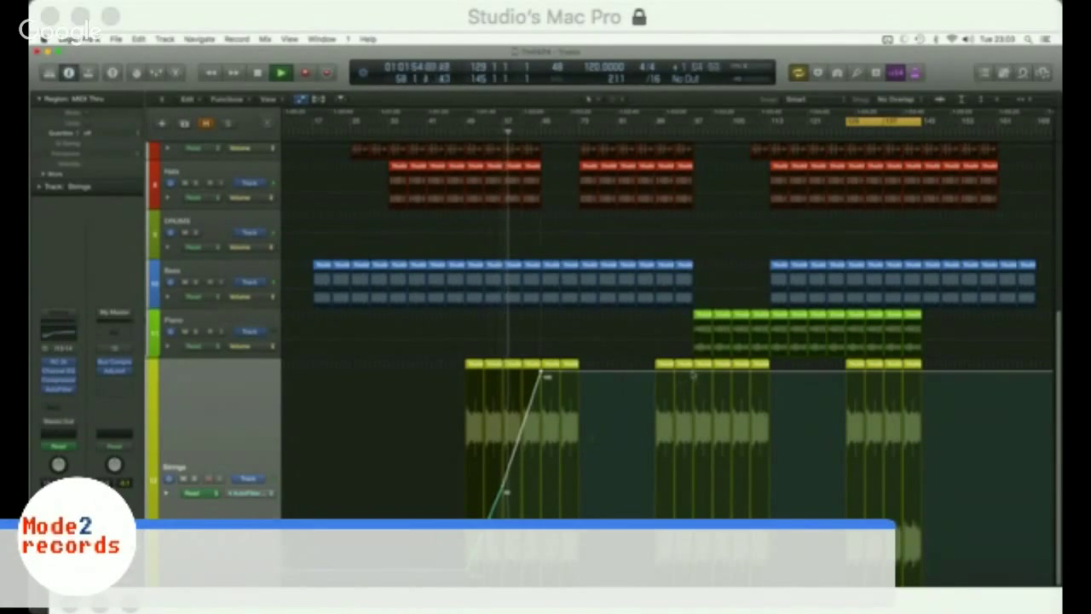
{"action": "left_click", "coordinate": [641, 371]}
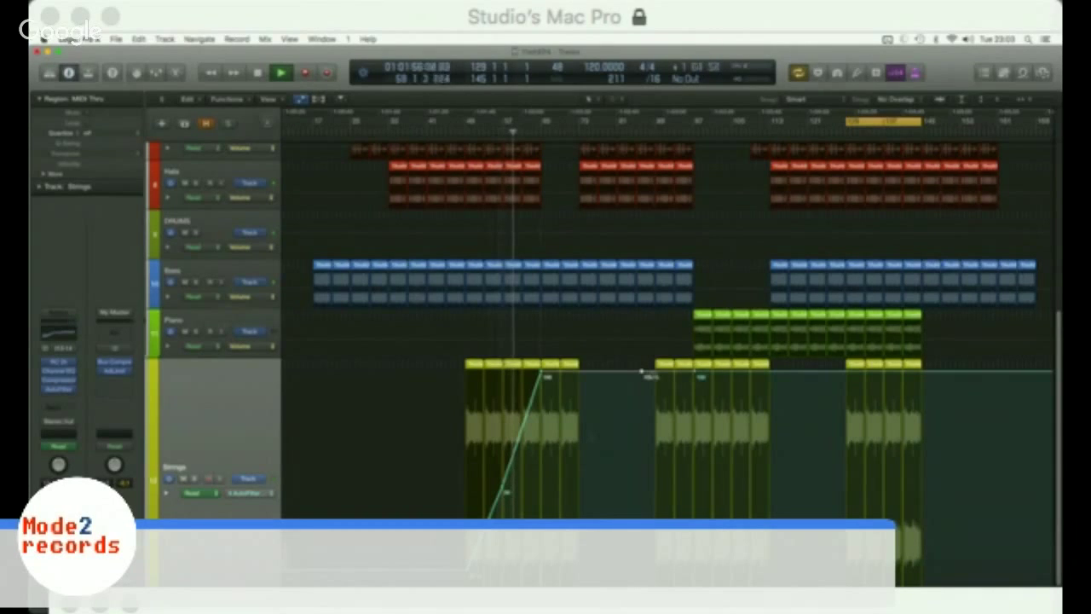
{"action": "left_click_drag", "start_coordinate": [641, 372], "coordinate": [663, 515]}
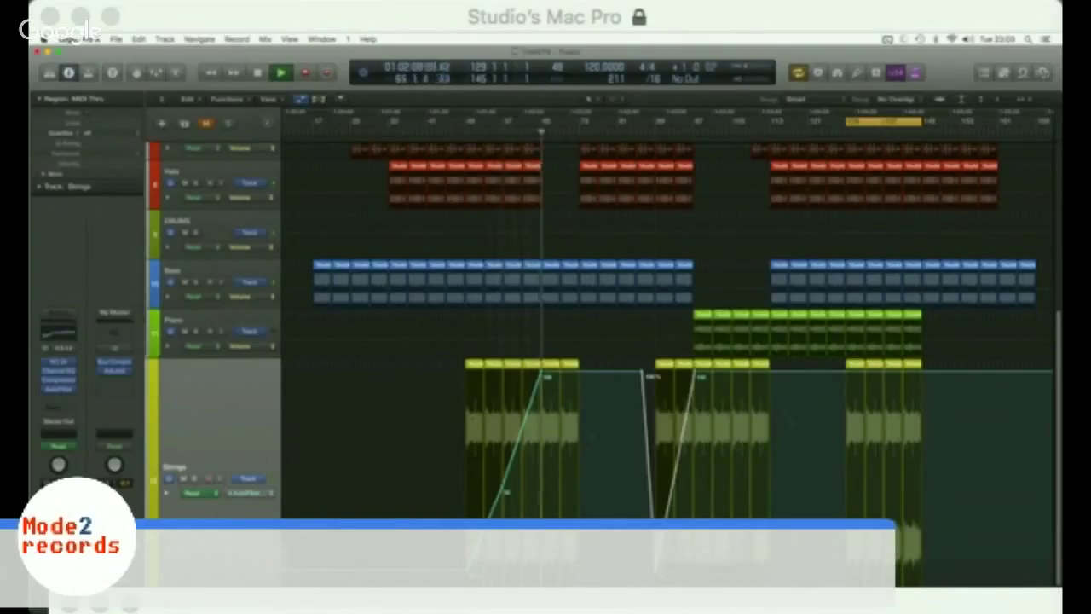
{"action": "key", "text": "a"}
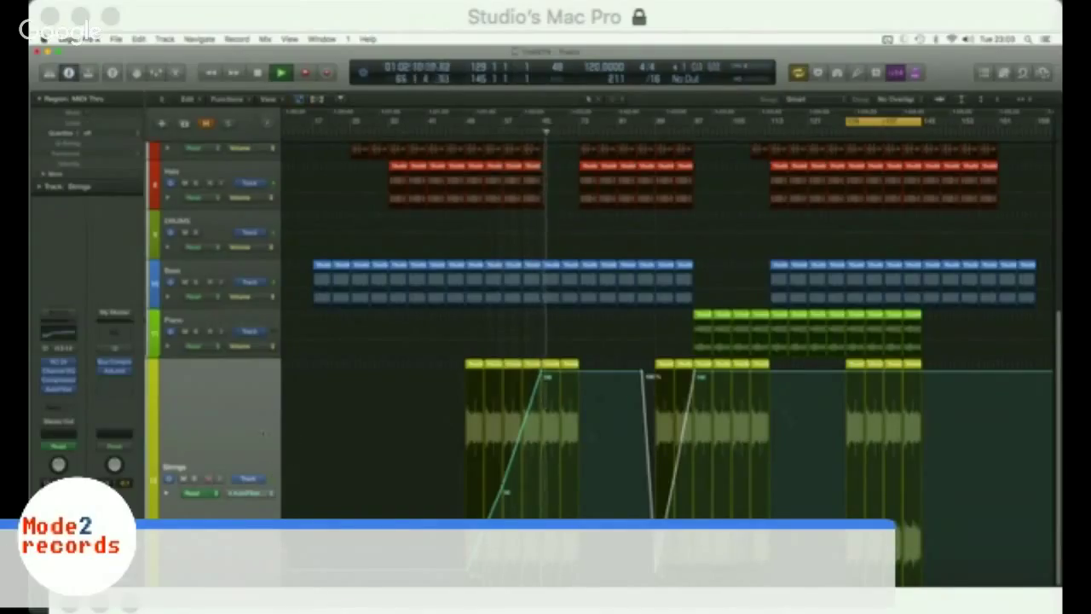
{"action": "key", "text": "super+Up"}
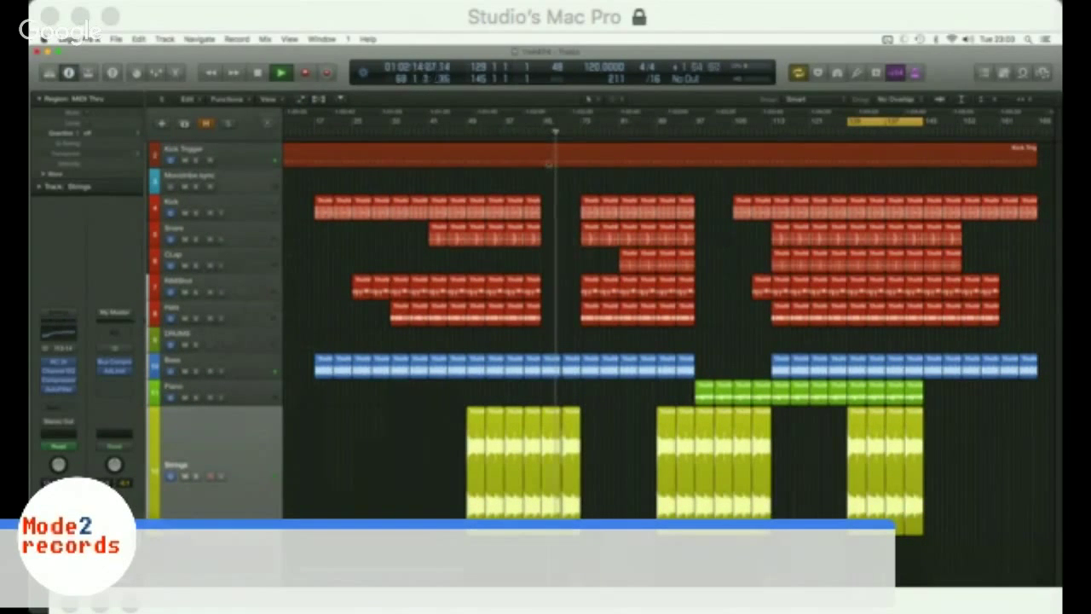
{"action": "left_click", "coordinate": [555, 158]}
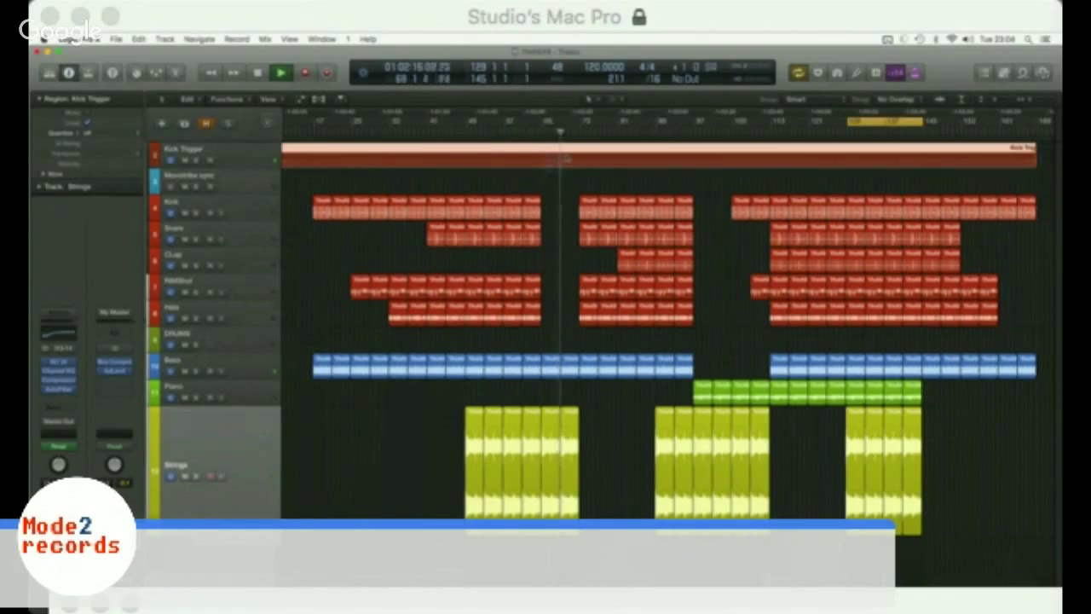
{"action": "left_click", "coordinate": [583, 186]}
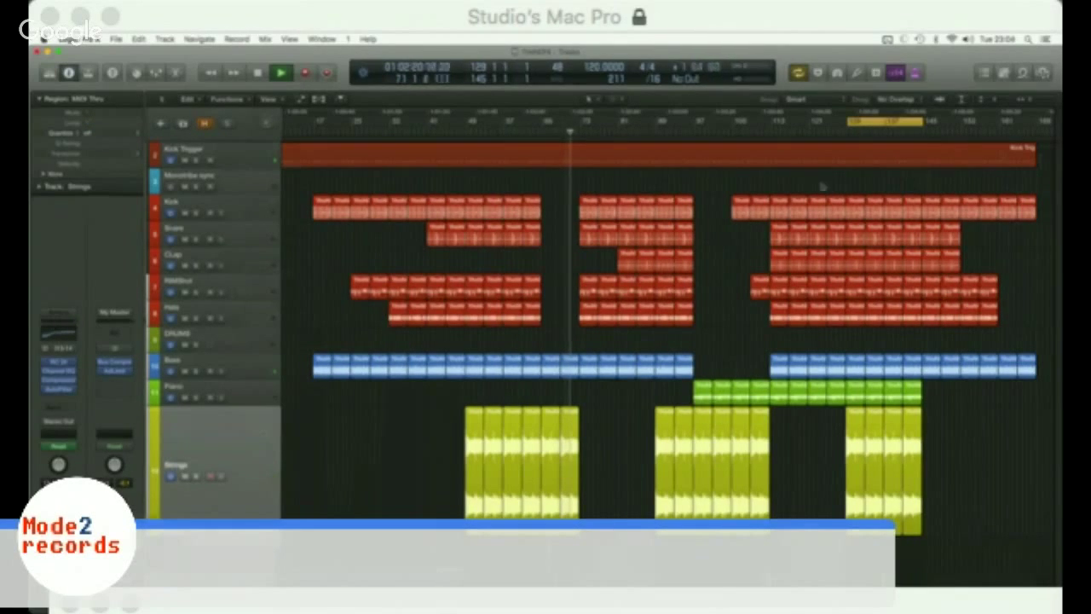
{"action": "scroll", "coordinate": [387, 187], "scroll_direction": "left", "scroll_amount": 3}
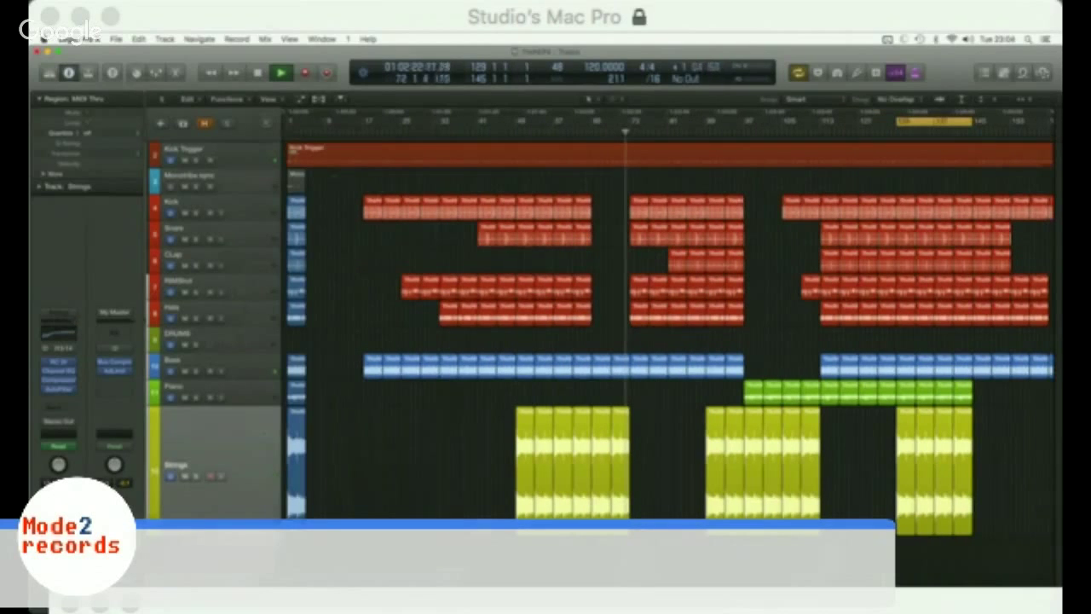
{"action": "left_click", "coordinate": [290, 153]}
{"action": "right_click", "coordinate": [290, 154]}
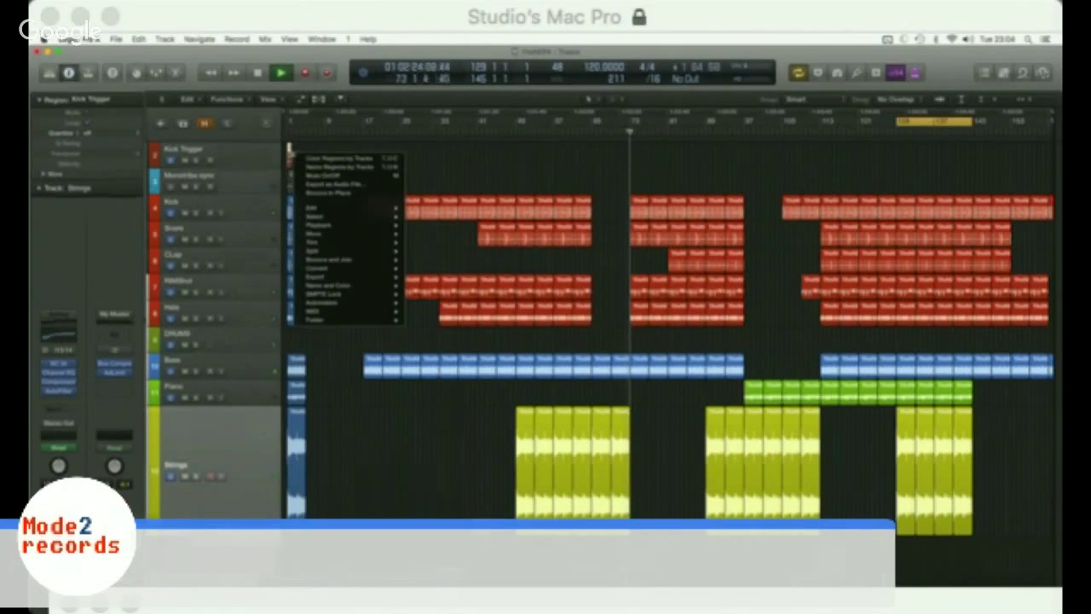
{"action": "right_click", "coordinate": [456, 159]}
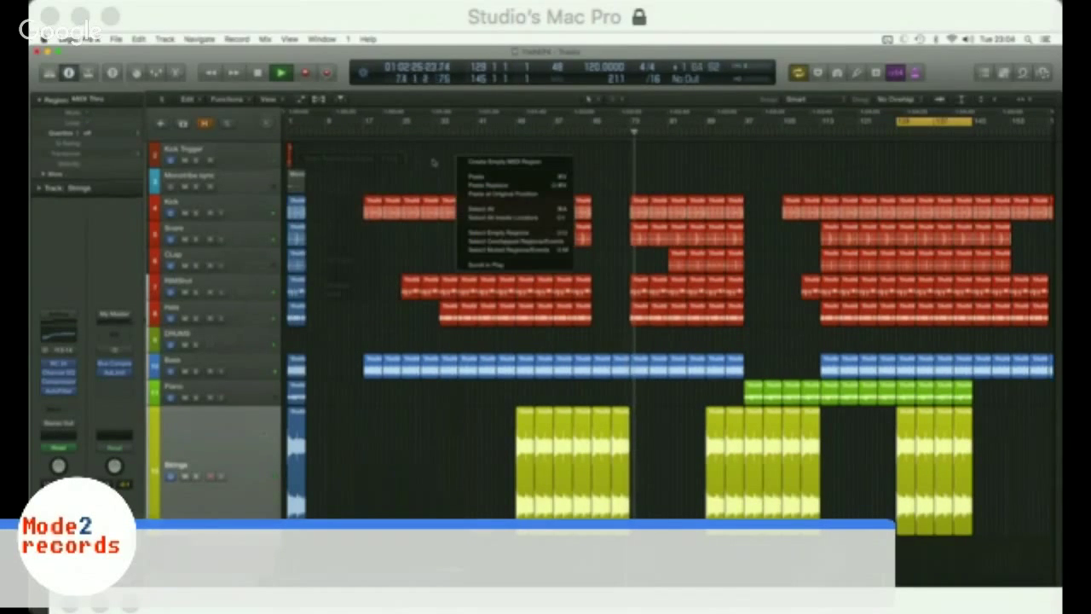
{"action": "left_click", "coordinate": [394, 163]}
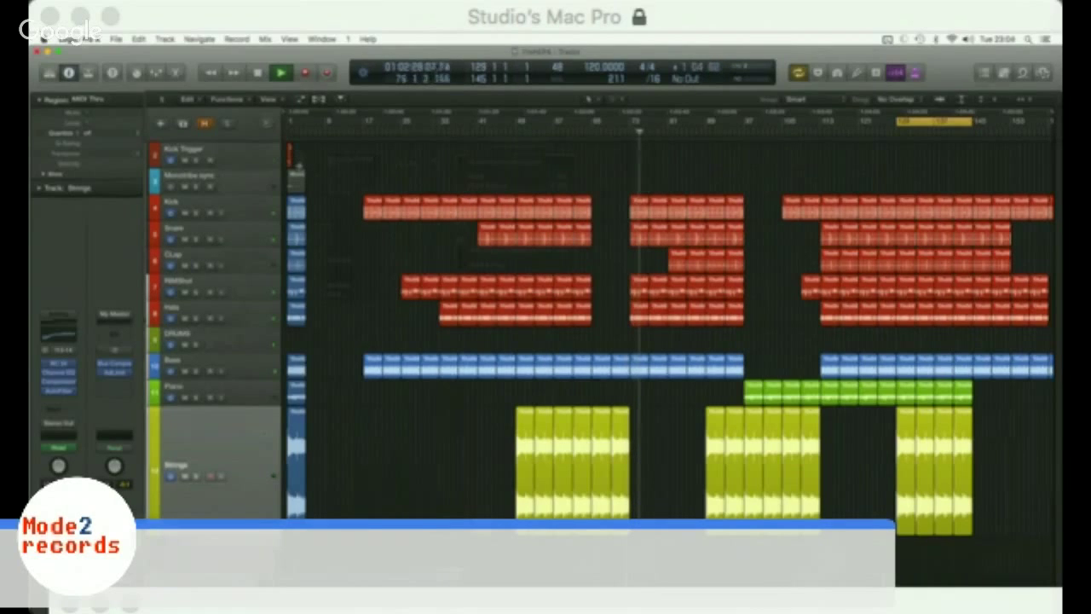
{"action": "key", "text": "l"}
{"action": "left_click", "coordinate": [289, 159]}
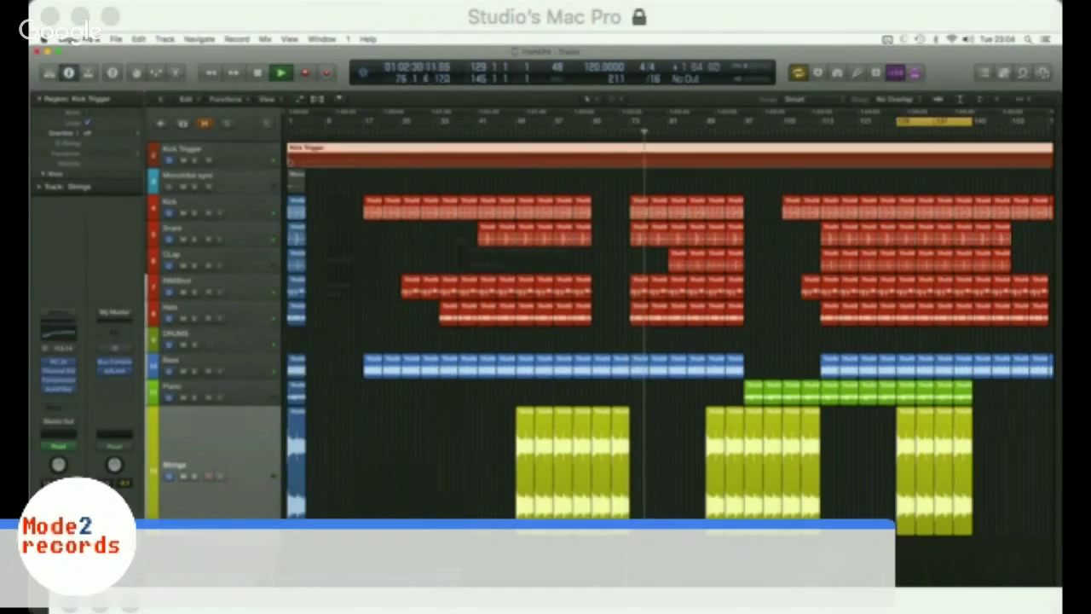
{"action": "right_click", "coordinate": [290, 160]}
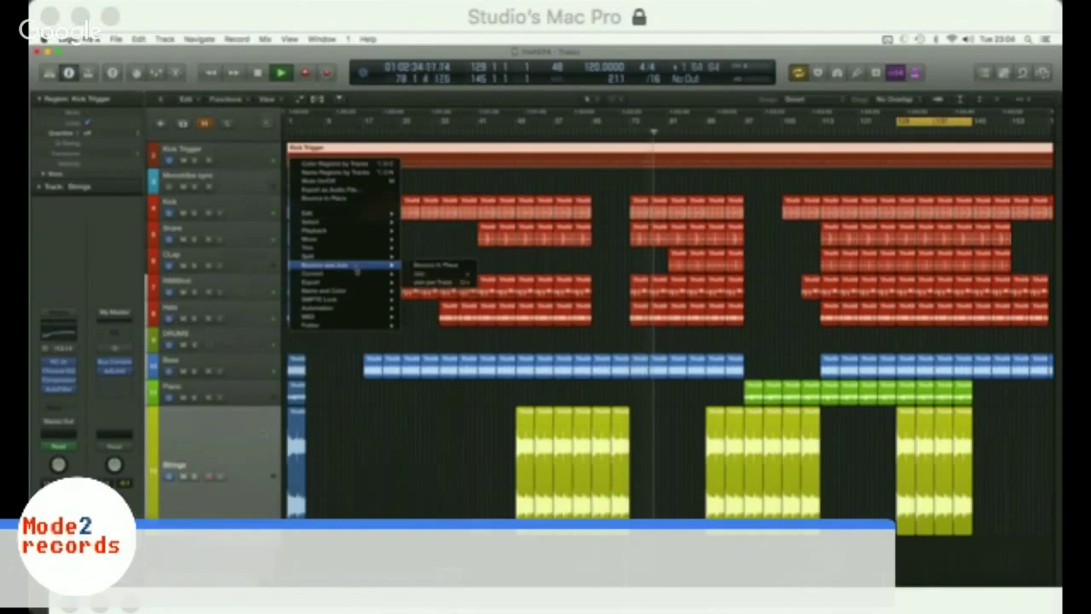
{"action": "left_click", "coordinate": [398, 298]}
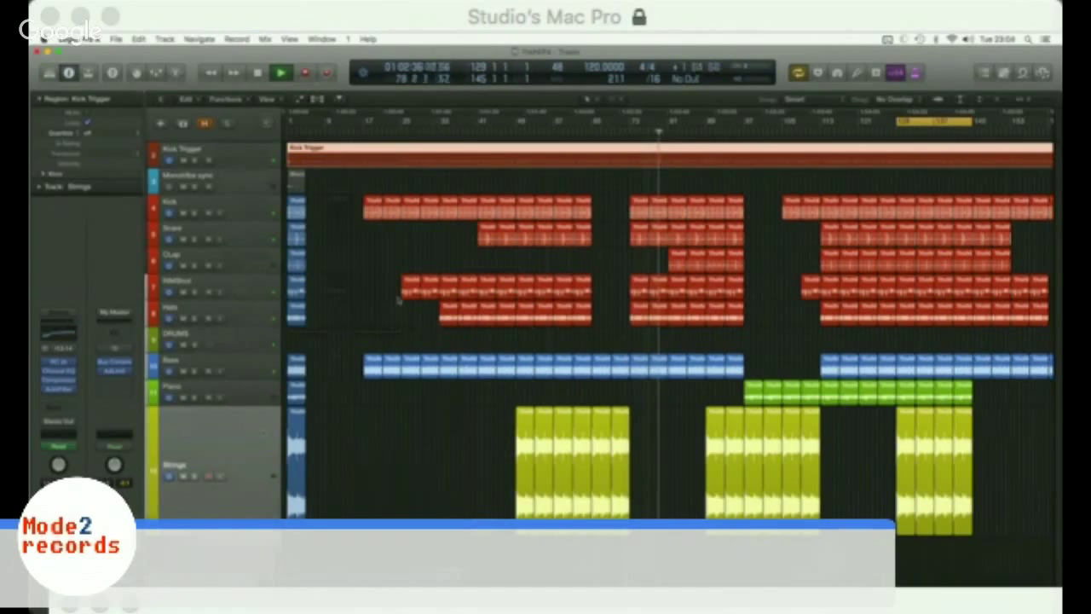
Step: Set the cycle range from bar 1 to bar 169 to span the looped Kick Trigger region
{"action": "key", "text": "c"}
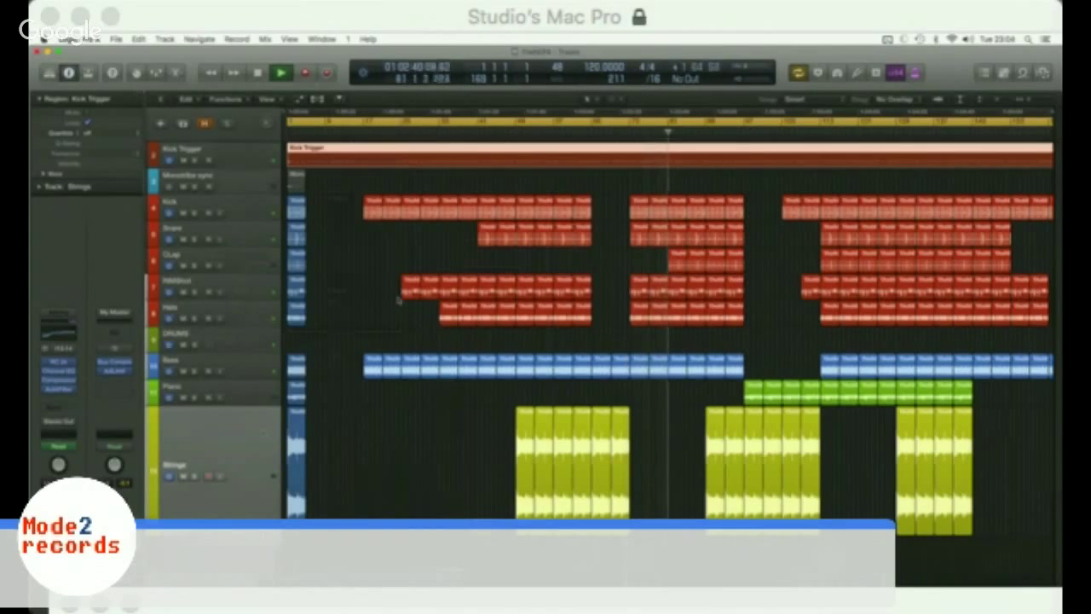
{"action": "key", "text": "super+comma"}
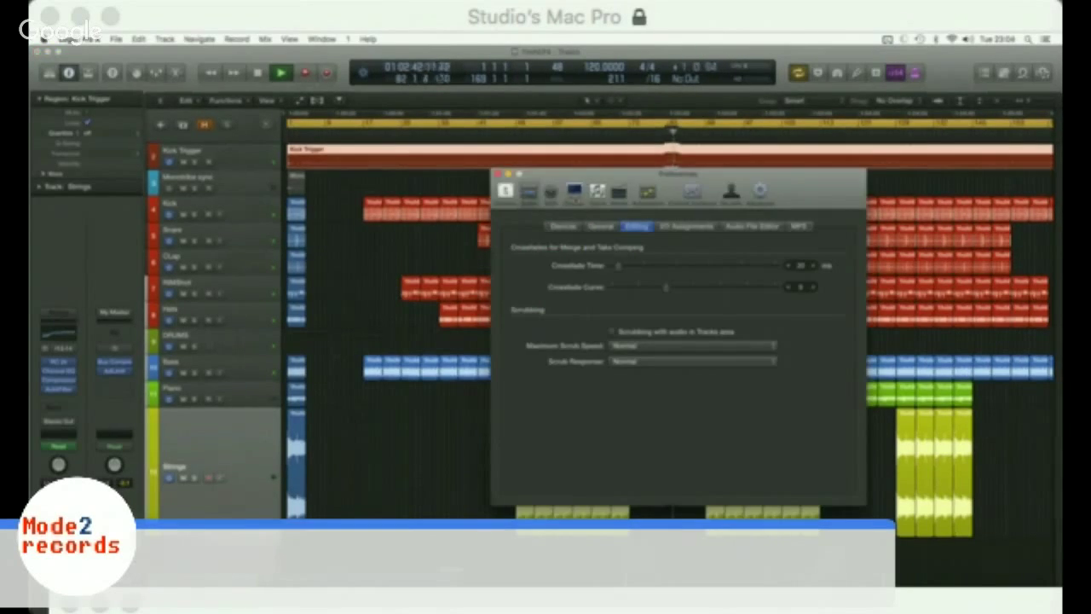
{"action": "left_click", "coordinate": [461, 182]}
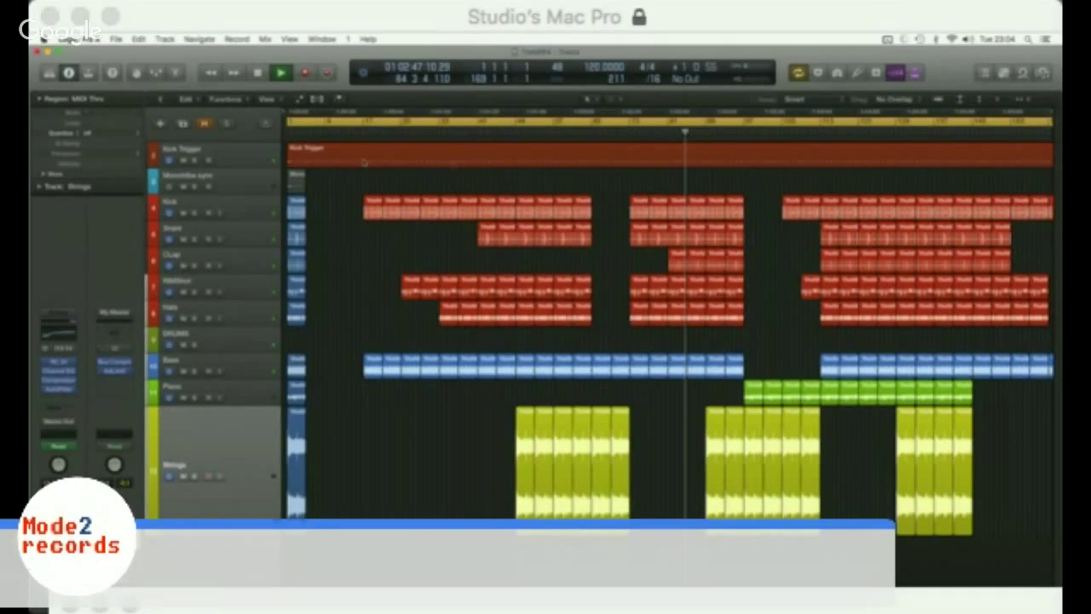
Step: Convert the Kick Trigger region's loops into individual regions
{"action": "right_click", "coordinate": [289, 147]}
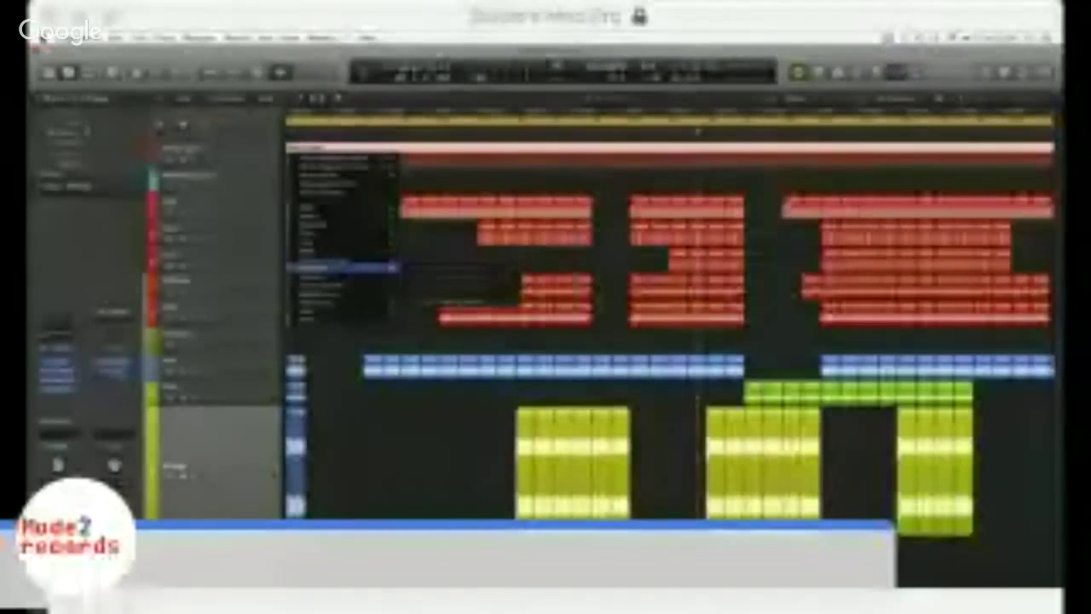
{"action": "left_click", "coordinate": [341, 262]}
{"action": "left_click", "coordinate": [488, 266]}
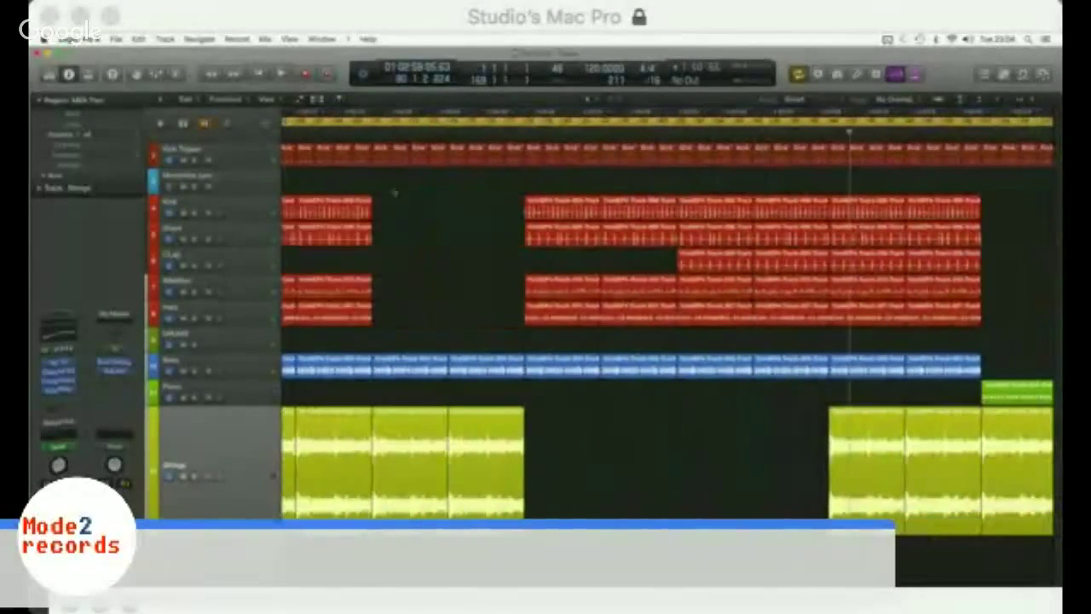
Step: Delete the Kick Trigger regions in both drum breaks, clearing the second one up to where the Bass comes back in
{"action": "left_click_drag", "start_coordinate": [467, 174], "coordinate": [516, 170]}
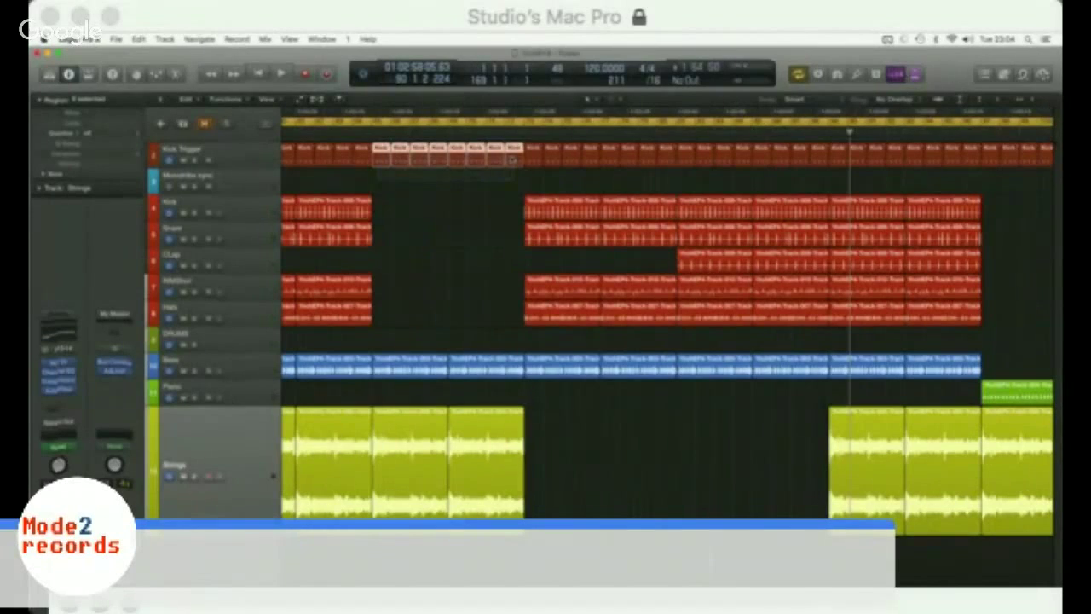
{"action": "key", "text": "BackSpace"}
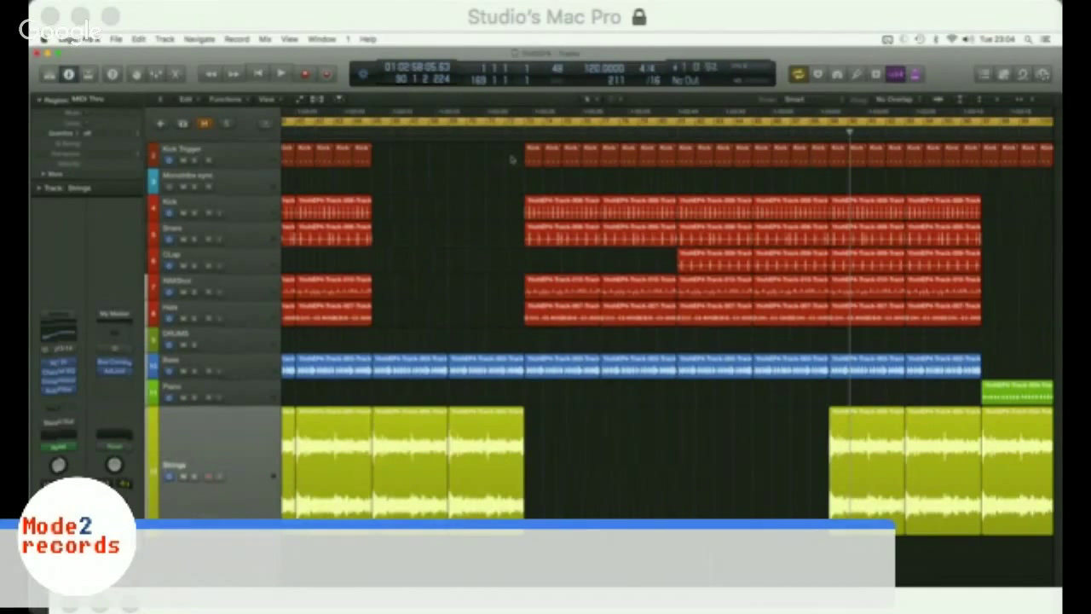
{"action": "scroll", "coordinate": [615, 186], "scroll_direction": "right", "scroll_amount": 10}
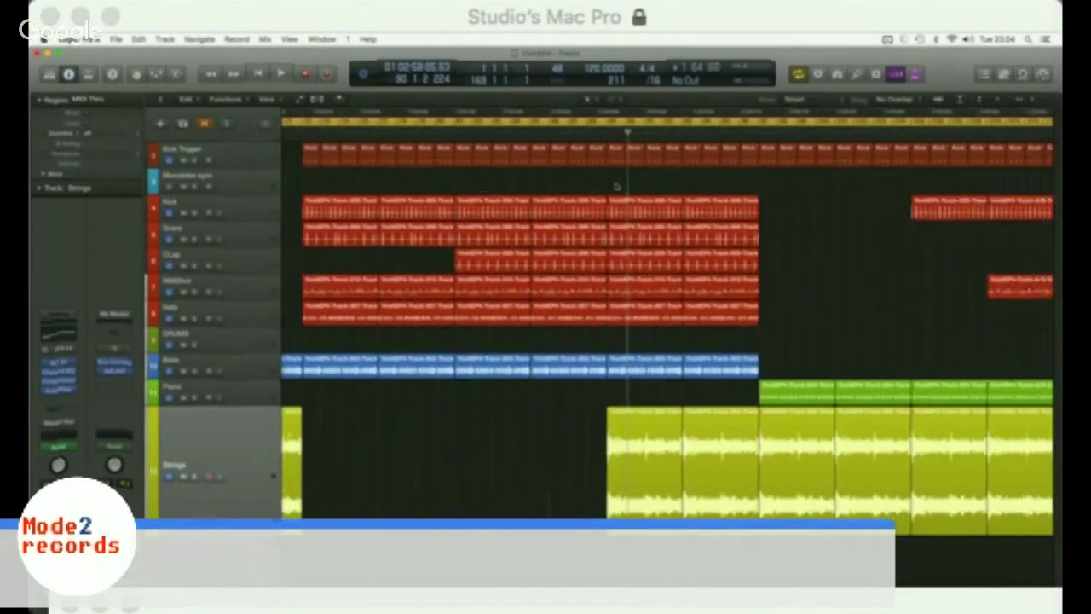
{"action": "left_click_drag", "start_coordinate": [665, 179], "coordinate": [804, 176]}
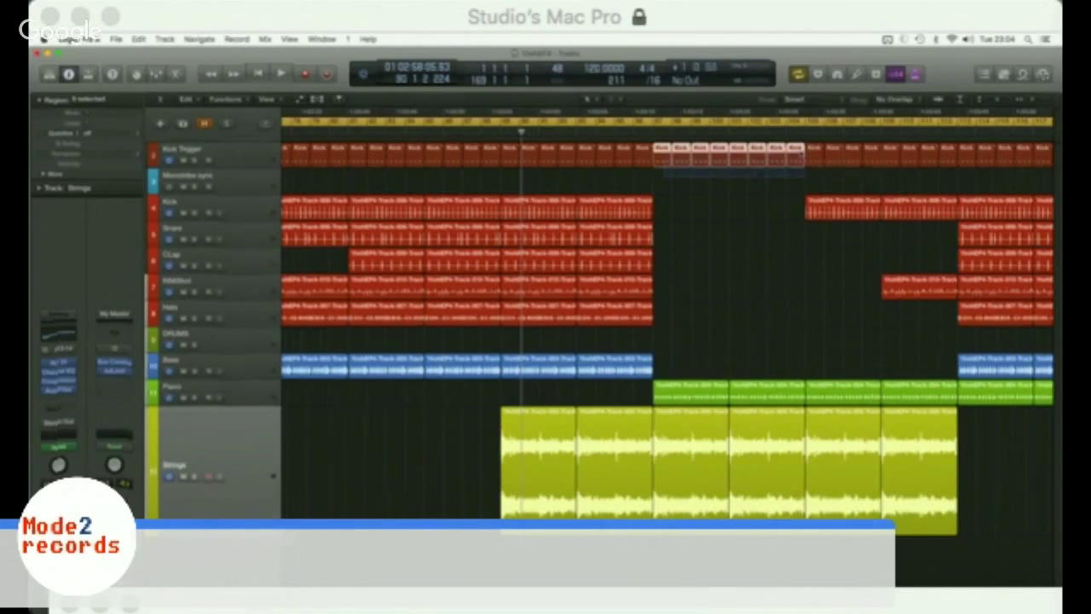
{"action": "key", "text": "Delete"}
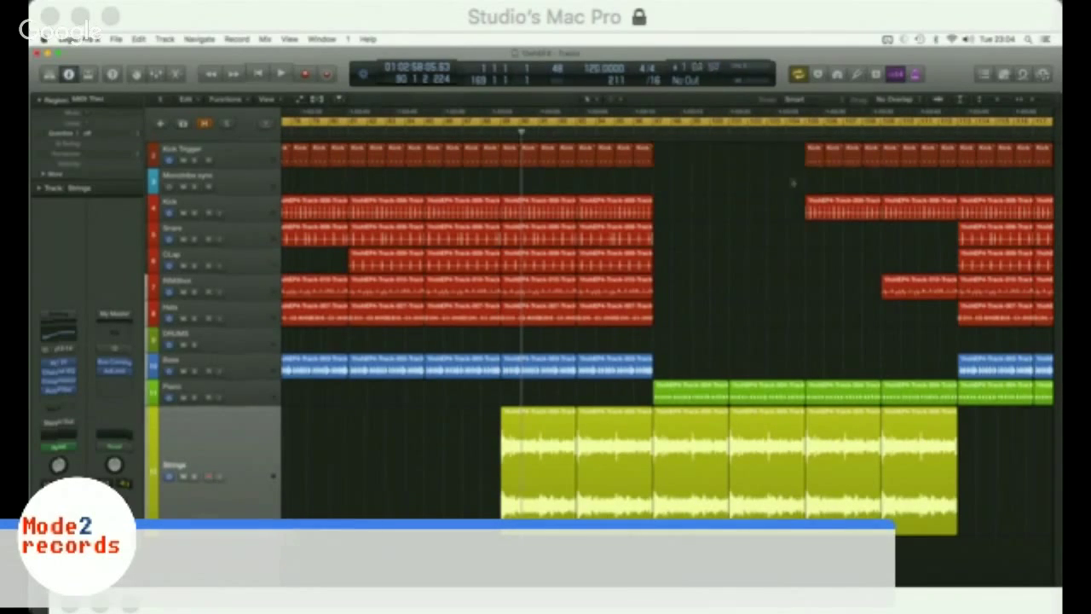
{"action": "left_click_drag", "start_coordinate": [787, 158], "coordinate": [952, 164]}
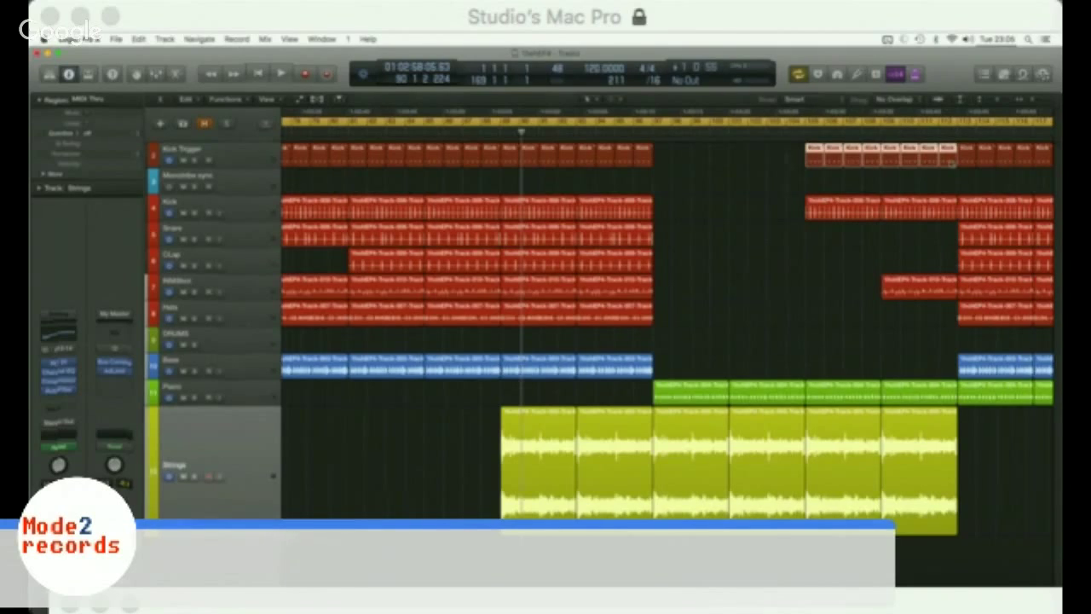
{"action": "key", "text": "Delete"}
Step: Reduce the Strings track to the same height as the other tracks
{"action": "key", "text": "super+Left"}
{"action": "key", "text": "super+Left"}
{"action": "key", "text": "super+Left"}
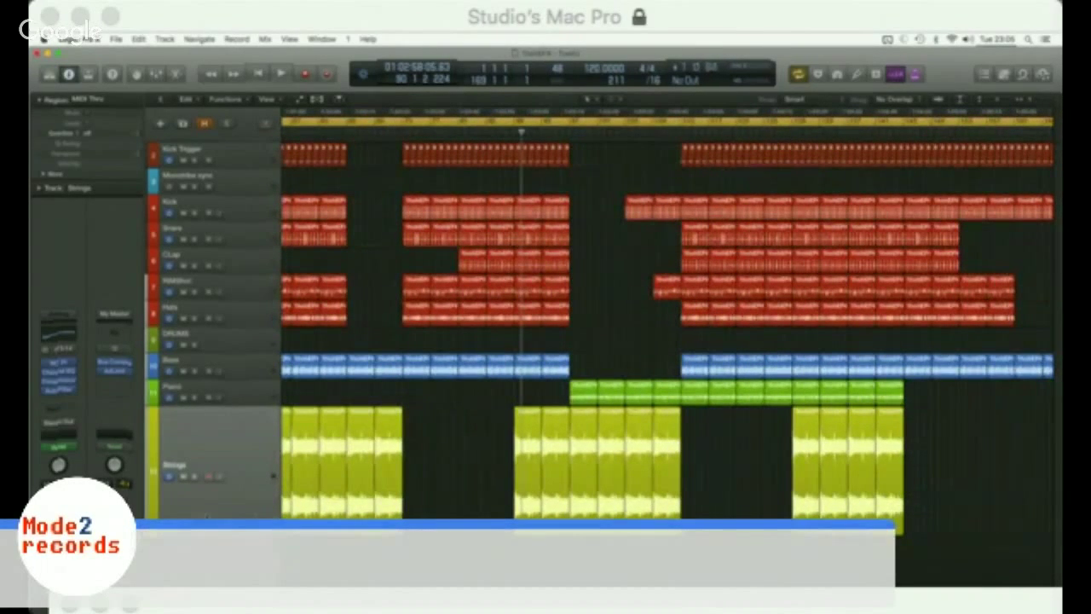
{"action": "key", "text": "a"}
{"action": "key", "text": "a"}
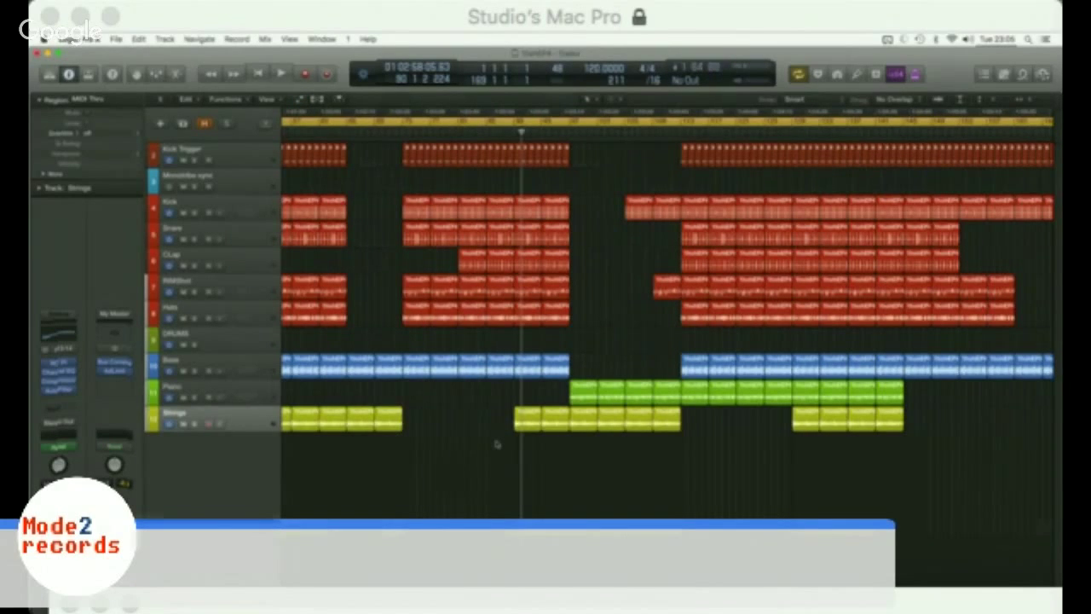
Step: Mute the original source regions at the start of the arrangement, from Monotribe sync through Strings
{"action": "key", "text": "super+Left"}
{"action": "key", "text": "super+z"}
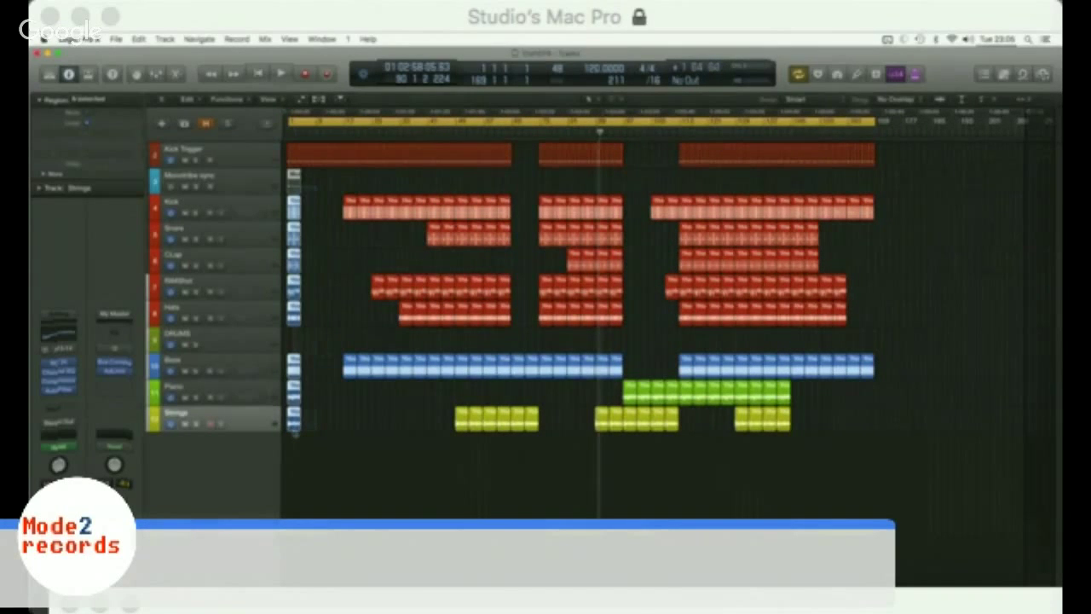
{"action": "key", "text": "super+z"}
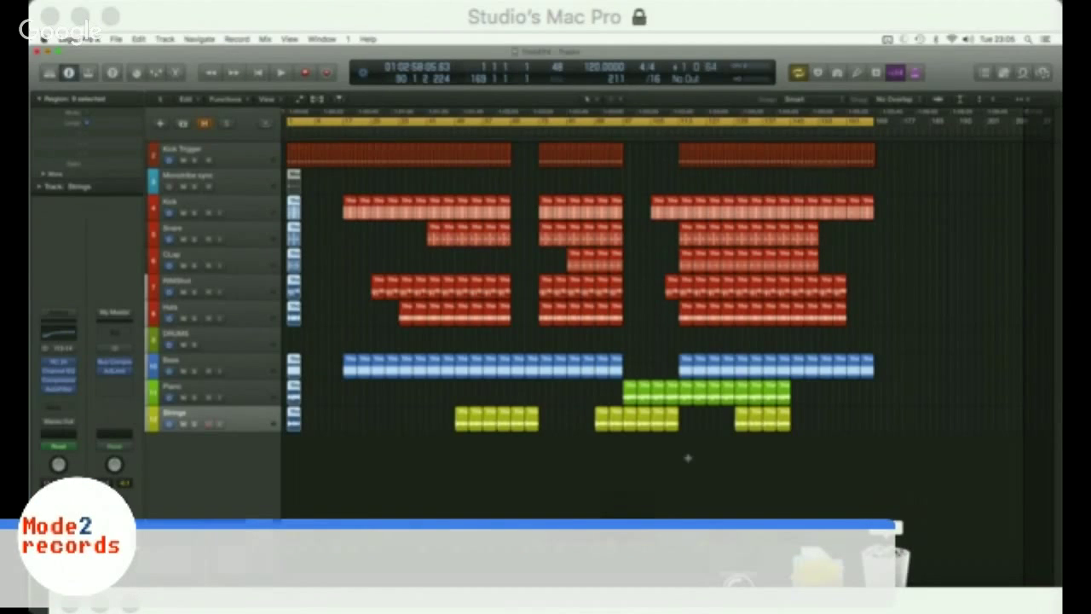
{"action": "left_click", "coordinate": [369, 403]}
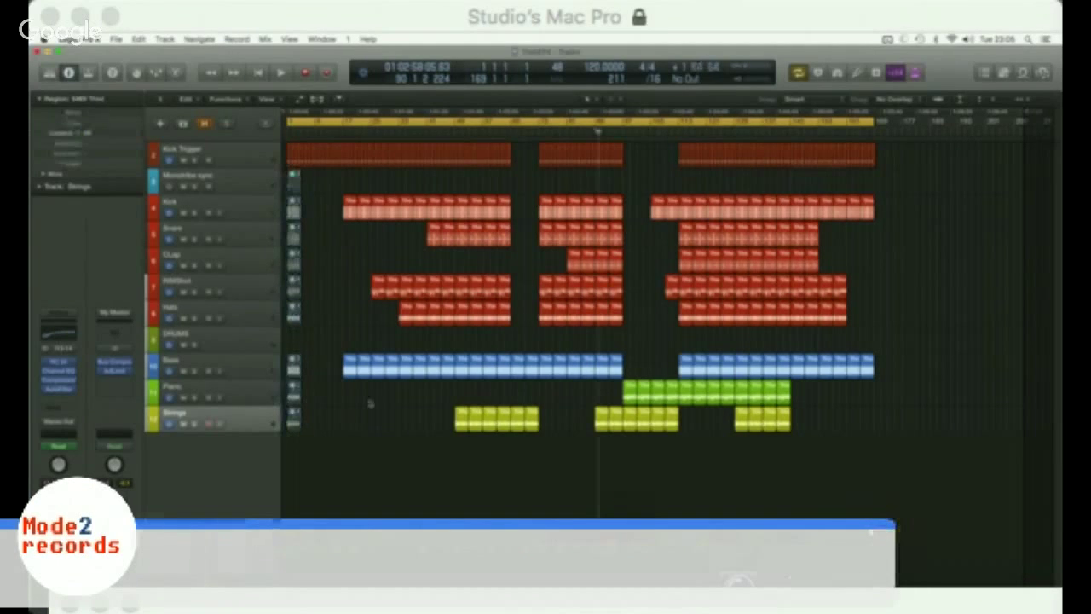